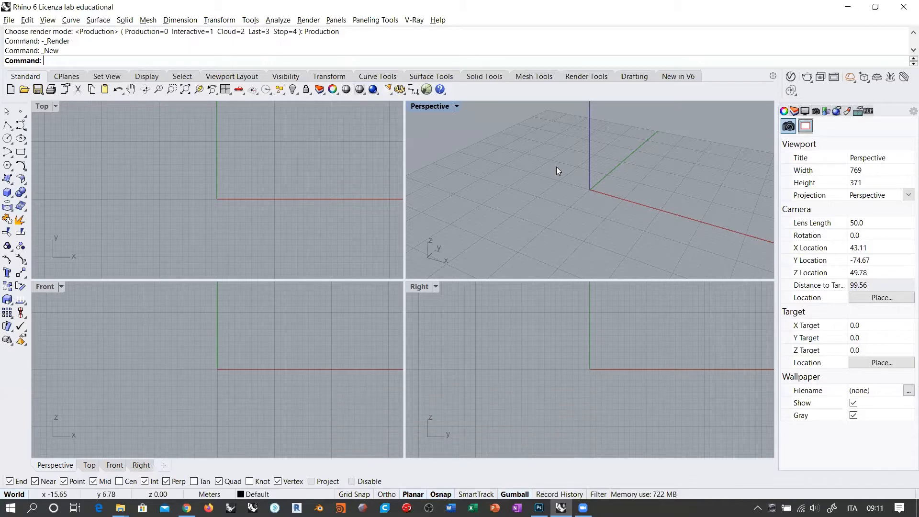
# Set the system speaker volume to 49.
pyautogui.click(814, 508)
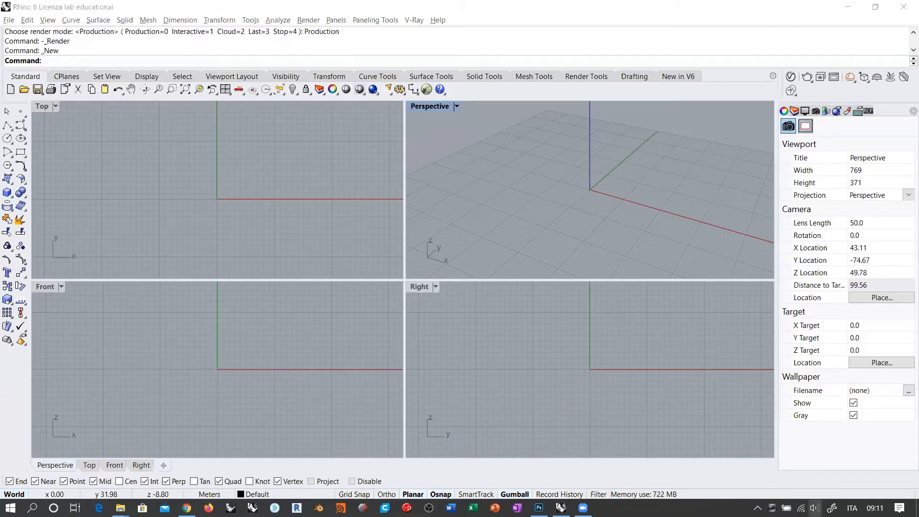
pyautogui.moveTo(805, 483); pyautogui.dragTo(811, 483)
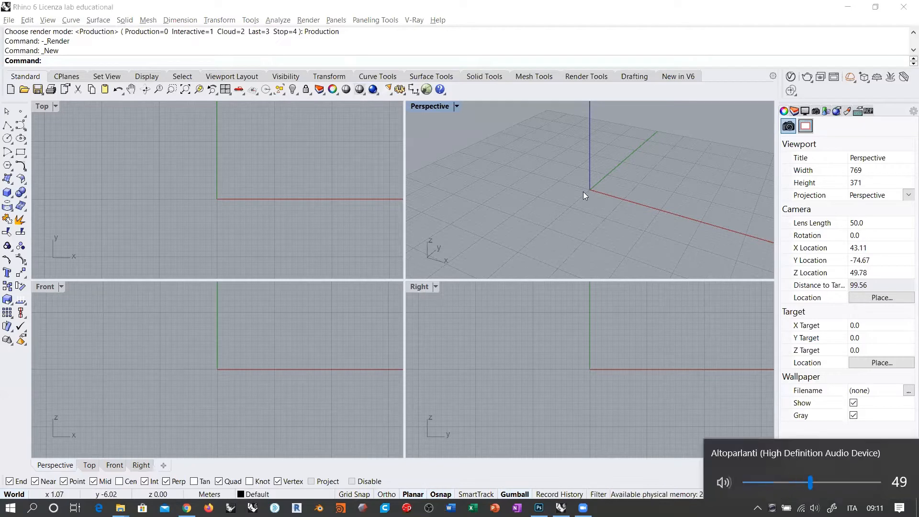
pyautogui.click(597, 46)
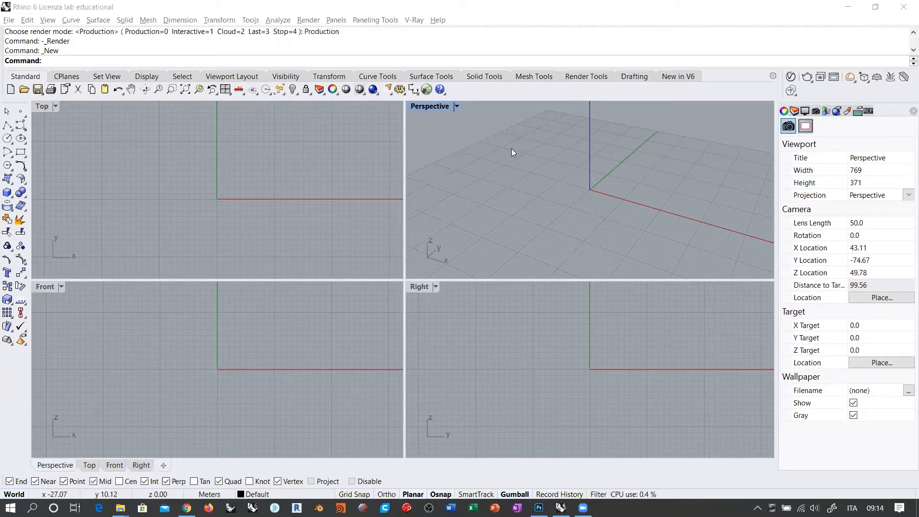
# Check the current renderer options, focusing on V-Ray for Rhino.
pyautogui.click(309, 21)
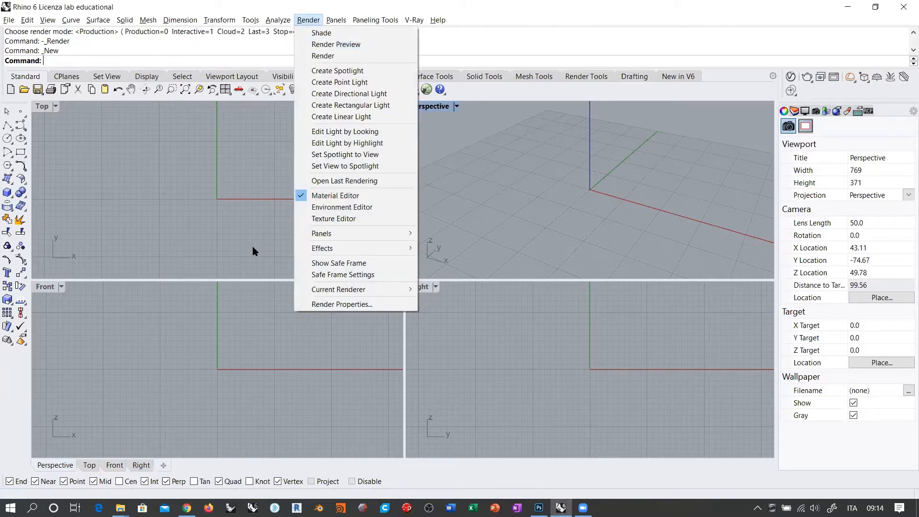
pyautogui.moveTo(355, 290)
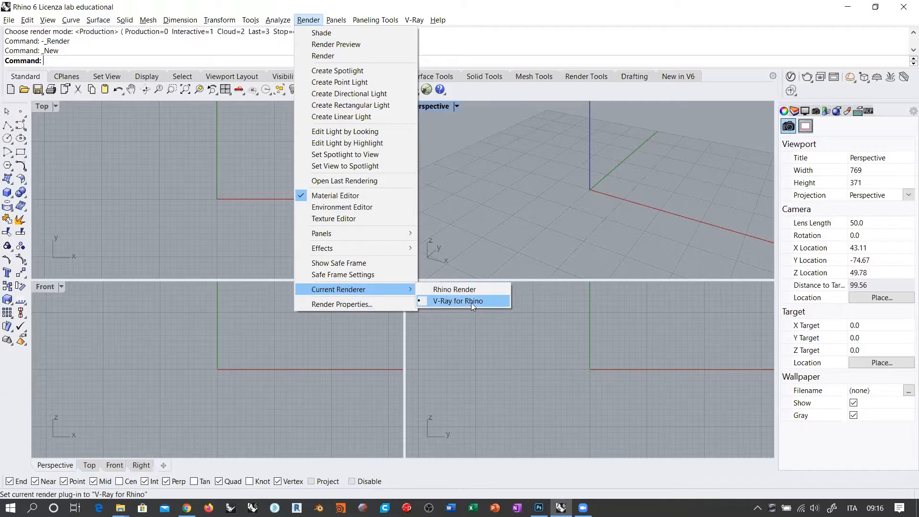
pyautogui.click(555, 190)
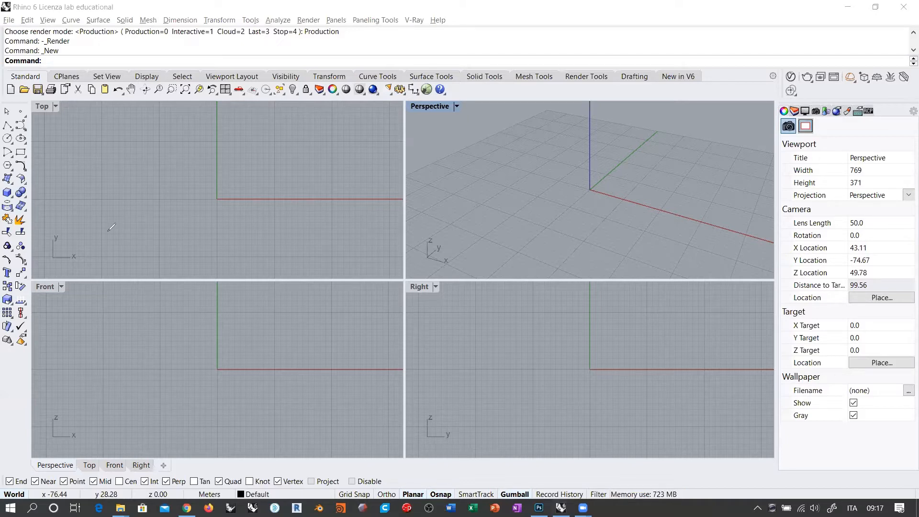
# Annotate the Top viewport with a horizontal surface line, a camera sketch above it, and a dashed ray from the camera to the surface.
pyautogui.moveTo(109, 232); pyautogui.dragTo(341, 242)
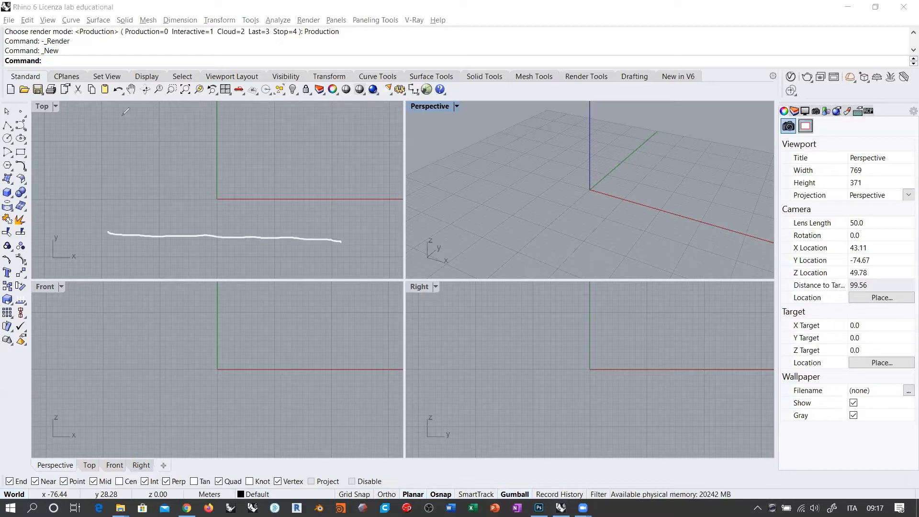
pyautogui.moveTo(122, 116)
pyautogui.mouseDown()
pyautogui.moveTo(156, 145)
pyautogui.moveTo(125, 116)
pyautogui.mouseUp()
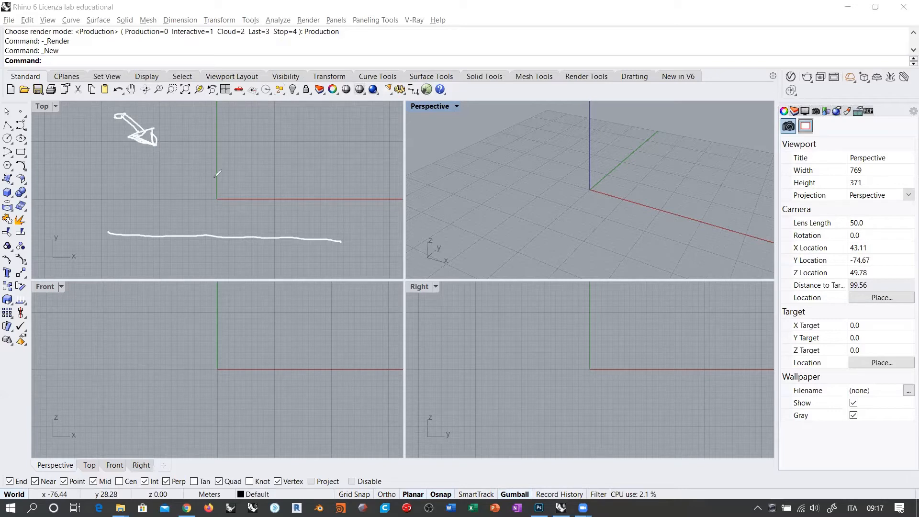
pyautogui.click(160, 149)
pyautogui.moveTo(168, 153); pyautogui.dragTo(272, 236)
pyautogui.click(269, 238)
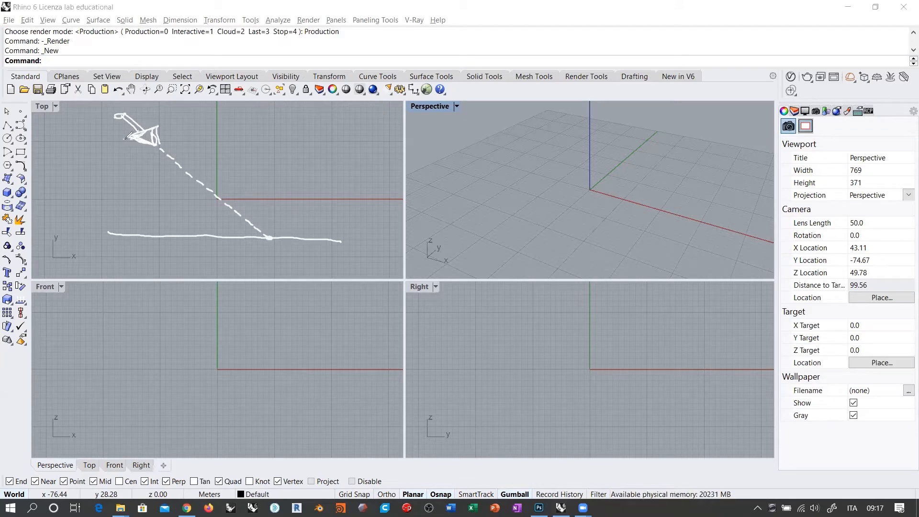
# Touch up the camera sketch and add the underlined labels "D.L." at the impact point and "DLR" beside the incoming ray.
pyautogui.moveTo(124, 139); pyautogui.dragTo(159, 126)
pyautogui.moveTo(158, 126)
pyautogui.mouseDown()
pyautogui.moveTo(163, 150)
pyautogui.moveTo(180, 164)
pyautogui.mouseUp()
pyautogui.moveTo(253, 215)
pyautogui.mouseDown()
pyautogui.moveTo(269, 238)
pyautogui.moveTo(264, 259)
pyautogui.moveTo(288, 260)
pyautogui.mouseUp()
pyautogui.click(296, 260)
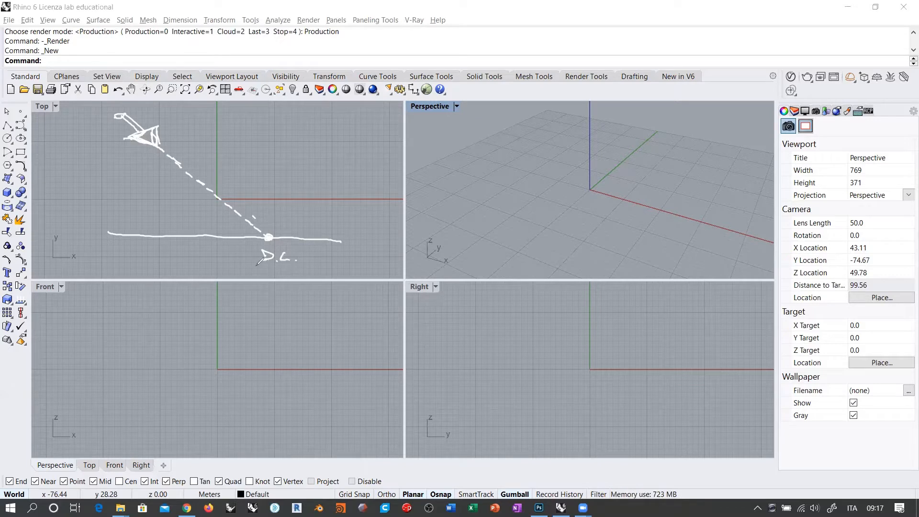
pyautogui.moveTo(256, 266); pyautogui.dragTo(306, 267)
pyautogui.moveTo(186, 156)
pyautogui.mouseDown()
pyautogui.moveTo(187, 165)
pyautogui.moveTo(219, 166)
pyautogui.mouseUp()
pyautogui.moveTo(178, 165); pyautogui.dragTo(220, 168)
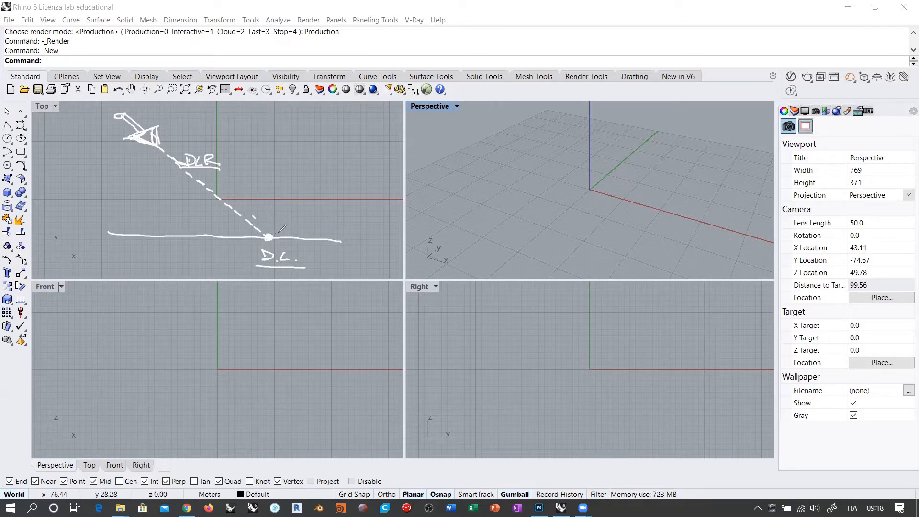
# Draw a dashed reflected ray from the impact point and mark equal α angles on both sides of it.
pyautogui.moveTo(270, 235); pyautogui.dragTo(318, 206)
pyautogui.moveTo(324, 201); pyautogui.dragTo(329, 196)
pyautogui.moveTo(336, 191); pyautogui.dragTo(344, 185)
pyautogui.moveTo(350, 182); pyautogui.dragTo(404, 147)
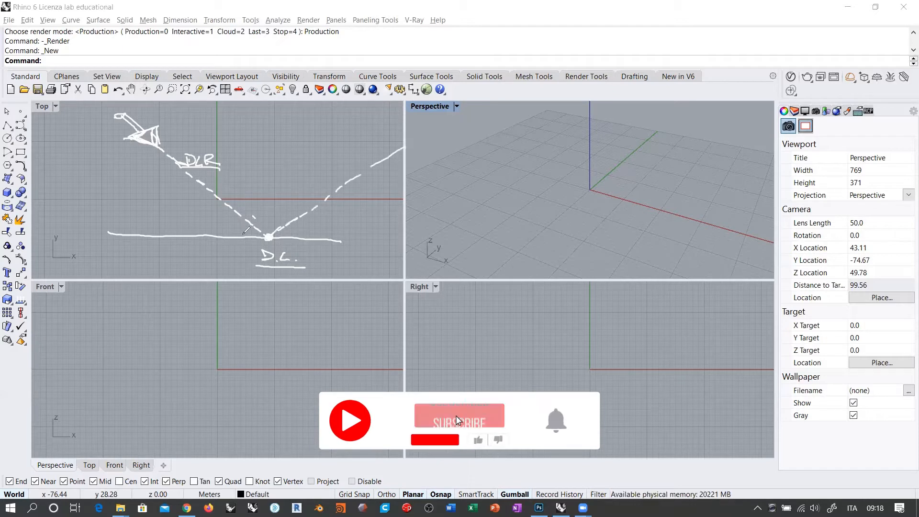
pyautogui.moveTo(229, 220)
pyautogui.mouseDown()
pyautogui.moveTo(229, 230)
pyautogui.moveTo(254, 224)
pyautogui.moveTo(324, 234)
pyautogui.mouseUp()
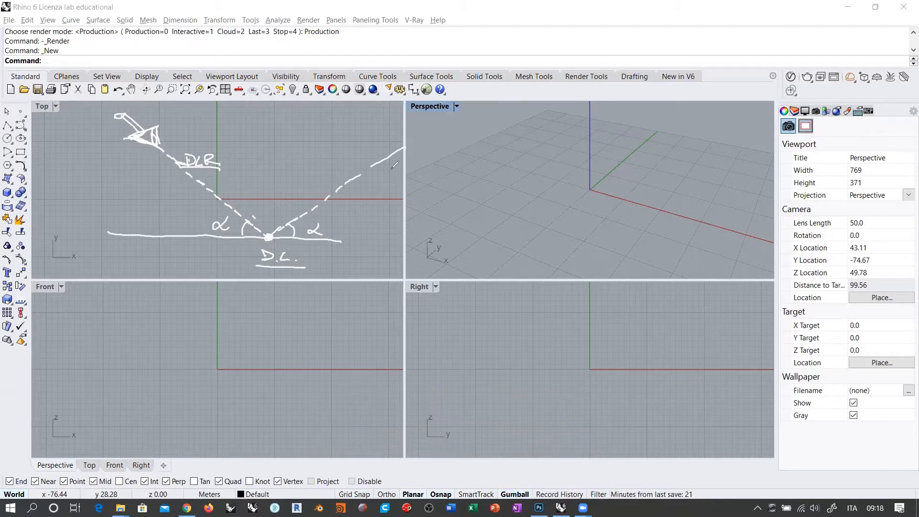
# Label the reflected ray "REFL.R." with an underline and add an upward arrow beside both ray labels.
pyautogui.moveTo(388, 176); pyautogui.dragTo(421, 166)
pyautogui.moveTo(422, 168); pyautogui.dragTo(444, 175)
pyautogui.click(429, 174)
pyautogui.click(450, 174)
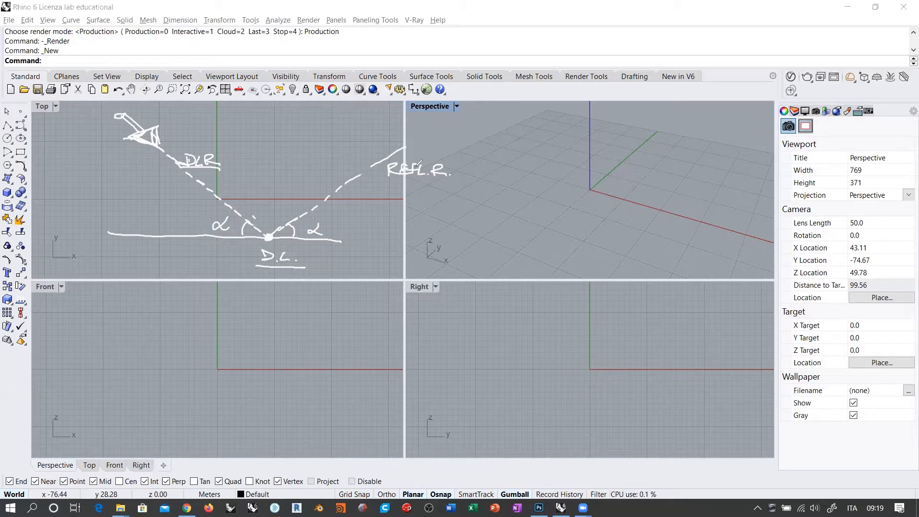
pyautogui.moveTo(388, 183); pyautogui.dragTo(457, 183)
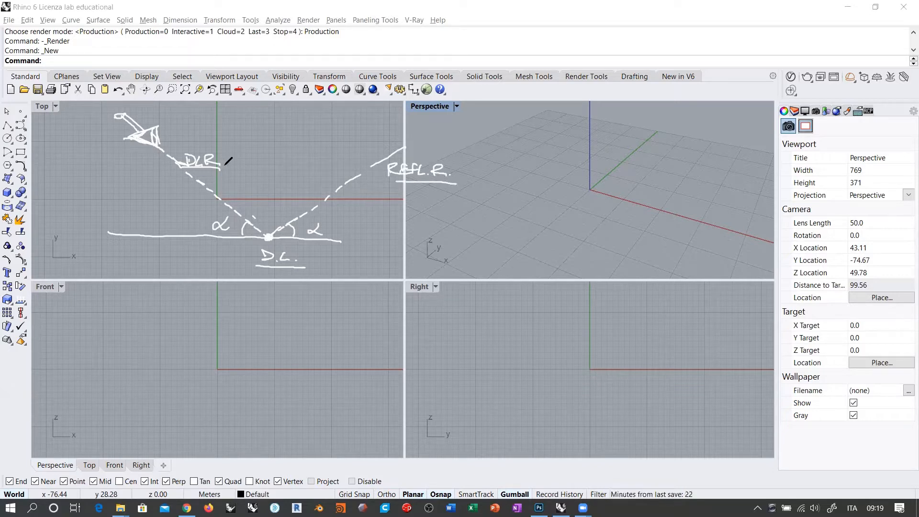
pyautogui.moveTo(227, 157)
pyautogui.mouseDown()
pyautogui.moveTo(225, 168)
pyautogui.moveTo(227, 146)
pyautogui.mouseUp()
pyautogui.moveTo(469, 169)
pyautogui.mouseDown()
pyautogui.moveTo(470, 178)
pyautogui.moveTo(474, 167)
pyautogui.mouseUp()
# Sketch a thick concave surface with a camera above it over the Perspective viewport and label the surface "REFLECTIVE".
pyautogui.moveTo(570, 184)
pyautogui.mouseDown()
pyautogui.moveTo(594, 205)
pyautogui.moveTo(663, 217)
pyautogui.moveTo(733, 185)
pyautogui.mouseUp()
pyautogui.moveTo(554, 111); pyautogui.dragTo(592, 142)
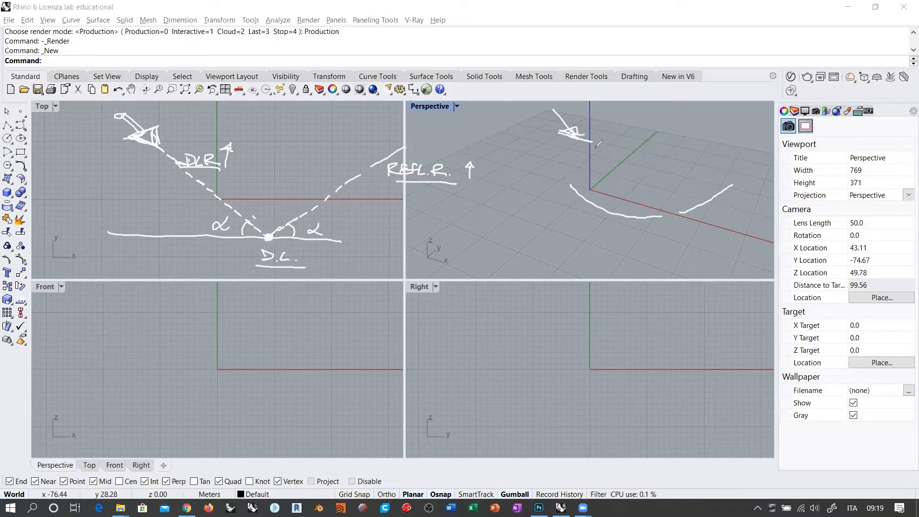
pyautogui.moveTo(569, 187)
pyautogui.mouseDown()
pyautogui.moveTo(623, 214)
pyautogui.moveTo(716, 208)
pyautogui.moveTo(739, 193)
pyautogui.mouseUp()
pyautogui.moveTo(610, 246)
pyautogui.mouseDown()
pyautogui.moveTo(621, 236)
pyautogui.moveTo(625, 247)
pyautogui.moveTo(656, 235)
pyautogui.moveTo(720, 246)
pyautogui.mouseUp()
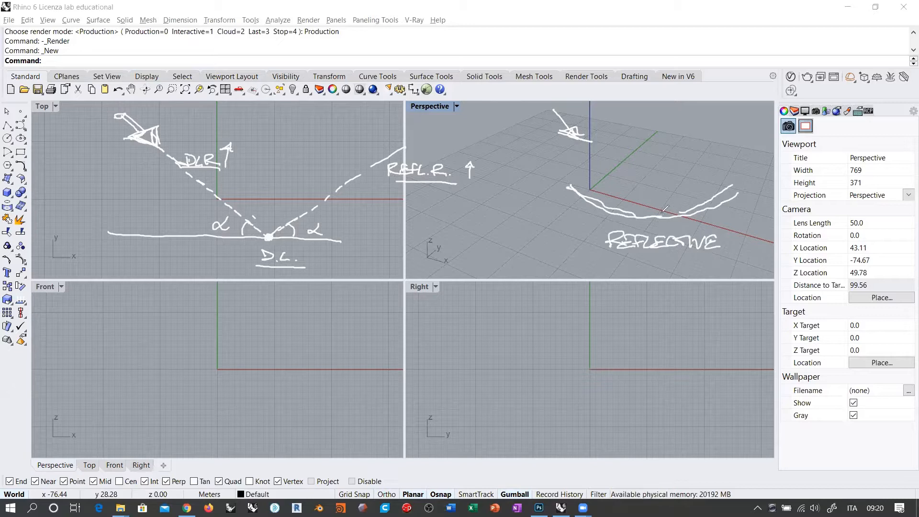
pyautogui.moveTo(565, 187); pyautogui.dragTo(647, 216)
pyautogui.moveTo(568, 186)
pyautogui.mouseDown()
pyautogui.moveTo(708, 211)
pyautogui.moveTo(735, 190)
pyautogui.mouseUp()
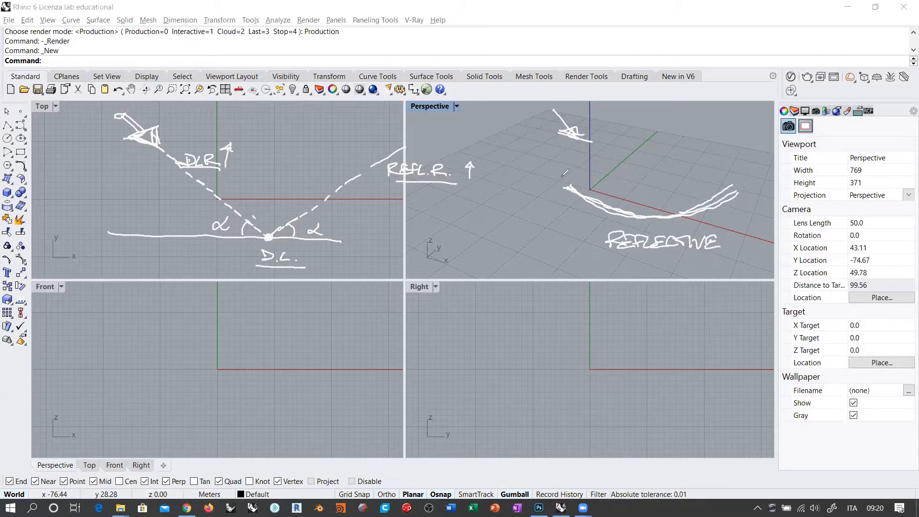
# Draw a row of slanted incoming rays striking the concave reflective surface.
pyautogui.moveTo(557, 166)
pyautogui.mouseDown()
pyautogui.moveTo(602, 205)
pyautogui.moveTo(667, 216)
pyautogui.mouseUp()
pyautogui.moveTo(650, 184)
pyautogui.mouseDown()
pyautogui.moveTo(682, 218)
pyautogui.moveTo(698, 213)
pyautogui.mouseUp()
pyautogui.moveTo(688, 176); pyautogui.dragTo(710, 204)
pyautogui.moveTo(701, 174); pyautogui.dragTo(733, 203)
# Draw the rays reflected off the concave surface, converging toward a common area above it.
pyautogui.moveTo(581, 193); pyautogui.dragTo(654, 159)
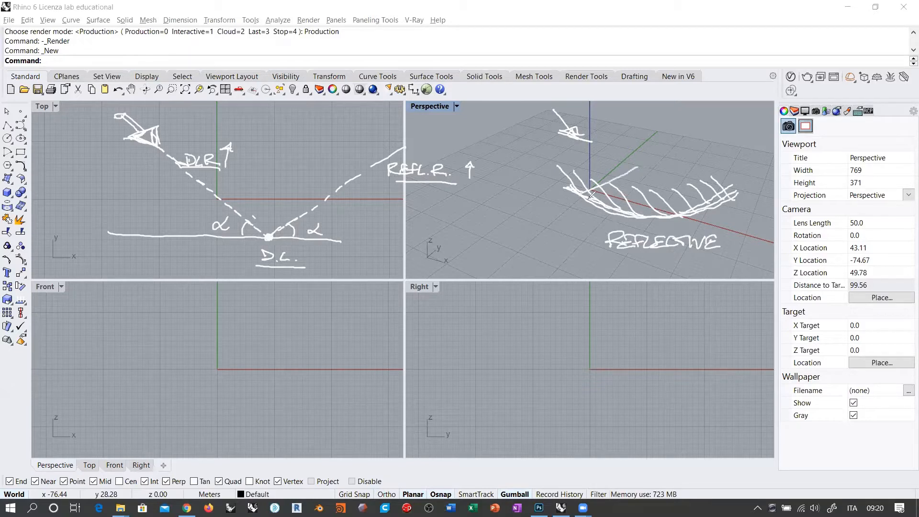
pyautogui.moveTo(583, 206); pyautogui.dragTo(657, 162)
pyautogui.moveTo(614, 207); pyautogui.dragTo(660, 163)
pyautogui.moveTo(635, 213)
pyautogui.mouseDown()
pyautogui.moveTo(665, 158)
pyautogui.moveTo(666, 216)
pyautogui.moveTo(669, 163)
pyautogui.mouseUp()
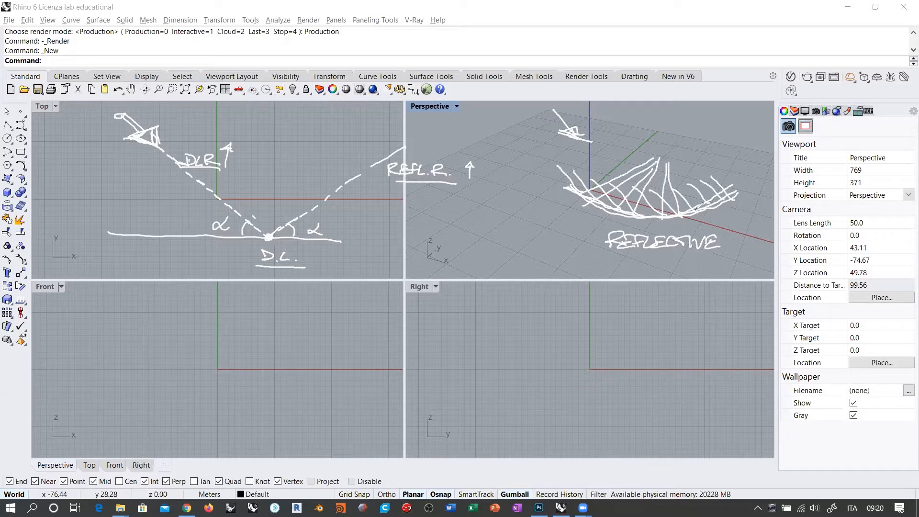
pyautogui.moveTo(695, 209); pyautogui.dragTo(680, 159)
# Mark the convergence area with an underlined, circled "CAUST." label, and re-emphasize the concave surface and the "REFL.R." underline.
pyautogui.moveTo(718, 196)
pyautogui.mouseDown()
pyautogui.moveTo(681, 152)
pyautogui.moveTo(767, 143)
pyautogui.mouseUp()
pyautogui.click(759, 149)
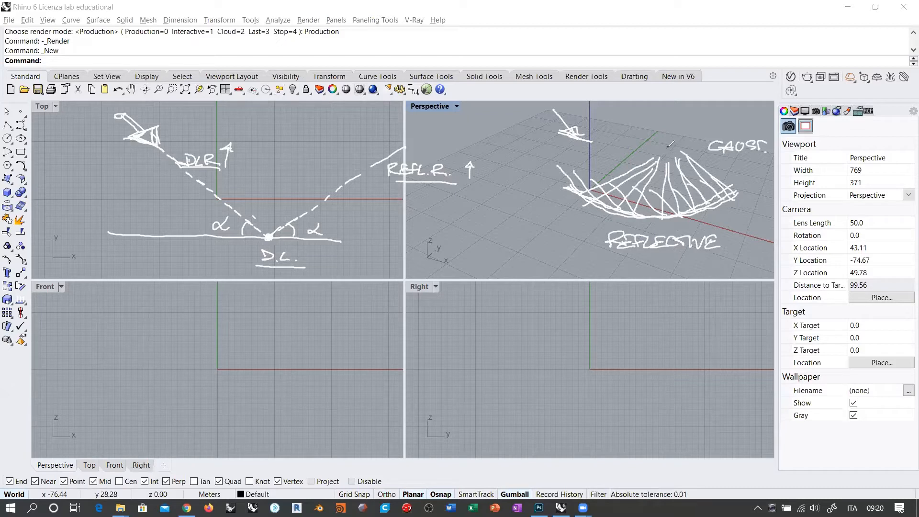
pyautogui.moveTo(663, 152); pyautogui.dragTo(671, 154)
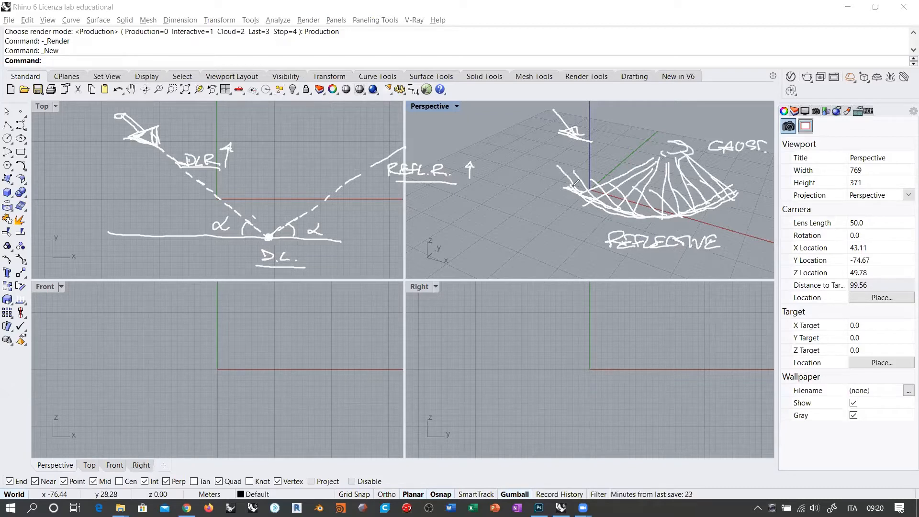
pyautogui.moveTo(573, 186)
pyautogui.mouseDown()
pyautogui.moveTo(633, 215)
pyautogui.moveTo(724, 204)
pyautogui.moveTo(741, 192)
pyautogui.moveTo(581, 191)
pyautogui.moveTo(743, 191)
pyautogui.mouseUp()
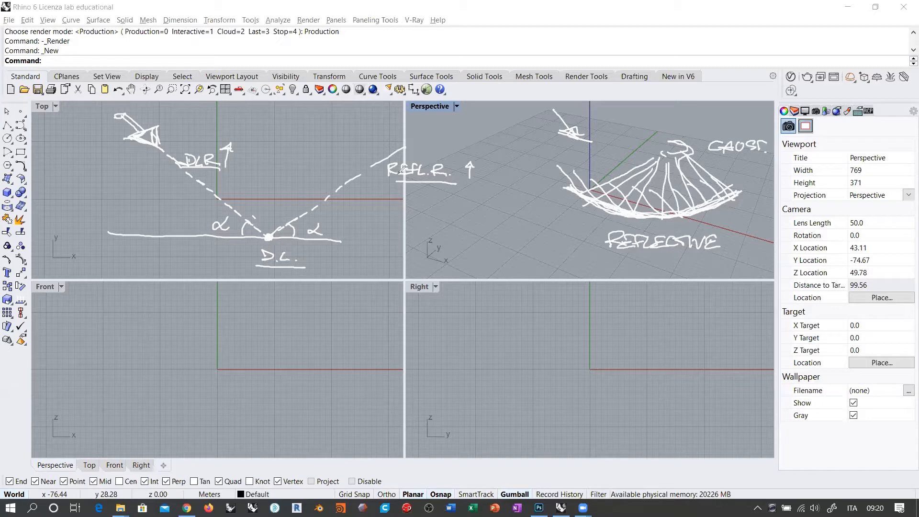
pyautogui.moveTo(382, 182); pyautogui.dragTo(463, 184)
pyautogui.moveTo(709, 155)
pyautogui.mouseDown()
pyautogui.moveTo(760, 156)
pyautogui.moveTo(692, 145)
pyautogui.mouseUp()
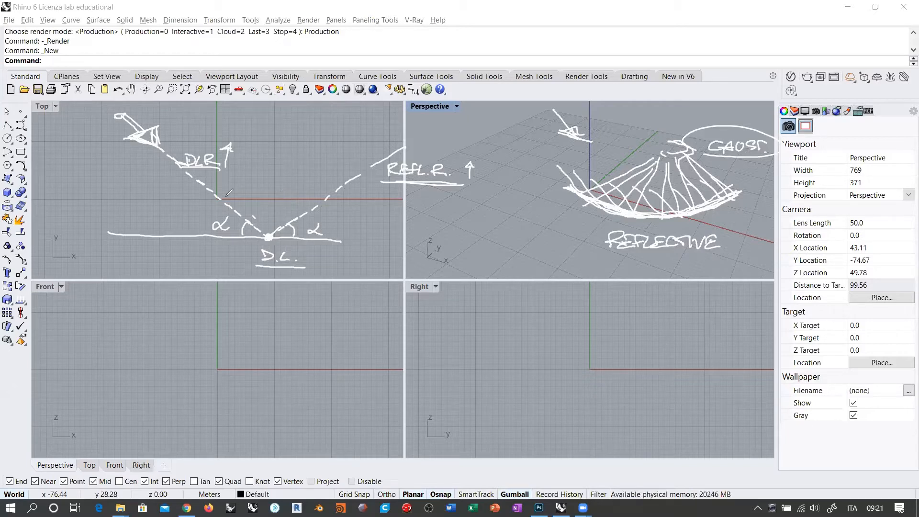
# Draw a fan of scattered rays radiating from the impact point above the flat surface in the Top viewport.
pyautogui.moveTo(191, 227)
pyautogui.mouseDown()
pyautogui.moveTo(266, 236)
pyautogui.moveTo(195, 215)
pyautogui.mouseUp()
pyautogui.moveTo(266, 235)
pyautogui.mouseDown()
pyautogui.moveTo(208, 209)
pyautogui.moveTo(216, 199)
pyautogui.mouseUp()
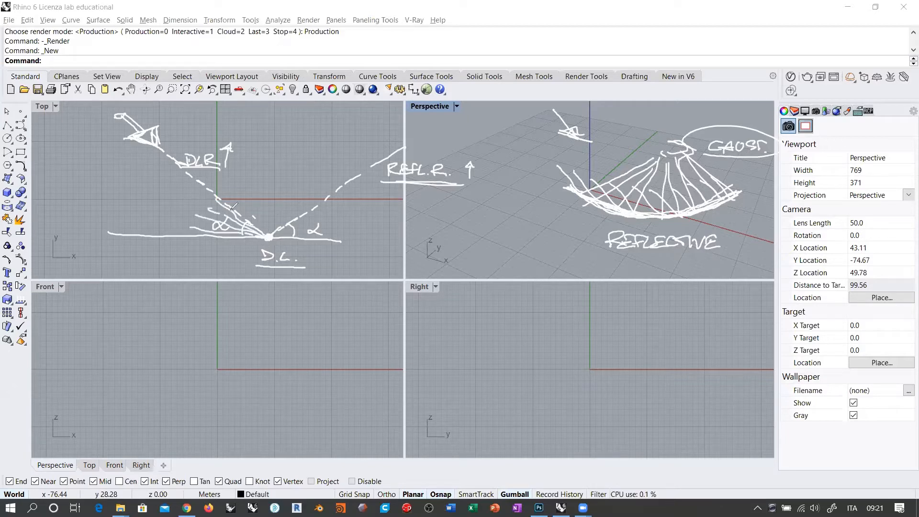
pyautogui.moveTo(265, 234)
pyautogui.mouseDown()
pyautogui.moveTo(224, 190)
pyautogui.moveTo(271, 195)
pyautogui.moveTo(272, 182)
pyautogui.moveTo(309, 191)
pyautogui.moveTo(338, 204)
pyautogui.moveTo(346, 222)
pyautogui.moveTo(331, 232)
pyautogui.moveTo(345, 233)
pyautogui.mouseUp()
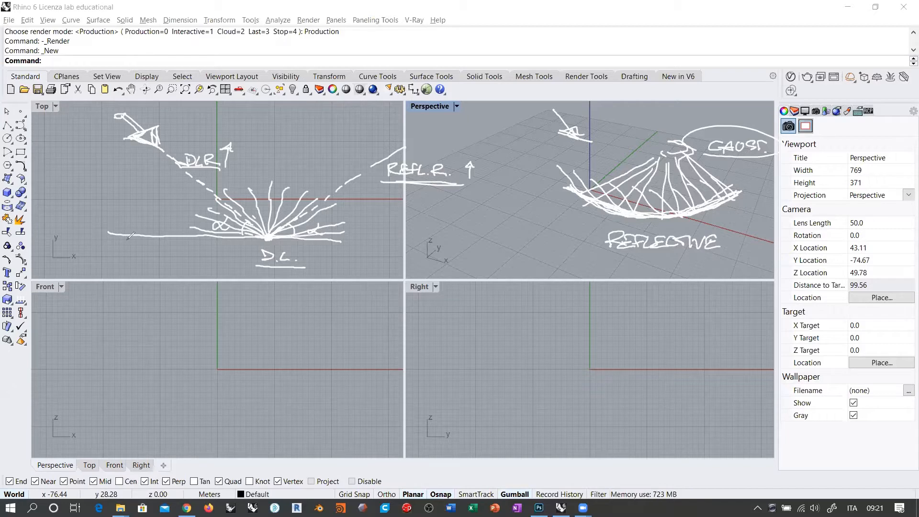
# Thicken the flat surface line and fill the area beneath it with diagonal hatching.
pyautogui.moveTo(134, 232); pyautogui.dragTo(394, 238)
pyautogui.moveTo(143, 238)
pyautogui.mouseDown()
pyautogui.moveTo(170, 267)
pyautogui.moveTo(189, 267)
pyautogui.mouseUp()
pyautogui.moveTo(175, 238); pyautogui.dragTo(221, 269)
pyautogui.moveTo(208, 235); pyautogui.dragTo(239, 271)
pyautogui.moveTo(225, 239)
pyautogui.mouseDown()
pyautogui.moveTo(255, 272)
pyautogui.moveTo(262, 264)
pyautogui.mouseUp()
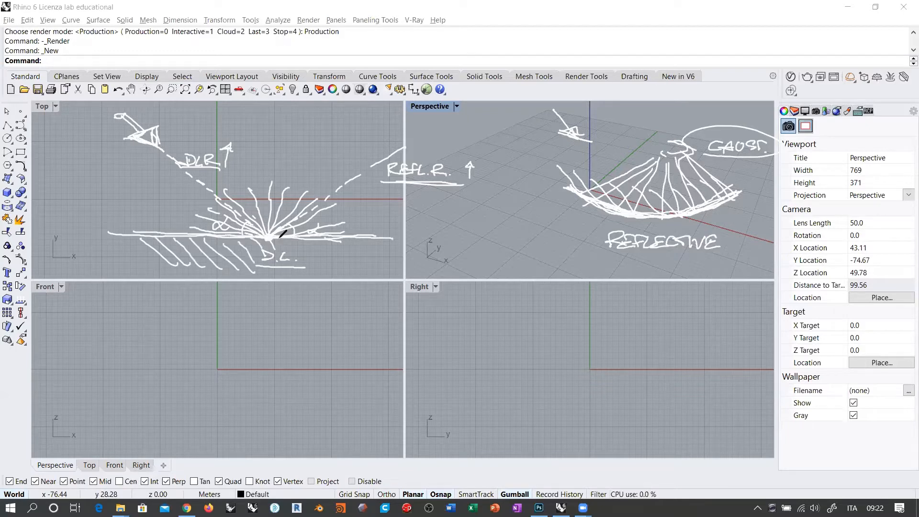
pyautogui.moveTo(270, 232)
pyautogui.mouseDown()
pyautogui.moveTo(297, 262)
pyautogui.moveTo(330, 271)
pyautogui.mouseUp()
pyautogui.moveTo(329, 239); pyautogui.dragTo(348, 271)
pyautogui.moveTo(362, 237); pyautogui.dragTo(384, 273)
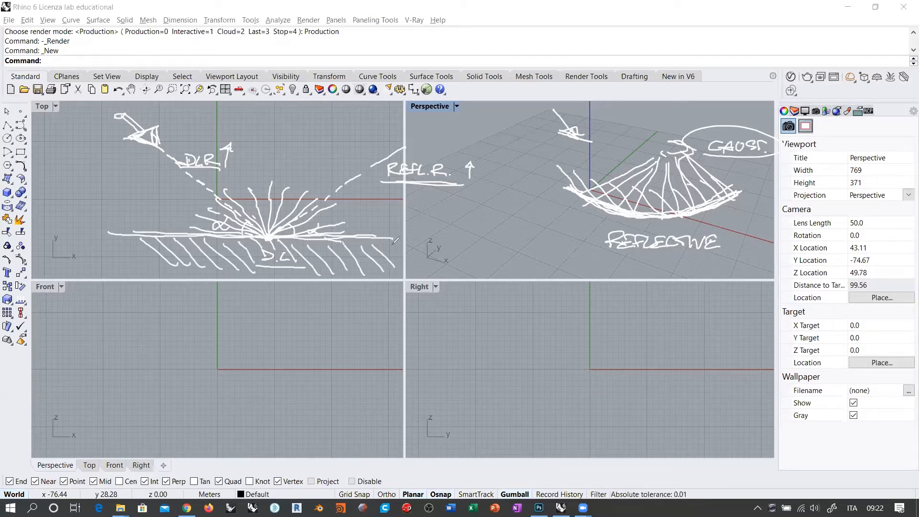
pyautogui.moveTo(391, 237); pyautogui.dragTo(403, 263)
# Draw a dashed dome around the scattered rays and reinforce the surface line beneath it.
pyautogui.moveTo(172, 227); pyautogui.dragTo(174, 215)
pyautogui.moveTo(187, 201); pyautogui.dragTo(190, 198)
pyautogui.moveTo(207, 190); pyautogui.dragTo(245, 171)
pyautogui.moveTo(261, 167); pyautogui.dragTo(296, 167)
pyautogui.moveTo(322, 173); pyautogui.dragTo(373, 190)
pyautogui.moveTo(386, 205); pyautogui.dragTo(390, 210)
pyautogui.moveTo(393, 227); pyautogui.dragTo(378, 233)
pyautogui.moveTo(111, 231); pyautogui.dragTo(215, 235)
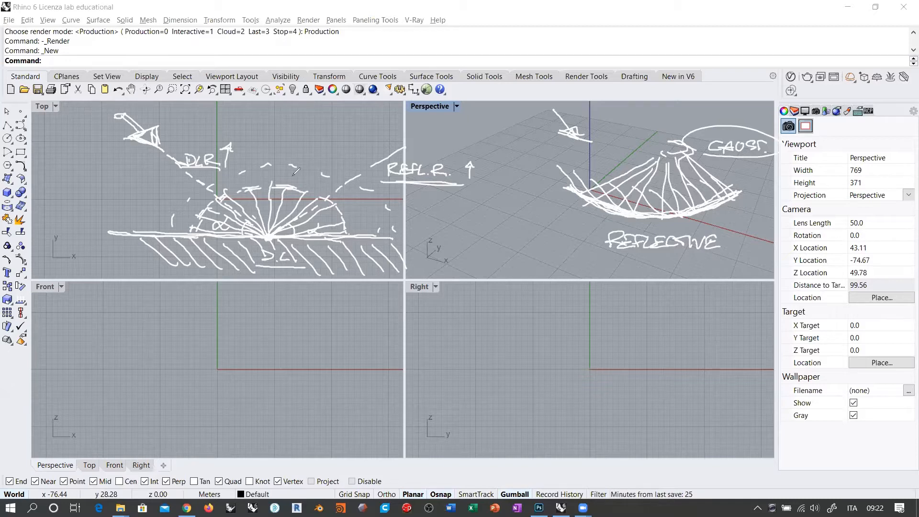
# Add a leader line from the dashed dome with the underlined label "DIFF.".
pyautogui.moveTo(290, 173)
pyautogui.mouseDown()
pyautogui.moveTo(310, 146)
pyautogui.moveTo(327, 145)
pyautogui.mouseUp()
pyautogui.moveTo(341, 135); pyautogui.dragTo(333, 145)
pyautogui.moveTo(334, 141); pyautogui.dragTo(343, 145)
pyautogui.click(358, 144)
pyautogui.moveTo(344, 140); pyautogui.dragTo(362, 148)
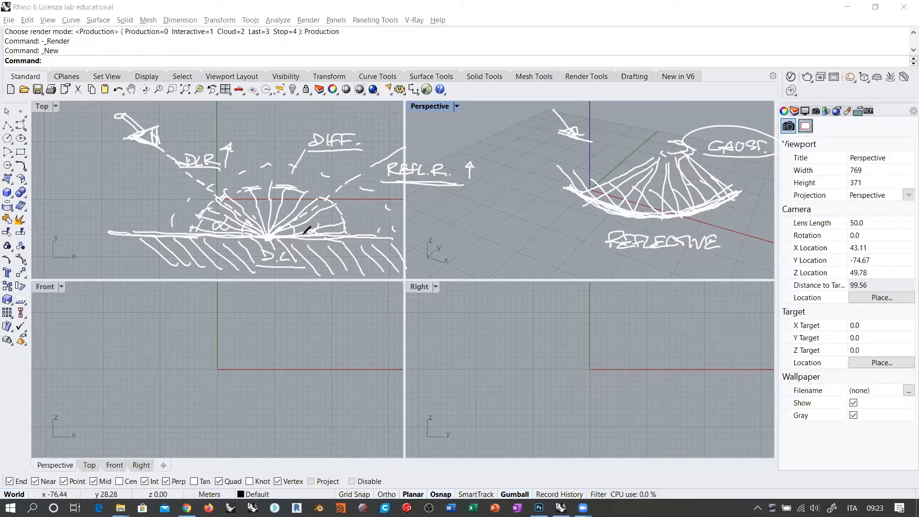
# Cross-hatch the area beneath the flat surface with strokes in the opposite diagonal direction.
pyautogui.moveTo(136, 251); pyautogui.dragTo(165, 238)
pyautogui.moveTo(151, 259); pyautogui.dragTo(183, 238)
pyautogui.moveTo(170, 263); pyautogui.dragTo(208, 239)
pyautogui.moveTo(190, 264); pyautogui.dragTo(224, 240)
pyautogui.moveTo(207, 265)
pyautogui.mouseDown()
pyautogui.moveTo(245, 240)
pyautogui.moveTo(326, 234)
pyautogui.mouseUp()
pyautogui.moveTo(313, 260); pyautogui.dragTo(349, 239)
pyautogui.moveTo(334, 272); pyautogui.dragTo(371, 237)
pyautogui.moveTo(350, 271)
pyautogui.mouseDown()
pyautogui.moveTo(384, 240)
pyautogui.moveTo(395, 245)
pyautogui.mouseUp()
pyautogui.moveTo(386, 272); pyautogui.dragTo(400, 256)
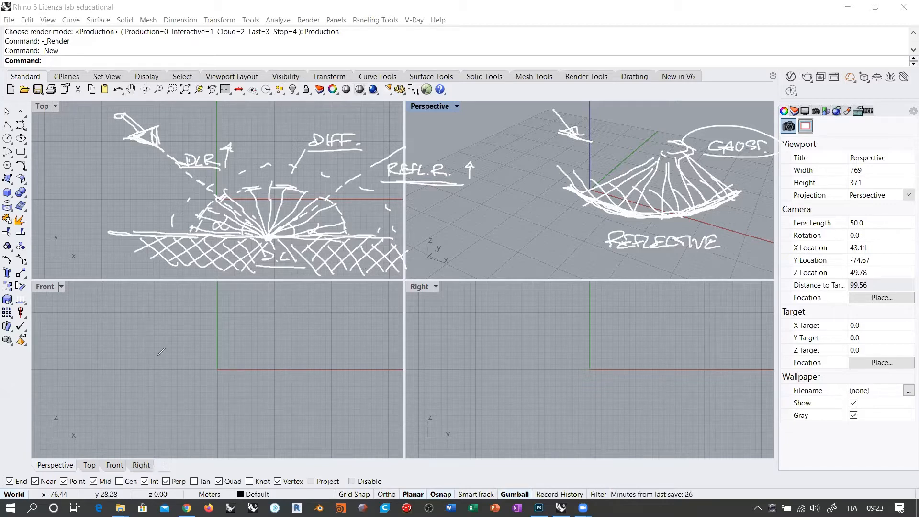
# Sketch a thick horizontal surface line in the Front viewport with a dashed ray striking it at a marked impact point.
pyautogui.moveTo(130, 374); pyautogui.dragTo(409, 381)
pyautogui.moveTo(168, 294); pyautogui.dragTo(277, 370)
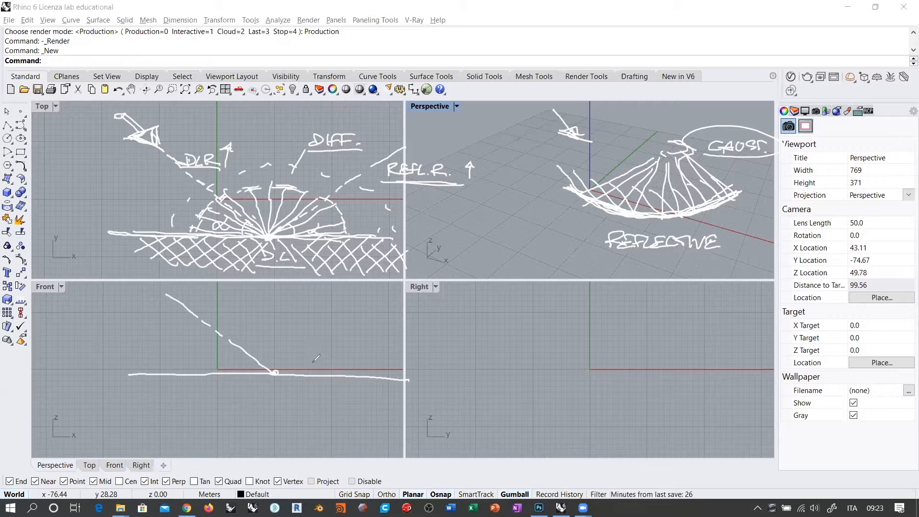
pyautogui.moveTo(128, 374); pyautogui.dragTo(410, 374)
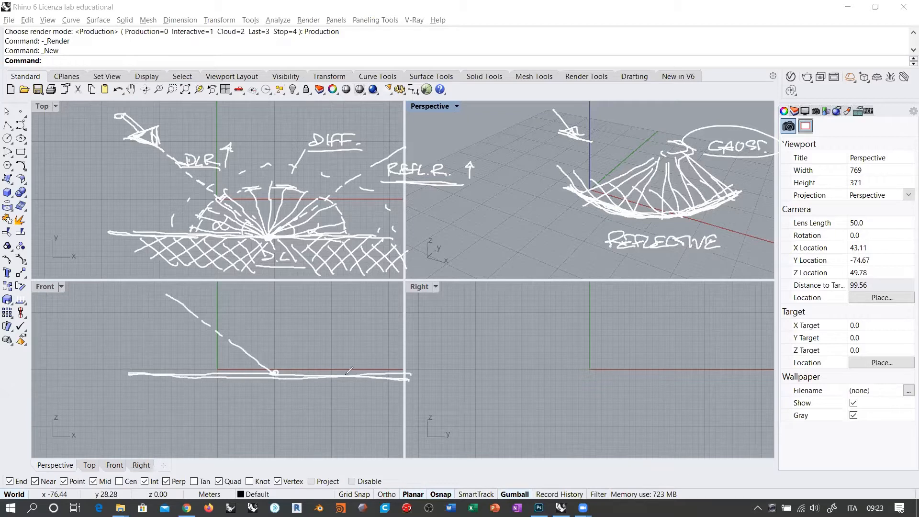
pyautogui.moveTo(273, 373); pyautogui.dragTo(277, 376)
# Label the new diagram "REFR.", mark "M1" above and "M2" below the surface, and draw an arc leading from M1 toward M2.
pyautogui.moveTo(209, 406); pyautogui.dragTo(254, 414)
pyautogui.click(259, 417)
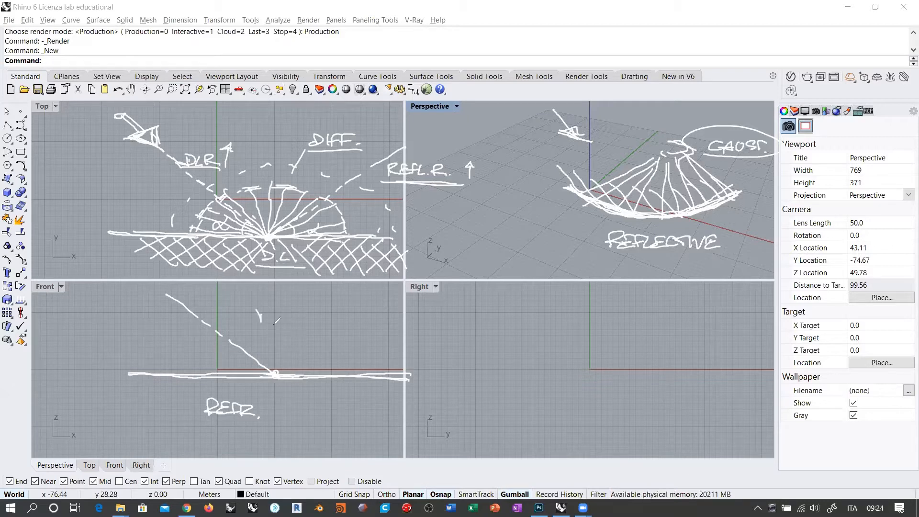
pyautogui.moveTo(266, 311); pyautogui.dragTo(275, 326)
pyautogui.moveTo(278, 320); pyautogui.dragTo(285, 329)
pyautogui.moveTo(366, 388); pyautogui.dragTo(397, 405)
pyautogui.moveTo(321, 327); pyautogui.dragTo(375, 361)
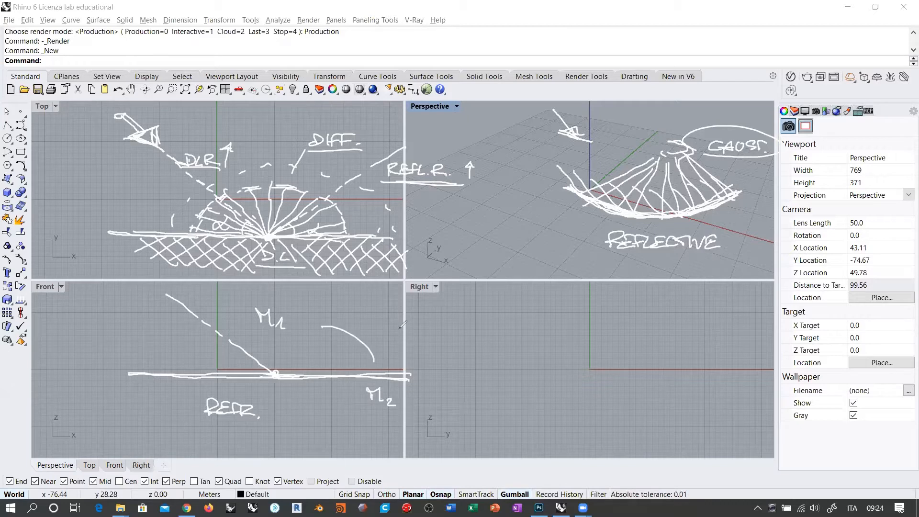
# Write "DENSITY" beside the M1-to-M2 arc and "AIR" next to M1 in the refraction diagram.
pyautogui.moveTo(373, 322); pyautogui.dragTo(376, 335)
pyautogui.moveTo(401, 326)
pyautogui.mouseDown()
pyautogui.moveTo(392, 334)
pyautogui.moveTo(418, 327)
pyautogui.moveTo(435, 338)
pyautogui.mouseUp()
pyautogui.moveTo(439, 327); pyautogui.dragTo(449, 327)
pyautogui.moveTo(444, 328); pyautogui.dragTo(443, 338)
pyautogui.moveTo(456, 329); pyautogui.dragTo(449, 347)
pyautogui.moveTo(283, 308); pyautogui.dragTo(294, 303)
pyautogui.moveTo(299, 299)
pyautogui.mouseDown()
pyautogui.moveTo(299, 308)
pyautogui.moveTo(316, 309)
pyautogui.mouseUp()
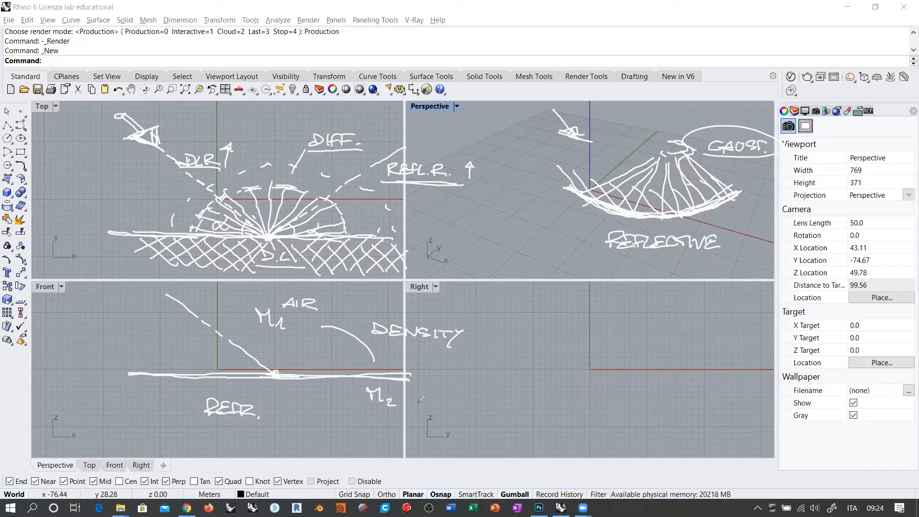
# Write "(WATER)" in parentheses beside M2 below the surface line.
pyautogui.moveTo(412, 407); pyautogui.dragTo(433, 411)
pyautogui.moveTo(437, 405)
pyautogui.mouseDown()
pyautogui.moveTo(445, 404)
pyautogui.moveTo(441, 413)
pyautogui.mouseUp()
pyautogui.moveTo(452, 403); pyautogui.dragTo(461, 408)
pyautogui.moveTo(455, 412); pyautogui.dragTo(472, 408)
pyautogui.moveTo(413, 402); pyautogui.dragTo(407, 419)
pyautogui.moveTo(480, 401); pyautogui.dragTo(484, 426)
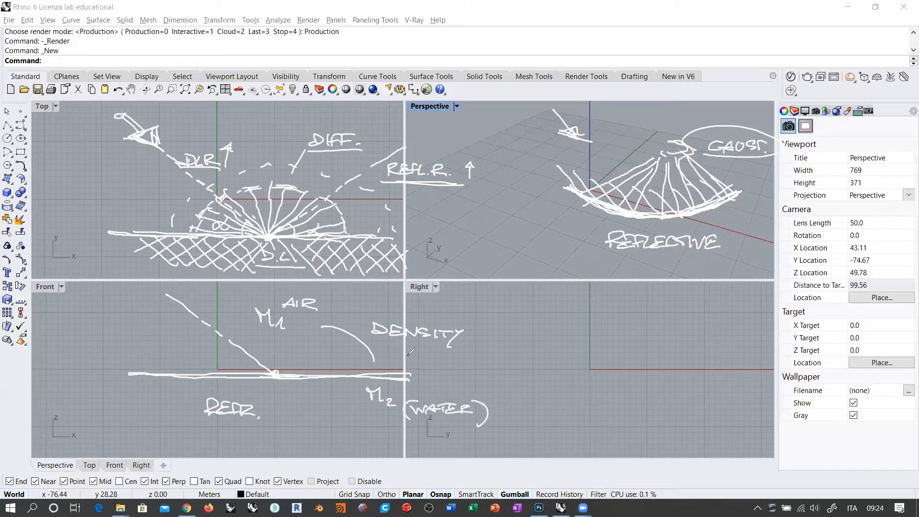
# Enclose "AIR" in parentheses and underline "DENSITY" in the refraction diagram.
pyautogui.moveTo(281, 296); pyautogui.dragTo(277, 316)
pyautogui.moveTo(324, 297); pyautogui.dragTo(322, 316)
pyautogui.moveTo(383, 340); pyautogui.dragTo(470, 346)
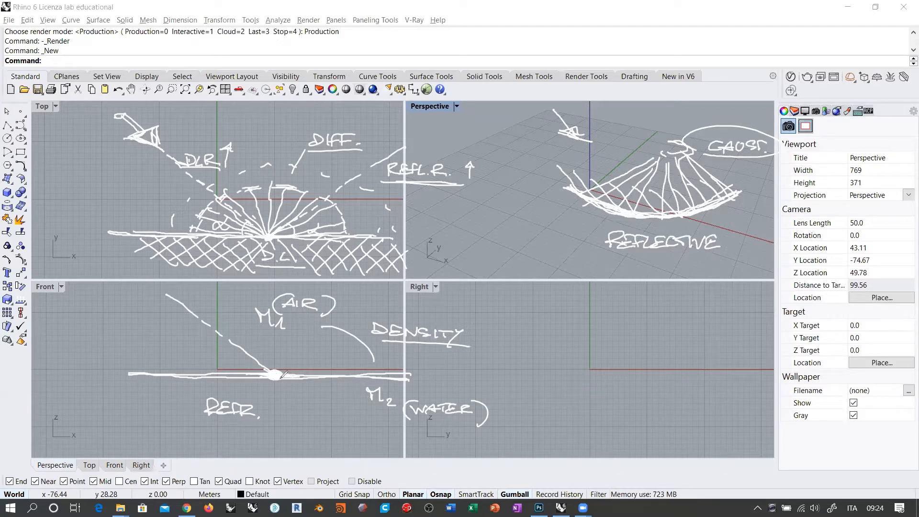
# Extend the incoming ray below the refraction surface as a straight dashed line from the impact point.
pyautogui.moveTo(300, 388); pyautogui.dragTo(306, 392)
pyautogui.moveTo(312, 394); pyautogui.dragTo(345, 413)
pyautogui.moveTo(355, 418); pyautogui.dragTo(361, 422)
pyautogui.moveTo(366, 426); pyautogui.dragTo(386, 441)
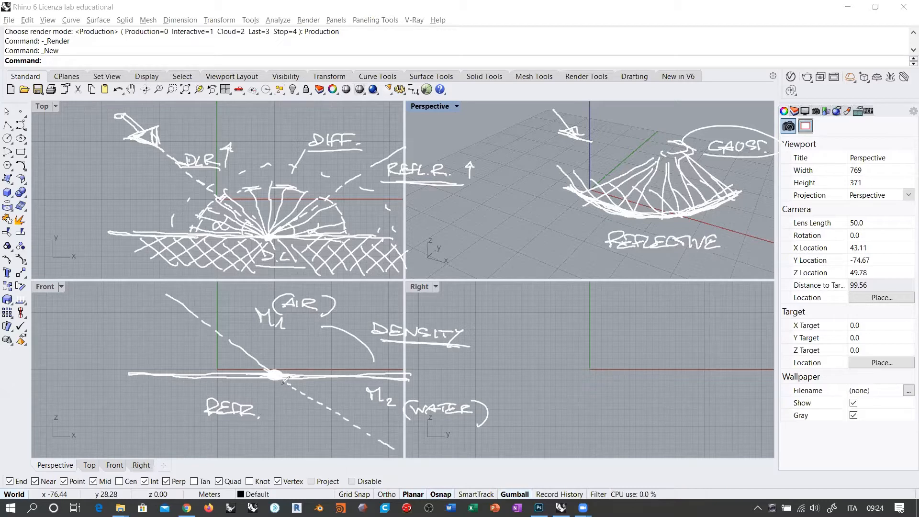
# Draw the steeper dashed refracted ray with a circled "β" and leader line, and box the "REFR." label.
pyautogui.moveTo(280, 385); pyautogui.dragTo(282, 389)
pyautogui.moveTo(283, 394); pyautogui.dragTo(309, 452)
pyautogui.moveTo(288, 404)
pyautogui.mouseDown()
pyautogui.moveTo(302, 394)
pyautogui.moveTo(314, 407)
pyautogui.moveTo(302, 415)
pyautogui.moveTo(300, 400)
pyautogui.moveTo(294, 415)
pyautogui.moveTo(398, 355)
pyautogui.mouseUp()
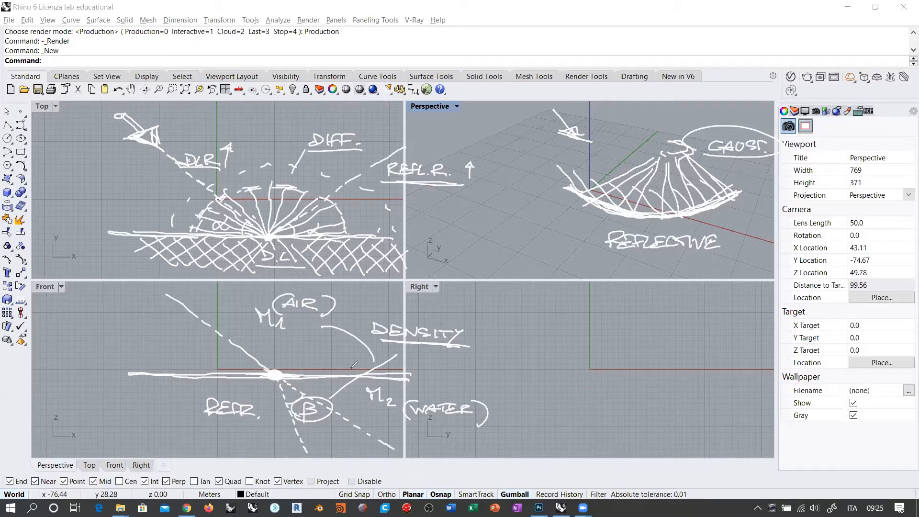
pyautogui.moveTo(207, 425)
pyautogui.mouseDown()
pyautogui.moveTo(199, 392)
pyautogui.moveTo(208, 414)
pyautogui.mouseUp()
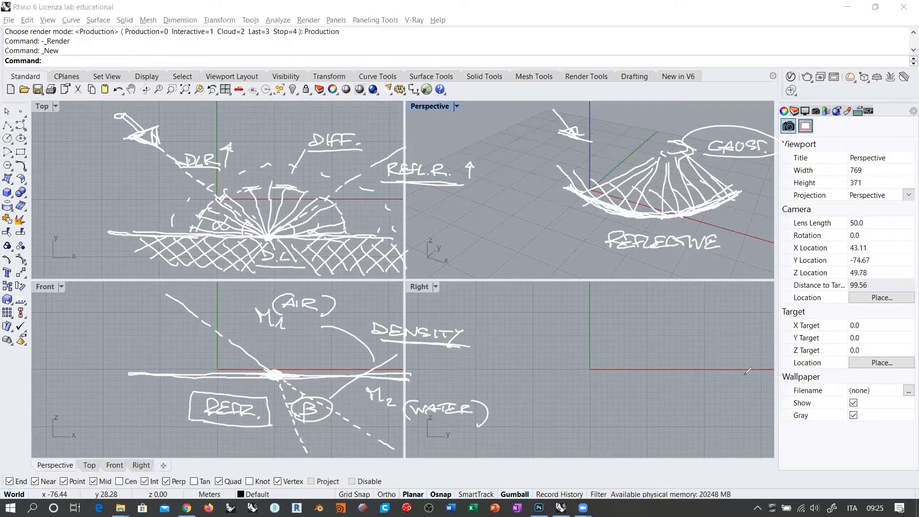
# Sketch a surface line with an incoming ray in the Right viewport, labelled with a boxed "SSS", and circle the "DIFF." label.
pyautogui.moveTo(539, 371); pyautogui.dragTo(764, 371)
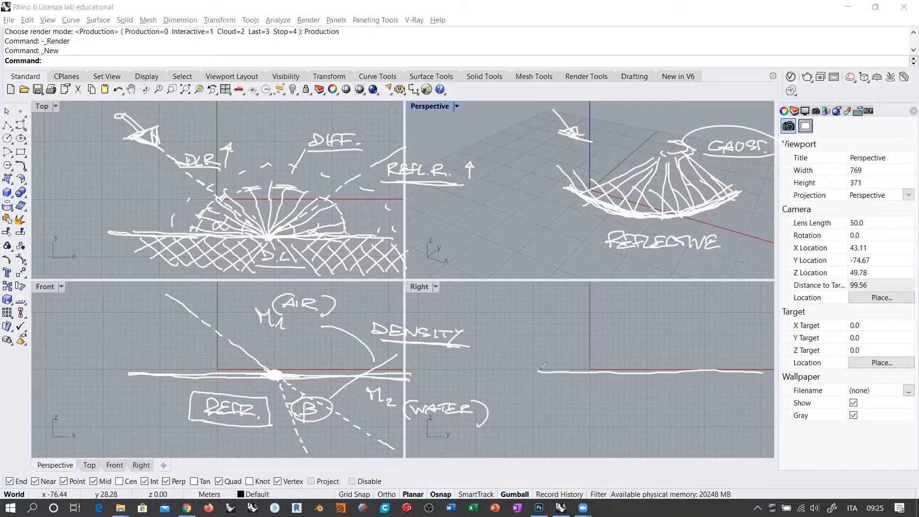
pyautogui.moveTo(565, 294); pyautogui.dragTo(659, 373)
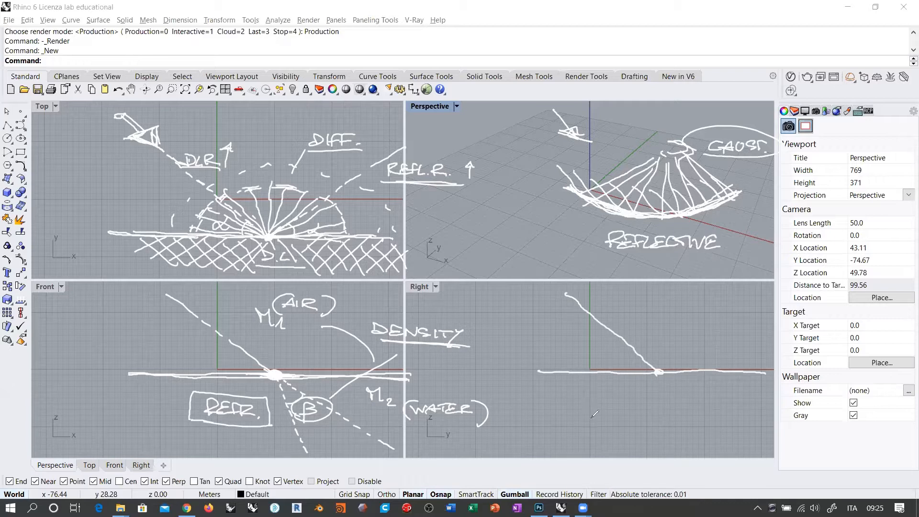
pyautogui.moveTo(573, 413)
pyautogui.mouseDown()
pyautogui.moveTo(590, 410)
pyautogui.moveTo(578, 426)
pyautogui.moveTo(637, 421)
pyautogui.moveTo(556, 425)
pyautogui.mouseUp()
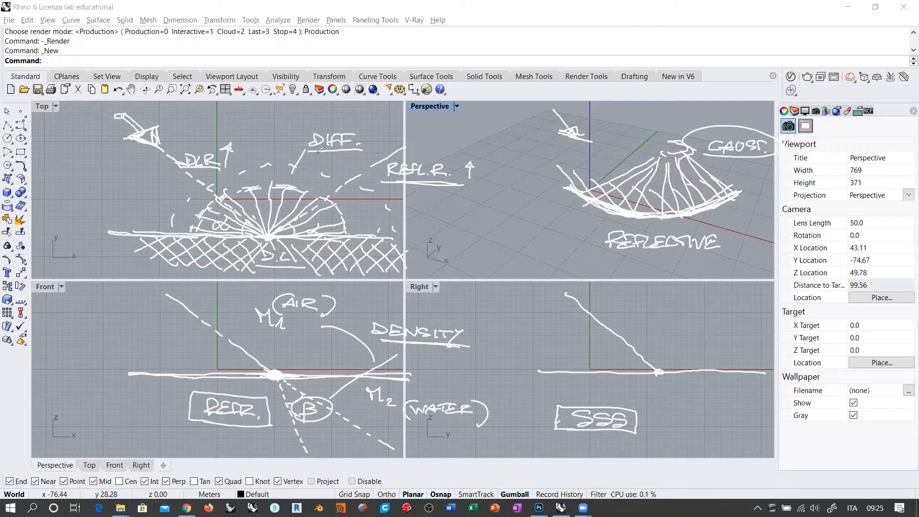
pyautogui.moveTo(320, 124); pyautogui.dragTo(335, 123)
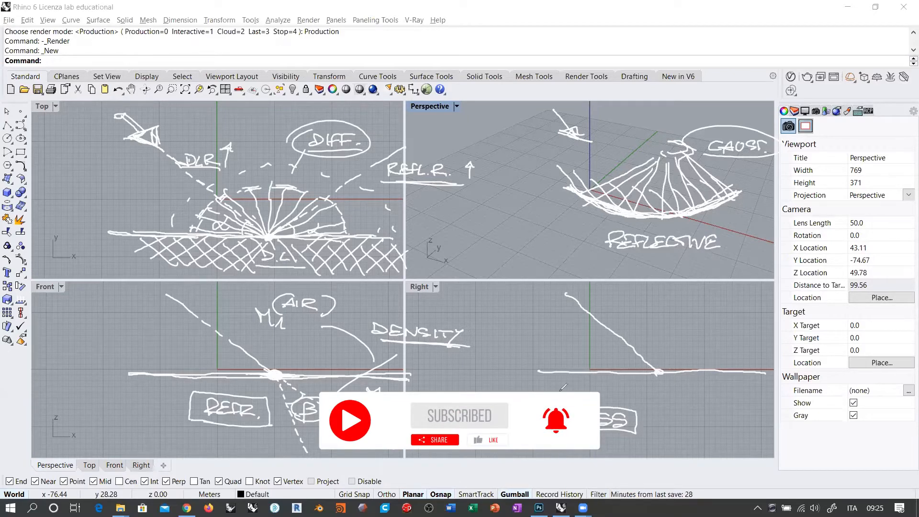
# Draw a second surface line below the SSS one and mark the thickness between them with a vertical dimension.
pyautogui.moveTo(757, 360); pyautogui.dragTo(752, 435)
pyautogui.moveTo(613, 442)
pyautogui.mouseDown()
pyautogui.moveTo(779, 439)
pyautogui.moveTo(766, 427)
pyautogui.mouseUp()
pyautogui.moveTo(749, 385); pyautogui.dragTo(754, 378)
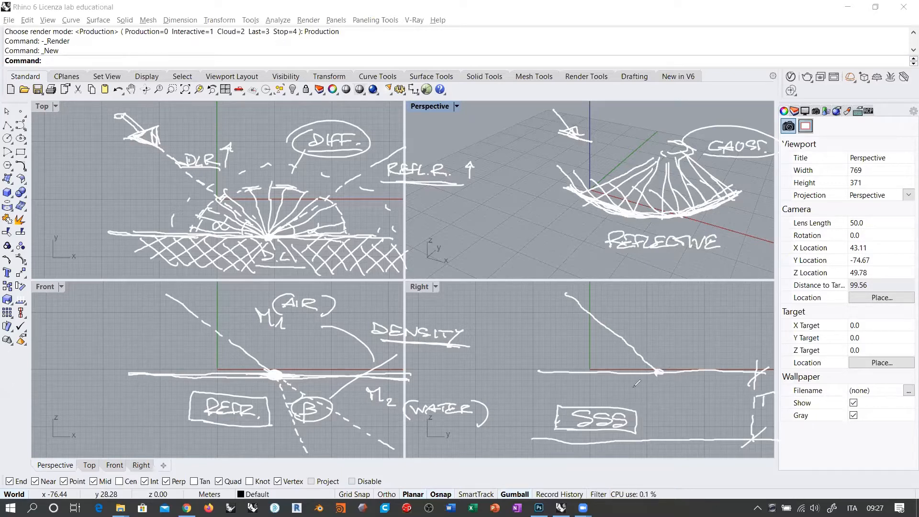
# Draw short scattering dashes under the SSS impact point and a dotted ray down to the lower surface line.
pyautogui.moveTo(652, 373)
pyautogui.mouseDown()
pyautogui.moveTo(618, 383)
pyautogui.moveTo(682, 387)
pyautogui.moveTo(675, 379)
pyautogui.mouseUp()
pyautogui.moveTo(685, 382)
pyautogui.mouseDown()
pyautogui.moveTo(694, 384)
pyautogui.moveTo(686, 378)
pyautogui.mouseUp()
pyautogui.moveTo(697, 377); pyautogui.dragTo(703, 378)
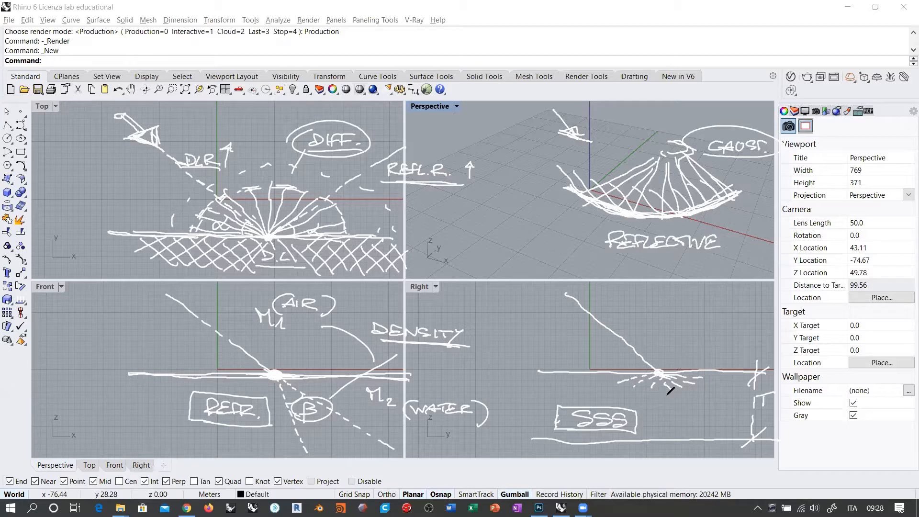
pyautogui.moveTo(665, 388)
pyautogui.mouseDown()
pyautogui.moveTo(687, 435)
pyautogui.moveTo(680, 440)
pyautogui.mouseUp()
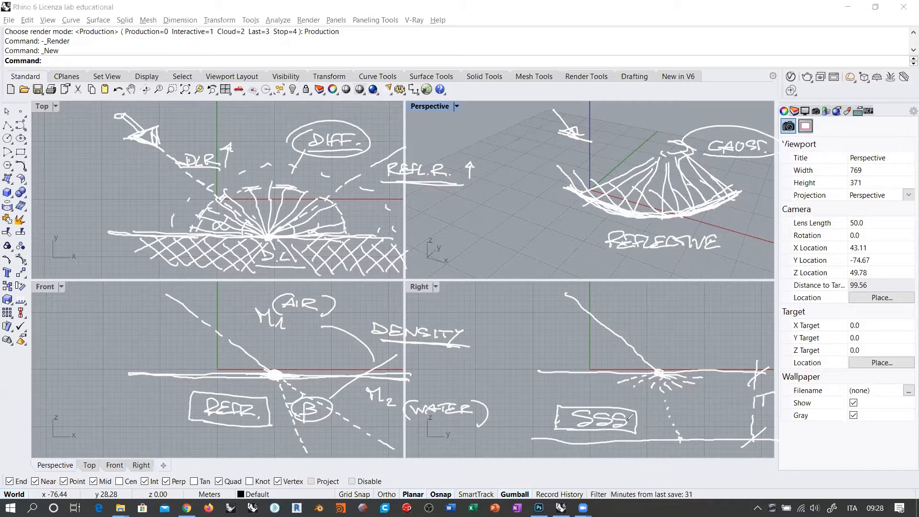
# Mark a shallow layer under the SSS surface with a dashed line, hatch it, and add scattering strokes beneath the impact point.
pyautogui.moveTo(542, 391); pyautogui.dragTo(752, 400)
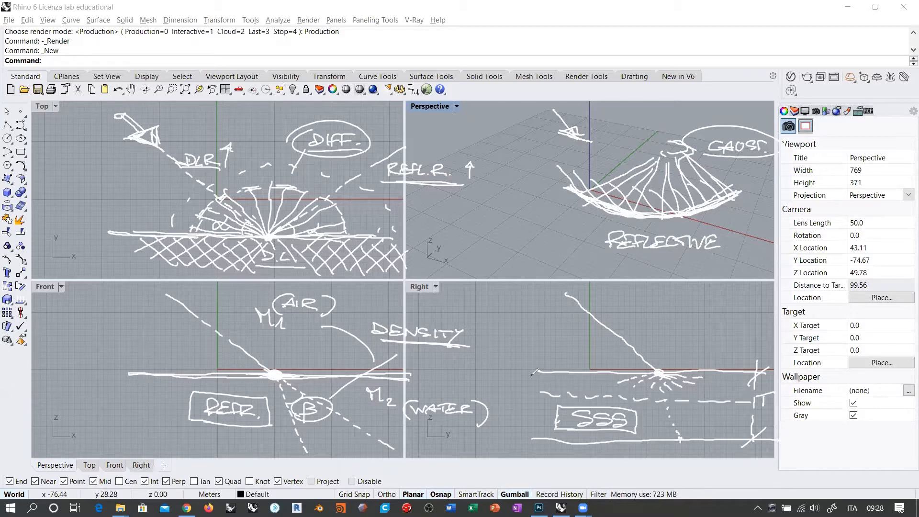
pyautogui.moveTo(535, 371)
pyautogui.mouseDown()
pyautogui.moveTo(558, 380)
pyautogui.moveTo(706, 380)
pyautogui.moveTo(751, 396)
pyautogui.mouseUp()
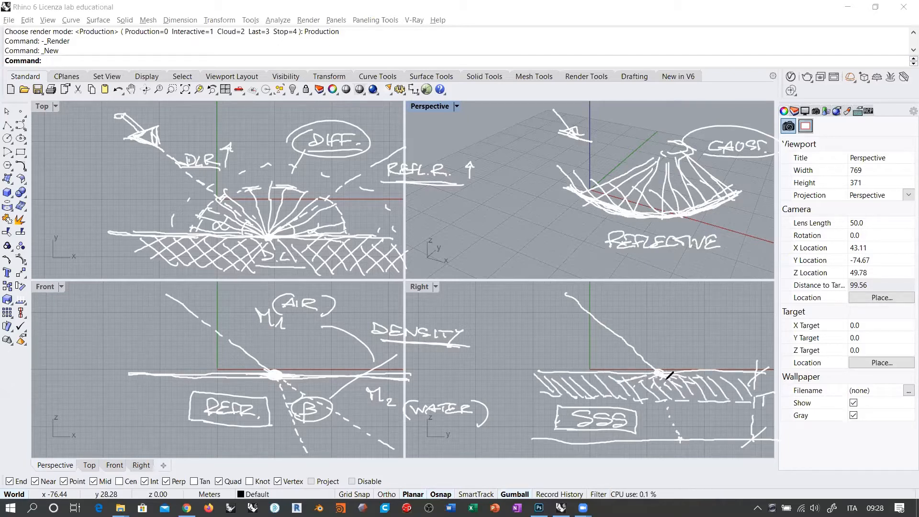
pyautogui.moveTo(669, 375); pyautogui.dragTo(693, 375)
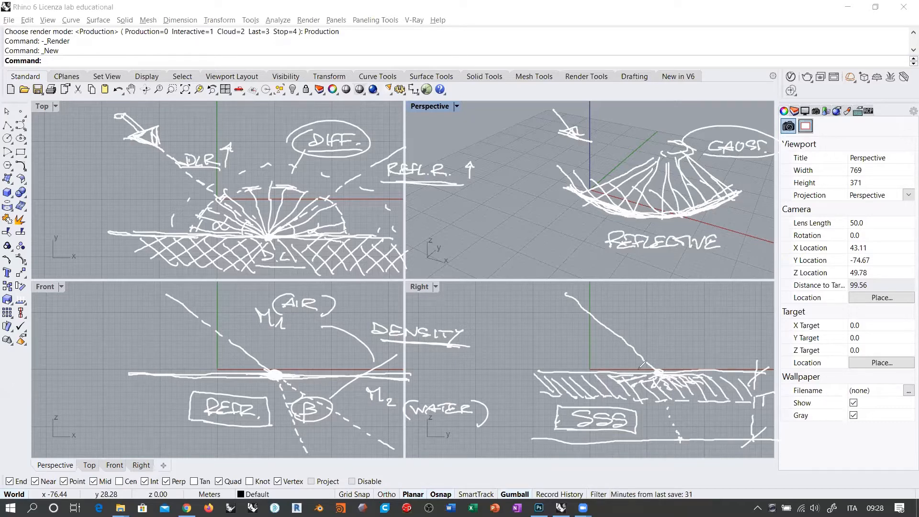
# Mark a small circled point in the hatched layer and draw a ray hitting the nearby surface with rays fanning out.
pyautogui.moveTo(579, 360)
pyautogui.mouseDown()
pyautogui.moveTo(567, 388)
pyautogui.moveTo(571, 380)
pyautogui.mouseUp()
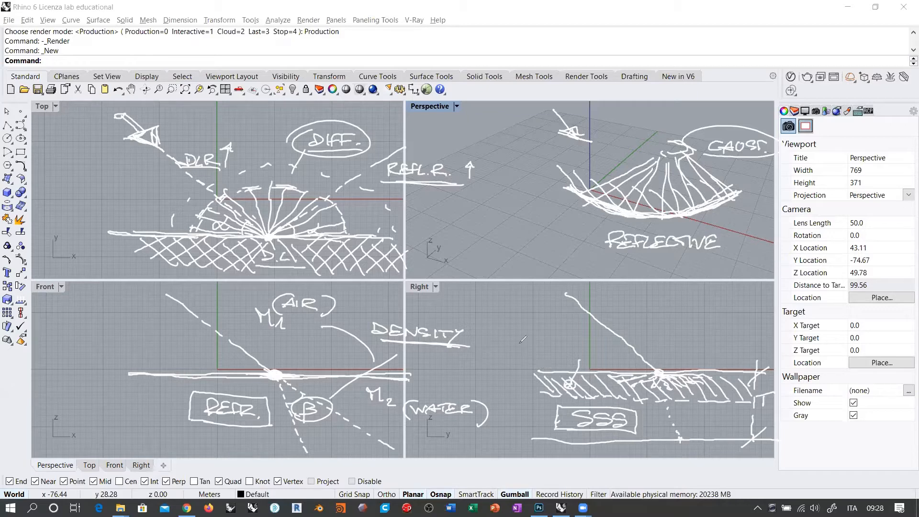
pyautogui.moveTo(518, 343)
pyautogui.mouseDown()
pyautogui.moveTo(570, 350)
pyautogui.moveTo(550, 369)
pyautogui.mouseUp()
pyautogui.moveTo(557, 368); pyautogui.dragTo(575, 364)
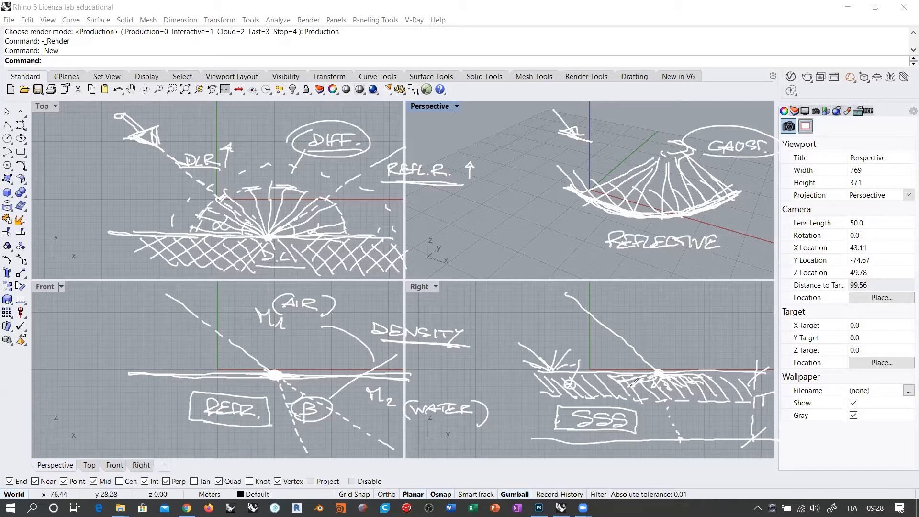
# Draw a scattering point near the SSS impact with rays fanning up through the surface, and cross-hatch the neighbouring layer.
pyautogui.moveTo(630, 386); pyautogui.dragTo(630, 385)
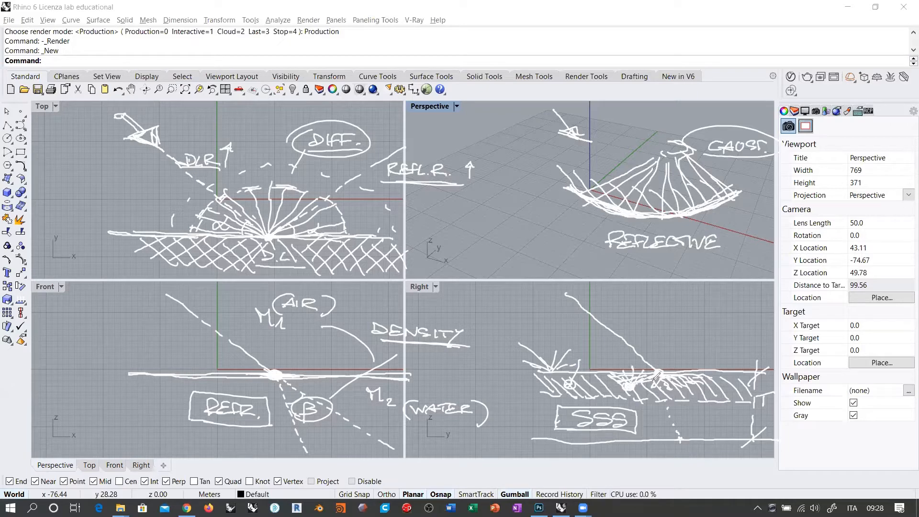
pyautogui.moveTo(571, 391); pyautogui.dragTo(598, 376)
pyautogui.moveTo(589, 395)
pyautogui.mouseDown()
pyautogui.moveTo(605, 382)
pyautogui.moveTo(595, 357)
pyautogui.moveTo(672, 361)
pyautogui.mouseUp()
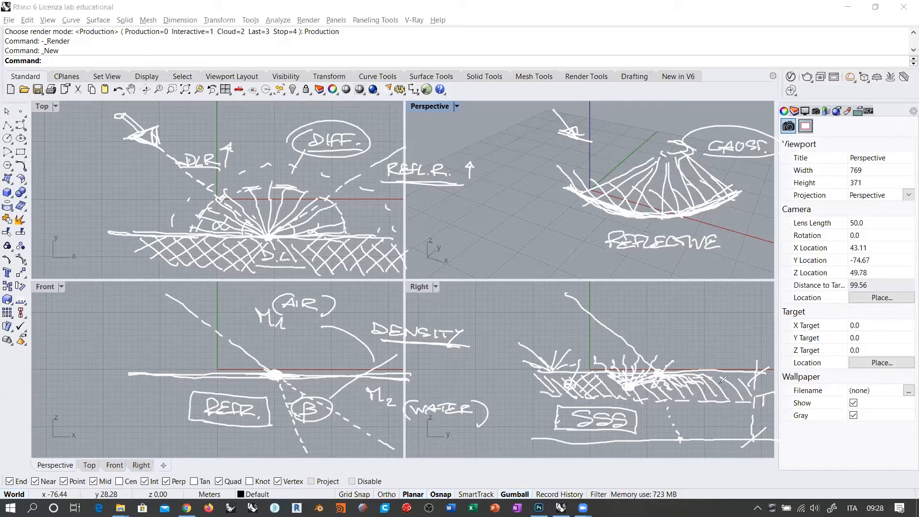
# Add scattered ray strokes crossing the SSS surface near the thickness dimension.
pyautogui.moveTo(729, 363)
pyautogui.mouseDown()
pyautogui.moveTo(728, 399)
pyautogui.moveTo(734, 383)
pyautogui.mouseUp()
pyautogui.moveTo(717, 376); pyautogui.dragTo(739, 366)
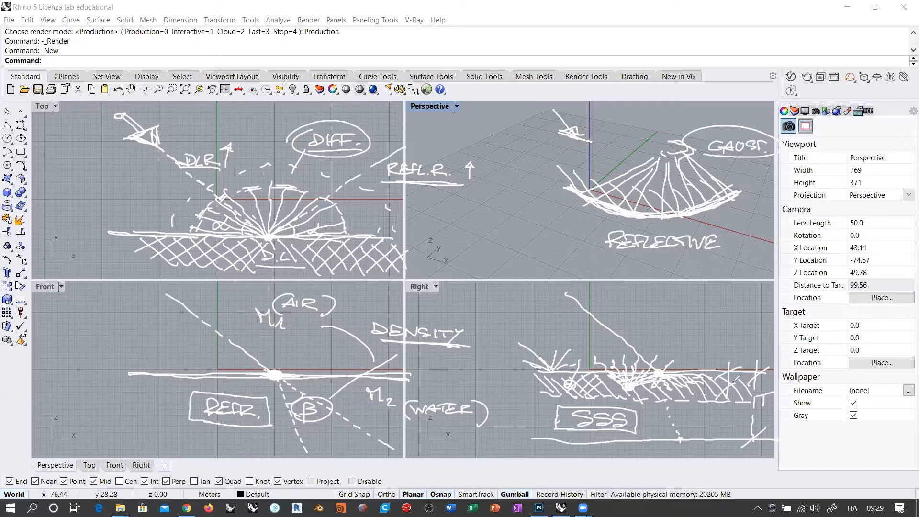
pyautogui.moveTo(719, 380)
pyautogui.mouseDown()
pyautogui.moveTo(692, 362)
pyautogui.moveTo(729, 367)
pyautogui.mouseUp()
pyautogui.moveTo(718, 375)
pyautogui.mouseDown()
pyautogui.moveTo(708, 360)
pyautogui.moveTo(727, 360)
pyautogui.mouseUp()
pyautogui.moveTo(723, 379); pyautogui.dragTo(748, 365)
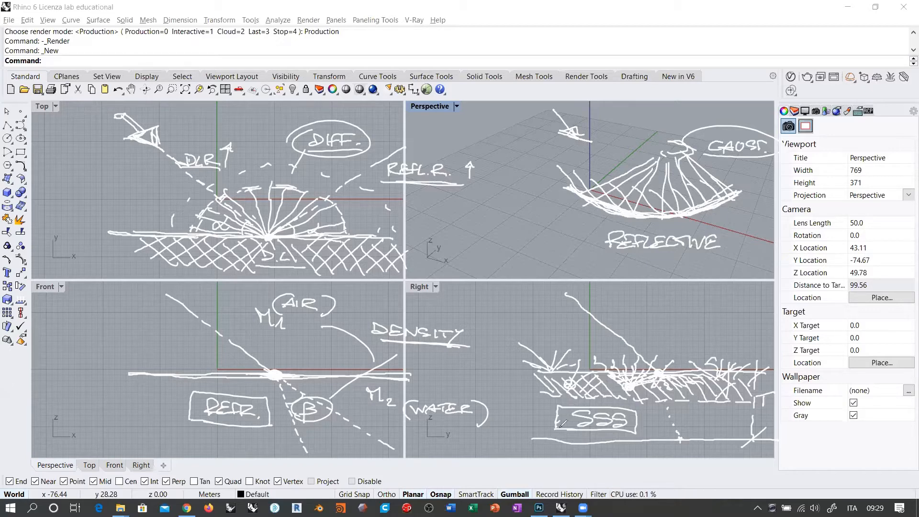
# Thicken the box around "SSS" and circle the labels "REFL.R.", "DIFF.", "CAUST.", "REFR." and "SSS".
pyautogui.moveTo(563, 424)
pyautogui.mouseDown()
pyautogui.moveTo(558, 406)
pyautogui.moveTo(641, 404)
pyautogui.mouseUp()
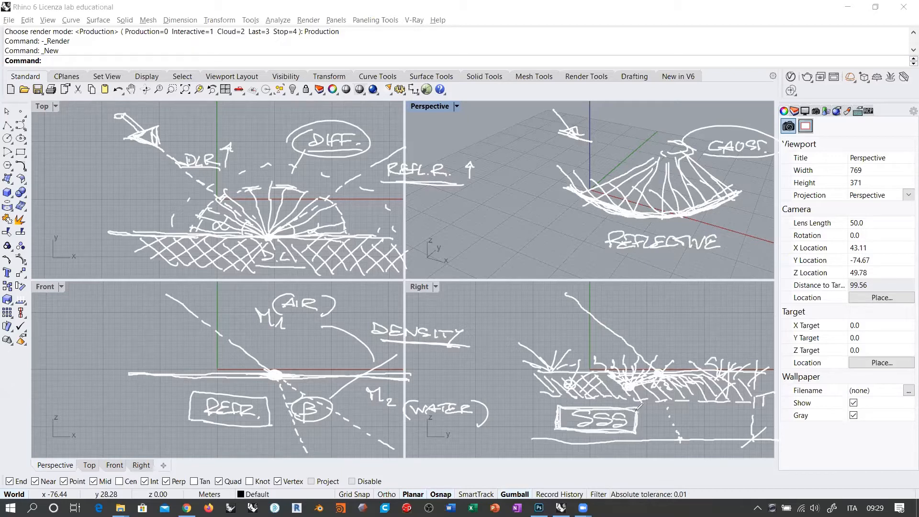
pyautogui.moveTo(598, 407)
pyautogui.mouseDown()
pyautogui.moveTo(559, 408)
pyautogui.moveTo(552, 427)
pyautogui.mouseUp()
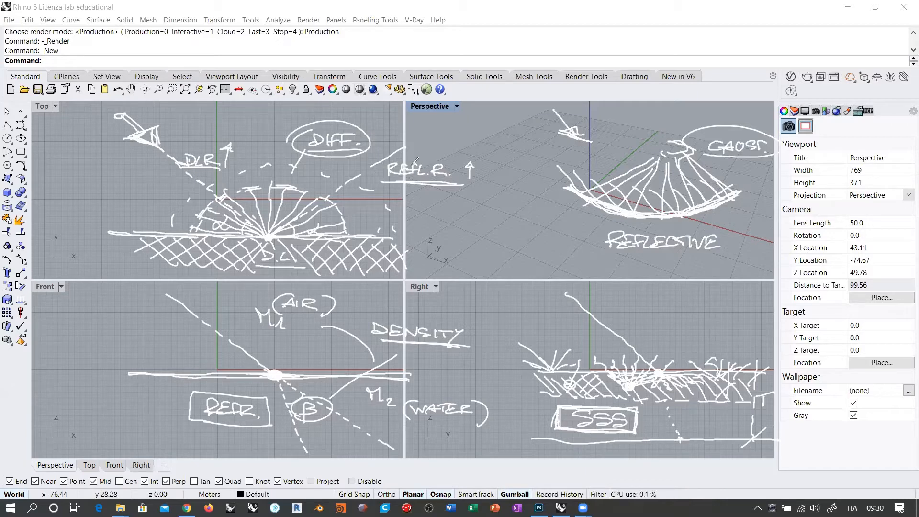
pyautogui.moveTo(421, 149); pyautogui.dragTo(412, 150)
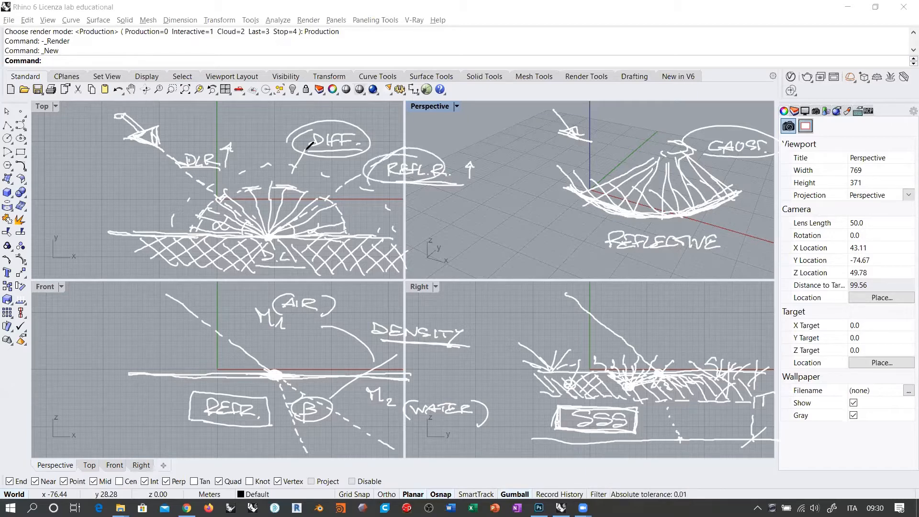
pyautogui.moveTo(316, 123); pyautogui.dragTo(306, 125)
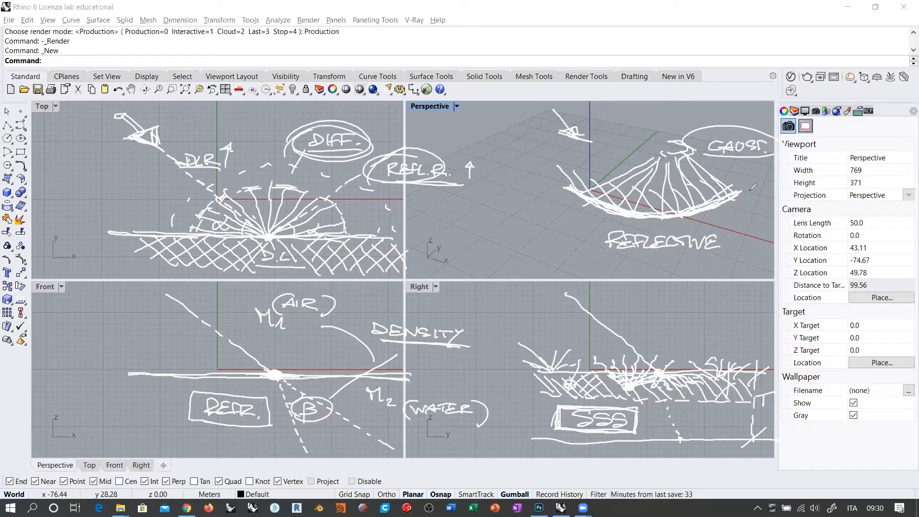
pyautogui.moveTo(698, 136); pyautogui.dragTo(692, 139)
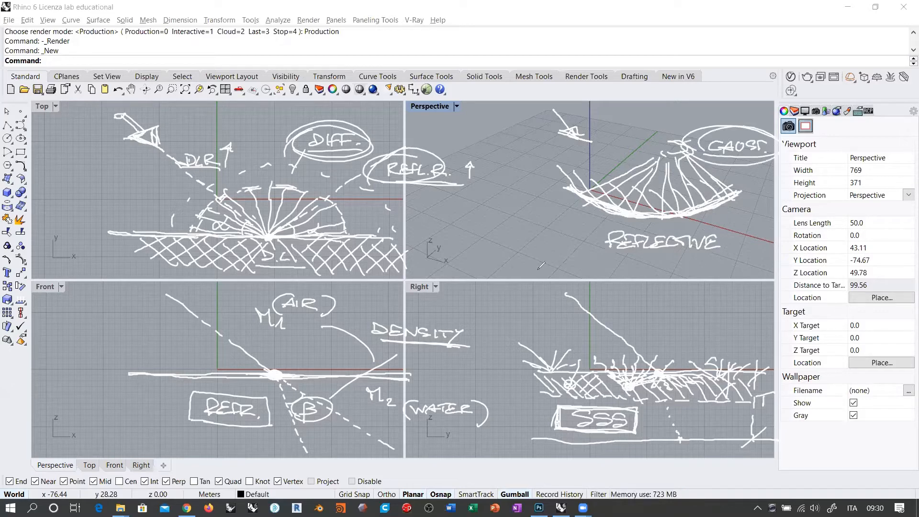
pyautogui.moveTo(251, 396)
pyautogui.mouseDown()
pyautogui.moveTo(194, 400)
pyautogui.moveTo(258, 389)
pyautogui.mouseUp()
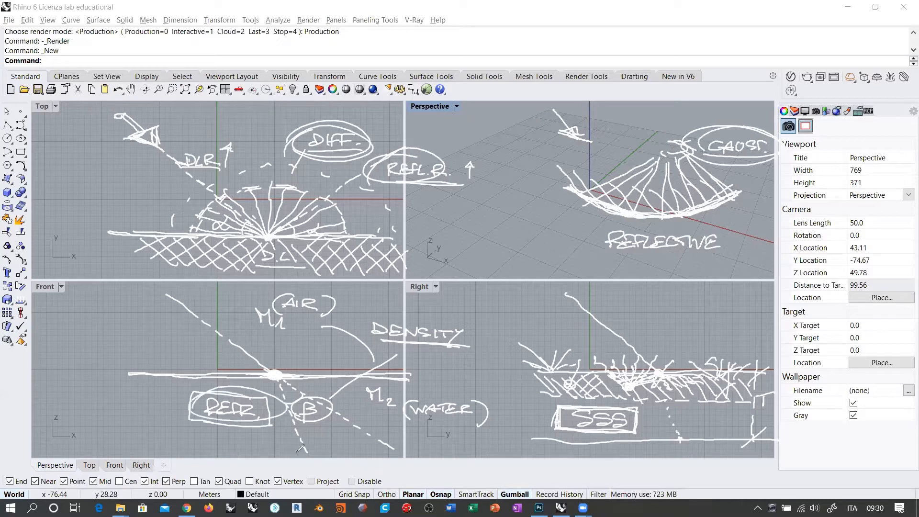
pyautogui.moveTo(625, 405); pyautogui.dragTo(623, 407)
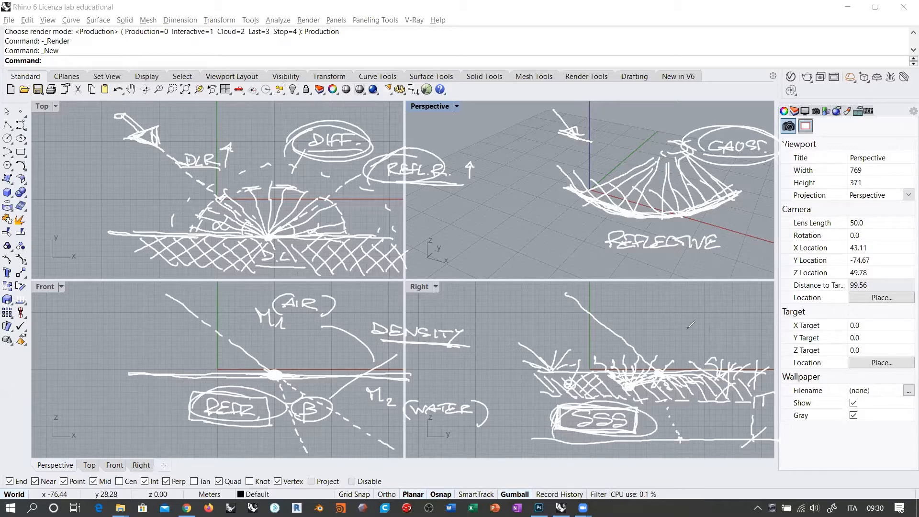
# Draw leader lines from the circled "DIFF.", "REFL.R." and "REFR." labels.
pyautogui.moveTo(371, 136); pyautogui.dragTo(404, 113)
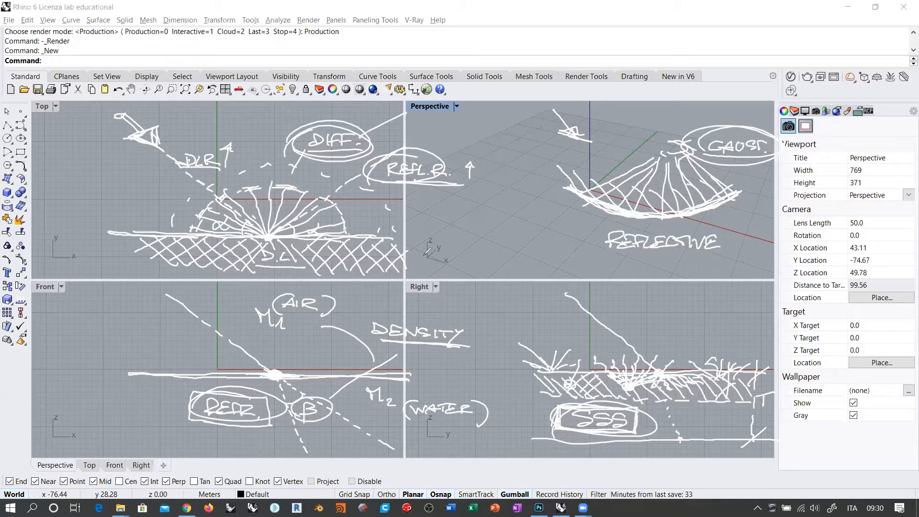
pyautogui.moveTo(415, 185); pyautogui.dragTo(414, 228)
pyautogui.moveTo(197, 343); pyautogui.dragTo(206, 388)
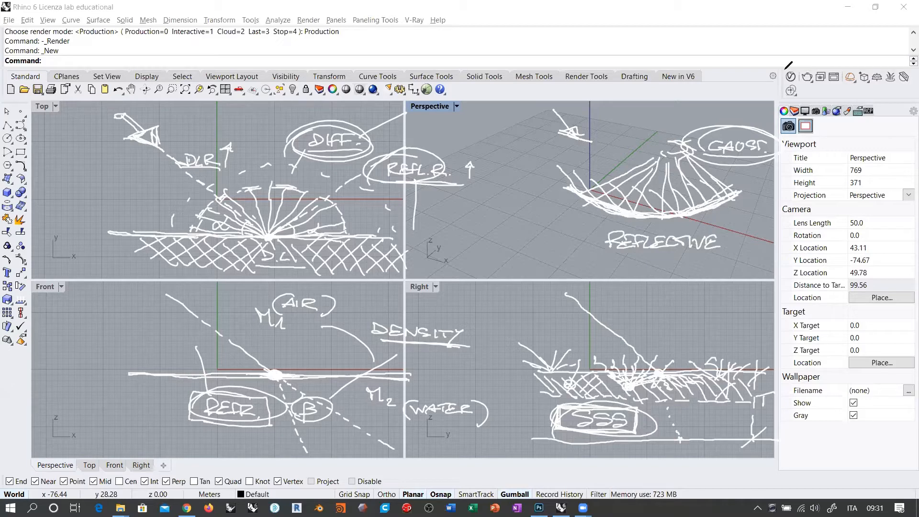
# Circle the V-Ray toolbar's first icons with an arrow from "CAUST.", and circle the eye in the Top viewport's diagram.
pyautogui.moveTo(784, 70)
pyautogui.mouseDown()
pyautogui.moveTo(807, 72)
pyautogui.moveTo(790, 67)
pyautogui.mouseUp()
pyautogui.moveTo(722, 128); pyautogui.dragTo(763, 94)
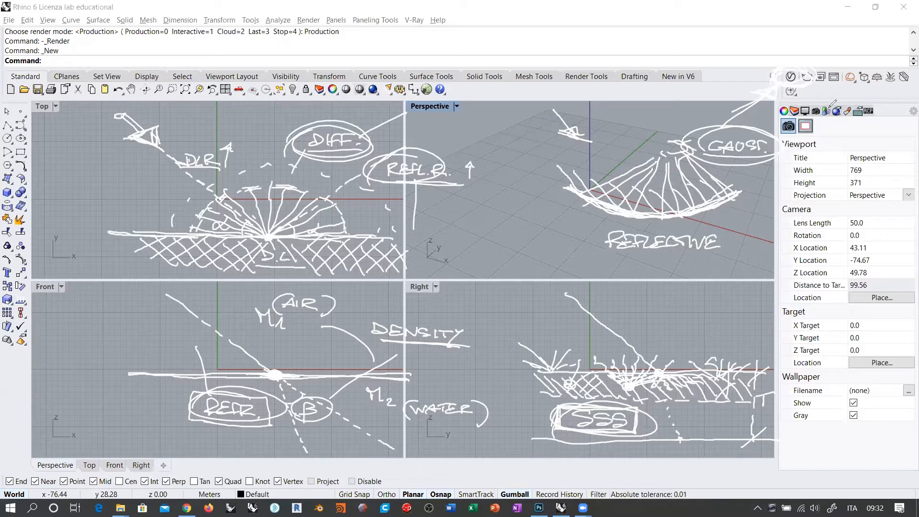
pyautogui.moveTo(94, 134); pyautogui.dragTo(78, 140)
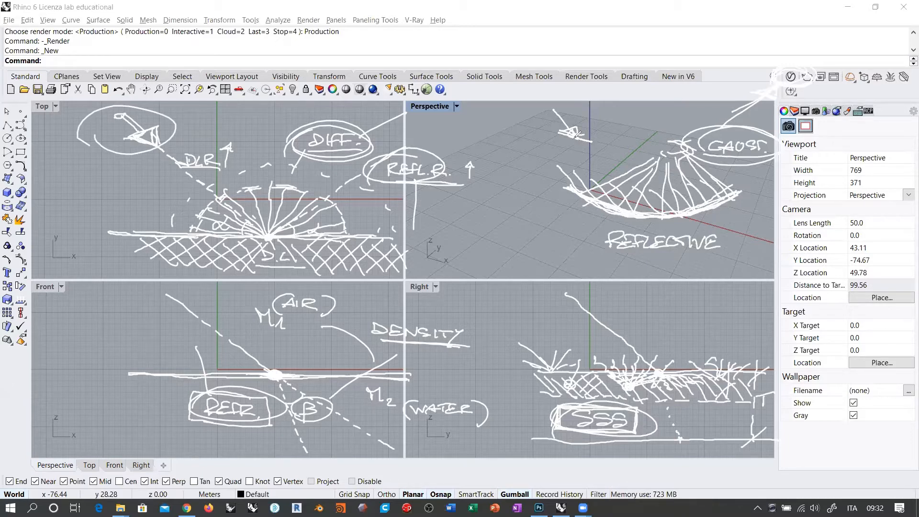
# Clear all the annotations from the screen and return to the empty Perspective viewport.
pyautogui.press('Escape')
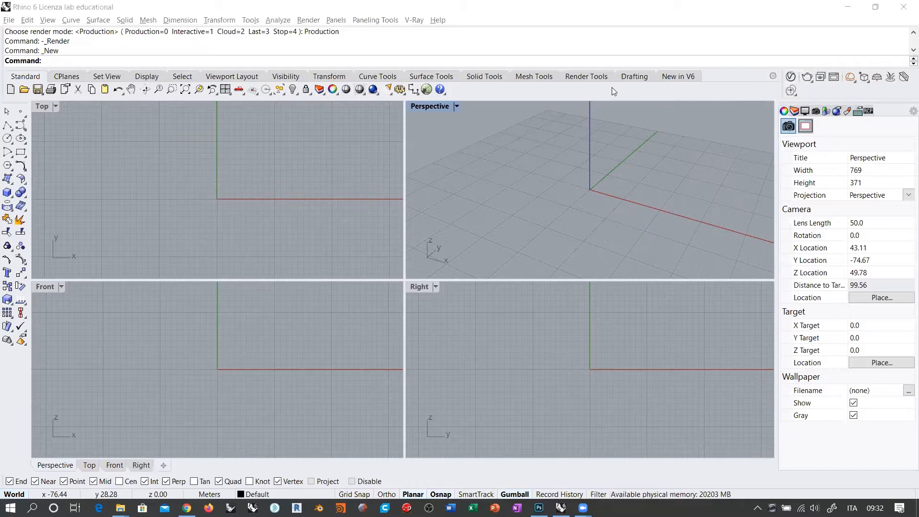
pyautogui.click(607, 222)
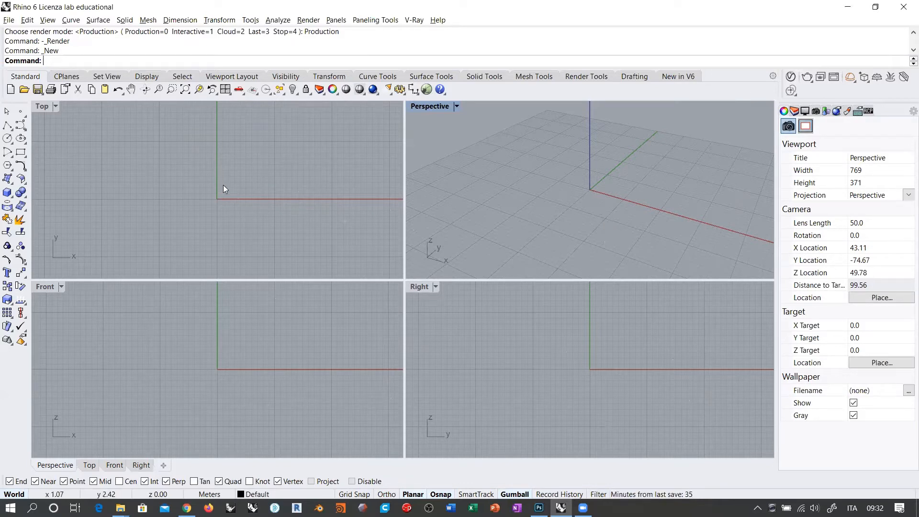
# Create a new document from the "Large Objects - Meters" template.
pyautogui.click(10, 90)
pyautogui.click(451, 300)
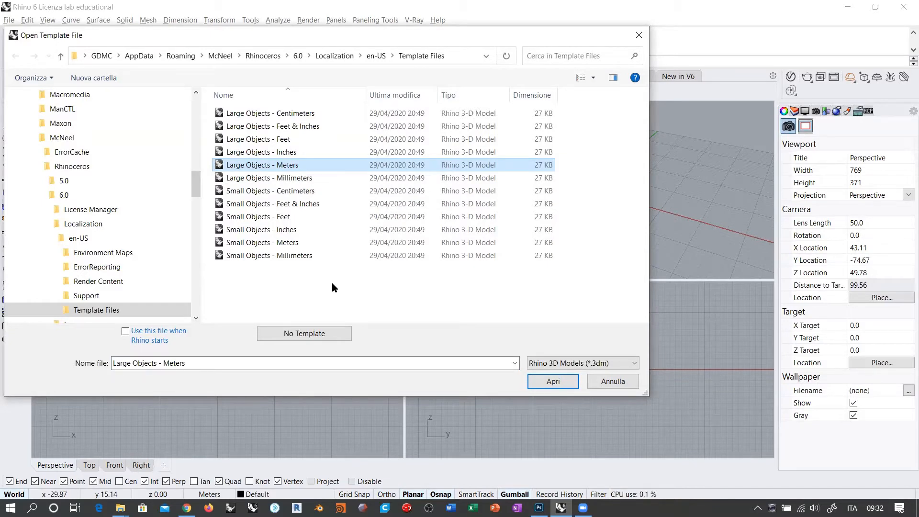
pyautogui.click(258, 256)
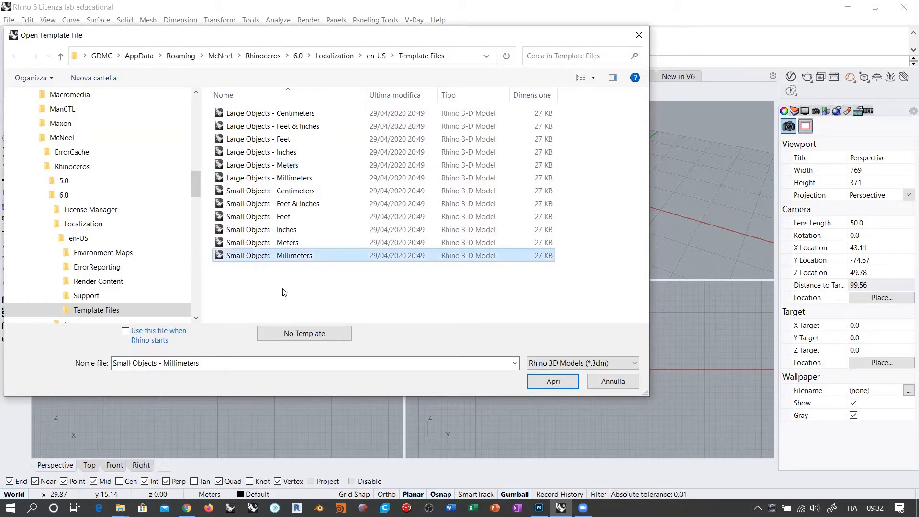
pyautogui.click(287, 245)
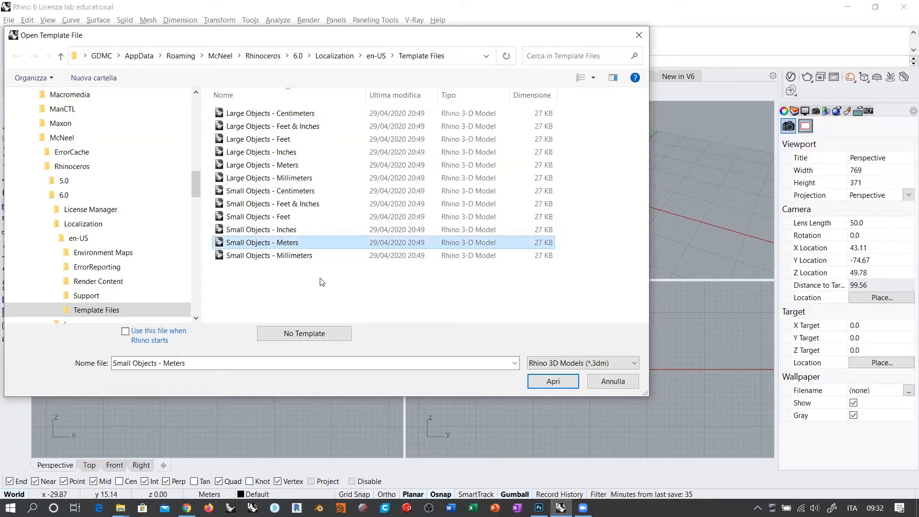
pyautogui.click(290, 166)
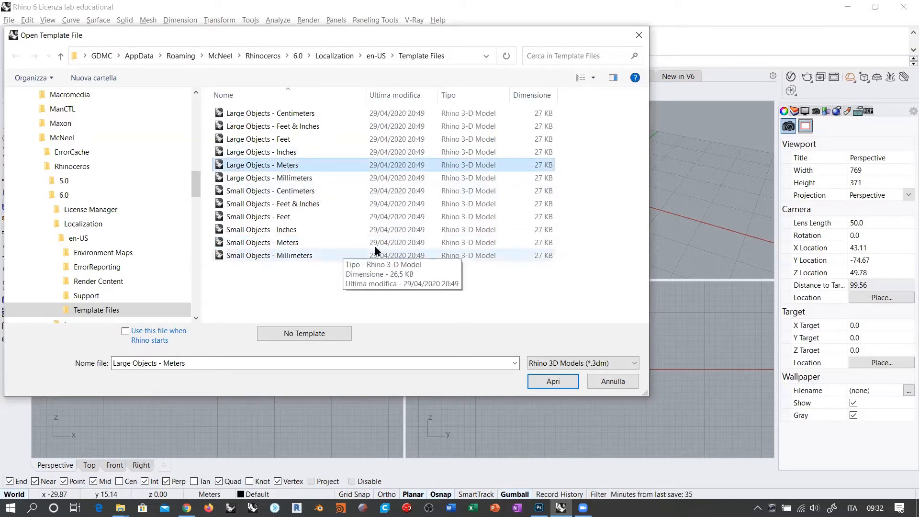
pyautogui.doubleClick(254, 167)
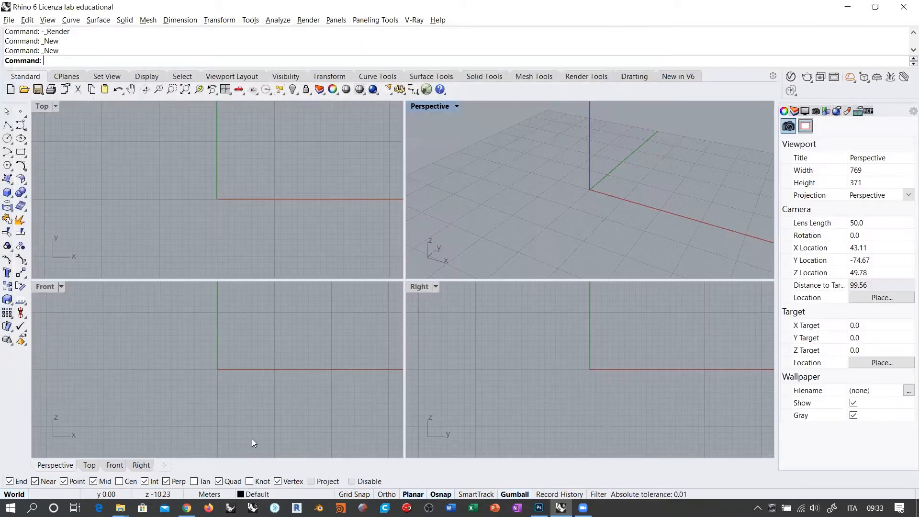
# Examine the absolute tolerance in the document's model units settings and close them without changes.
pyautogui.click(225, 492)
pyautogui.click(258, 485)
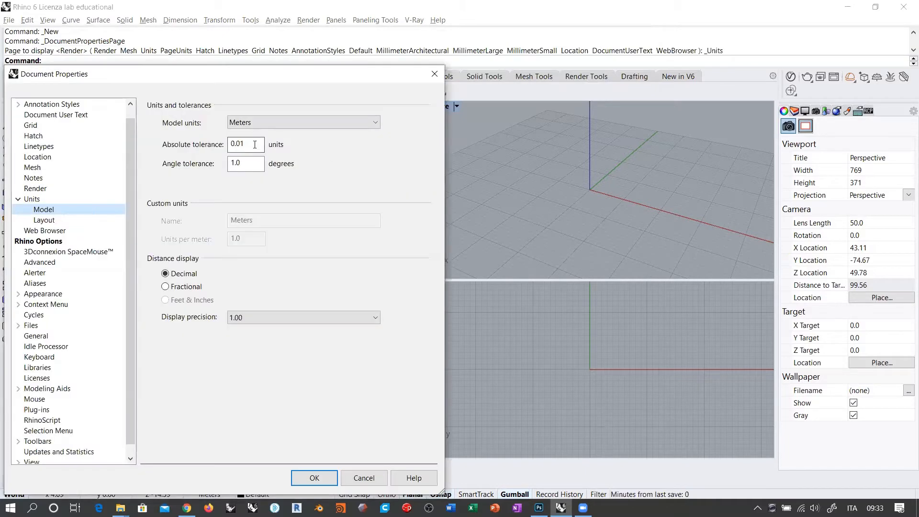
pyautogui.click(255, 144)
pyautogui.doubleClick(246, 142)
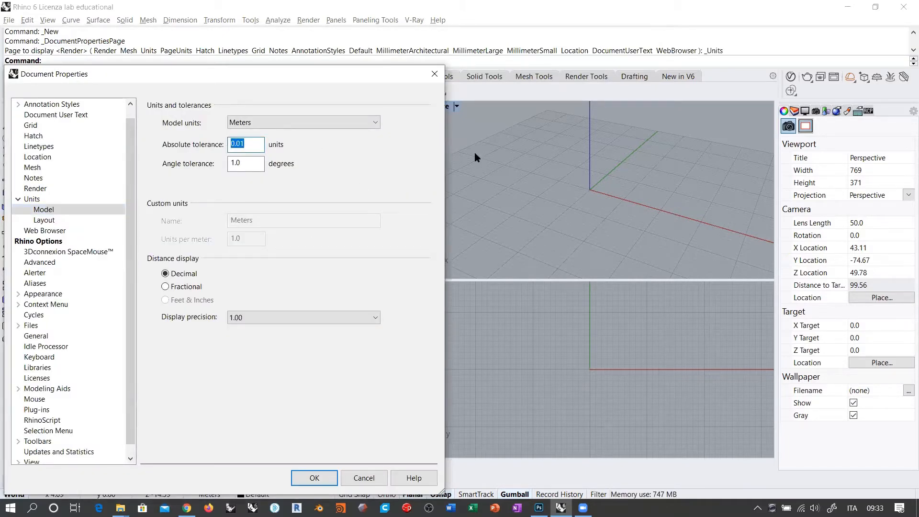
pyautogui.click(434, 73)
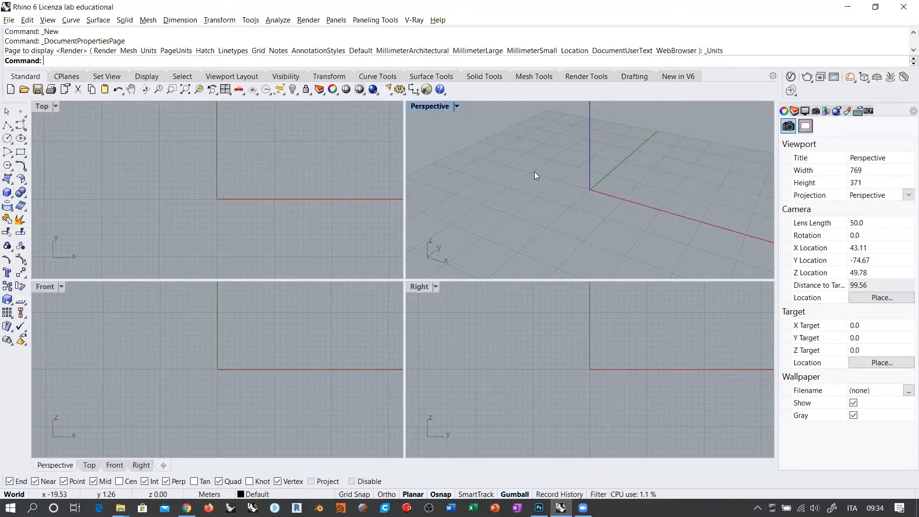
# Open the V-Ray Asset Editor, collapse its light parameters pane and place the window near the middle of the viewports.
pyautogui.click(791, 77)
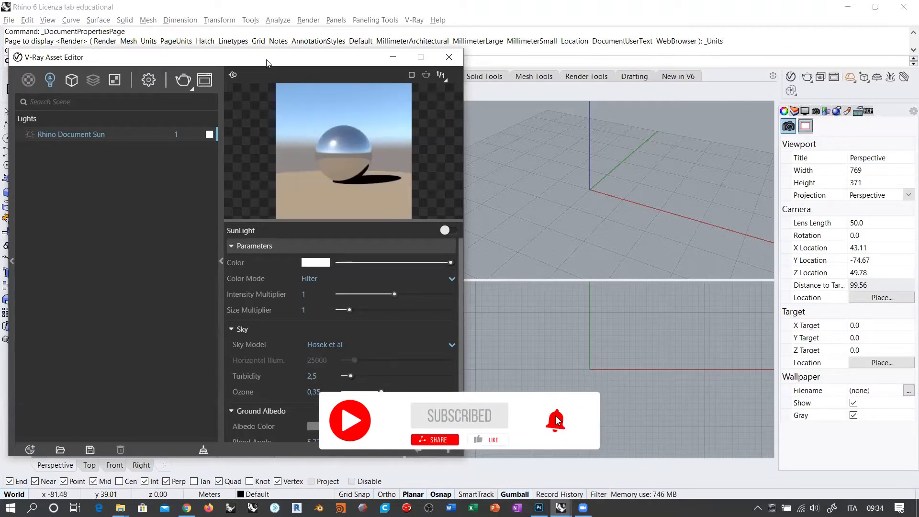
pyautogui.moveTo(267, 63); pyautogui.dragTo(268, 66)
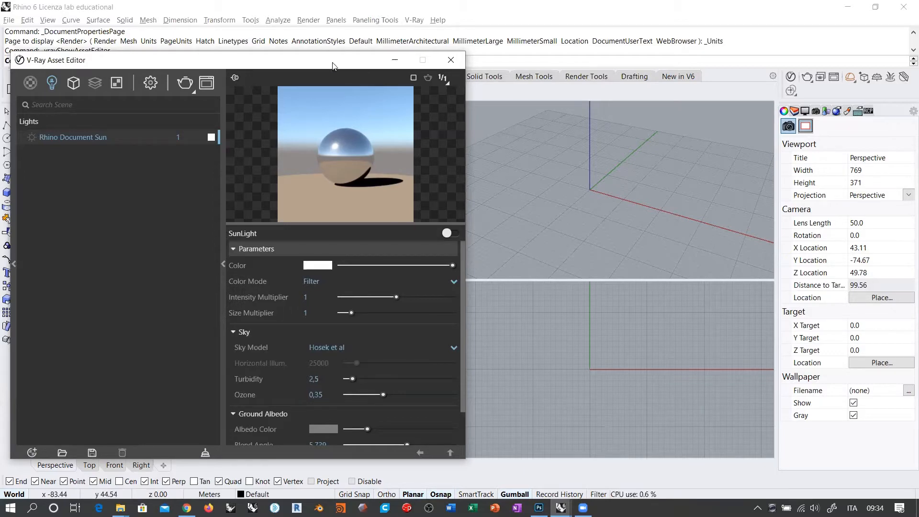
pyautogui.moveTo(333, 64); pyautogui.dragTo(328, 99)
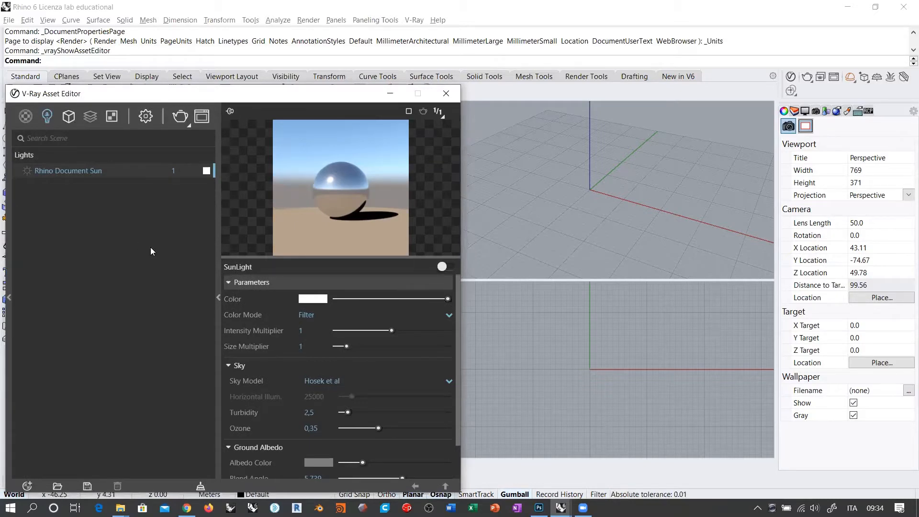
pyautogui.click(219, 298)
pyautogui.moveTo(119, 99); pyautogui.dragTo(174, 66)
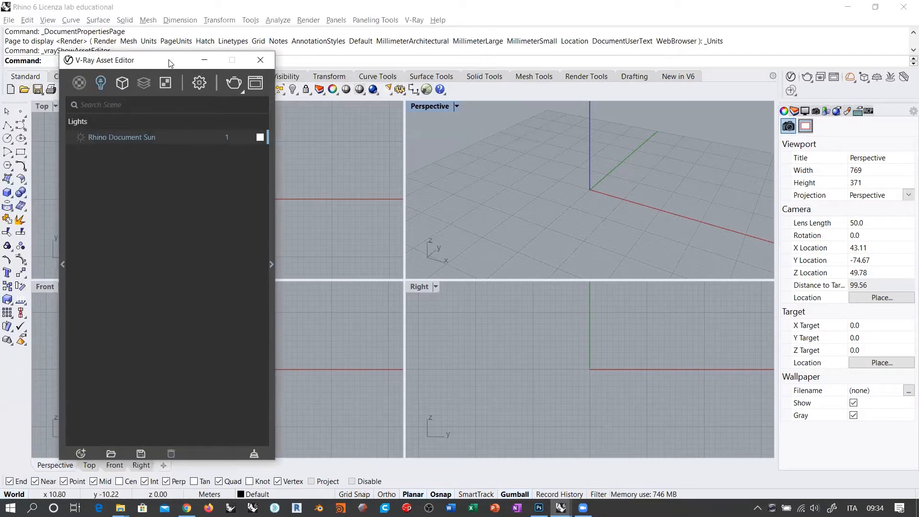
pyautogui.moveTo(171, 64); pyautogui.dragTo(411, 49)
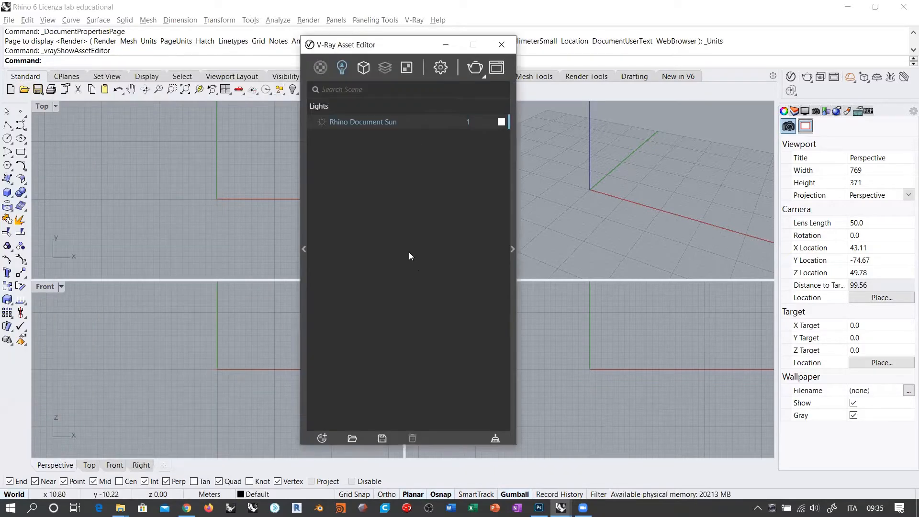
# Expand the material library and the sun's parameters in the Asset Editor, and hide the library again.
pyautogui.click(304, 249)
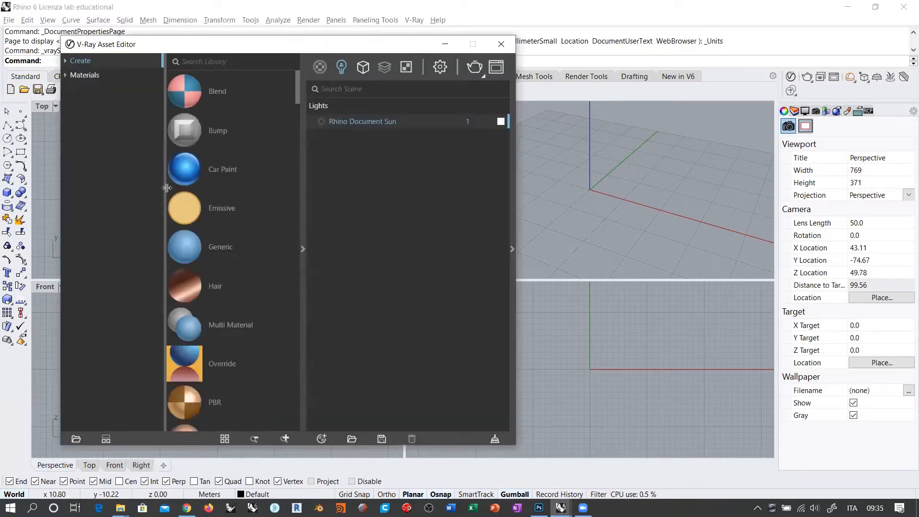
pyautogui.click(512, 248)
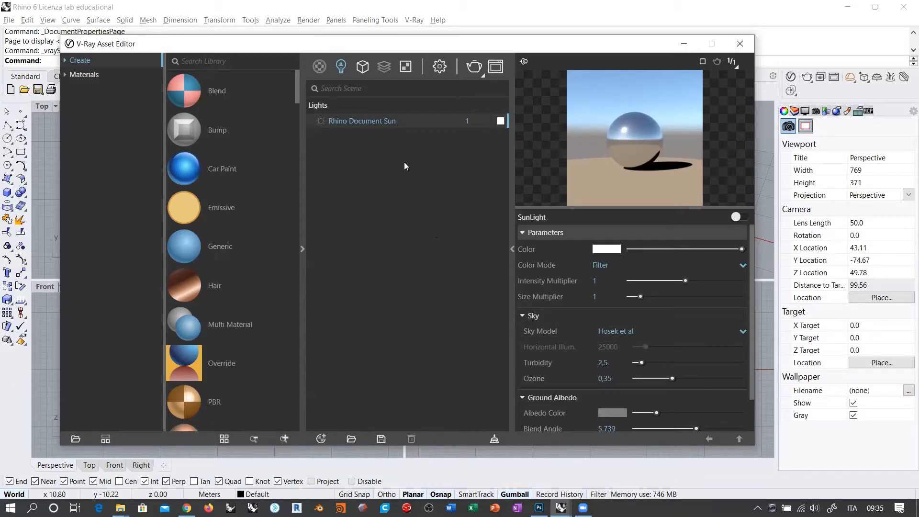
pyautogui.click(303, 248)
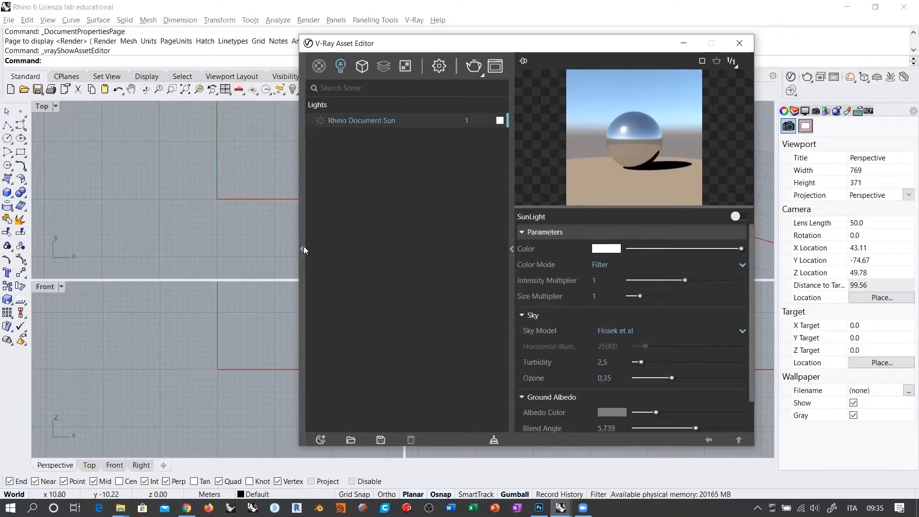
pyautogui.moveTo(407, 51); pyautogui.dragTo(177, 66)
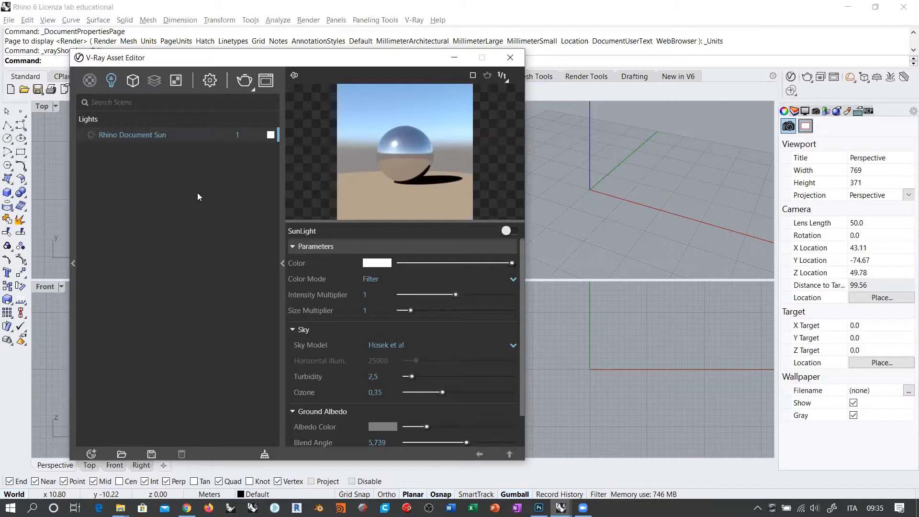
pyautogui.moveTo(217, 61); pyautogui.dragTo(208, 56)
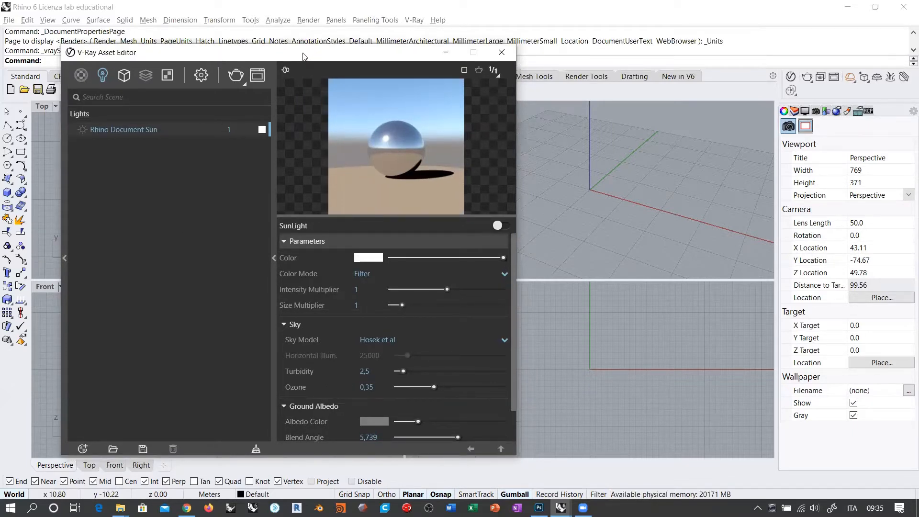
pyautogui.moveTo(303, 57); pyautogui.dragTo(282, 51)
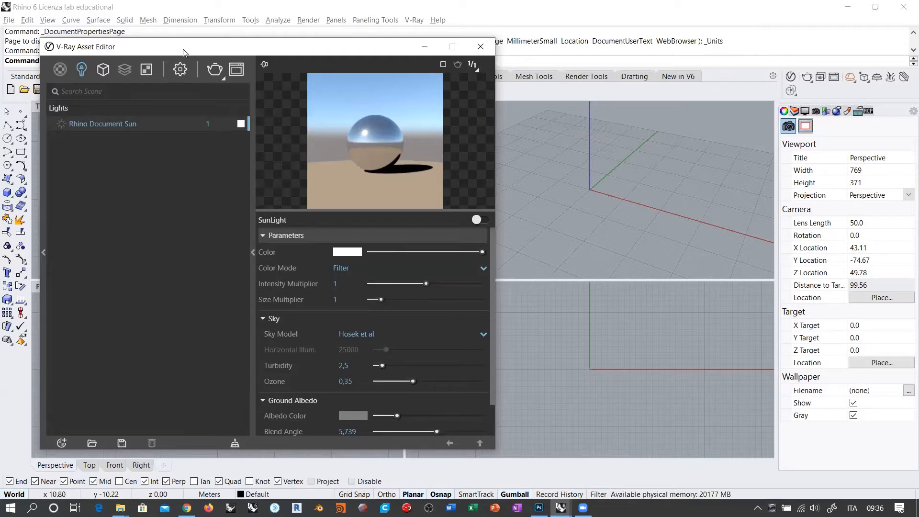
pyautogui.moveTo(178, 50); pyautogui.dragTo(185, 53)
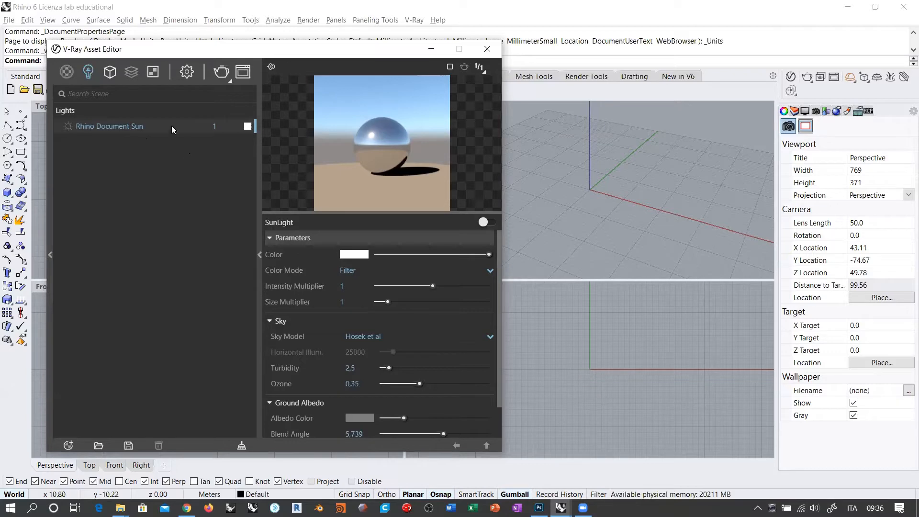
# Show the V-Ray render settings and collapse the Render, Camera and Environment sections.
pyautogui.click(187, 73)
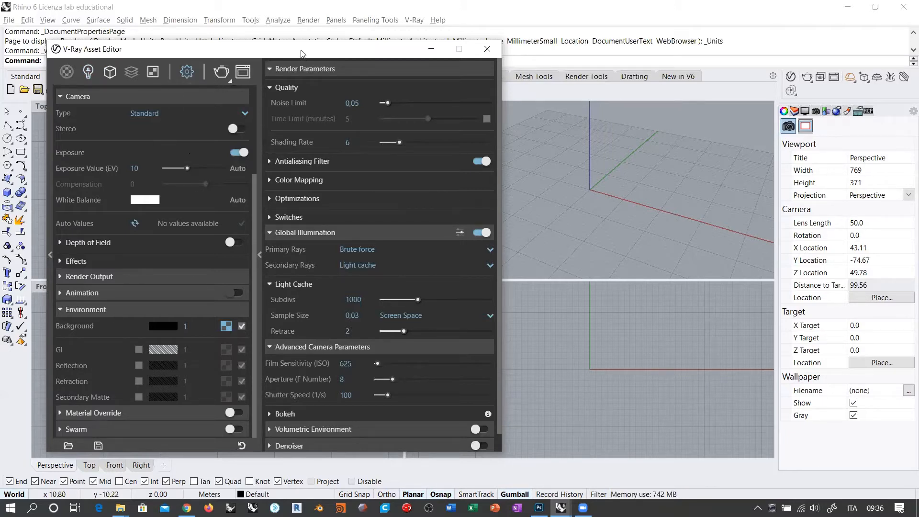
pyautogui.moveTo(301, 50); pyautogui.dragTo(386, 43)
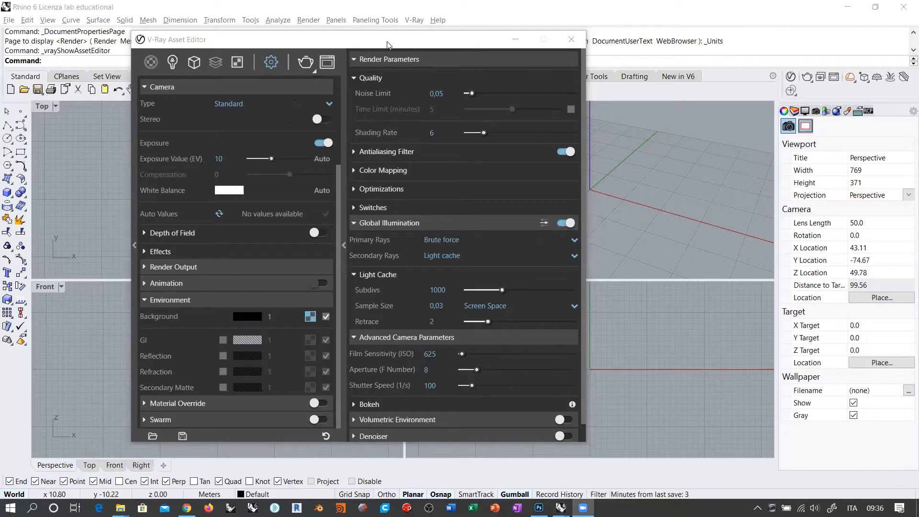
pyautogui.moveTo(388, 41); pyautogui.dragTo(377, 51)
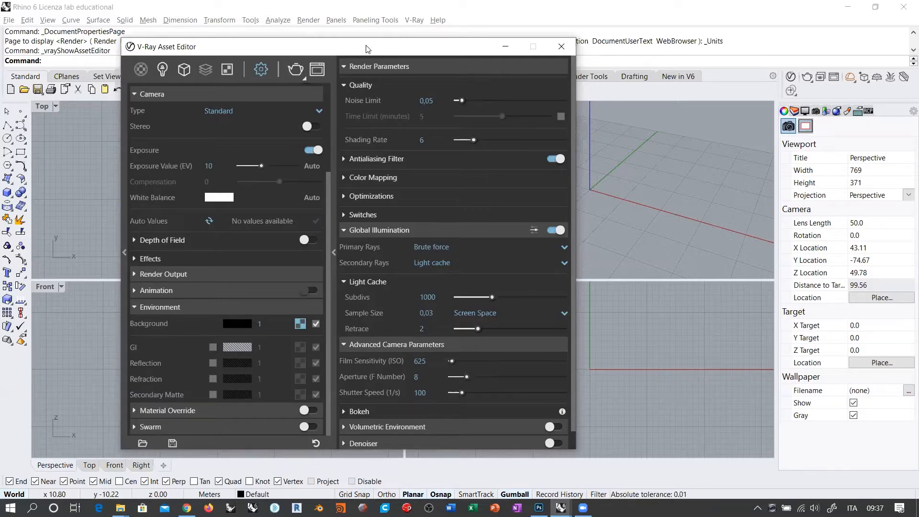
pyautogui.moveTo(368, 48); pyautogui.dragTo(316, 50)
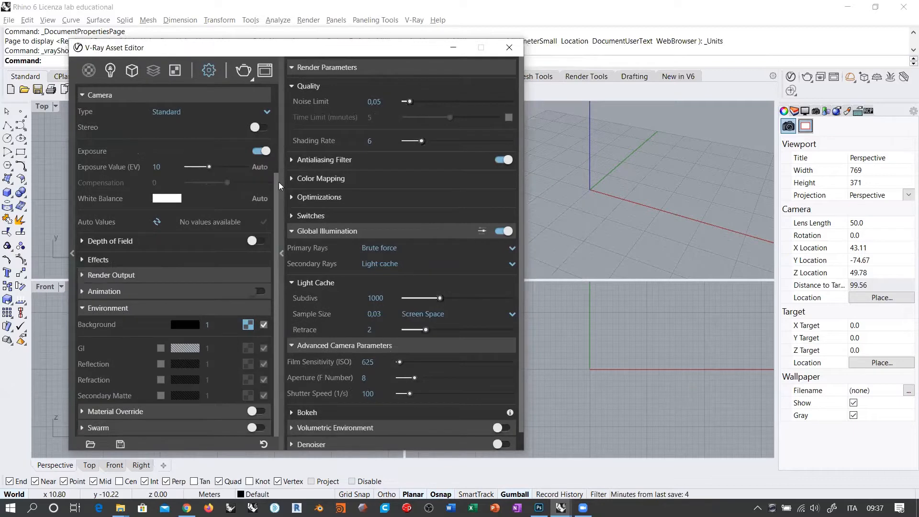
pyautogui.moveTo(278, 181); pyautogui.dragTo(273, 78)
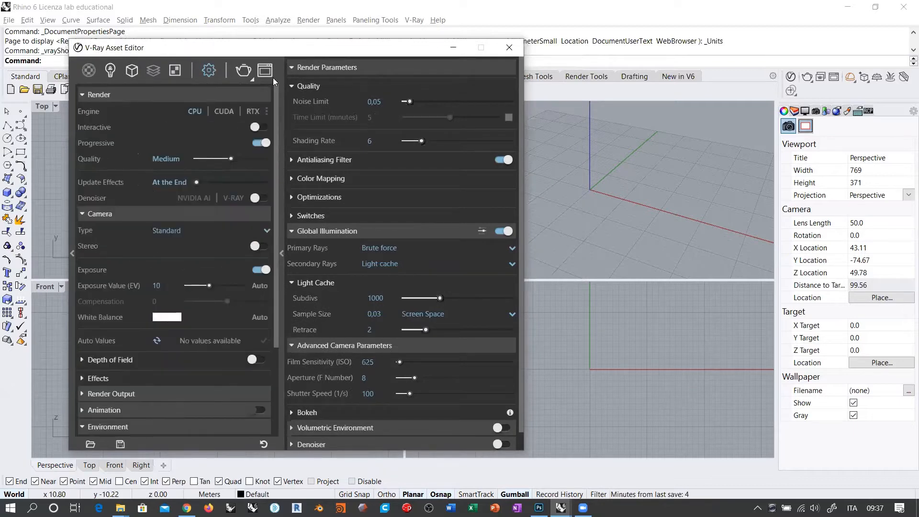
pyautogui.click(84, 97)
pyautogui.click(85, 111)
pyautogui.click(84, 161)
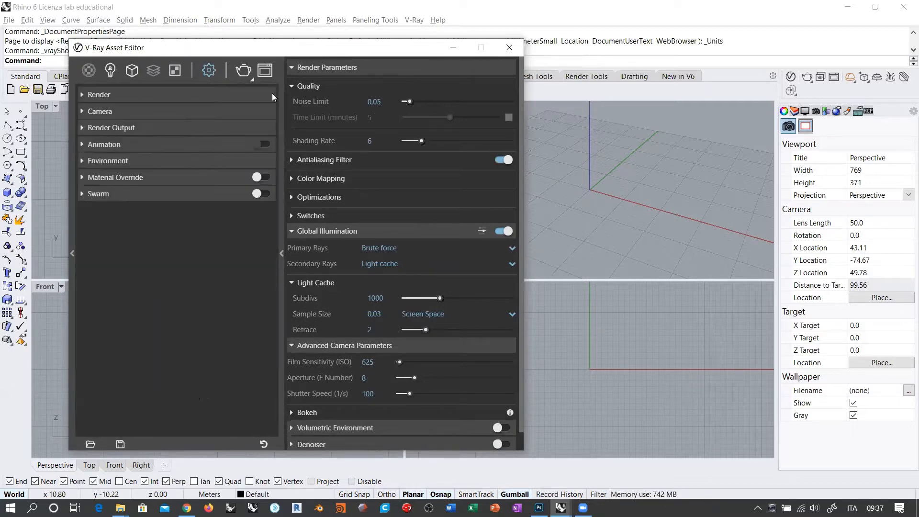
# Collapse the Render Parameters, Global Illumination and Advanced Camera Parameters sections.
pyautogui.click(292, 68)
pyautogui.click(293, 85)
pyautogui.click(292, 101)
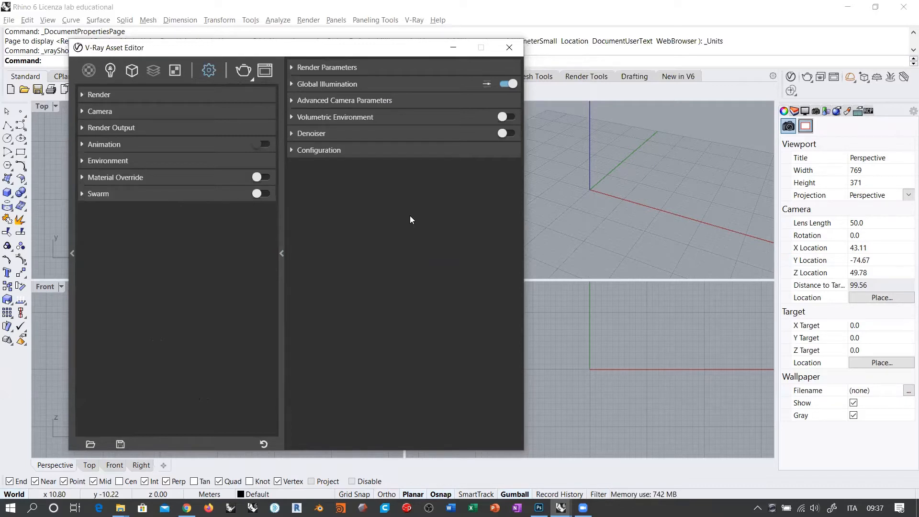
# Expand the Render section to examine its Engine options.
pyautogui.click(86, 96)
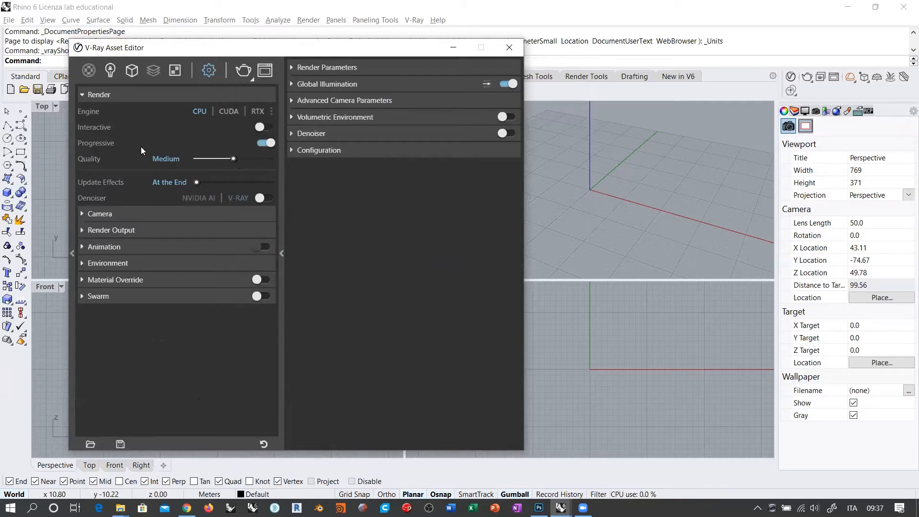
pyautogui.moveTo(94, 114)
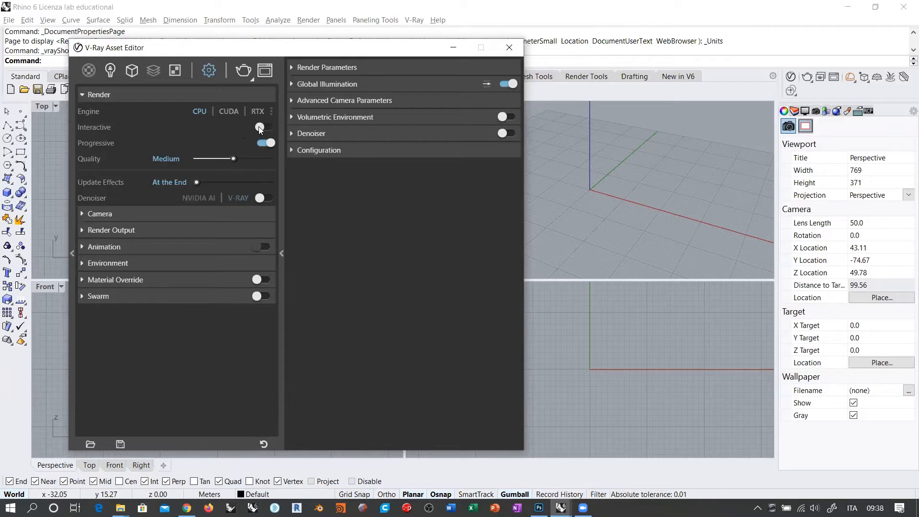
# Look through the Perspective viewport's display modes and read the description of the Quality setting in the Render section.
pyautogui.moveTo(288, 45); pyautogui.dragTo(228, 169)
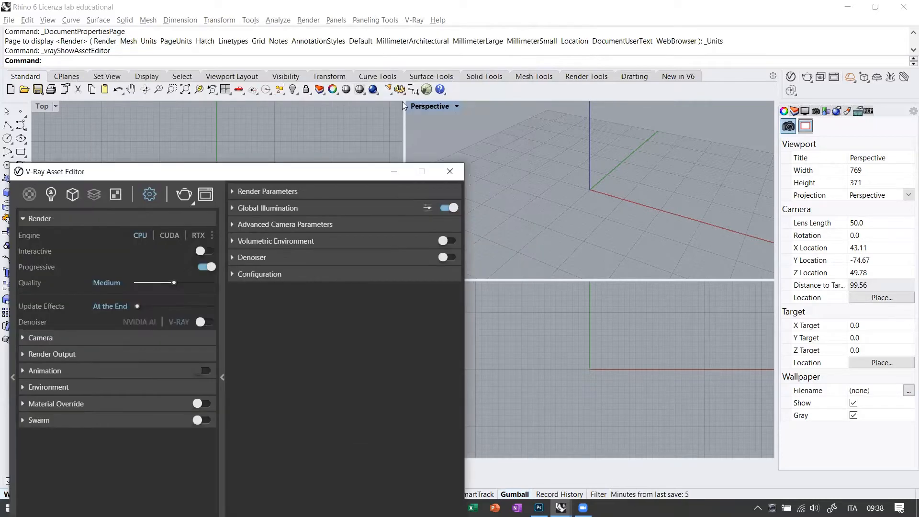
pyautogui.click(439, 106)
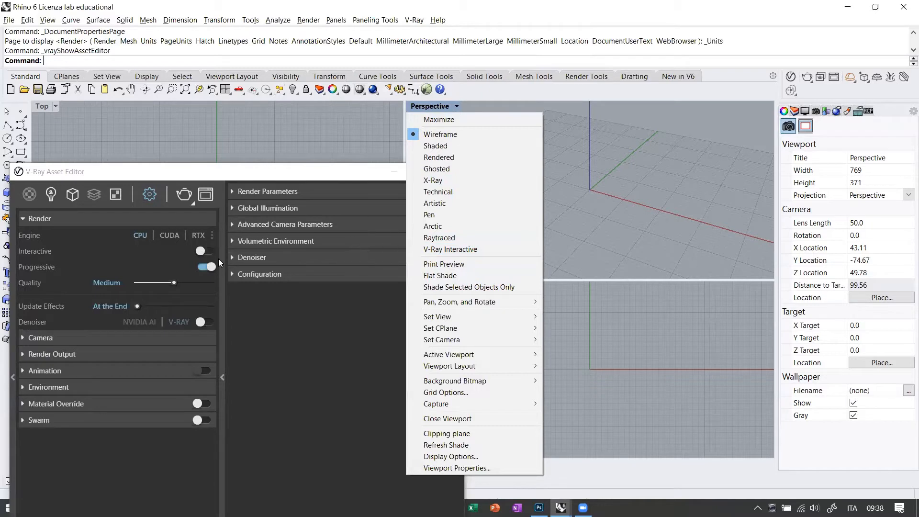
pyautogui.click(255, 175)
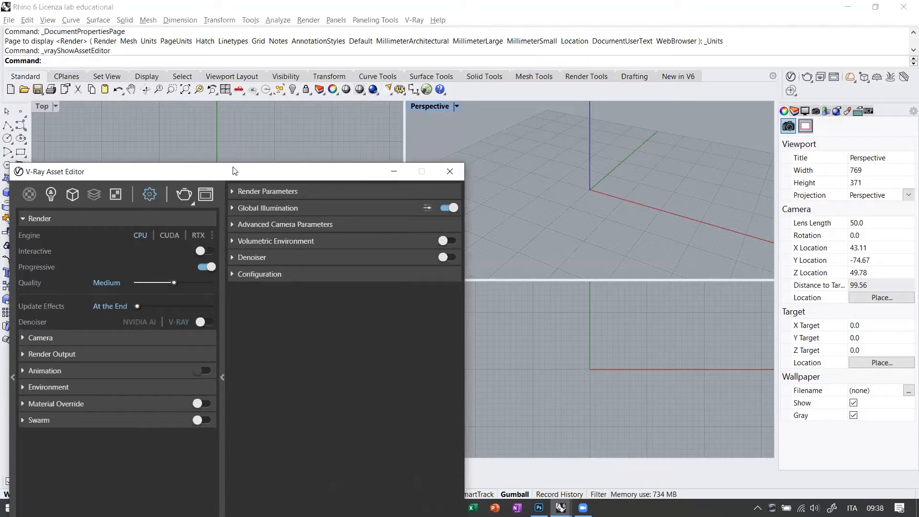
pyautogui.moveTo(235, 171); pyautogui.dragTo(250, 44)
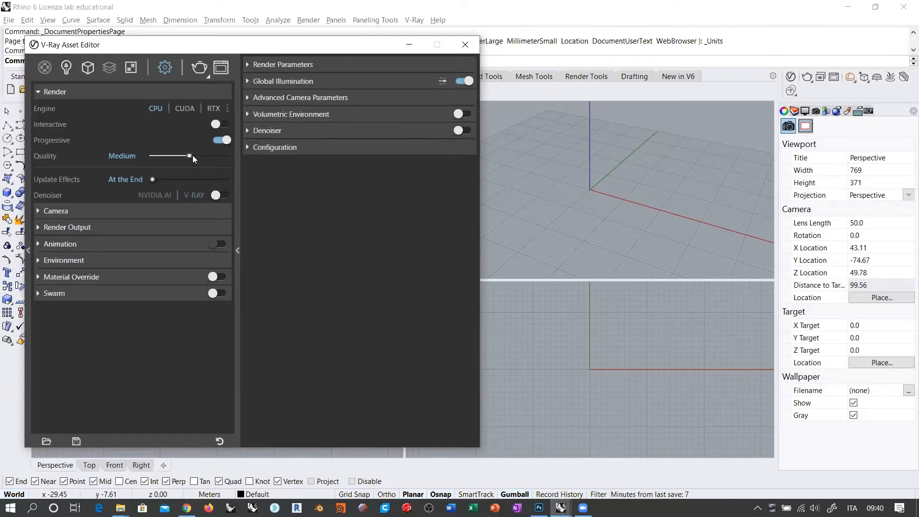
pyautogui.moveTo(45, 158)
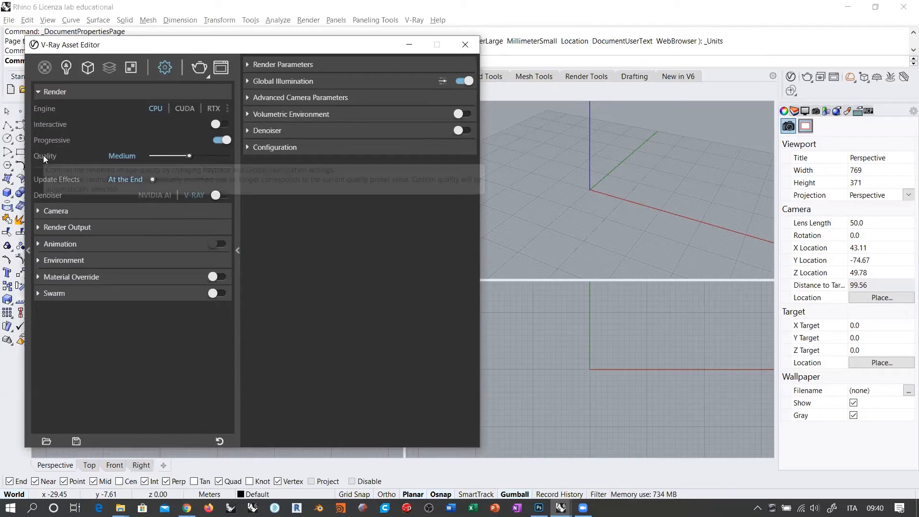
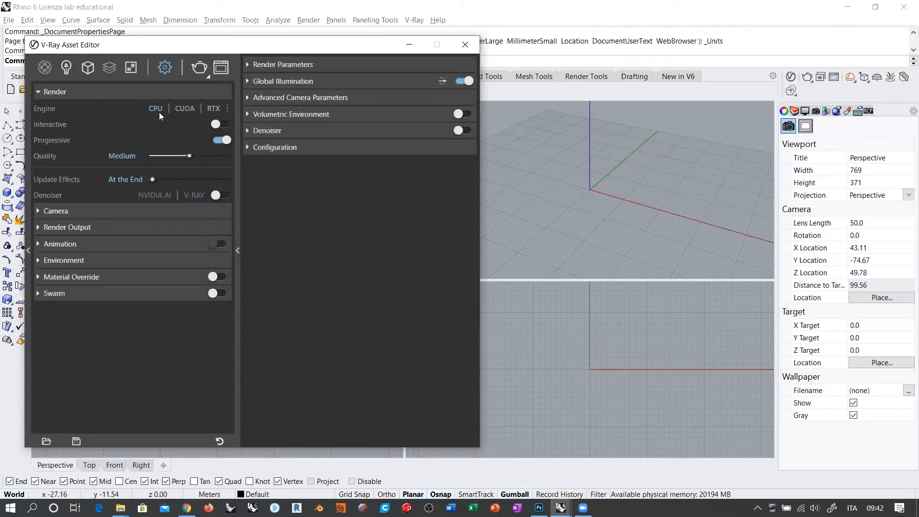
# Collapse the Render section and expand Camera and its Effects subsection to examine the exposure and lens tilt options.
pyautogui.click(78, 92)
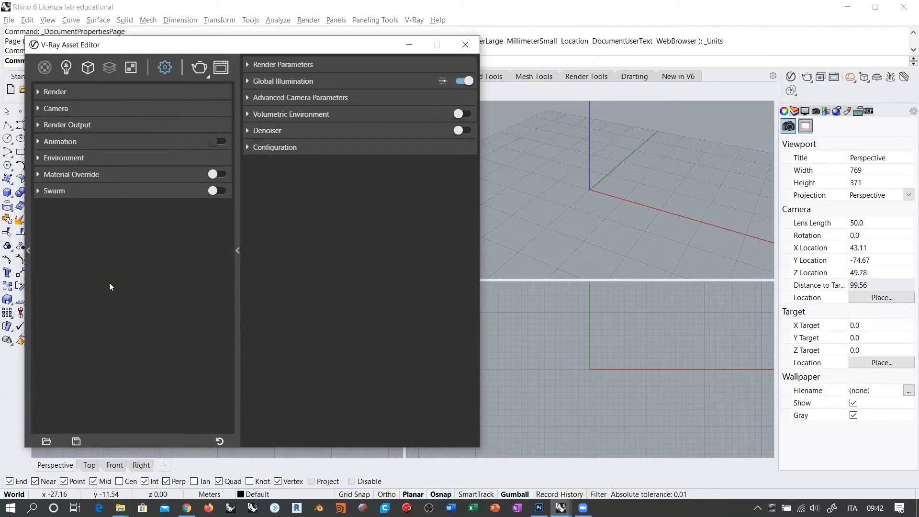
pyautogui.click(53, 109)
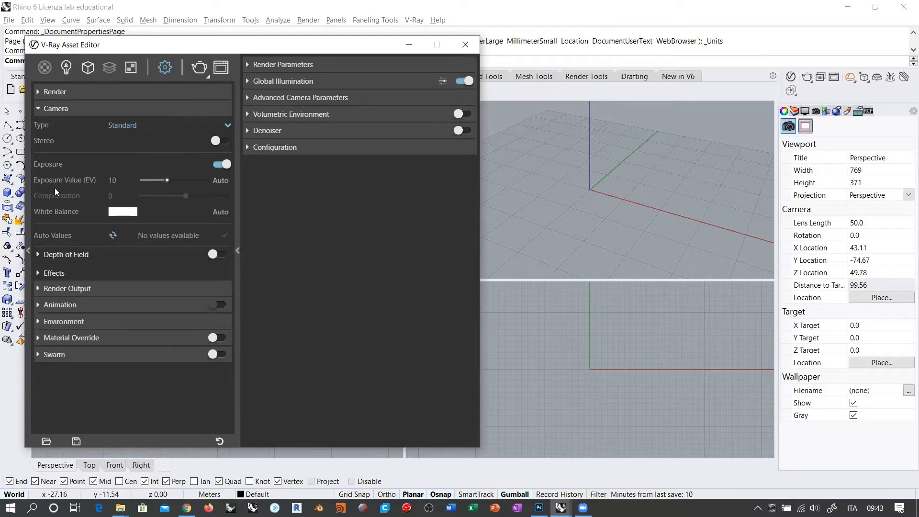
pyautogui.click(38, 274)
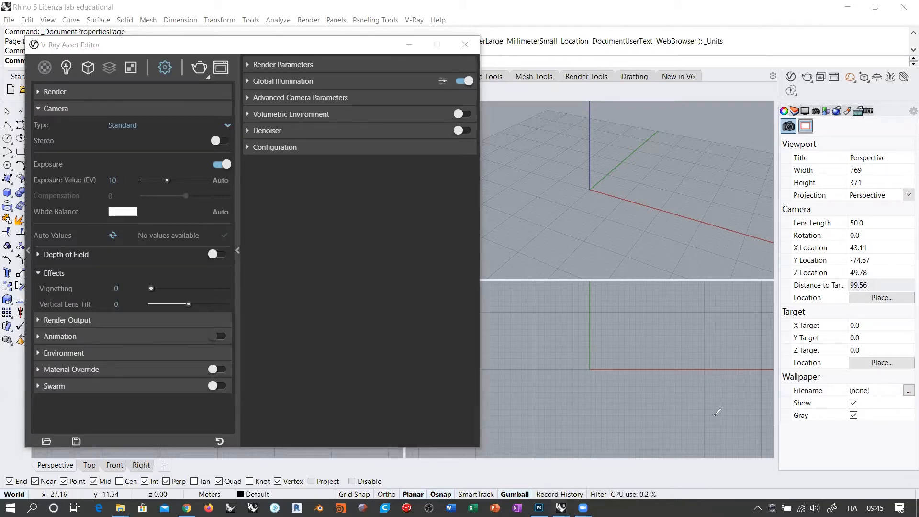
# Annotate the screen with a standing figure on a ground line, looking up at a tall tower along several sight lines.
pyautogui.moveTo(708, 408); pyautogui.dragTo(716, 438)
pyautogui.moveTo(518, 445); pyautogui.dragTo(775, 447)
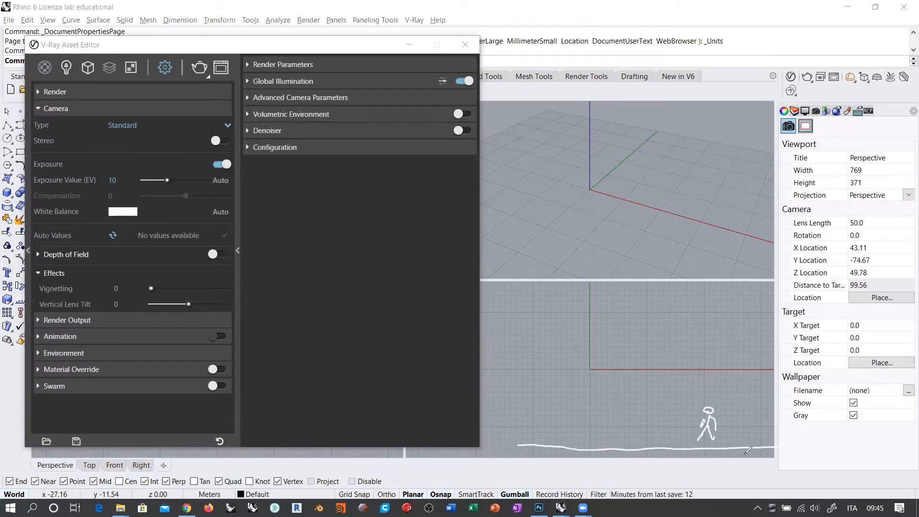
pyautogui.moveTo(534, 438)
pyautogui.mouseDown()
pyautogui.moveTo(527, 104)
pyautogui.moveTo(644, 108)
pyautogui.moveTo(627, 436)
pyautogui.mouseUp()
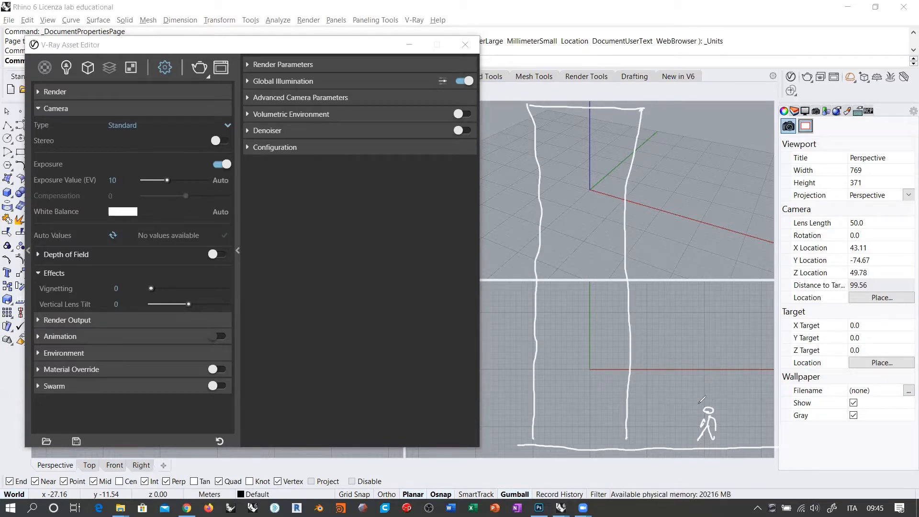
pyautogui.moveTo(702, 402)
pyautogui.mouseDown()
pyautogui.moveTo(679, 384)
pyautogui.moveTo(690, 386)
pyautogui.moveTo(667, 418)
pyautogui.moveTo(631, 433)
pyautogui.mouseUp()
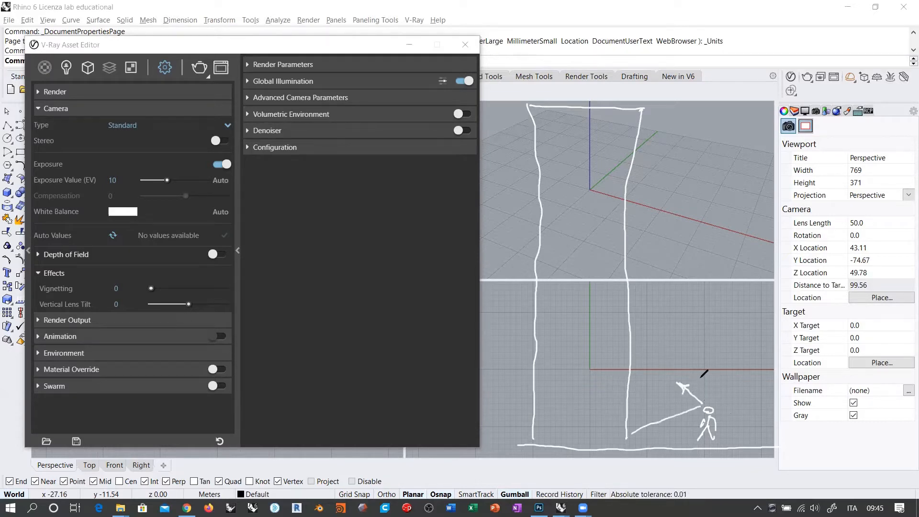
pyautogui.moveTo(697, 367)
pyautogui.mouseDown()
pyautogui.moveTo(700, 379)
pyautogui.moveTo(697, 332)
pyautogui.mouseUp()
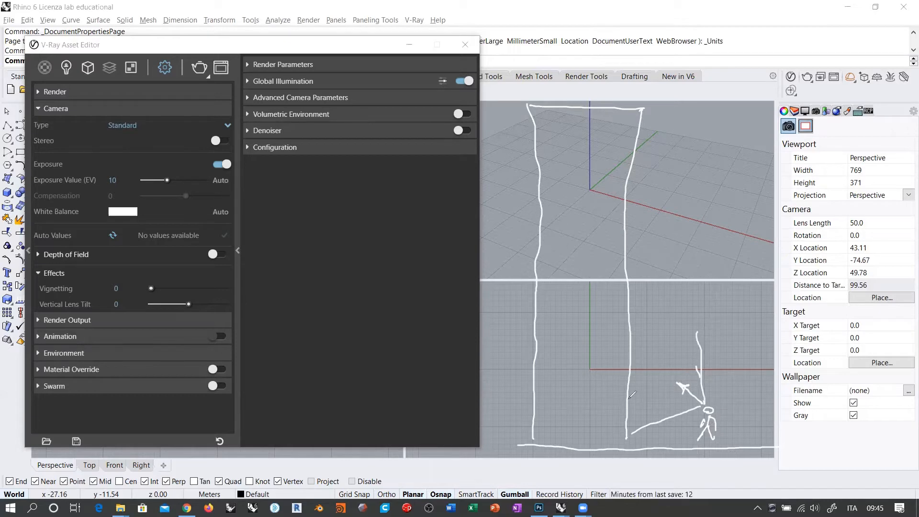
# Sketch a framed picture of the tower over the Perspective view, with its vertical edges converging towards the top.
pyautogui.moveTo(679, 207)
pyautogui.mouseDown()
pyautogui.moveTo(716, 137)
pyautogui.moveTo(775, 210)
pyautogui.mouseUp()
pyautogui.moveTo(595, 257); pyautogui.dragTo(774, 258)
pyautogui.moveTo(609, 254); pyautogui.dragTo(601, 257)
pyautogui.moveTo(617, 108); pyautogui.dragTo(775, 107)
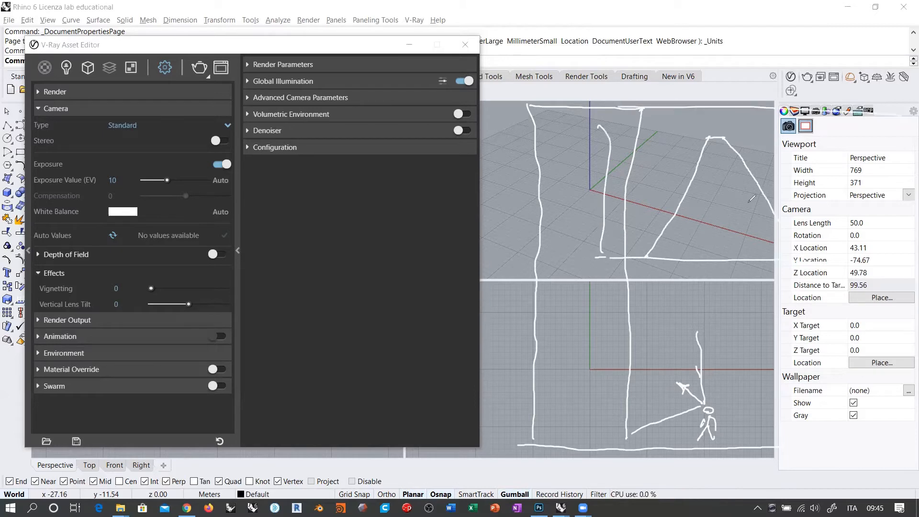
pyautogui.moveTo(718, 140); pyautogui.dragTo(660, 248)
pyautogui.moveTo(713, 141)
pyautogui.mouseDown()
pyautogui.moveTo(690, 251)
pyautogui.moveTo(764, 250)
pyautogui.mouseUp()
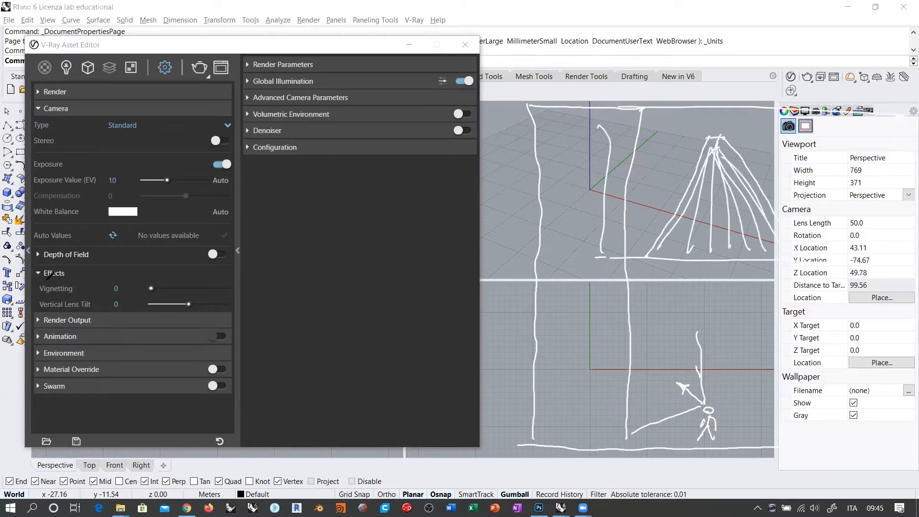
# Circle the Vertical Lens Tilt setting and sketch the tower with straightened vertical edges, ending by clearing the annotations.
pyautogui.moveTo(49, 307); pyautogui.dragTo(109, 301)
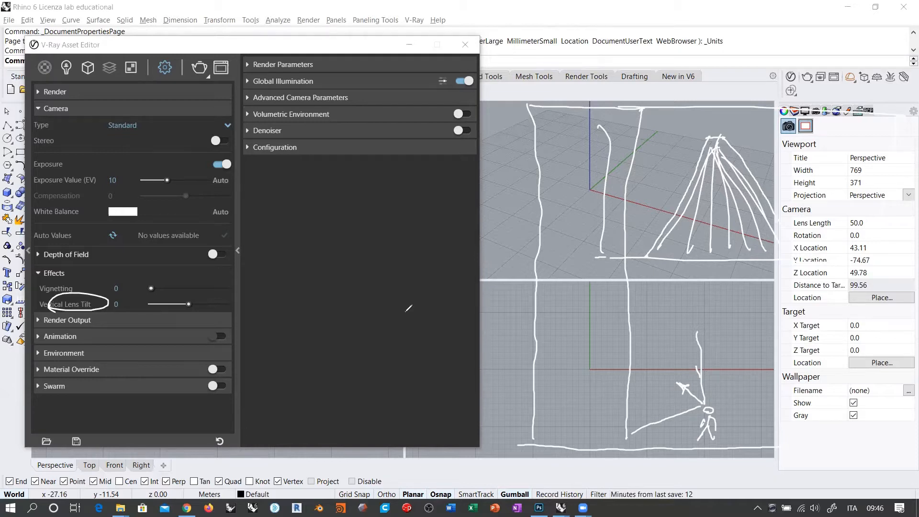
pyautogui.moveTo(95, 292)
pyautogui.mouseDown()
pyautogui.moveTo(62, 297)
pyautogui.moveTo(103, 299)
pyautogui.mouseUp()
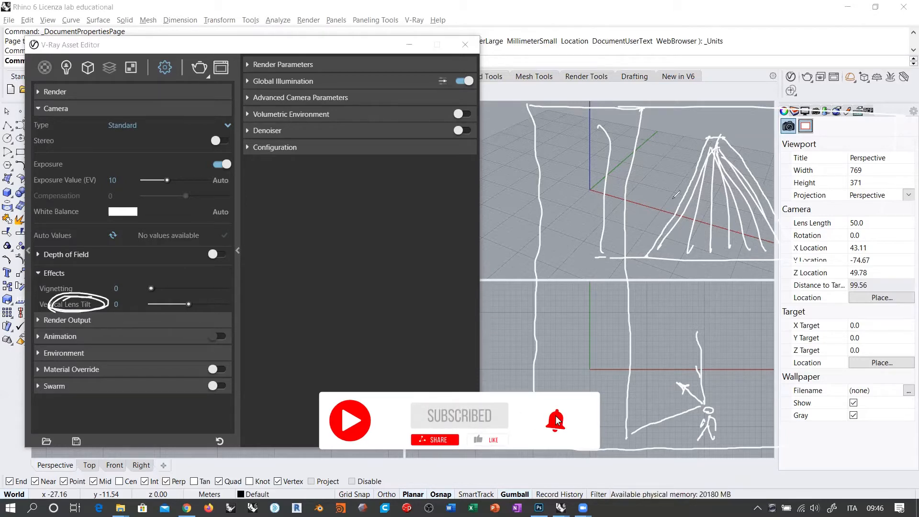
pyautogui.moveTo(673, 146)
pyautogui.mouseDown()
pyautogui.moveTo(679, 263)
pyautogui.moveTo(752, 139)
pyautogui.moveTo(732, 206)
pyautogui.mouseUp()
pyautogui.moveTo(740, 154)
pyautogui.mouseDown()
pyautogui.moveTo(741, 257)
pyautogui.moveTo(663, 139)
pyautogui.moveTo(670, 244)
pyautogui.mouseUp()
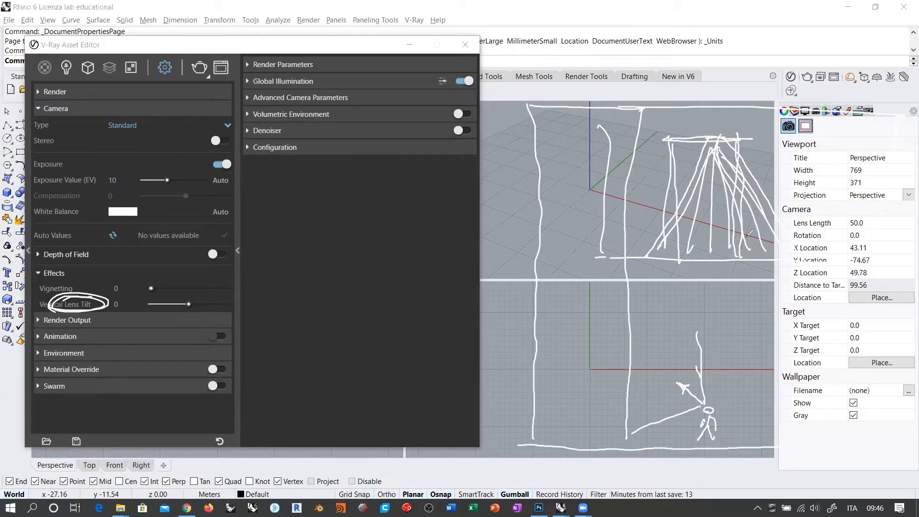
pyautogui.click(498, 116)
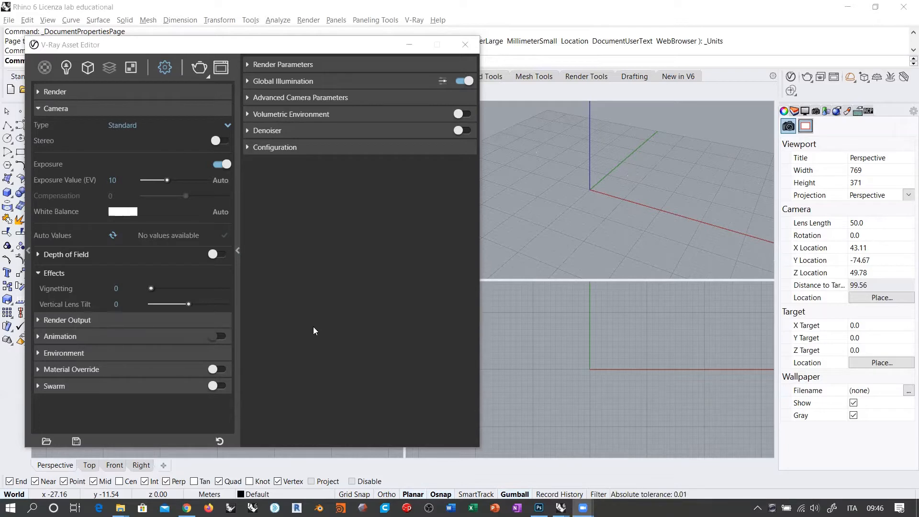
# Collapse the Camera section and examine the image size, aspect ratio and save options of the Render Output section.
pyautogui.click(43, 108)
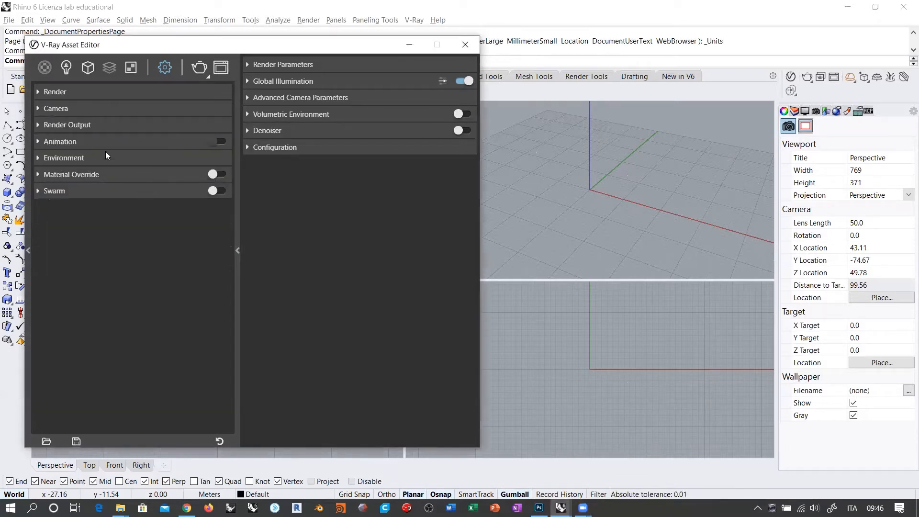
pyautogui.click(40, 125)
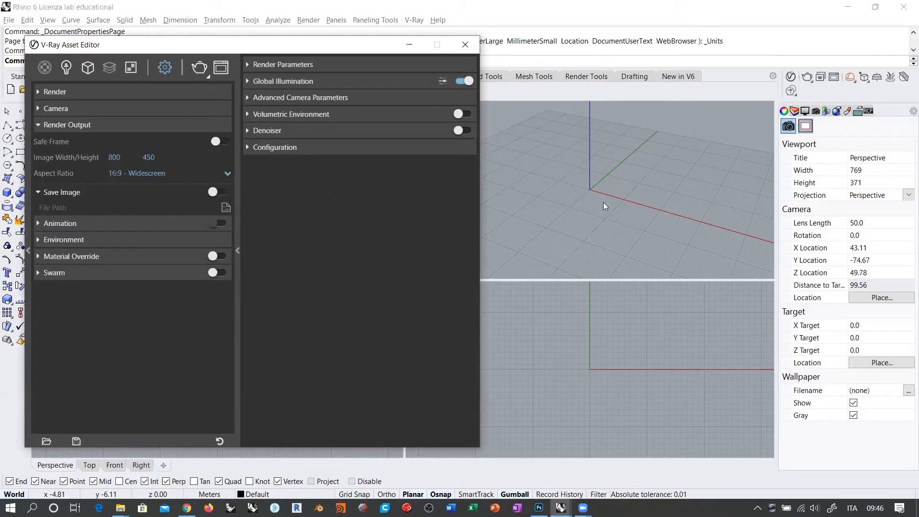
pyautogui.click(43, 125)
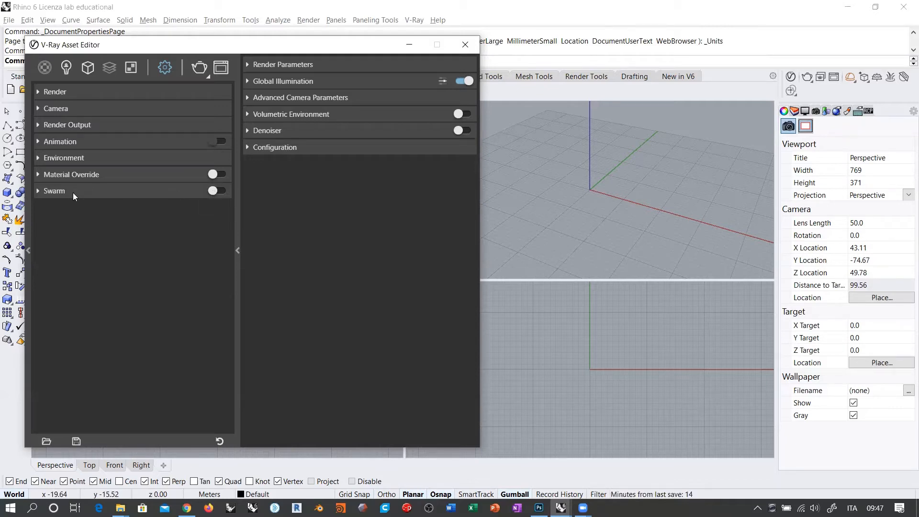
# Expand the Swarm section to examine its resource usage options and collapse it again.
pyautogui.click(38, 190)
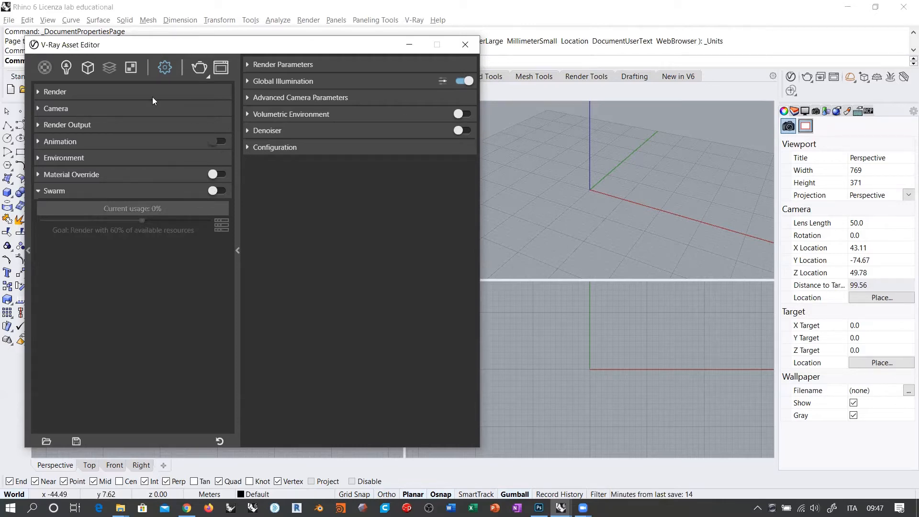
pyautogui.moveTo(141, 50); pyautogui.dragTo(146, 72)
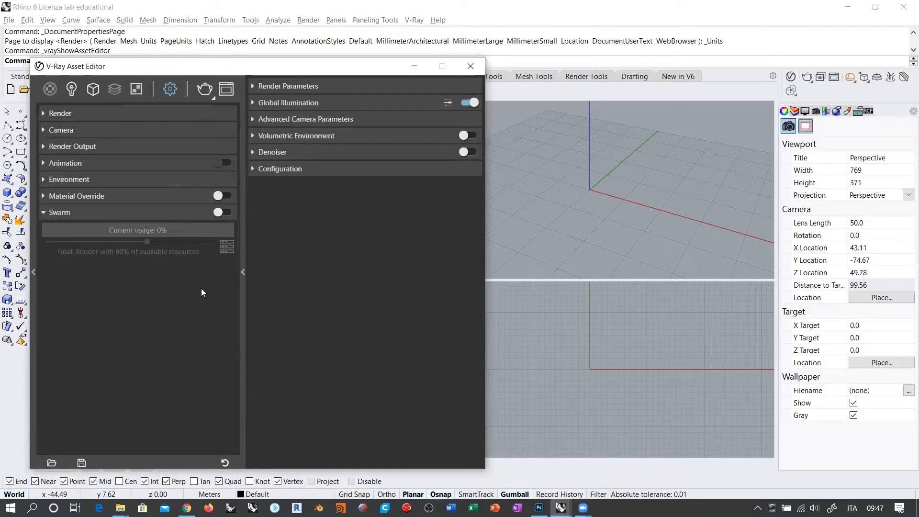
pyautogui.click(45, 213)
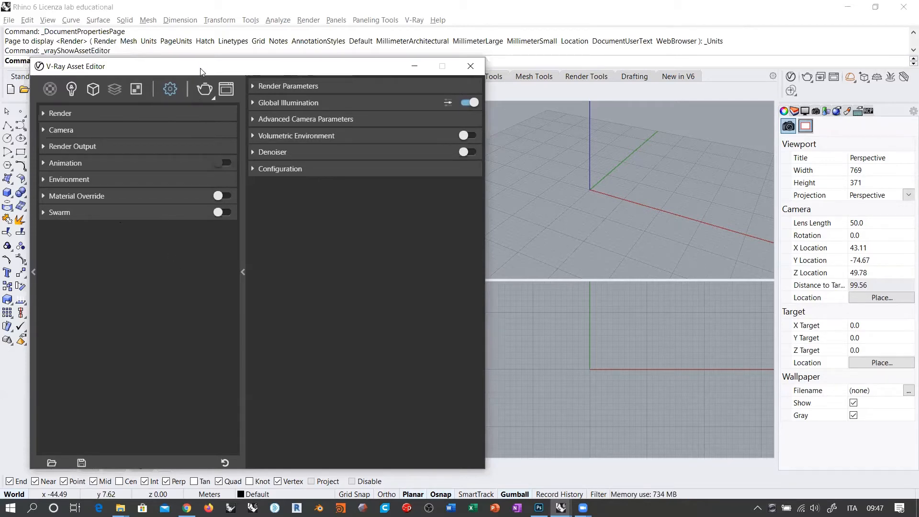
# Reposition the V-Ray Asset Editor, toggle its advanced settings pane, and close the editor to free the viewports.
pyautogui.moveTo(206, 69); pyautogui.dragTo(188, 83)
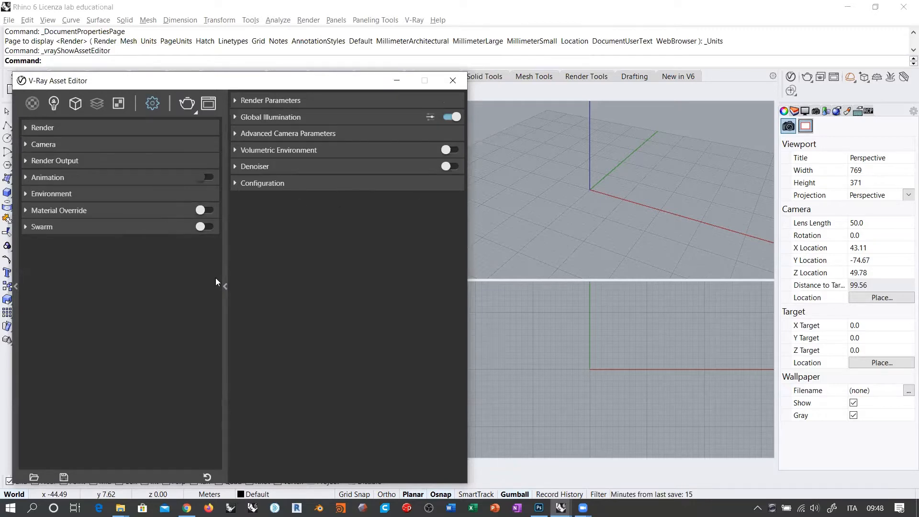
pyautogui.click(226, 286)
pyautogui.click(226, 286)
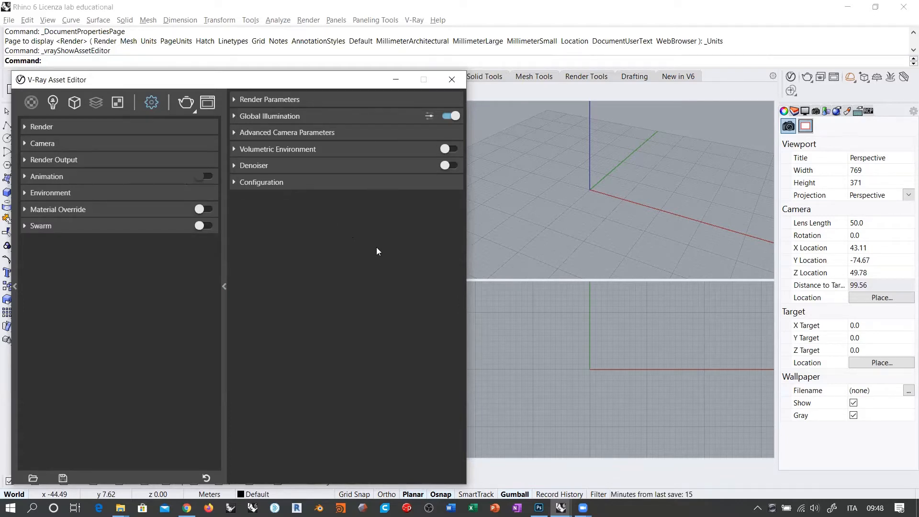
pyautogui.moveTo(364, 82); pyautogui.dragTo(166, 74)
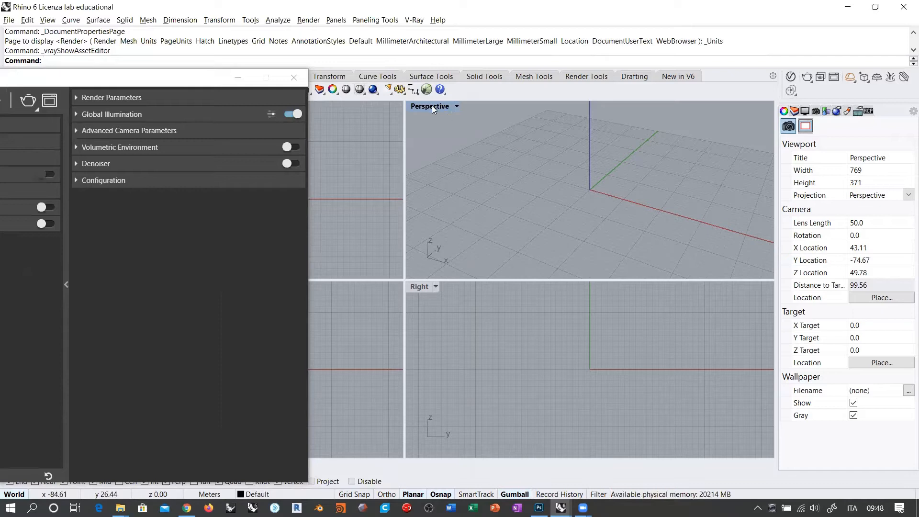
pyautogui.moveTo(247, 82); pyautogui.dragTo(810, 91)
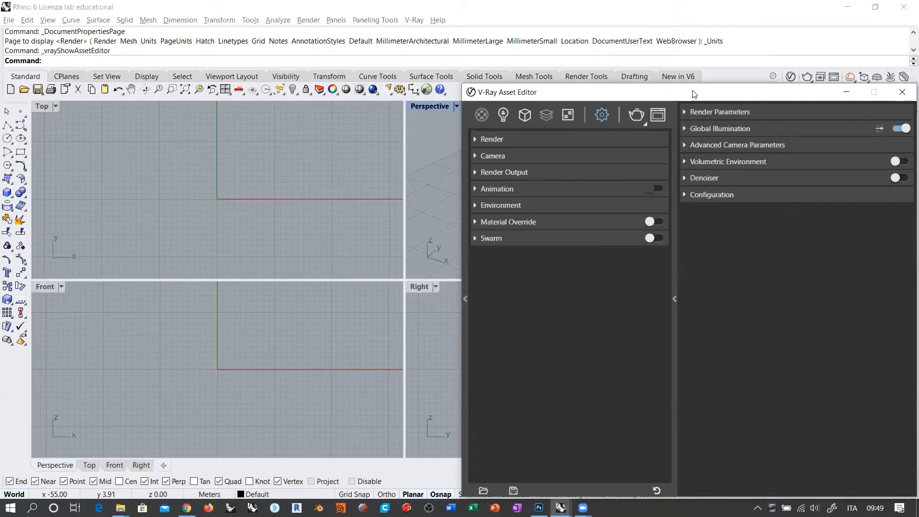
pyautogui.click(901, 92)
# Maximize the Perspective viewport and draw a rectangular ground plane by two corners around the origin.
pyautogui.doubleClick(421, 105)
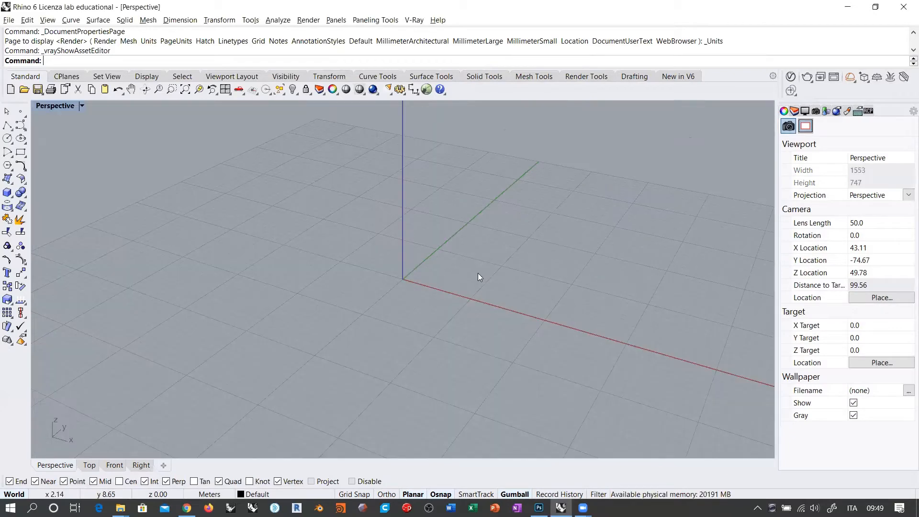
pyautogui.moveTo(478, 273); pyautogui.dragTo(350, 201, button='right')
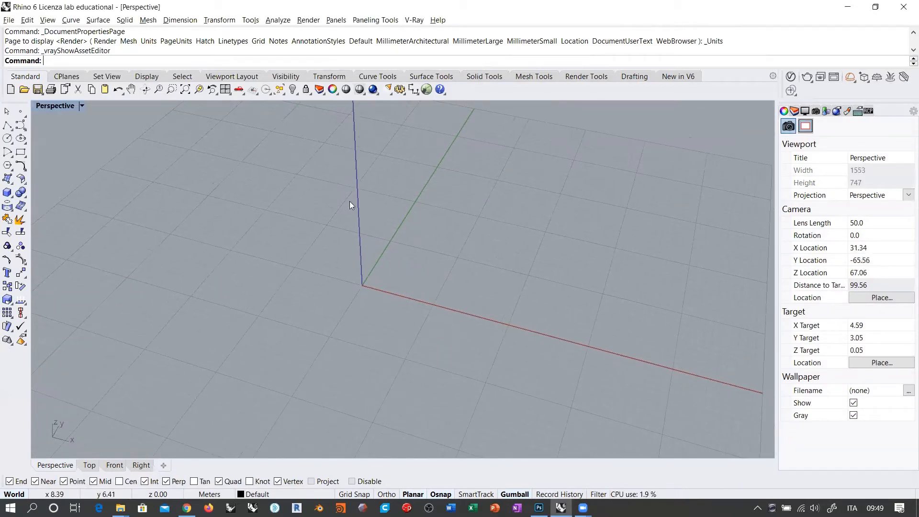
pyautogui.click(8, 180)
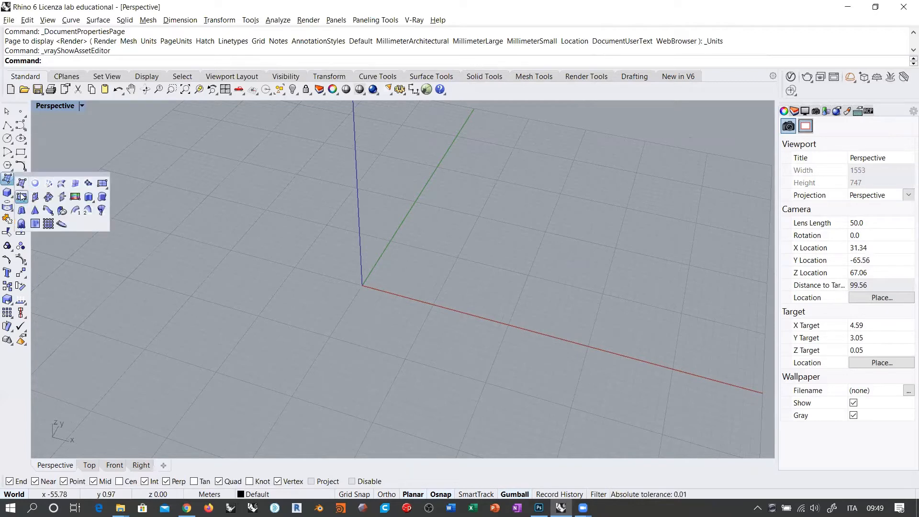
pyautogui.click(102, 183)
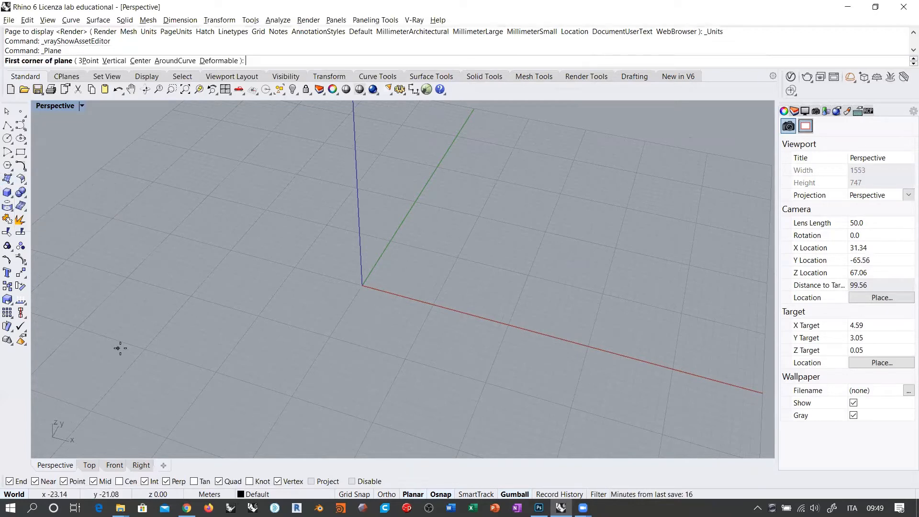
pyautogui.click(180, 345)
pyautogui.click(533, 242)
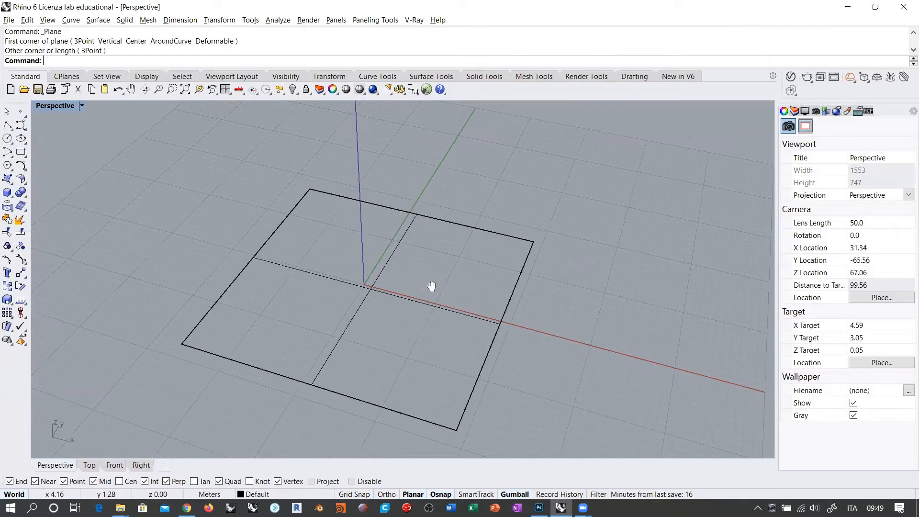
# Model a small box near the middle of the ground plane by its base corners and height.
pyautogui.moveTo(431, 288); pyautogui.dragTo(382, 234, button='right')
pyautogui.click(8, 192)
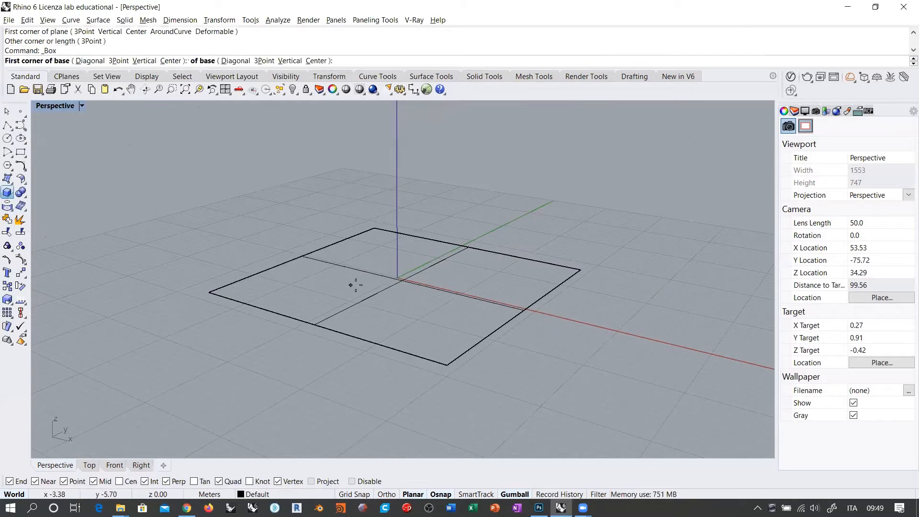
pyautogui.click(372, 283)
pyautogui.click(431, 277)
pyautogui.click(427, 250)
pyautogui.scroll(5, 407, 298)
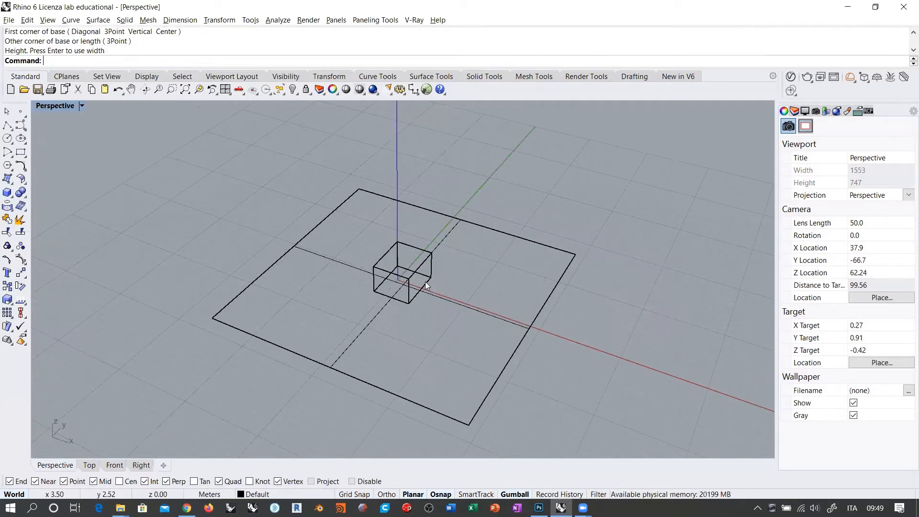
pyautogui.scroll(-3, 421, 291)
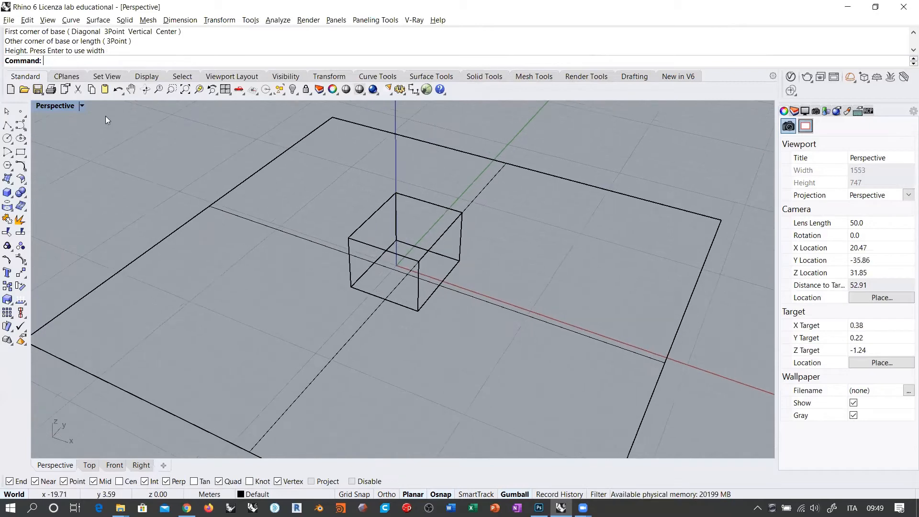
# Restore the four-viewport layout with the box framed in Perspective, and reopen the V-Ray Asset Editor clear of that view.
pyautogui.doubleClick(72, 107)
pyautogui.scroll(8, 603, 164)
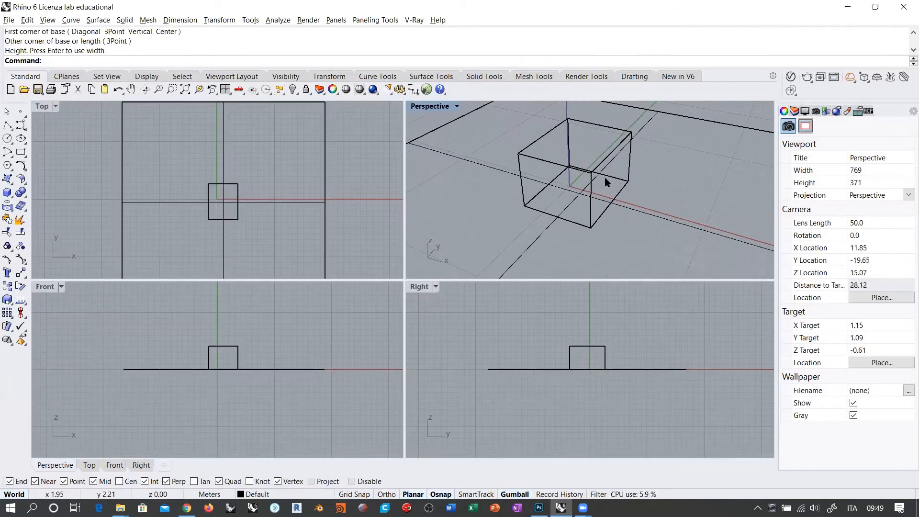
pyautogui.keyDown('shift'); pyautogui.moveTo(635, 202); pyautogui.dragTo(646, 209, button='right'); pyautogui.keyUp('shift')
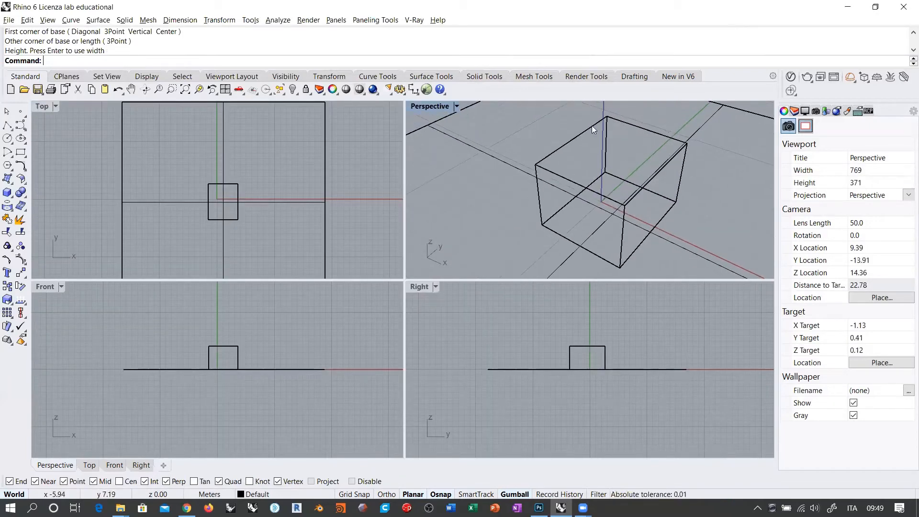
pyautogui.click(790, 77)
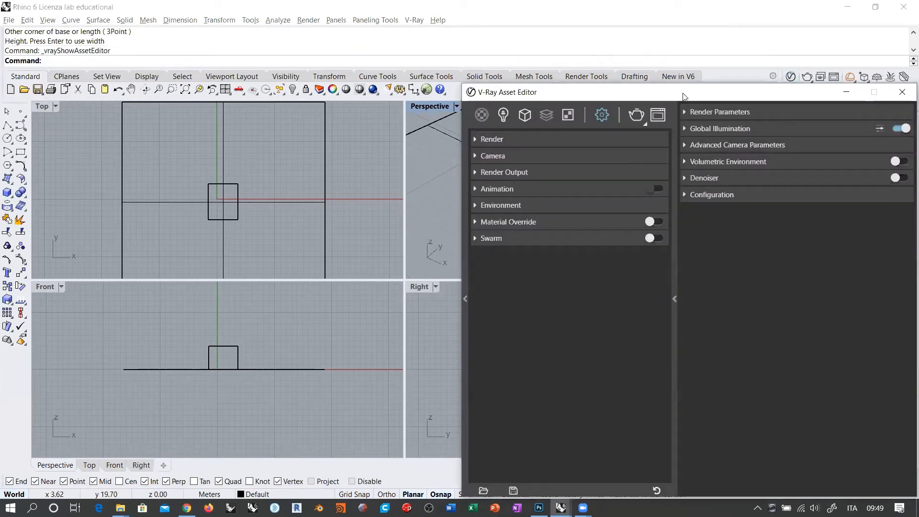
pyautogui.moveTo(685, 95); pyautogui.dragTo(242, 95)
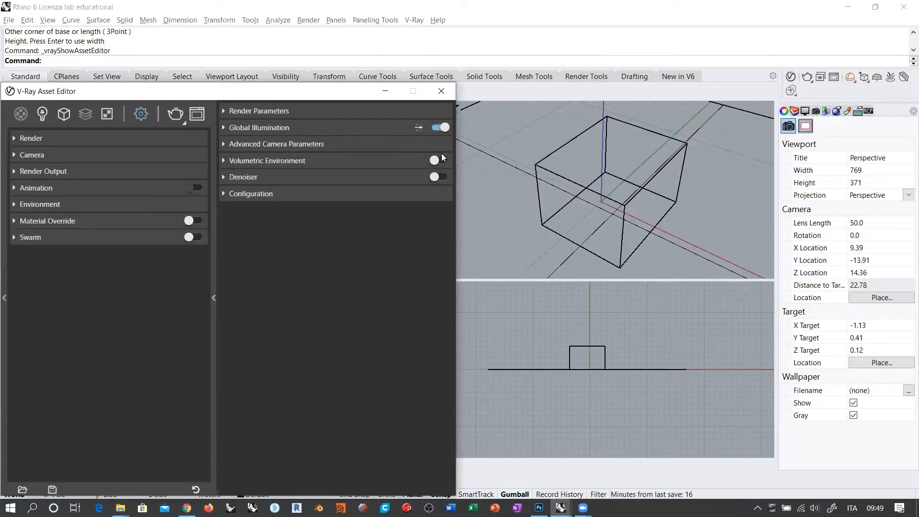
# Run a V-Ray production render of the Perspective view and place the frame buffer clear of the Asset Editor.
pyautogui.click(541, 134)
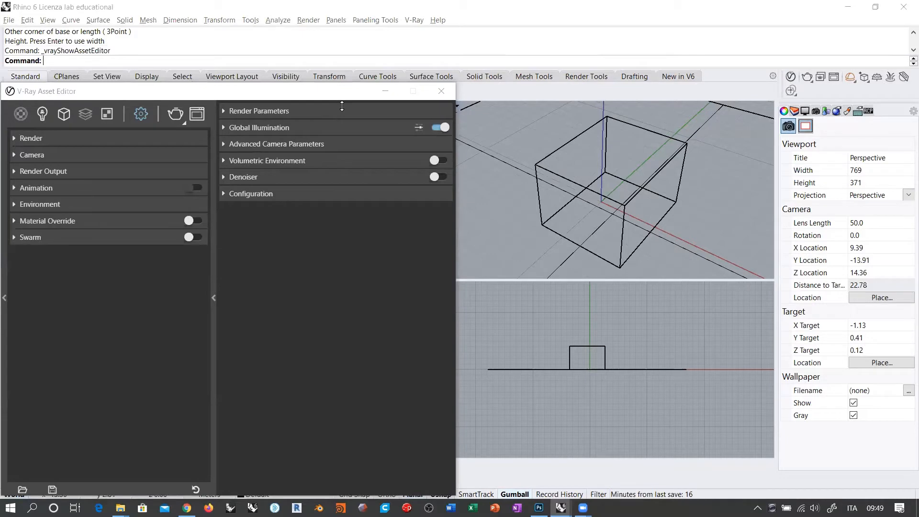
pyautogui.moveTo(347, 85); pyautogui.dragTo(347, 93)
pyautogui.click(16, 139)
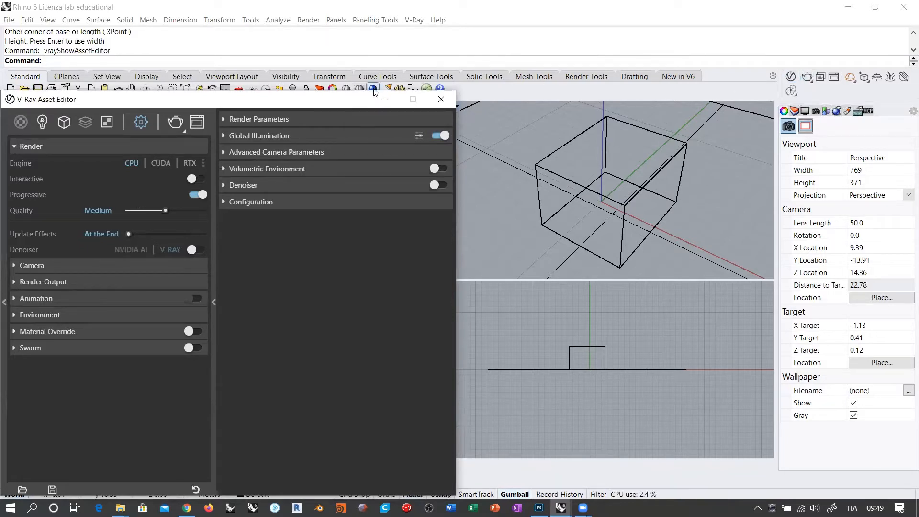
pyautogui.click(807, 77)
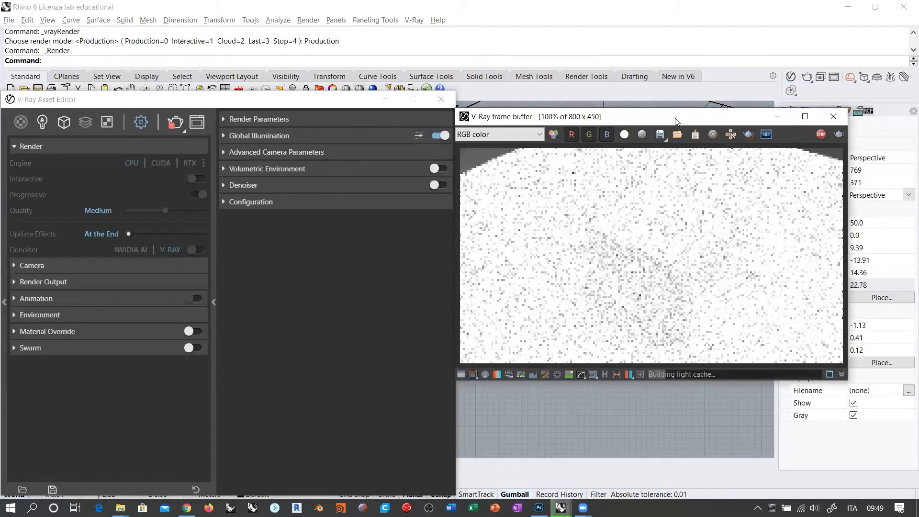
pyautogui.moveTo(637, 114); pyautogui.dragTo(661, 109)
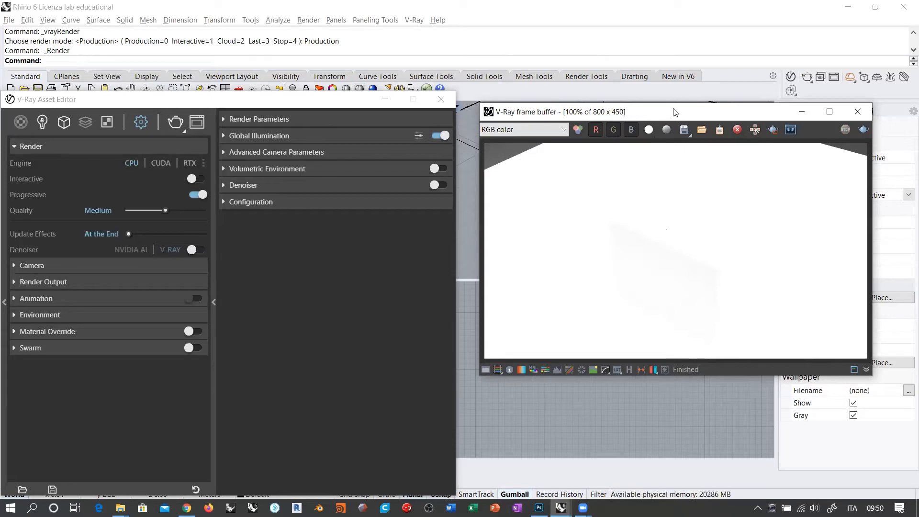
pyautogui.moveTo(668, 117); pyautogui.dragTo(647, 105)
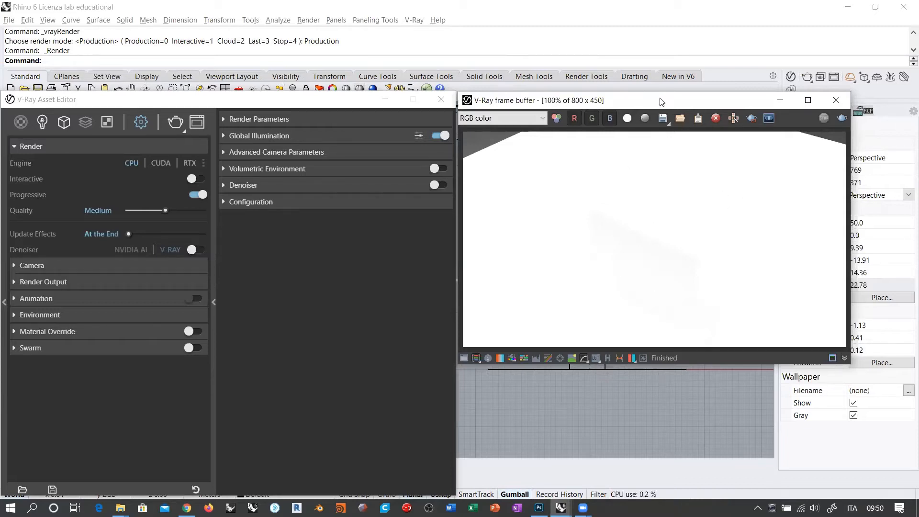
pyautogui.moveTo(677, 100); pyautogui.dragTo(707, 110)
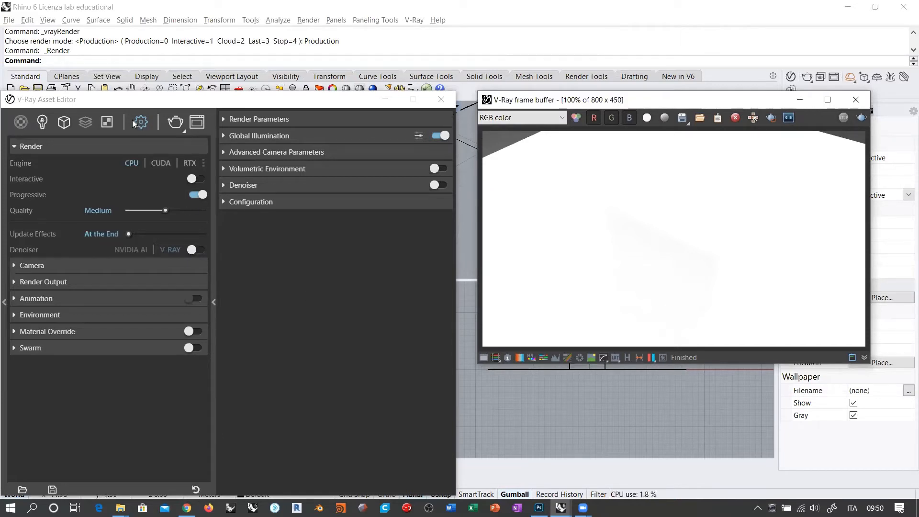
# Show the Rhino Document Sun settings, switching the sun on and back off.
pyautogui.click(41, 122)
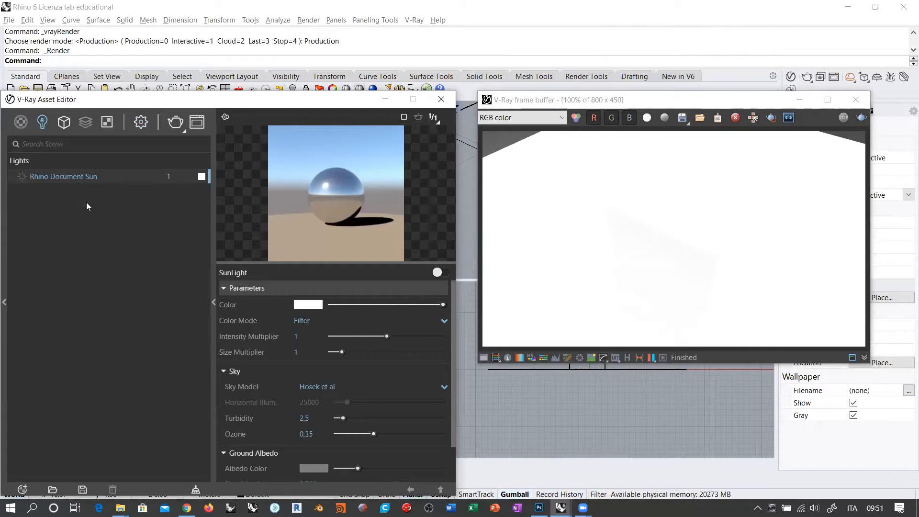
pyautogui.click(22, 178)
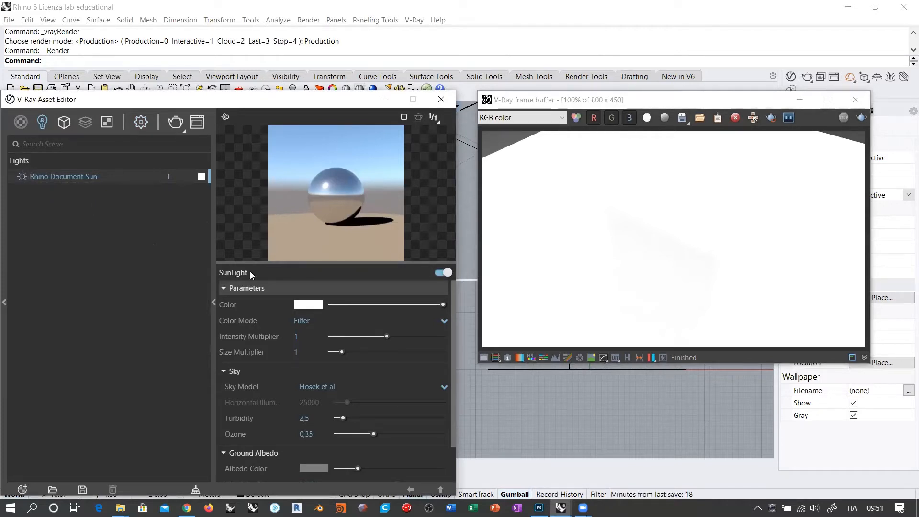
pyautogui.click(22, 177)
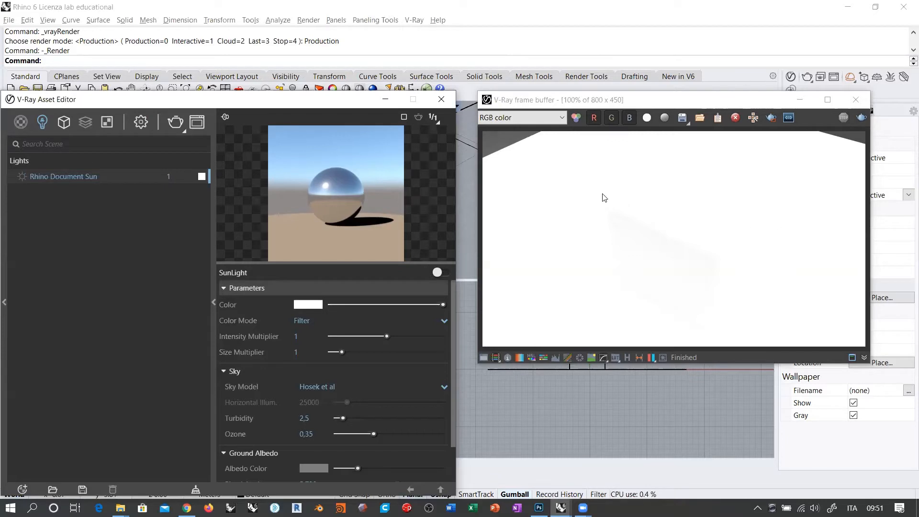
# Open the texture of the environment Background and inspect its image file path, highlighting the file name RhinoDefault.exr.
pyautogui.click(141, 122)
pyautogui.click(104, 315)
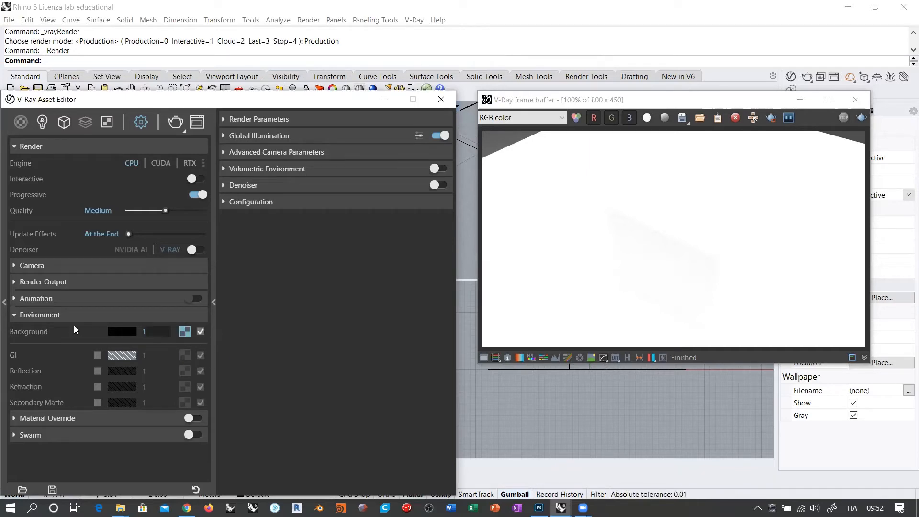
pyautogui.click(201, 332)
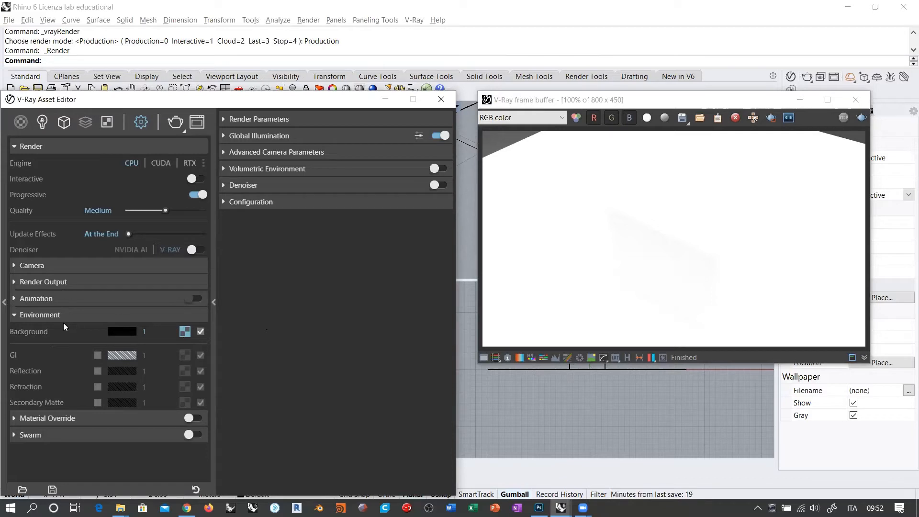
pyautogui.click(185, 332)
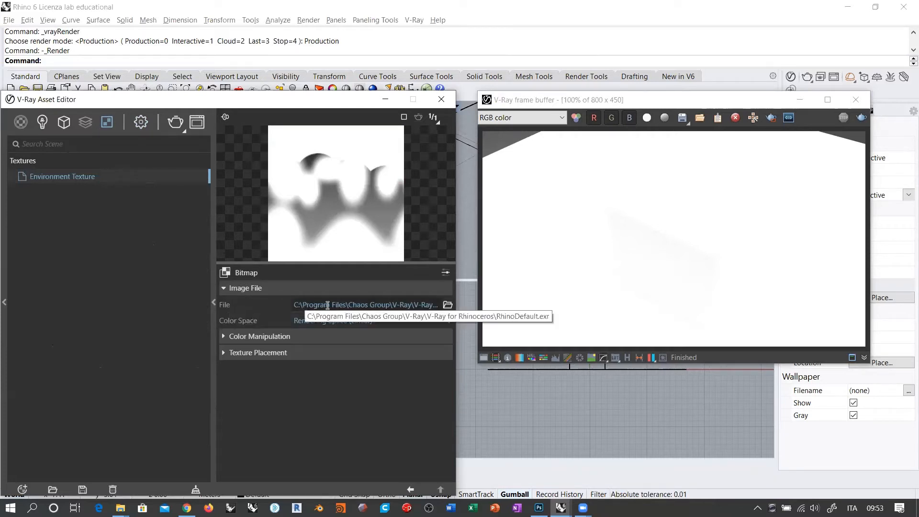
pyautogui.click(377, 305)
pyautogui.moveTo(390, 305); pyautogui.dragTo(440, 305)
pyautogui.click(401, 304)
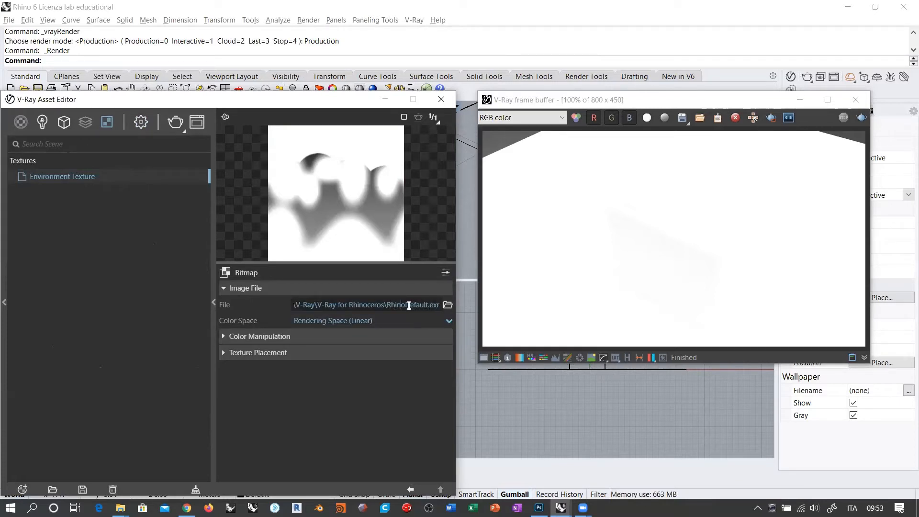
pyautogui.moveTo(387, 305); pyautogui.dragTo(440, 305)
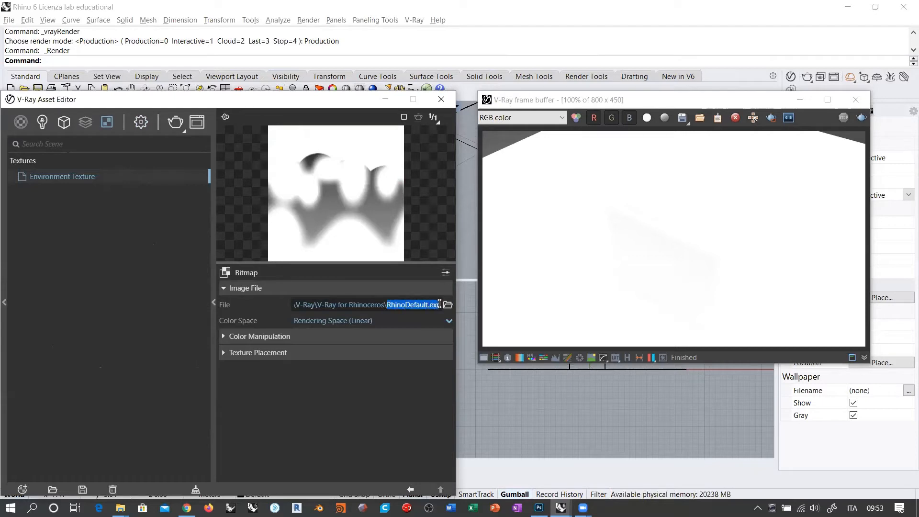
pyautogui.click(423, 379)
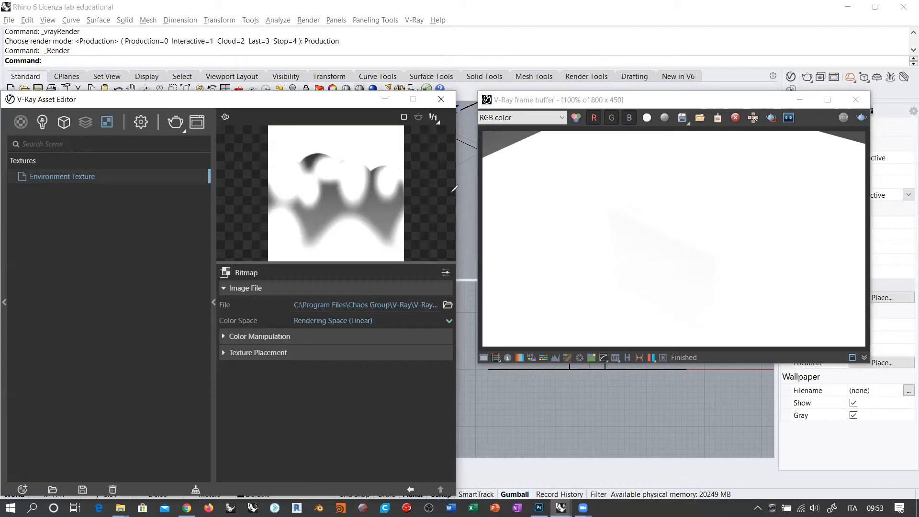
# Annotate the environment texture preview in red with a horizontal horizon line and crosses marking the bright spots above it.
pyautogui.moveTo(257, 196); pyautogui.dragTo(438, 196)
pyautogui.moveTo(250, 194); pyautogui.dragTo(438, 195)
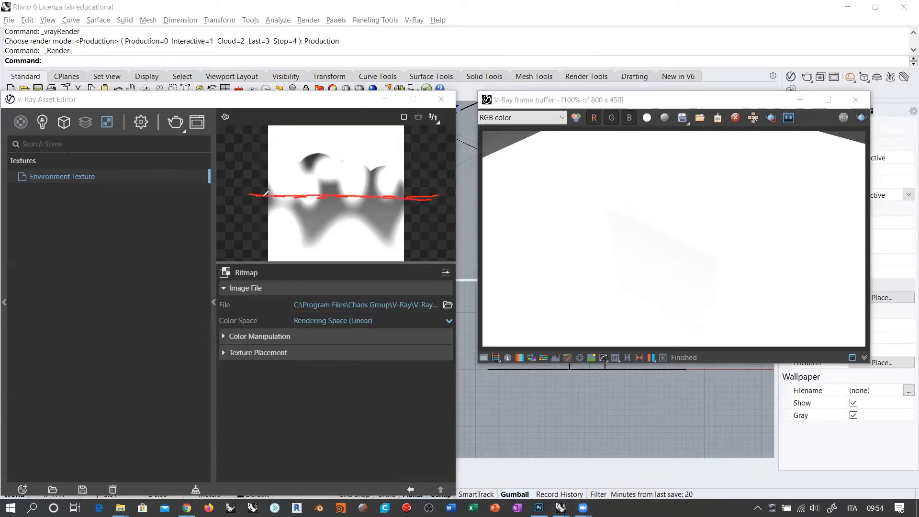
pyautogui.moveTo(262, 196); pyautogui.dragTo(418, 196)
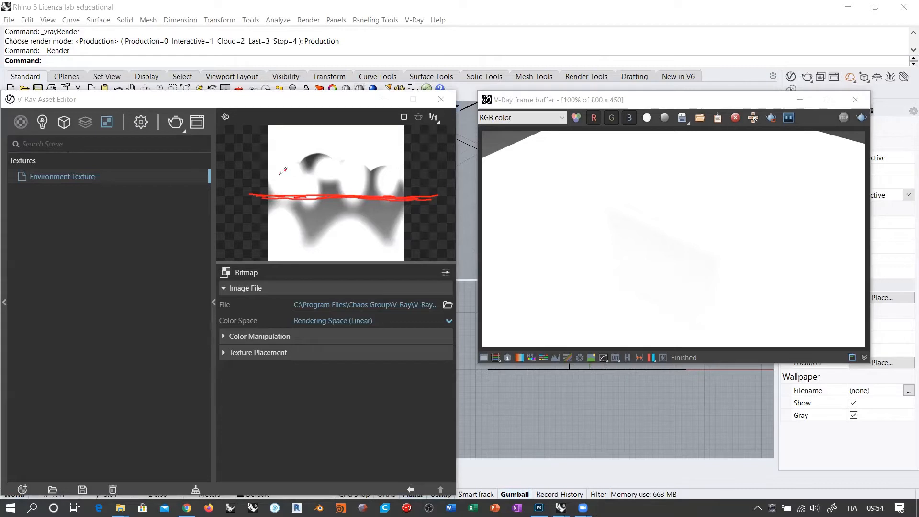
pyautogui.moveTo(277, 175); pyautogui.dragTo(294, 174)
pyautogui.moveTo(286, 169)
pyautogui.mouseDown()
pyautogui.moveTo(286, 179)
pyautogui.moveTo(317, 186)
pyautogui.mouseUp()
pyautogui.moveTo(309, 181)
pyautogui.mouseDown()
pyautogui.moveTo(309, 191)
pyautogui.moveTo(341, 170)
pyautogui.mouseUp()
pyautogui.moveTo(334, 164)
pyautogui.mouseDown()
pyautogui.moveTo(334, 173)
pyautogui.moveTo(363, 179)
pyautogui.mouseUp()
pyautogui.moveTo(356, 175)
pyautogui.mouseDown()
pyautogui.moveTo(355, 184)
pyautogui.moveTo(393, 181)
pyautogui.mouseUp()
pyautogui.moveTo(386, 176)
pyautogui.mouseDown()
pyautogui.moveTo(387, 185)
pyautogui.moveTo(404, 176)
pyautogui.mouseUp()
pyautogui.moveTo(269, 171); pyautogui.dragTo(273, 174)
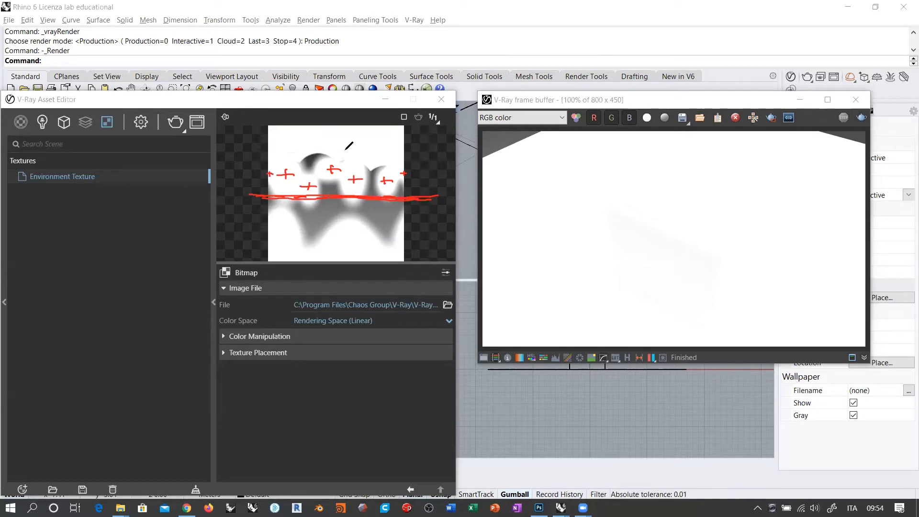
# Outline and hatch in red the white upper and lower areas of the texture preview, adding arrows that point toward the horizon line.
pyautogui.moveTo(271, 148)
pyautogui.mouseDown()
pyautogui.moveTo(348, 154)
pyautogui.moveTo(373, 167)
pyautogui.moveTo(419, 157)
pyautogui.mouseUp()
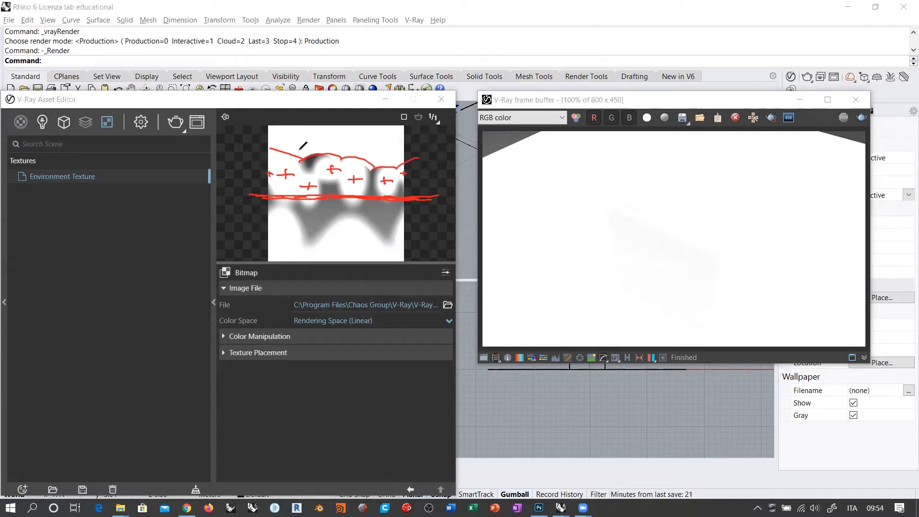
pyautogui.moveTo(265, 149); pyautogui.dragTo(320, 163)
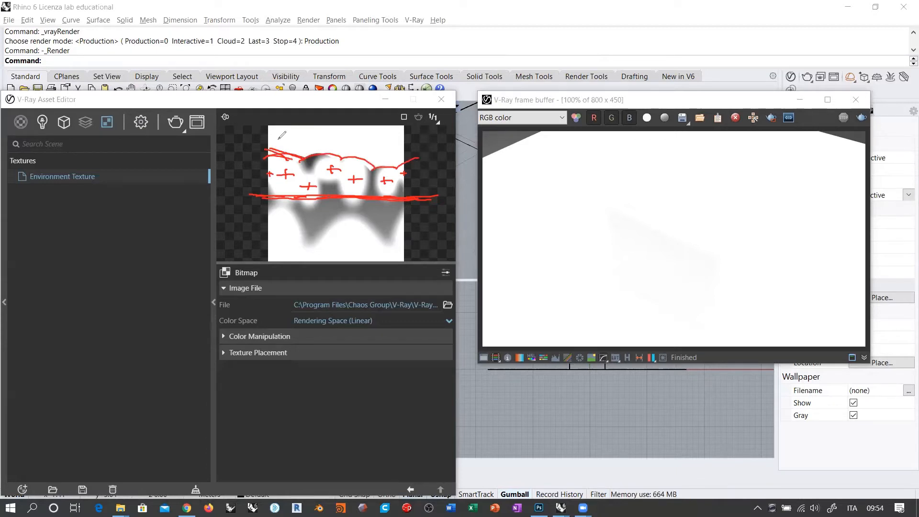
pyautogui.moveTo(266, 142)
pyautogui.mouseDown()
pyautogui.moveTo(294, 128)
pyautogui.moveTo(340, 126)
pyautogui.mouseUp()
pyautogui.moveTo(313, 152)
pyautogui.mouseDown()
pyautogui.moveTo(360, 126)
pyautogui.moveTo(403, 136)
pyautogui.moveTo(407, 146)
pyautogui.mouseUp()
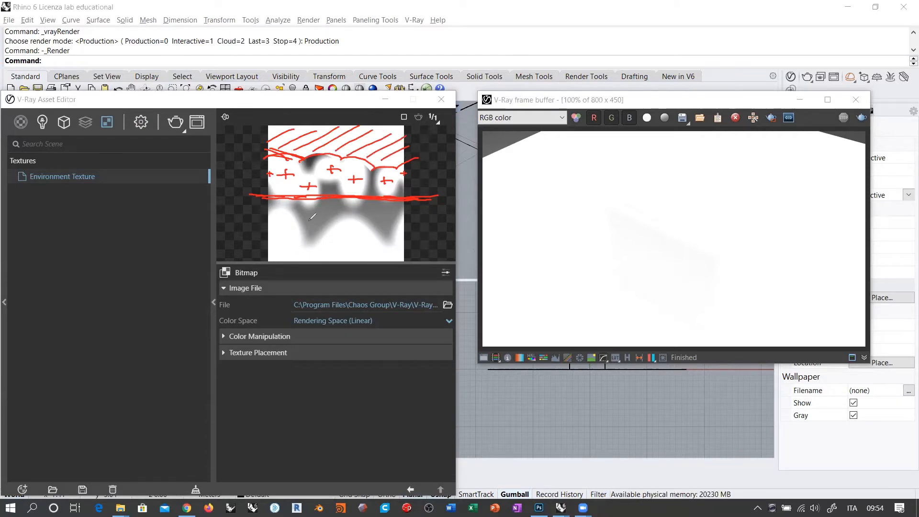
pyautogui.moveTo(271, 215)
pyautogui.mouseDown()
pyautogui.moveTo(326, 239)
pyautogui.moveTo(393, 247)
pyautogui.moveTo(414, 217)
pyautogui.mouseUp()
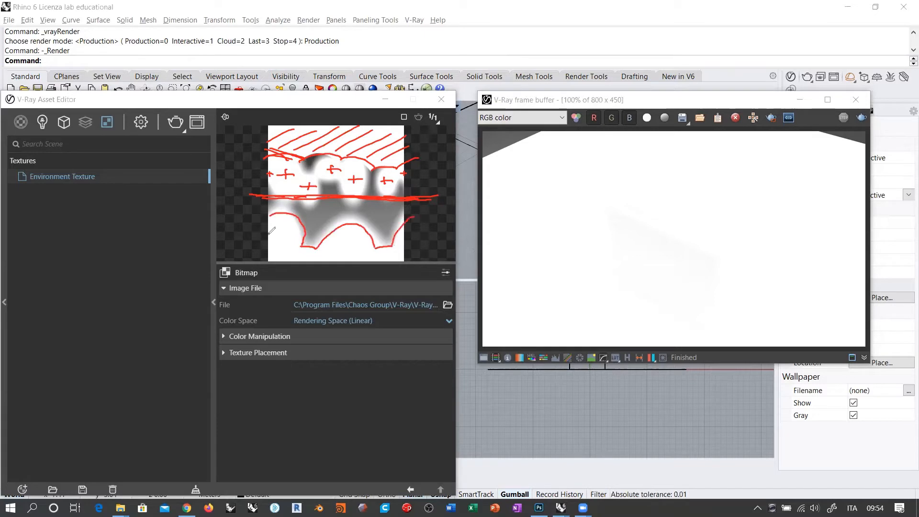
pyautogui.moveTo(265, 238); pyautogui.dragTo(297, 217)
pyautogui.moveTo(268, 254)
pyautogui.mouseDown()
pyautogui.moveTo(303, 226)
pyautogui.moveTo(306, 244)
pyautogui.mouseUp()
pyautogui.moveTo(296, 261); pyautogui.dragTo(360, 228)
pyautogui.moveTo(338, 262)
pyautogui.mouseDown()
pyautogui.moveTo(376, 230)
pyautogui.moveTo(396, 245)
pyautogui.moveTo(412, 241)
pyautogui.mouseUp()
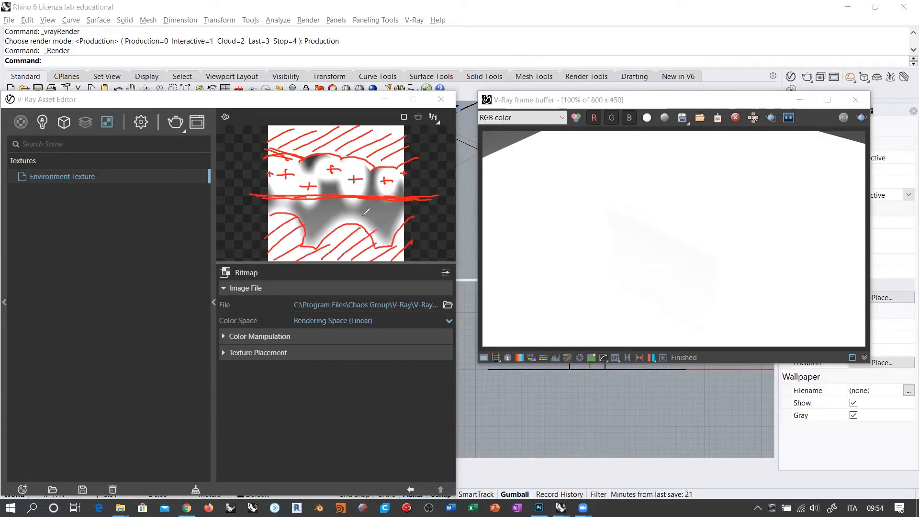
pyautogui.moveTo(384, 251); pyautogui.dragTo(390, 230)
pyautogui.moveTo(372, 163)
pyautogui.mouseDown()
pyautogui.moveTo(374, 144)
pyautogui.moveTo(376, 157)
pyautogui.mouseUp()
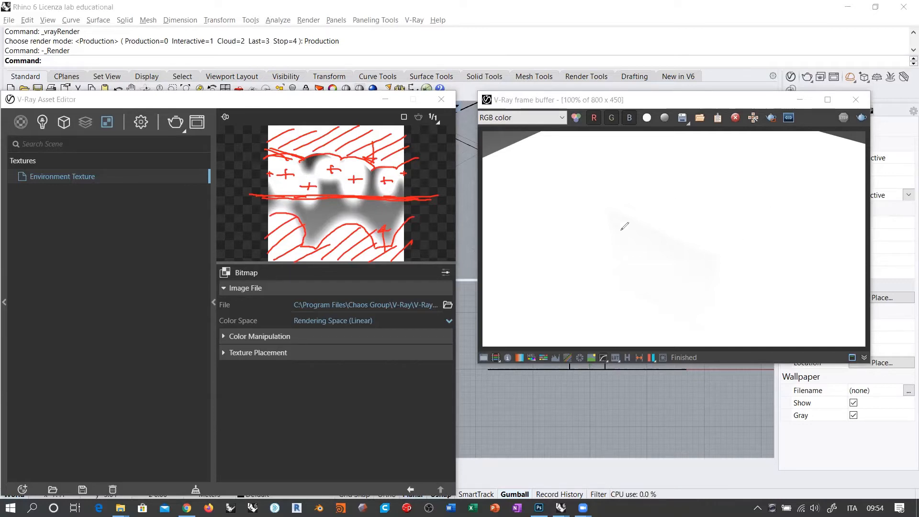
# Sketch the faint box's outline in red over the rendered image and add short strokes along its edges.
pyautogui.moveTo(613, 214)
pyautogui.mouseDown()
pyautogui.moveTo(615, 269)
pyautogui.moveTo(702, 240)
pyautogui.moveTo(706, 332)
pyautogui.mouseUp()
pyautogui.moveTo(654, 306); pyautogui.dragTo(695, 328)
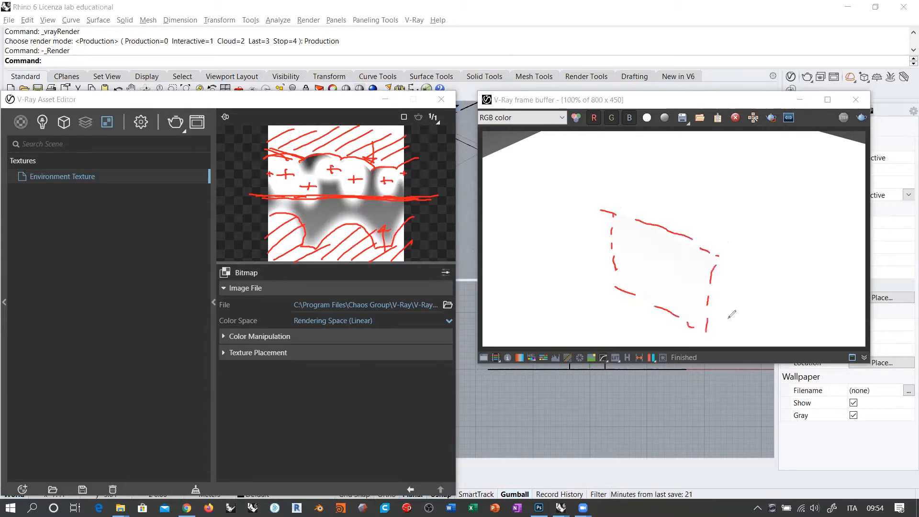
pyautogui.moveTo(615, 216); pyautogui.dragTo(613, 233)
pyautogui.moveTo(620, 219); pyautogui.dragTo(625, 238)
pyautogui.moveTo(640, 228); pyautogui.dragTo(654, 242)
pyautogui.moveTo(663, 242); pyautogui.dragTo(665, 247)
pyautogui.moveTo(676, 246)
pyautogui.mouseDown()
pyautogui.moveTo(709, 253)
pyautogui.moveTo(687, 255)
pyautogui.mouseUp()
pyautogui.moveTo(697, 254); pyautogui.dragTo(696, 258)
pyautogui.moveTo(713, 256); pyautogui.dragTo(714, 266)
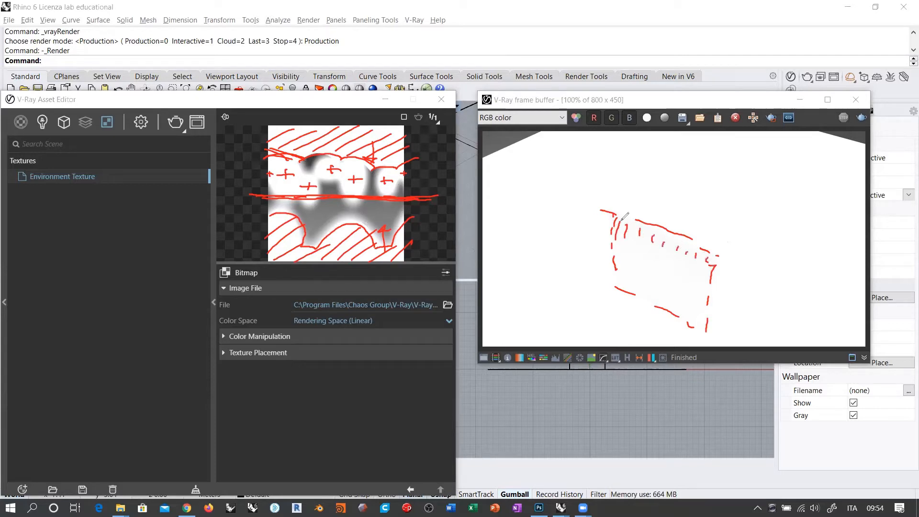
pyautogui.moveTo(618, 216); pyautogui.dragTo(647, 229)
pyautogui.moveTo(663, 233); pyautogui.dragTo(707, 253)
pyautogui.moveTo(648, 244); pyautogui.dragTo(645, 247)
pyautogui.moveTo(655, 254); pyautogui.dragTo(674, 258)
pyautogui.moveTo(707, 271); pyautogui.dragTo(706, 274)
pyautogui.moveTo(628, 283); pyautogui.dragTo(625, 286)
pyautogui.moveTo(634, 289); pyautogui.dragTo(664, 297)
pyautogui.moveTo(619, 263); pyautogui.dragTo(623, 280)
pyautogui.moveTo(620, 280); pyautogui.dragTo(651, 296)
pyautogui.moveTo(657, 294); pyautogui.dragTo(667, 299)
pyautogui.moveTo(673, 304); pyautogui.dragTo(684, 310)
pyautogui.moveTo(686, 314); pyautogui.dragTo(697, 320)
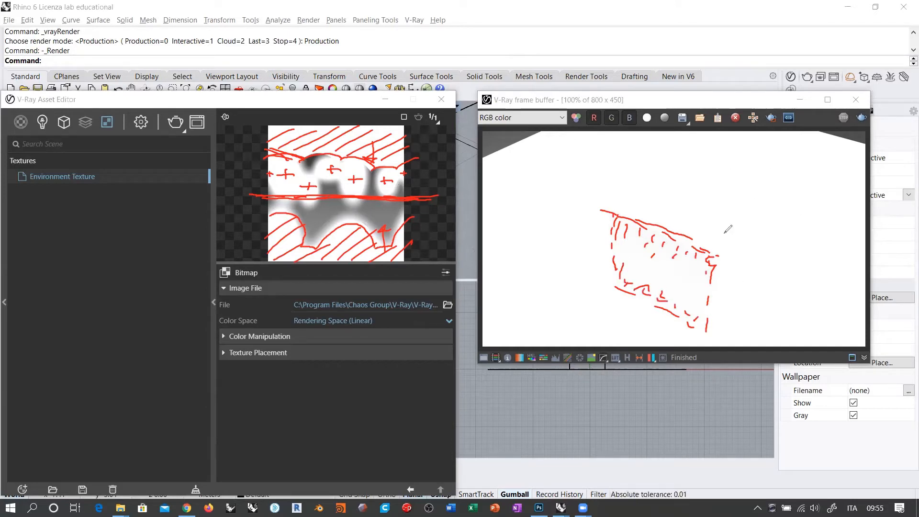
pyautogui.moveTo(615, 224); pyautogui.dragTo(615, 266)
pyautogui.moveTo(706, 249); pyautogui.dragTo(707, 270)
pyautogui.moveTo(703, 293); pyautogui.dragTo(702, 304)
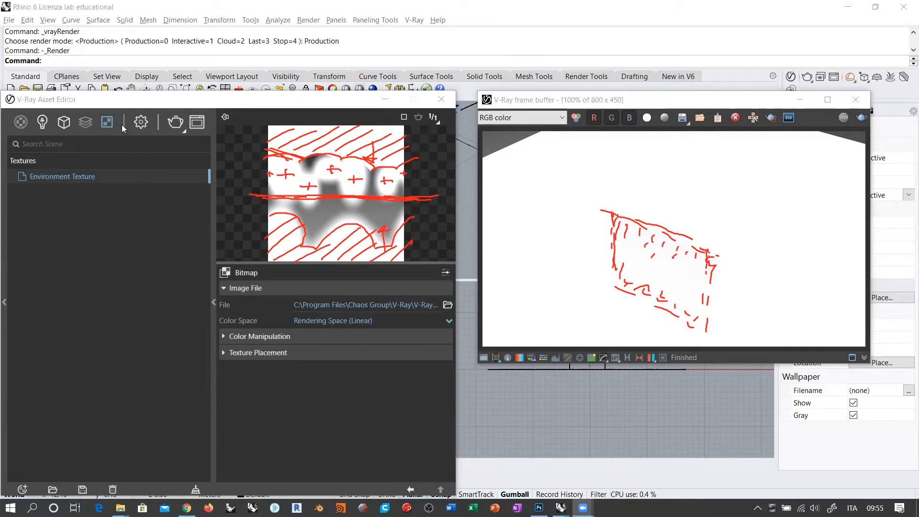
# Turn off the environment Background texture, browse the texture types offered for its slot, and return to the environment settings.
pyautogui.click(141, 121)
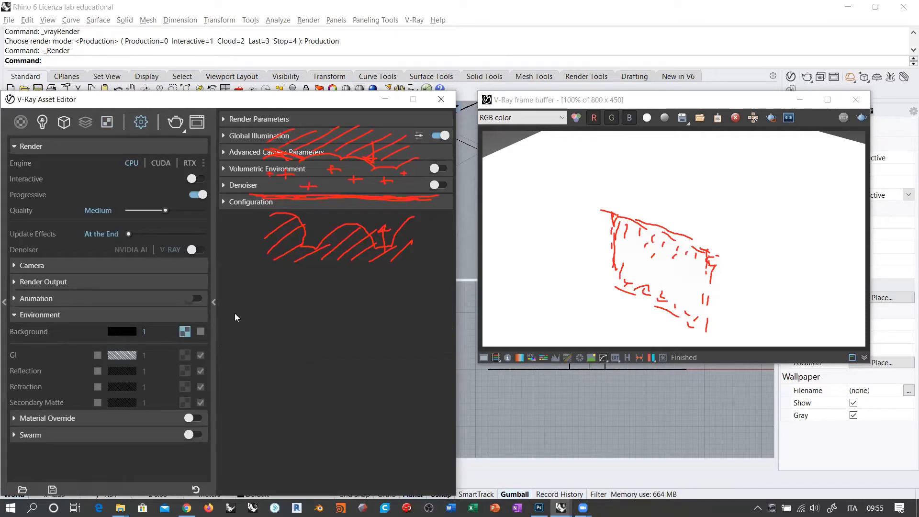
pyautogui.click(184, 332)
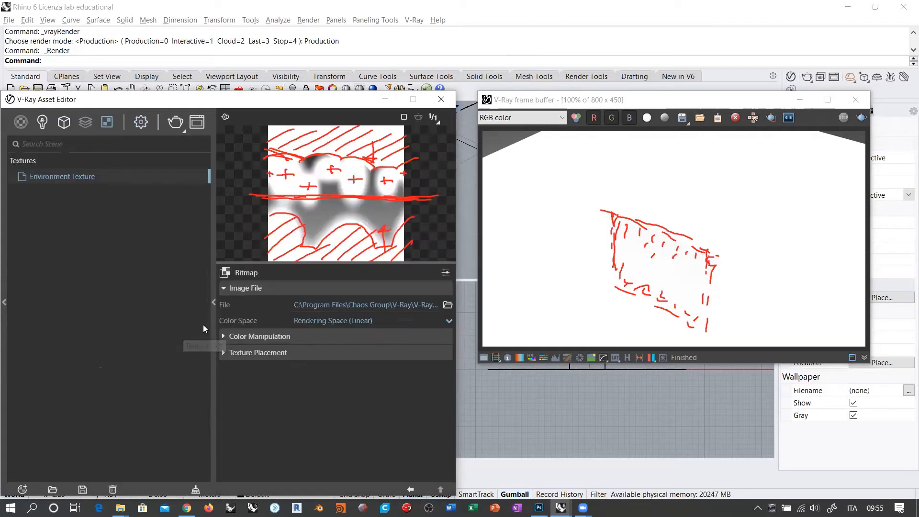
pyautogui.click(225, 272)
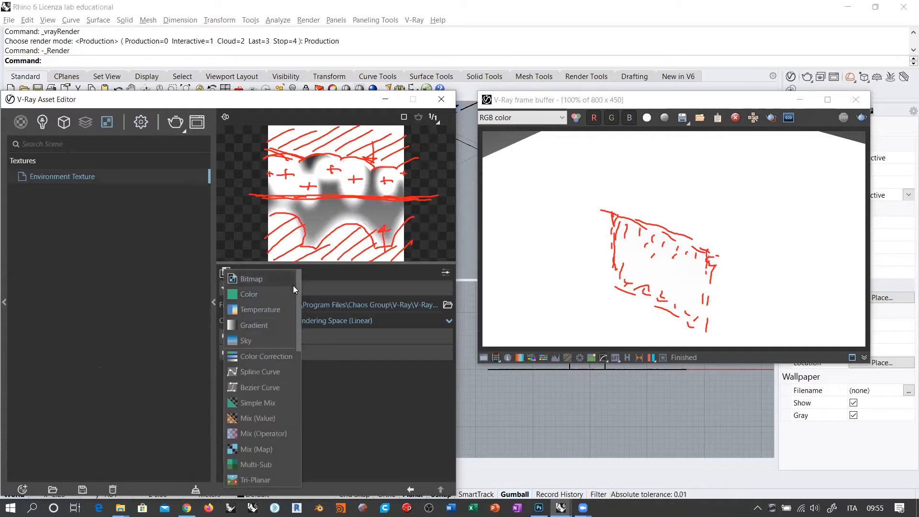
pyautogui.scroll(-1, 296, 310)
pyautogui.moveTo(296, 307); pyautogui.dragTo(301, 274)
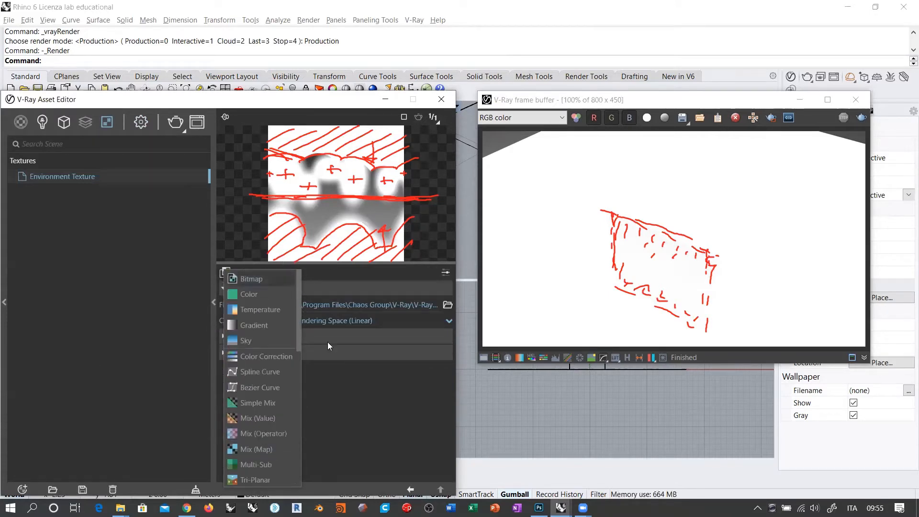
pyautogui.click(363, 376)
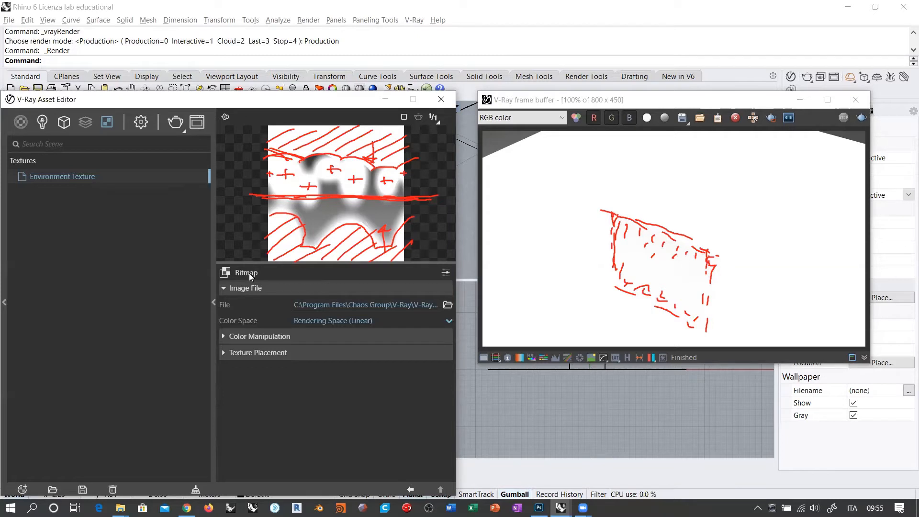
pyautogui.click(411, 489)
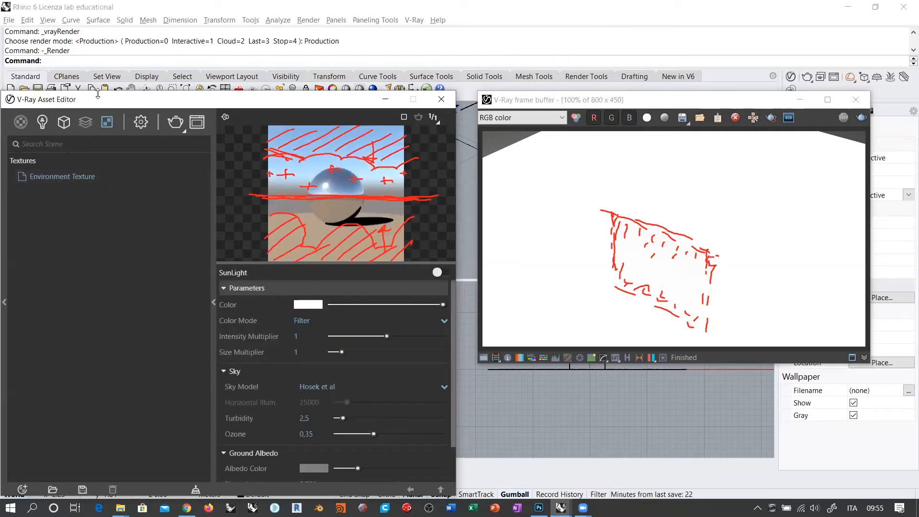
pyautogui.click(141, 122)
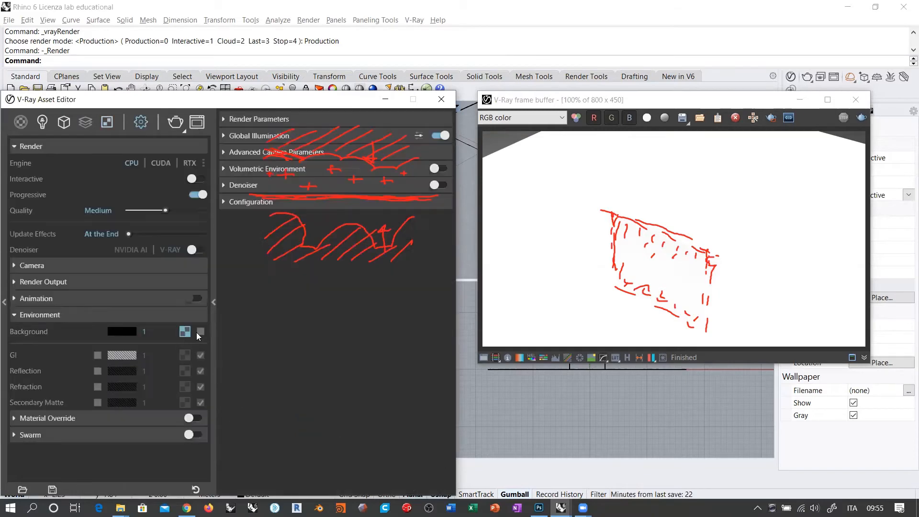
# Render the perspective view with the environment background off, and close the render window and the Asset Editor.
pyautogui.click(856, 100)
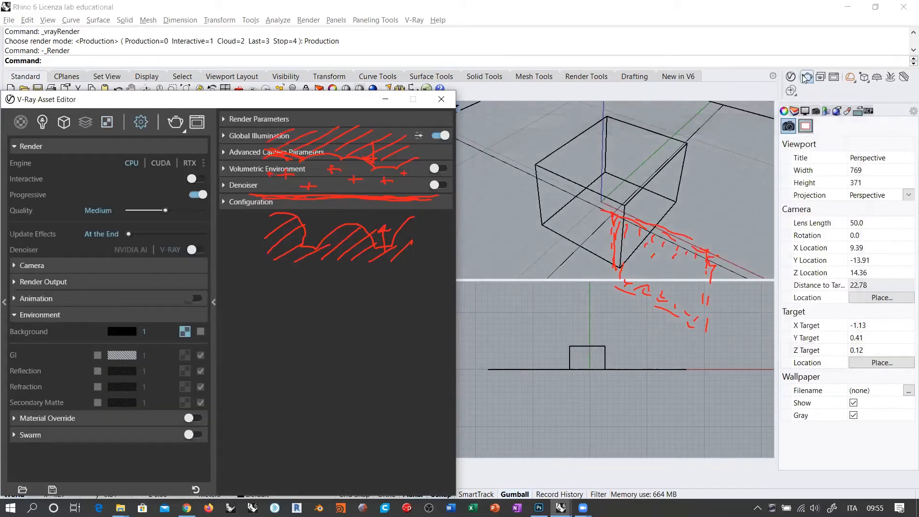
pyautogui.click(807, 78)
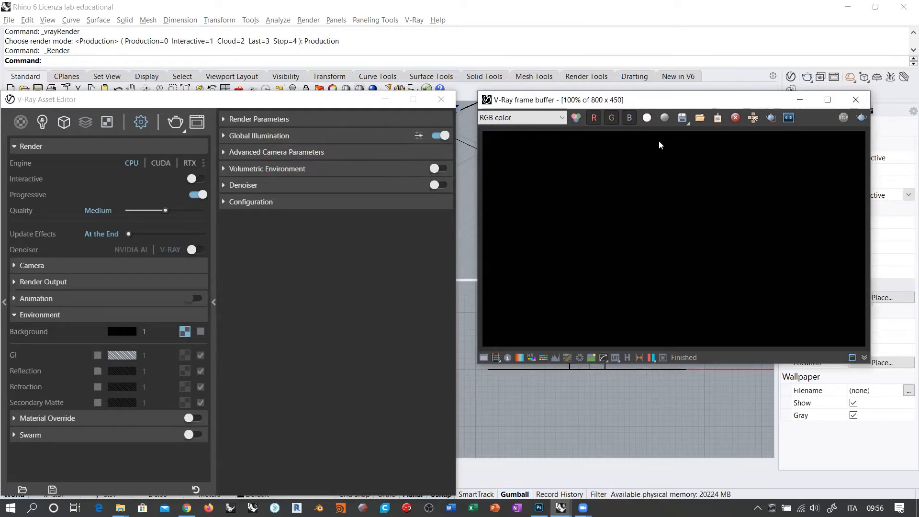
pyautogui.click(856, 99)
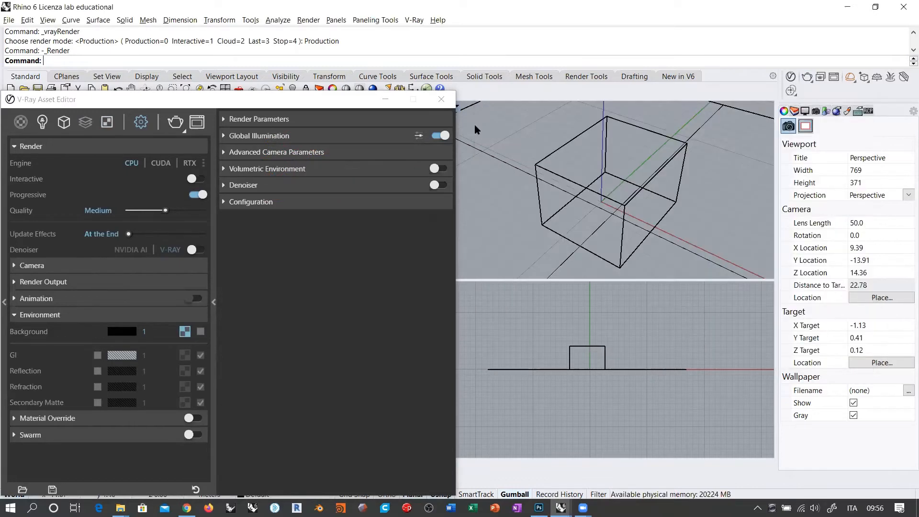
pyautogui.click(442, 99)
pyautogui.keyDown('shift'); pyautogui.moveTo(656, 183); pyautogui.dragTo(655, 182, button='right'); pyautogui.keyUp('shift')
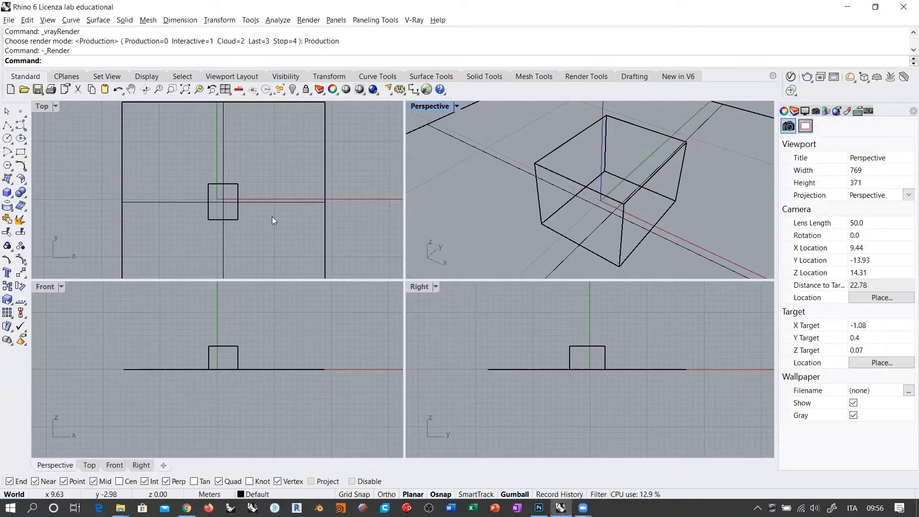
# Detach the V-Ray Lights toolbar as a floating bar over the Perspective view and narrow it to fit its icons.
pyautogui.click(258, 174)
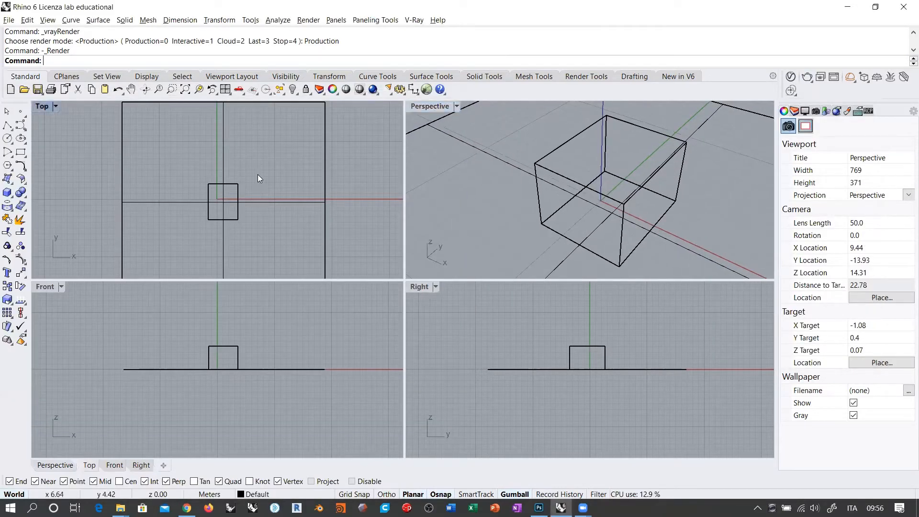
pyautogui.click(855, 80)
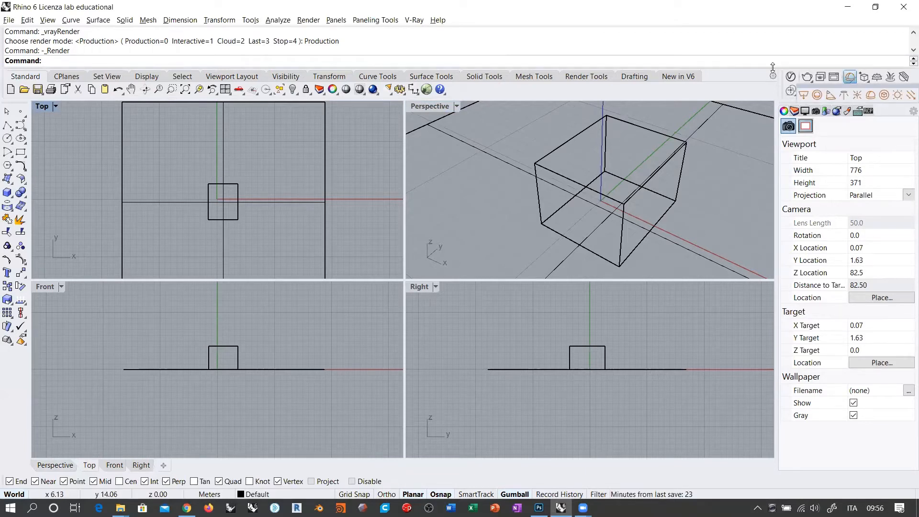
pyautogui.moveTo(845, 88); pyautogui.dragTo(690, 107)
pyautogui.moveTo(694, 167); pyautogui.dragTo(711, 110)
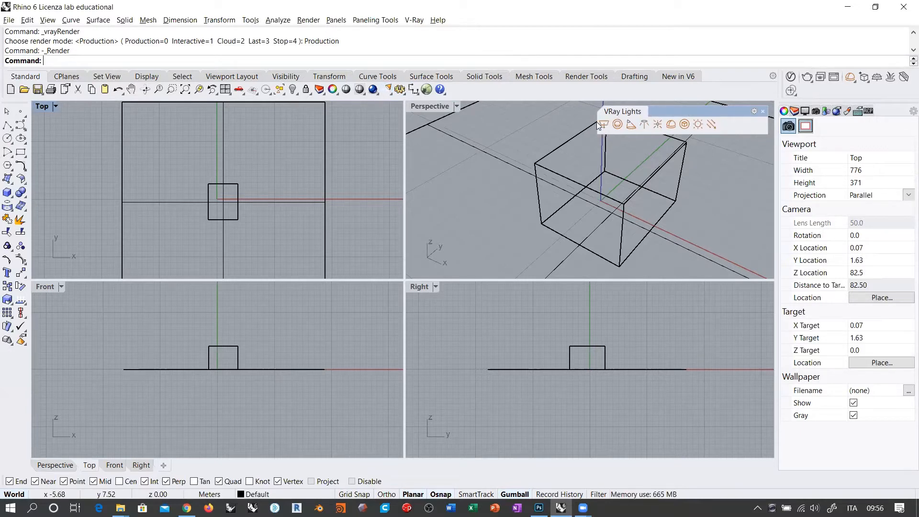
pyautogui.moveTo(768, 126); pyautogui.dragTo(724, 125)
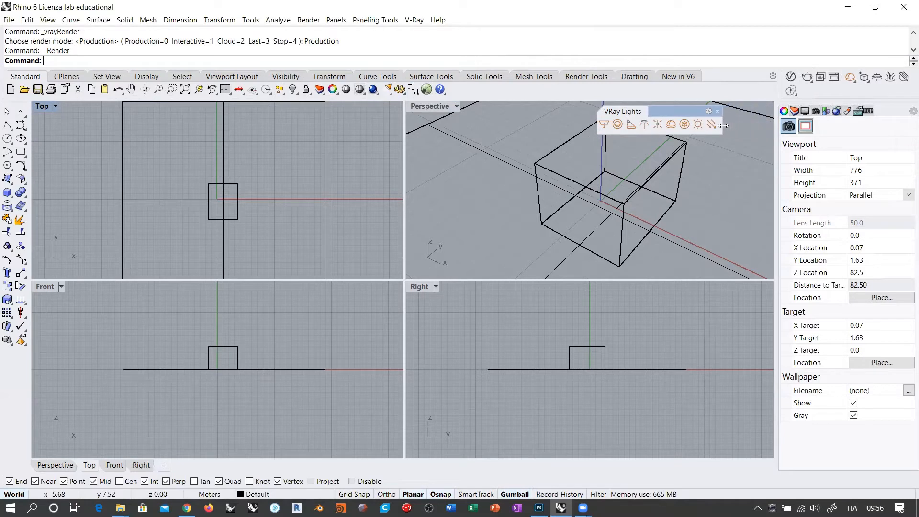
pyautogui.moveTo(674, 111); pyautogui.dragTo(721, 111)
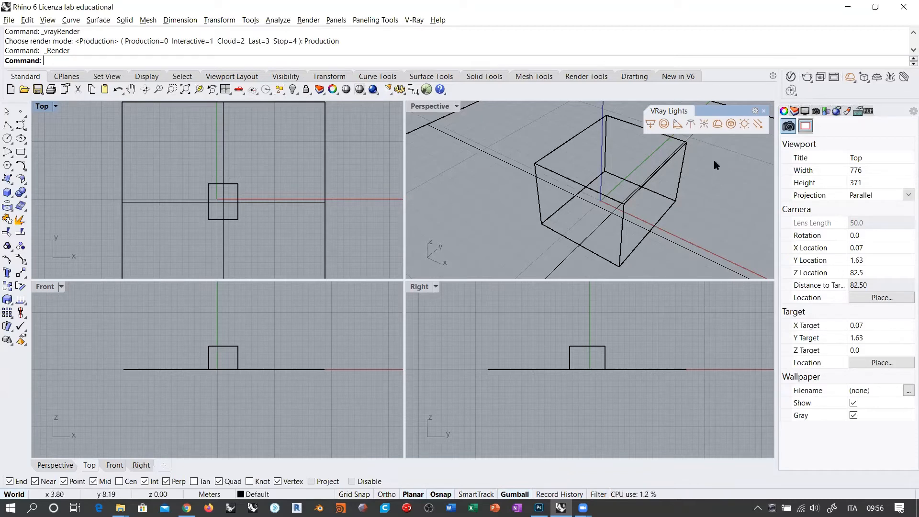
# Draw a V-Ray rectangle light about 7.9 by 6.3 m beside the box in the Top view.
pyautogui.click(650, 124)
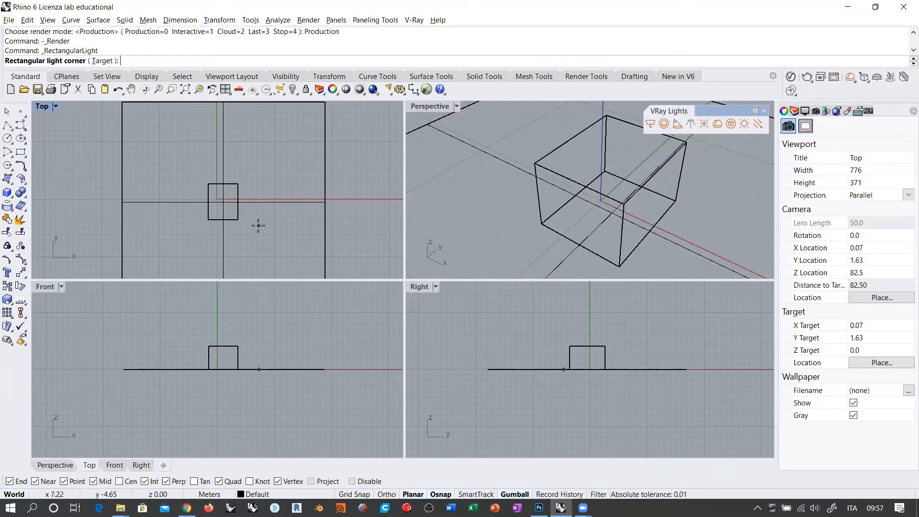
pyautogui.click(248, 246)
pyautogui.click(294, 246)
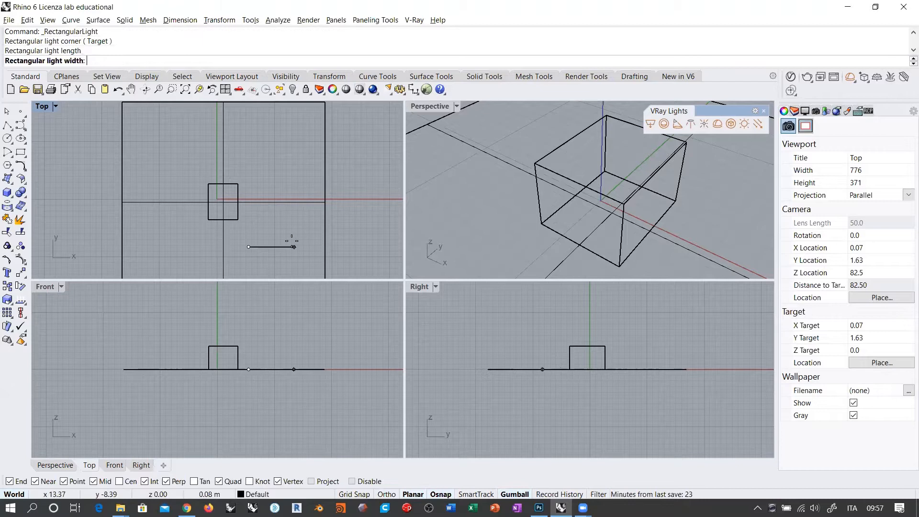
pyautogui.click(294, 211)
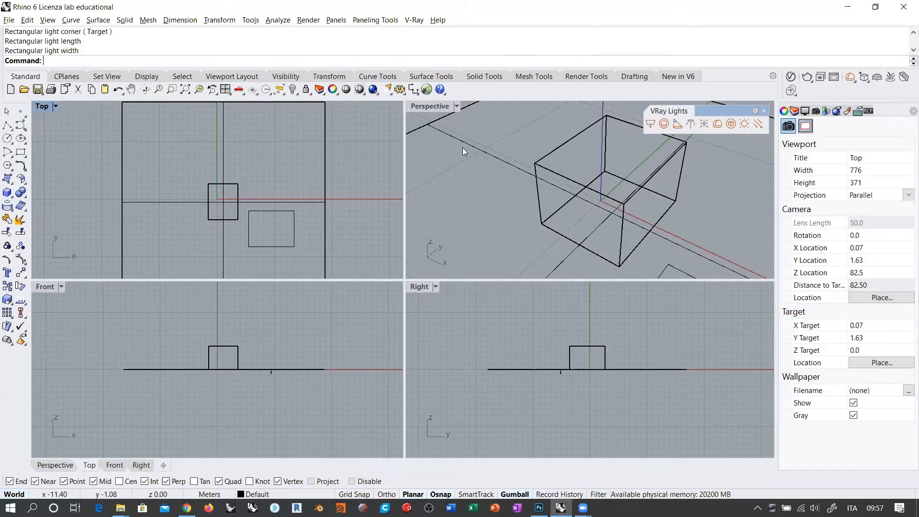
# Sketch two concentric rings in red over the Top view and write a short label inside the inner ring.
pyautogui.moveTo(145, 165); pyautogui.dragTo(142, 187)
pyautogui.moveTo(161, 214); pyautogui.dragTo(209, 230)
pyautogui.moveTo(222, 232)
pyautogui.mouseDown()
pyautogui.moveTo(251, 223)
pyautogui.moveTo(280, 172)
pyautogui.mouseUp()
pyautogui.moveTo(273, 160)
pyautogui.mouseDown()
pyautogui.moveTo(253, 139)
pyautogui.moveTo(141, 177)
pyautogui.mouseUp()
pyautogui.moveTo(145, 197)
pyautogui.mouseDown()
pyautogui.moveTo(158, 215)
pyautogui.moveTo(274, 200)
pyautogui.moveTo(216, 137)
pyautogui.moveTo(184, 140)
pyautogui.mouseUp()
pyautogui.moveTo(195, 160); pyautogui.dragTo(169, 181)
pyautogui.moveTo(181, 189); pyautogui.dragTo(229, 202)
pyautogui.moveTo(240, 167)
pyautogui.mouseDown()
pyautogui.moveTo(221, 157)
pyautogui.moveTo(246, 189)
pyautogui.moveTo(195, 175)
pyautogui.moveTo(223, 181)
pyautogui.moveTo(229, 157)
pyautogui.mouseUp()
pyautogui.moveTo(232, 153)
pyautogui.mouseDown()
pyautogui.moveTo(243, 142)
pyautogui.moveTo(195, 124)
pyautogui.moveTo(143, 144)
pyautogui.moveTo(258, 215)
pyautogui.moveTo(262, 156)
pyautogui.mouseUp()
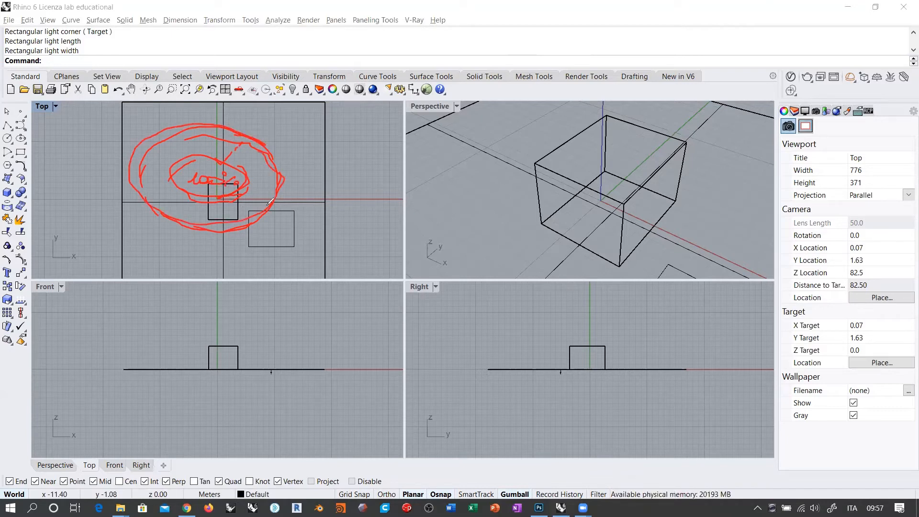
# Add red rays around the outer ring and a small symbol beside it, and clear the annotations.
pyautogui.moveTo(267, 207); pyautogui.dragTo(278, 210)
pyautogui.moveTo(297, 218); pyautogui.dragTo(315, 223)
pyautogui.moveTo(245, 119); pyautogui.dragTo(239, 131)
pyautogui.moveTo(251, 102); pyautogui.dragTo(252, 106)
pyautogui.moveTo(154, 136); pyautogui.dragTo(121, 121)
pyautogui.moveTo(106, 104); pyautogui.dragTo(113, 113)
pyautogui.moveTo(120, 174); pyautogui.dragTo(73, 183)
pyautogui.moveTo(158, 224); pyautogui.dragTo(150, 238)
pyautogui.moveTo(239, 230); pyautogui.dragTo(229, 266)
pyautogui.moveTo(281, 172)
pyautogui.mouseDown()
pyautogui.moveTo(322, 164)
pyautogui.moveTo(300, 146)
pyautogui.moveTo(331, 143)
pyautogui.mouseUp()
pyautogui.moveTo(325, 154); pyautogui.dragTo(324, 157)
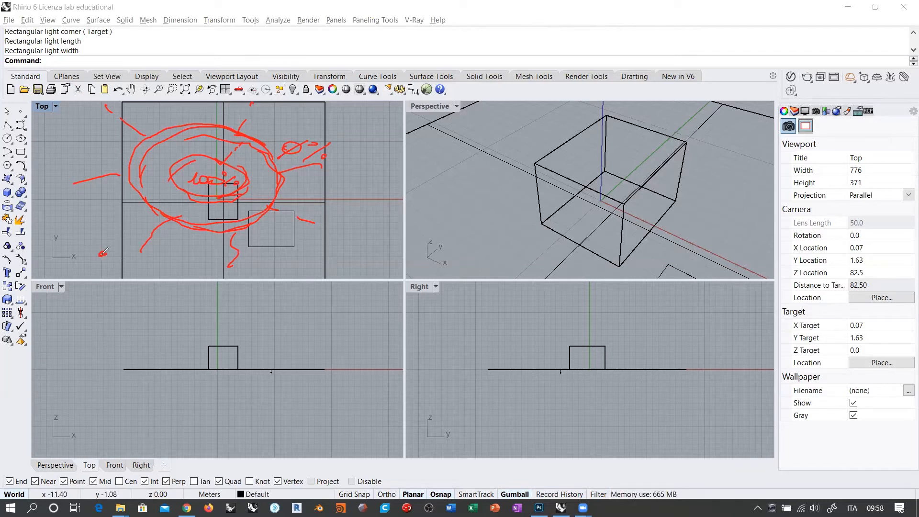
pyautogui.moveTo(101, 254); pyautogui.dragTo(104, 255)
pyautogui.press('Escape')
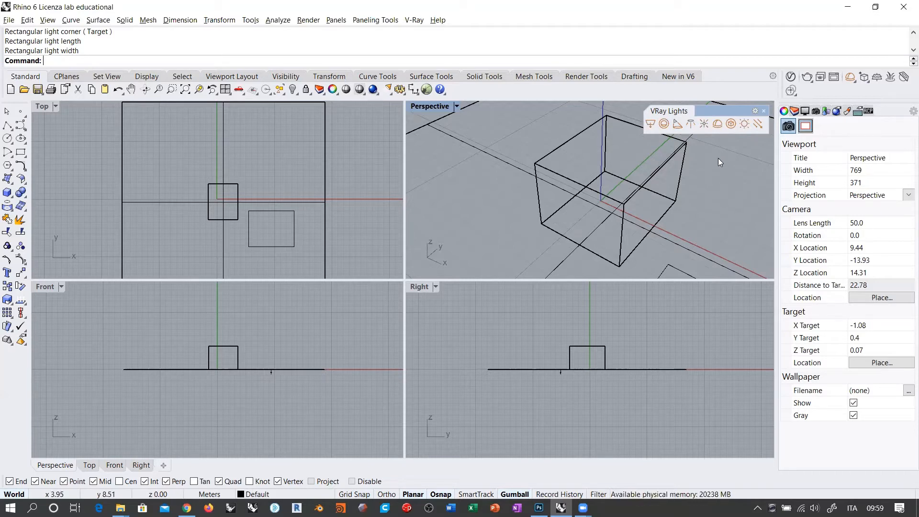
# Examine the rectangle light's outline in the Top view and its direction arrow in the Front view.
pyautogui.click(281, 211)
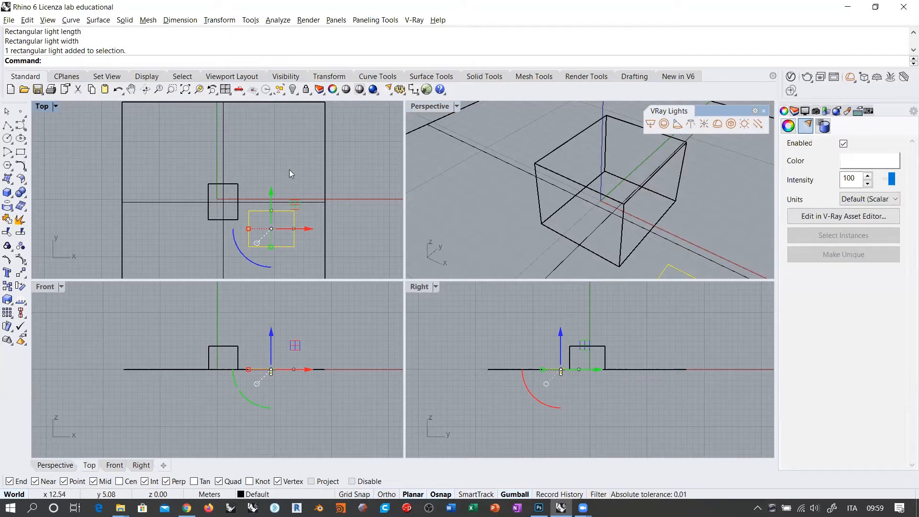
pyautogui.press('Escape')
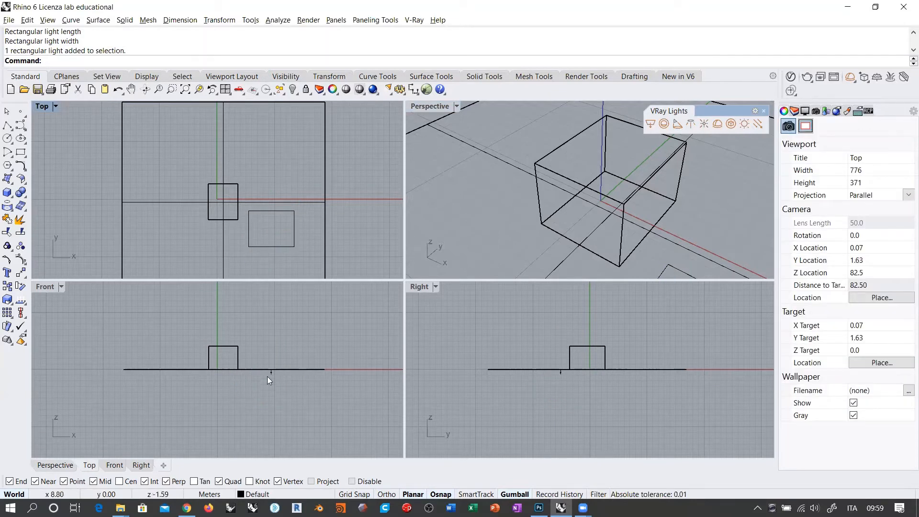
pyautogui.scroll(5, 267, 376)
pyautogui.scroll(2, 233, 335)
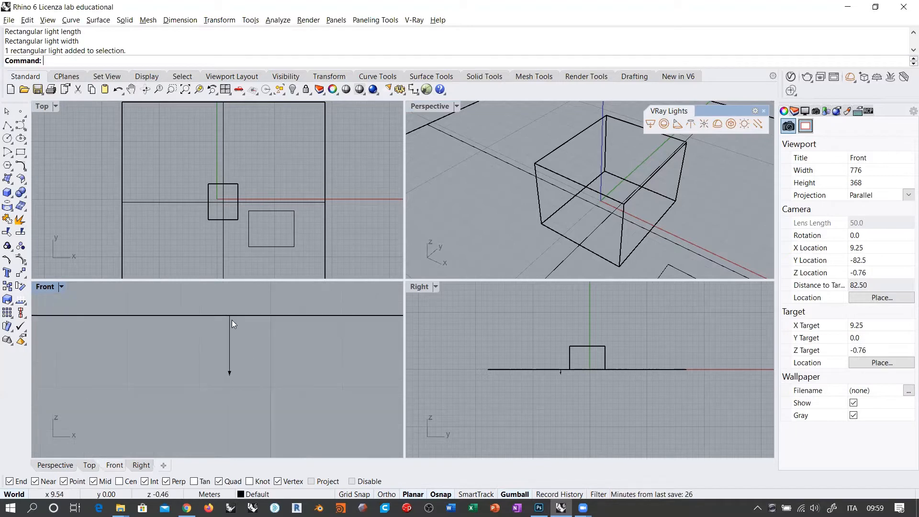
pyautogui.click(229, 369)
pyautogui.press('Escape')
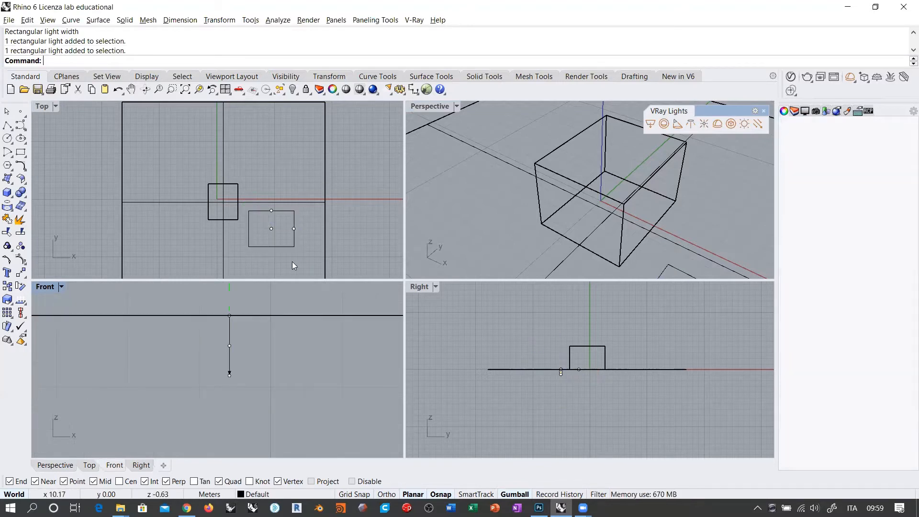
pyautogui.scroll(2, 271, 231)
pyautogui.scroll(3, 272, 233)
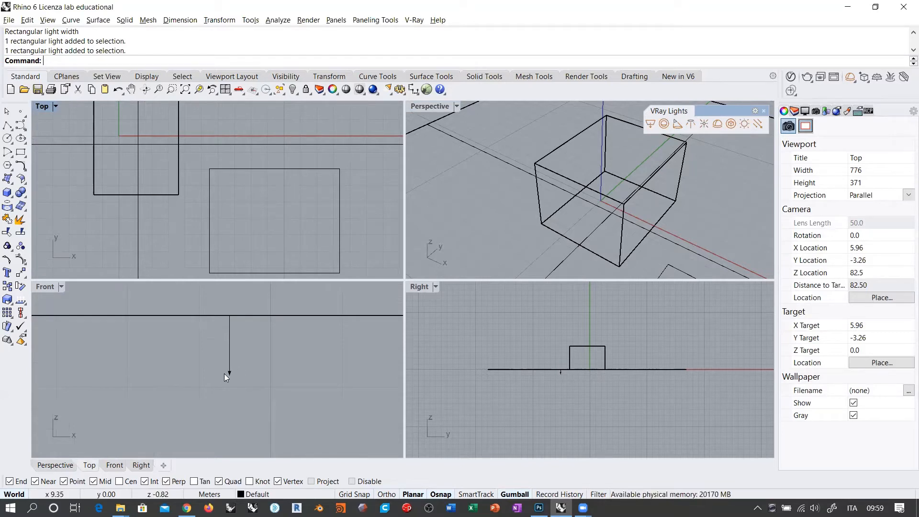
pyautogui.moveTo(294, 225); pyautogui.dragTo(279, 205, button='right')
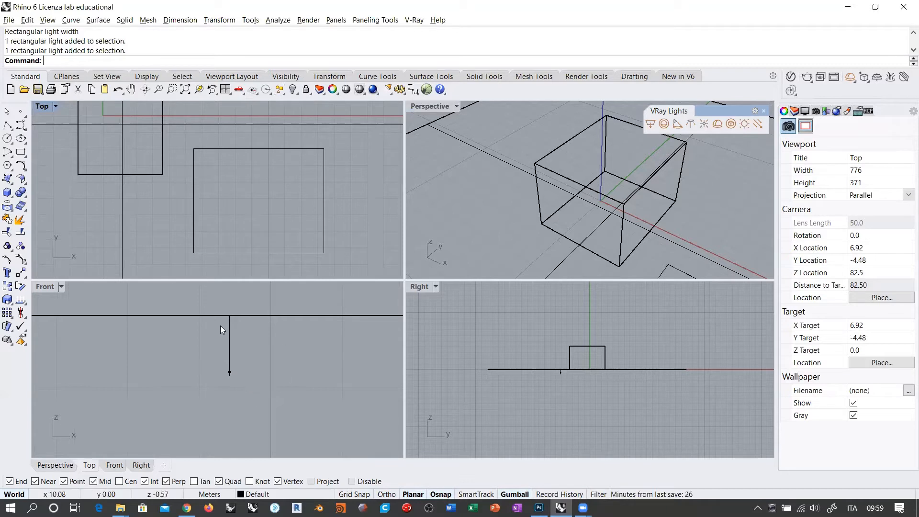
# Move the rectangle light in the Front view to a position high above the box and slightly to its side, and deselect it.
pyautogui.click(255, 388)
pyautogui.scroll(-5, 254, 388)
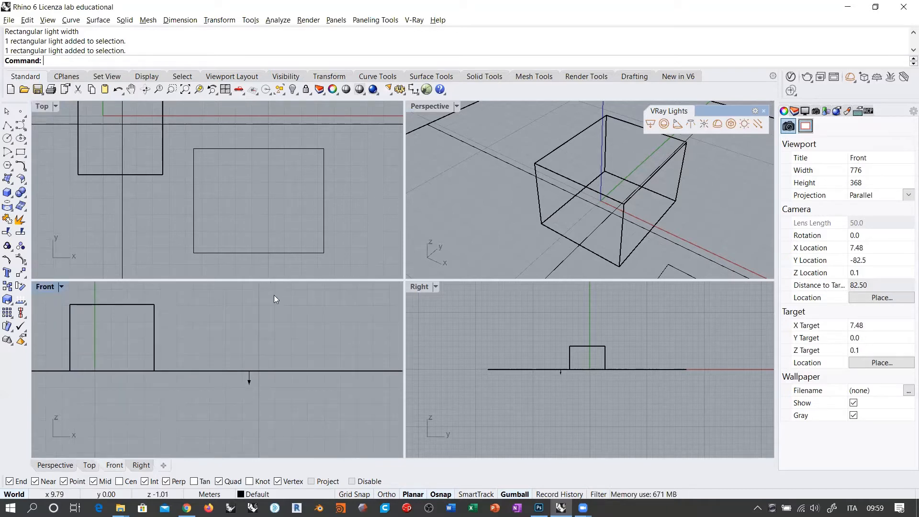
pyautogui.moveTo(530, 350); pyautogui.dragTo(547, 342, button='right')
pyautogui.moveTo(244, 377); pyautogui.dragTo(290, 394, button='right')
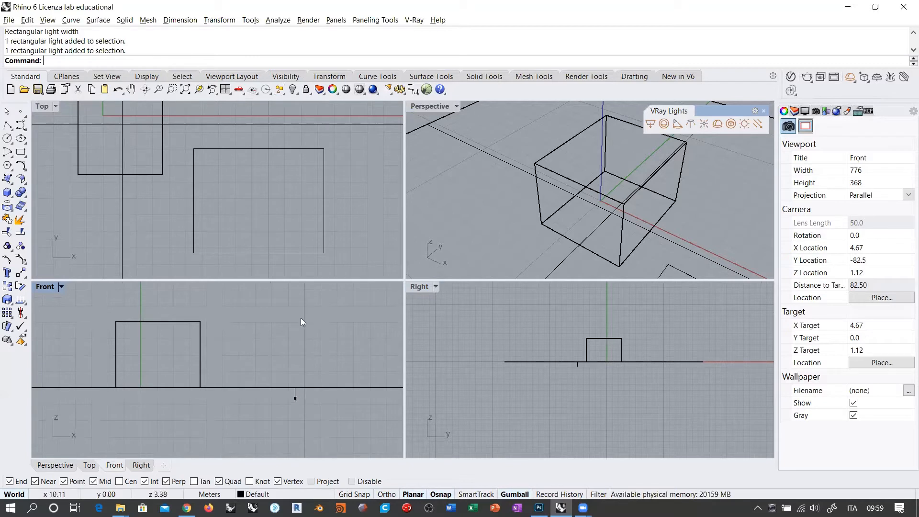
pyautogui.click(294, 400)
pyautogui.scroll(-3, 292, 420)
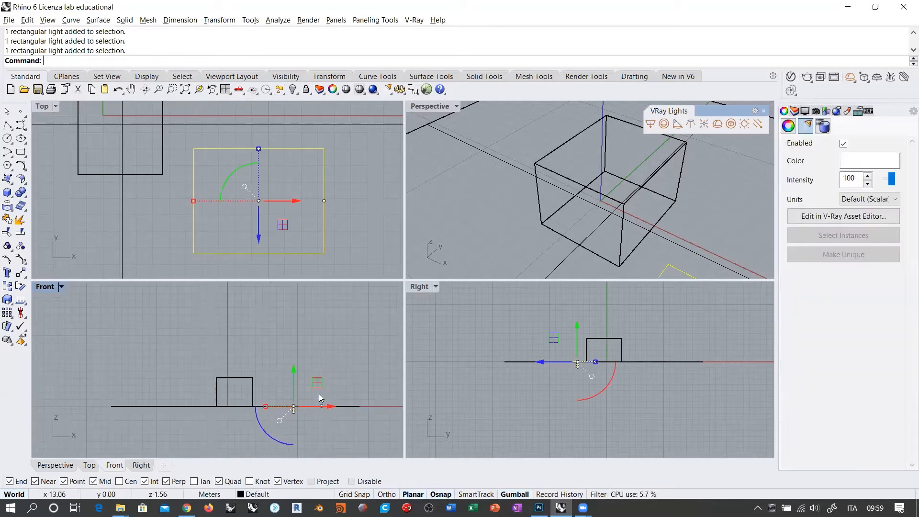
pyautogui.moveTo(319, 394); pyautogui.dragTo(282, 339)
pyautogui.moveTo(282, 339); pyautogui.dragTo(269, 366, button='right')
pyautogui.moveTo(266, 310); pyautogui.dragTo(279, 298)
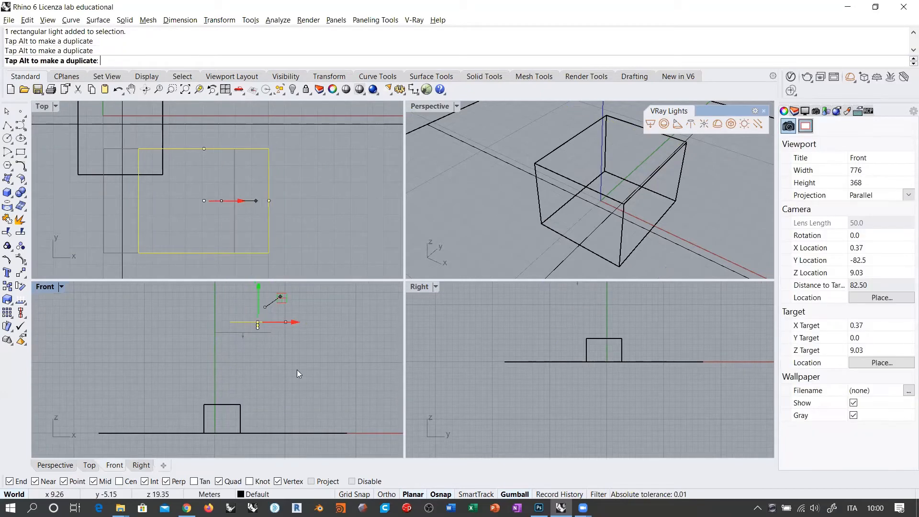
pyautogui.click(296, 370)
pyautogui.click(477, 181)
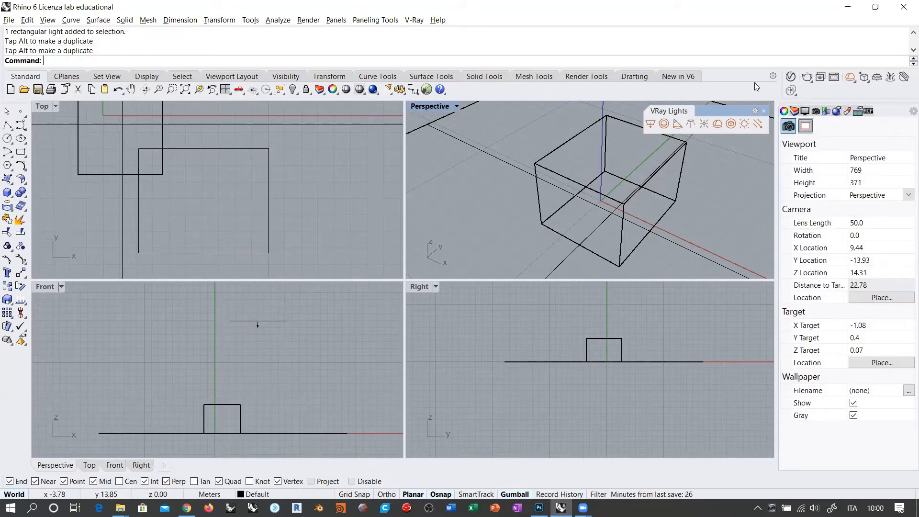
# Render the perspective view with the rectangle light, check the light's parameters and the environment settings, and close the render window.
pyautogui.click(807, 77)
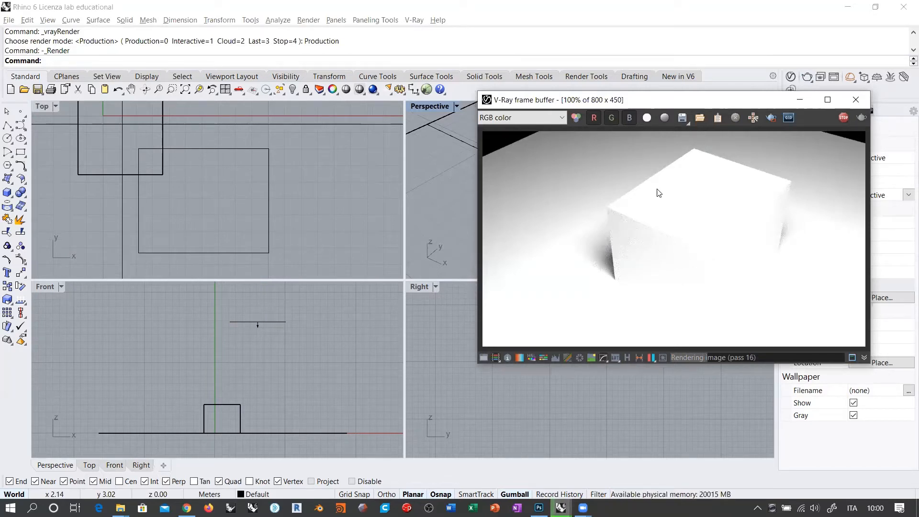
pyautogui.click(792, 76)
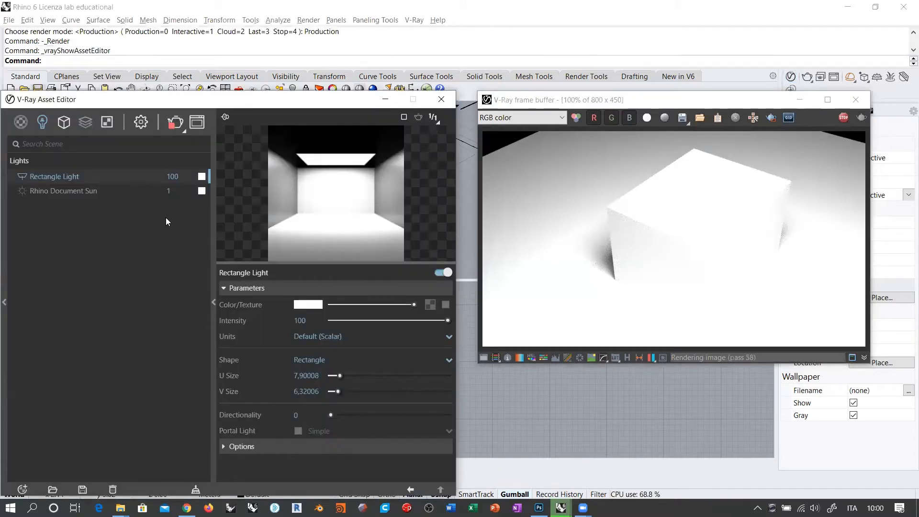
pyautogui.click(140, 122)
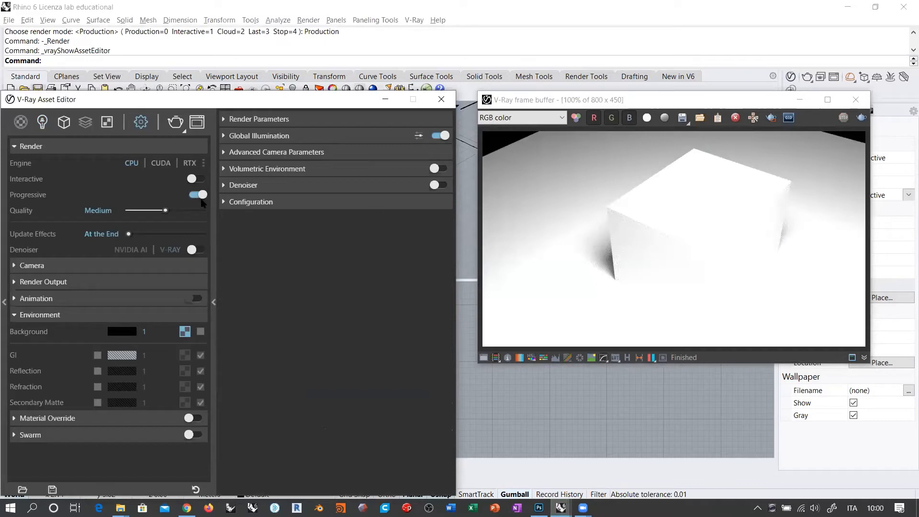
pyautogui.click(819, 128)
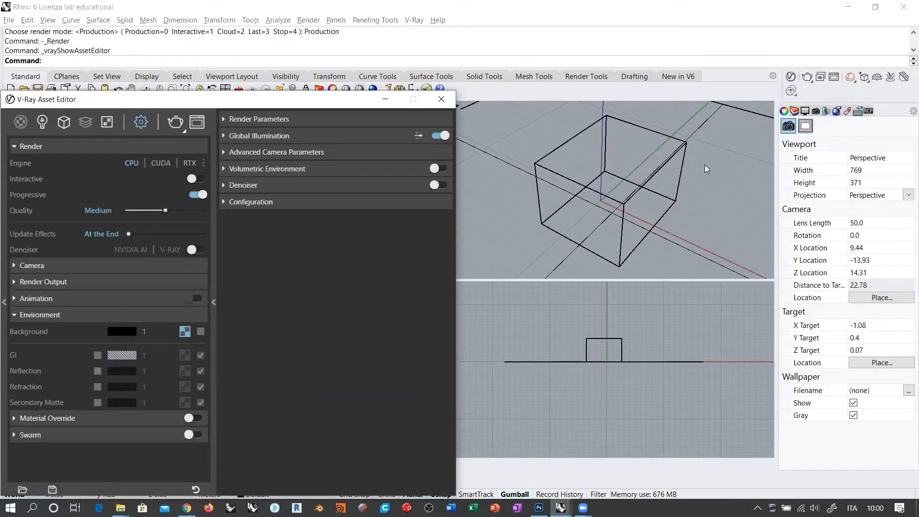
# Move the V-Ray Lights toolbar clear of the Perspective view, and render that view again, stopping the render early.
pyautogui.click(702, 125)
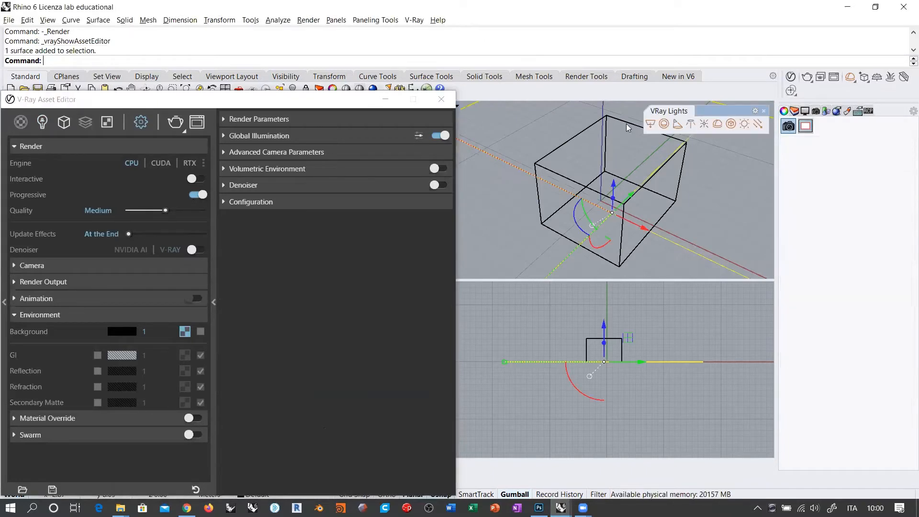
pyautogui.click(626, 122)
pyautogui.click(704, 181)
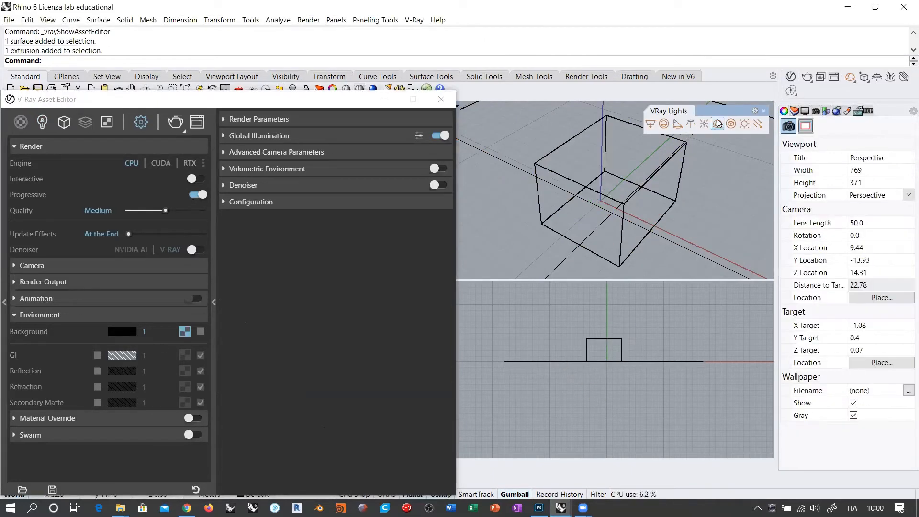
pyautogui.moveTo(721, 111); pyautogui.dragTo(719, 294)
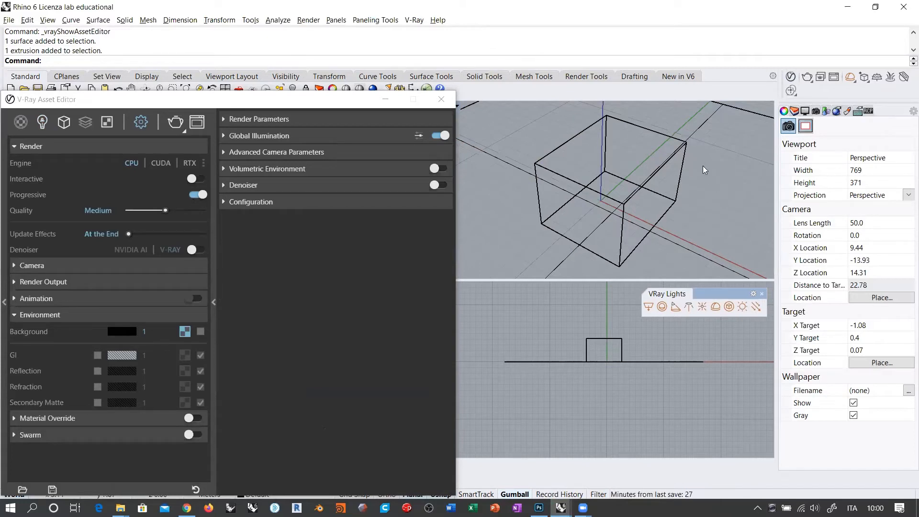
pyautogui.click(807, 78)
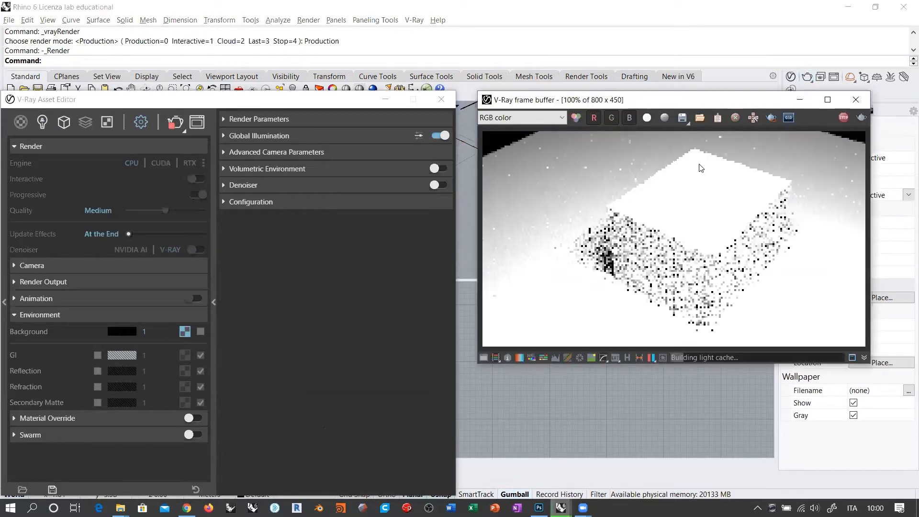
pyautogui.click(844, 118)
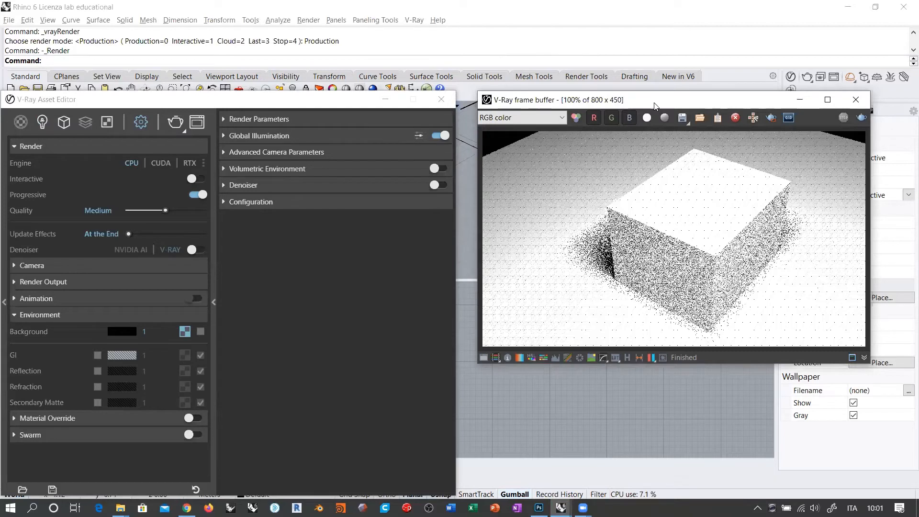
# Place the render window beside the Asset Editor and check the quality settings in the render parameters.
pyautogui.moveTo(655, 106); pyautogui.dragTo(635, 105)
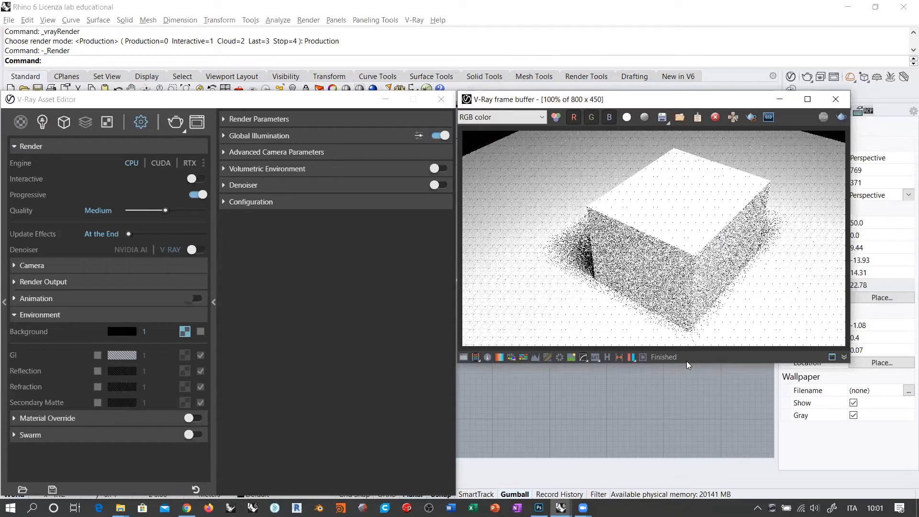
pyautogui.click(221, 119)
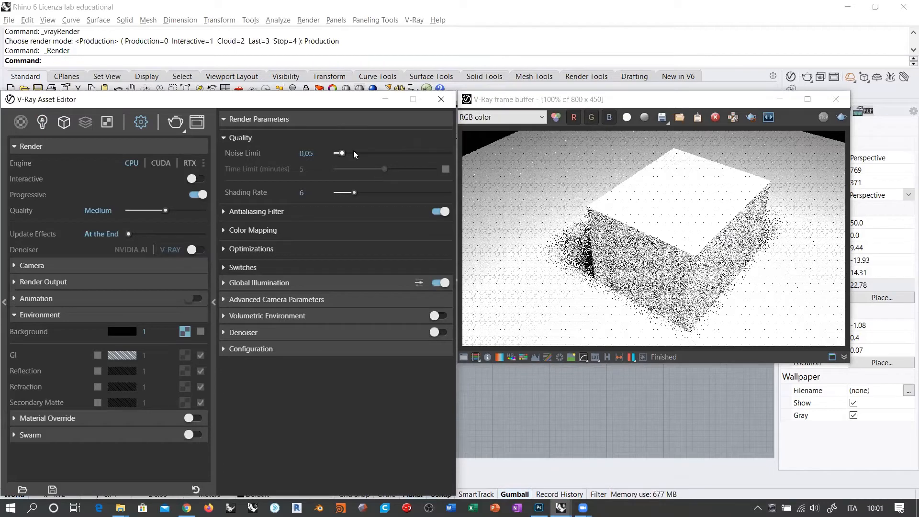
pyautogui.click(228, 120)
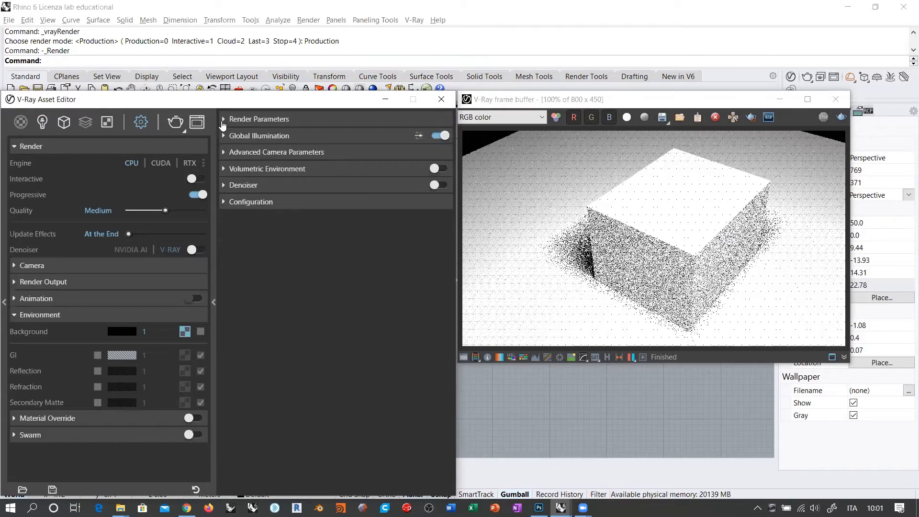
pyautogui.click(622, 251)
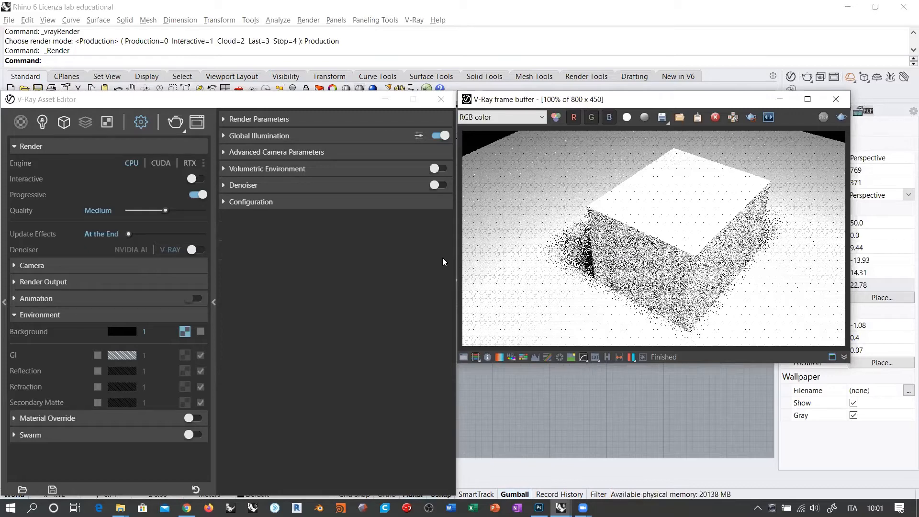
pyautogui.click(400, 253)
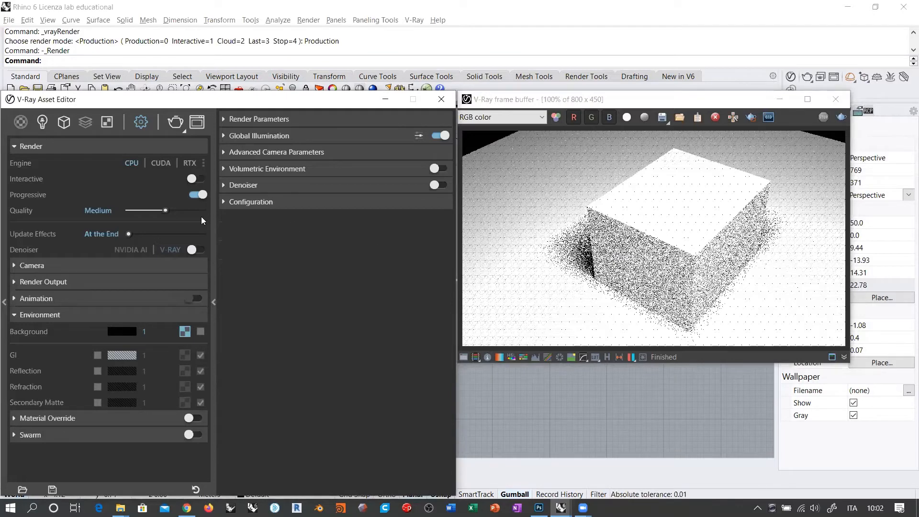
# Turn off progressive rendering and render the perspective view again.
pyautogui.click(197, 195)
pyautogui.click(807, 78)
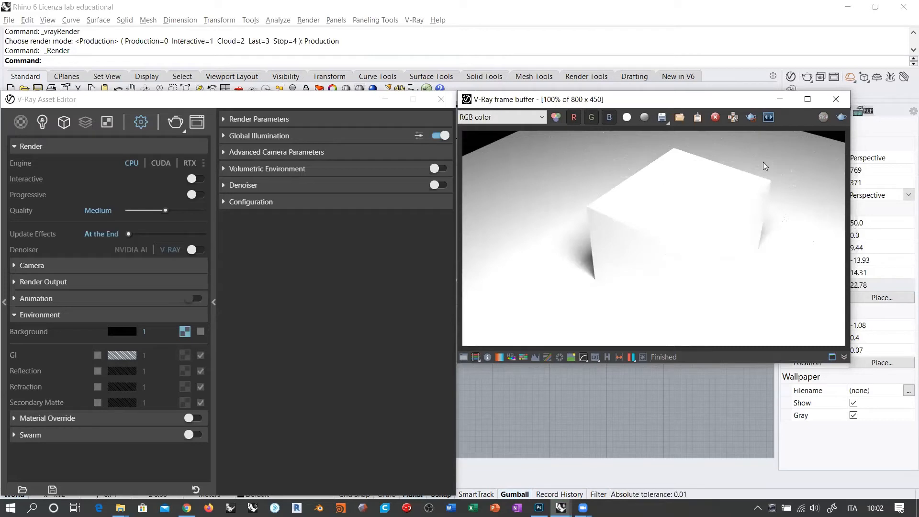
pyautogui.click(807, 77)
# Close the render window, turn off global illumination, and render the perspective view for comparison.
pyautogui.click(836, 99)
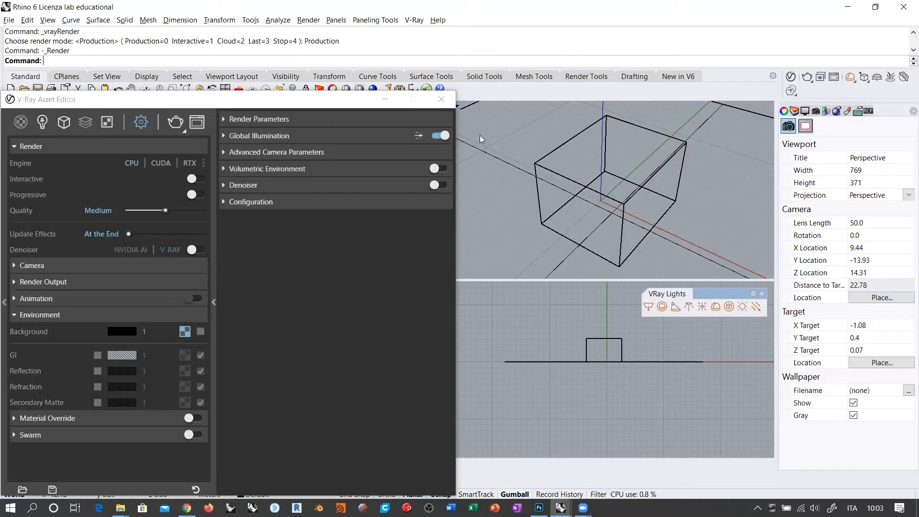
pyautogui.click(443, 135)
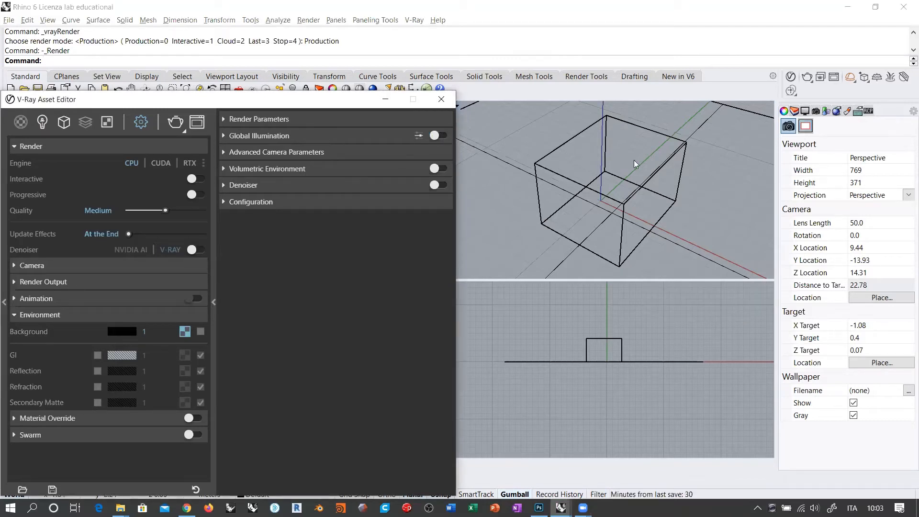
pyautogui.click(808, 77)
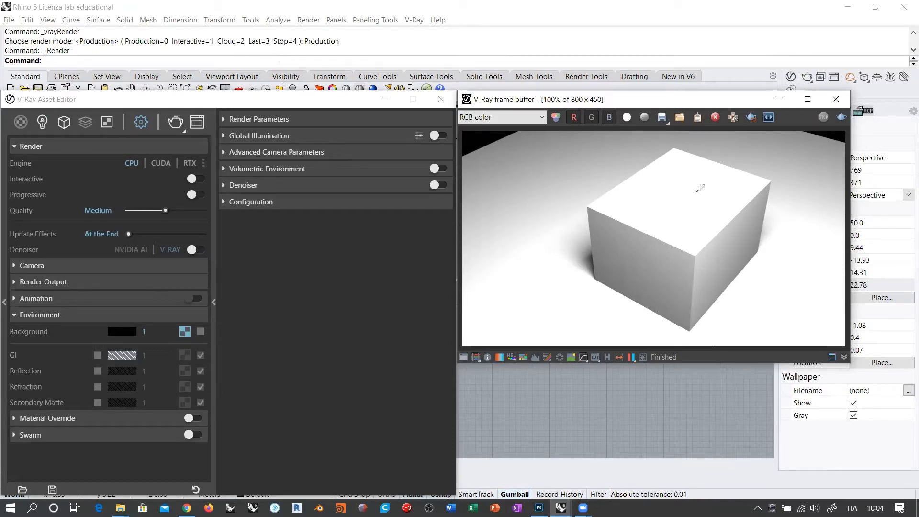
# Annotate the rendered box with a red cross on each visible face and outline its front face.
pyautogui.moveTo(709, 192); pyautogui.dragTo(725, 183)
pyautogui.moveTo(713, 183); pyautogui.dragTo(722, 194)
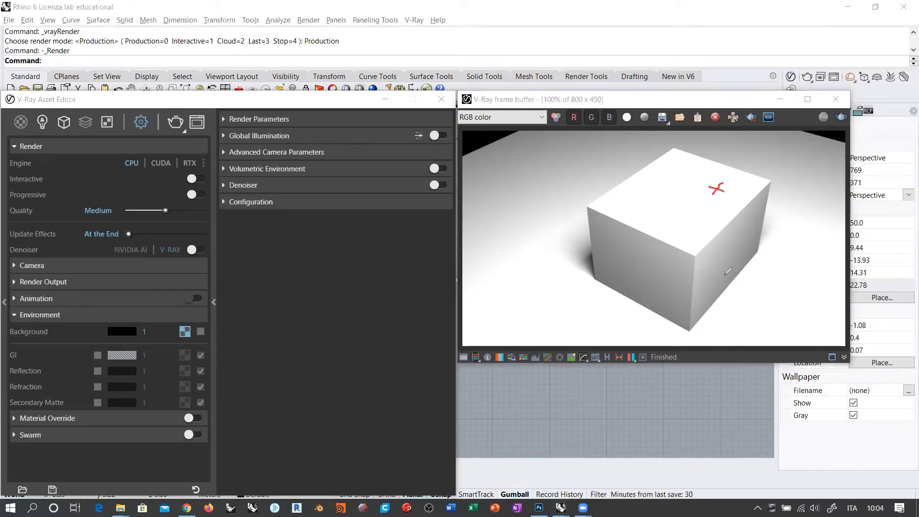
pyautogui.moveTo(668, 261)
pyautogui.mouseDown()
pyautogui.moveTo(655, 271)
pyautogui.moveTo(725, 262)
pyautogui.mouseUp()
pyautogui.moveTo(712, 263); pyautogui.dragTo(722, 272)
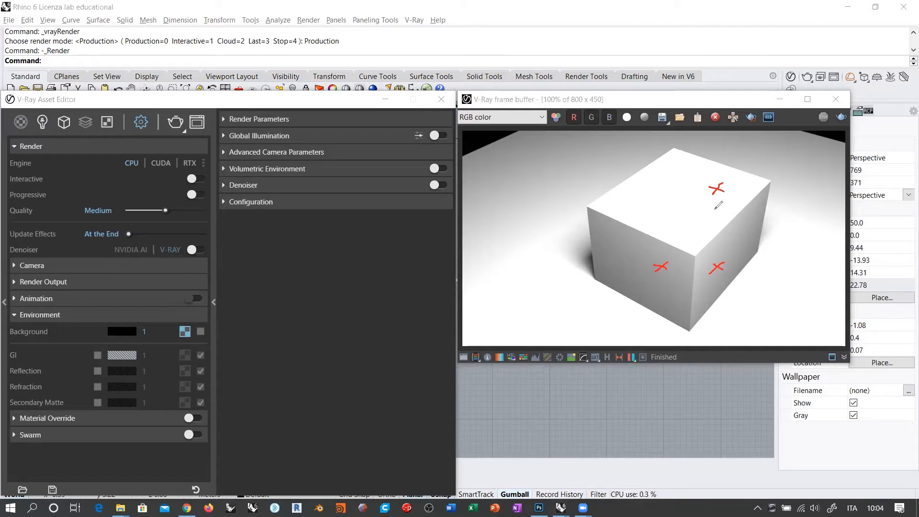
pyautogui.moveTo(589, 214)
pyautogui.mouseDown()
pyautogui.moveTo(594, 275)
pyautogui.moveTo(680, 314)
pyautogui.moveTo(692, 271)
pyautogui.moveTo(684, 255)
pyautogui.mouseUp()
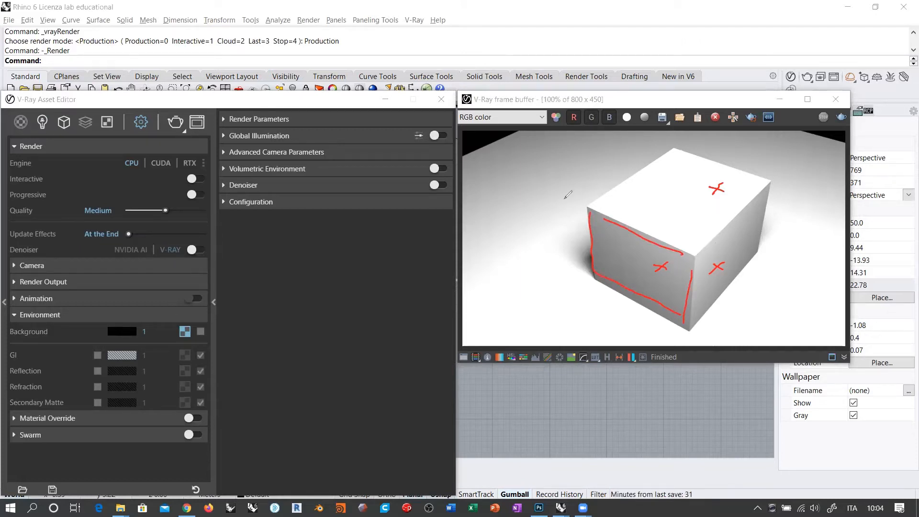
# Sketch a red point light source with rays radiating in all directions beside the rendered box.
pyautogui.moveTo(548, 146)
pyautogui.mouseDown()
pyautogui.moveTo(518, 173)
pyautogui.moveTo(538, 176)
pyautogui.mouseUp()
pyautogui.moveTo(549, 152); pyautogui.dragTo(558, 179)
pyautogui.moveTo(551, 152)
pyautogui.mouseDown()
pyautogui.moveTo(581, 174)
pyautogui.moveTo(527, 141)
pyautogui.mouseUp()
pyautogui.moveTo(540, 150)
pyautogui.mouseDown()
pyautogui.moveTo(493, 152)
pyautogui.moveTo(534, 132)
pyautogui.mouseUp()
pyautogui.moveTo(551, 149); pyautogui.dragTo(574, 145)
pyautogui.moveTo(553, 151); pyautogui.dragTo(588, 167)
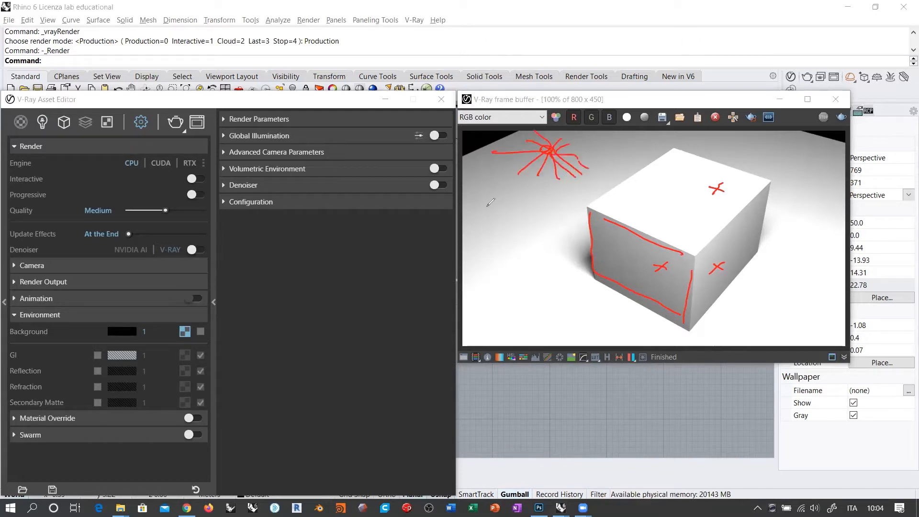
# Sketch a tilted surface facing the drawn light source and connect the two with several rays.
pyautogui.moveTo(472, 196); pyautogui.dragTo(523, 230)
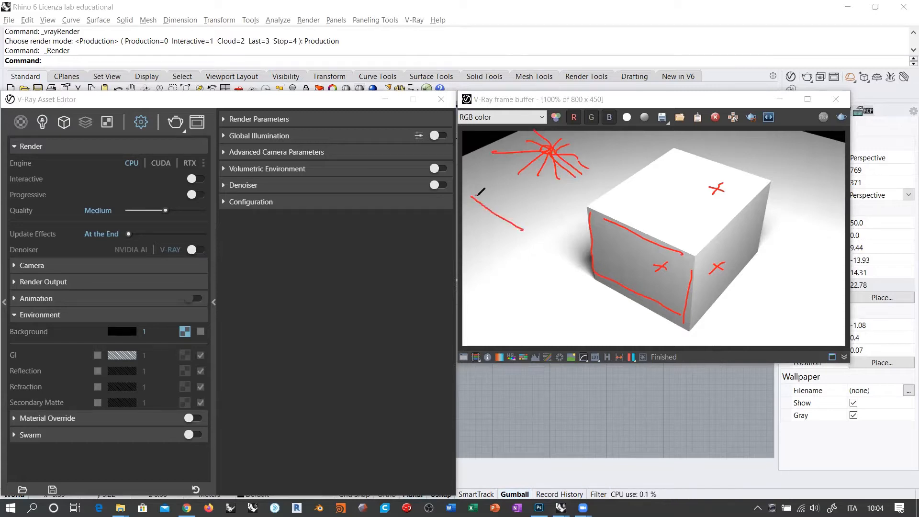
pyautogui.moveTo(474, 196); pyautogui.dragTo(521, 227)
pyautogui.moveTo(521, 227)
pyautogui.mouseDown()
pyautogui.moveTo(476, 197)
pyautogui.moveTo(522, 229)
pyautogui.mouseUp()
pyautogui.moveTo(522, 229)
pyautogui.mouseDown()
pyautogui.moveTo(477, 196)
pyautogui.moveTo(520, 228)
pyautogui.moveTo(481, 192)
pyautogui.moveTo(524, 171)
pyautogui.mouseUp()
pyautogui.moveTo(488, 203); pyautogui.dragTo(539, 167)
pyautogui.moveTo(507, 217)
pyautogui.mouseDown()
pyautogui.moveTo(542, 165)
pyautogui.moveTo(522, 225)
pyautogui.mouseUp()
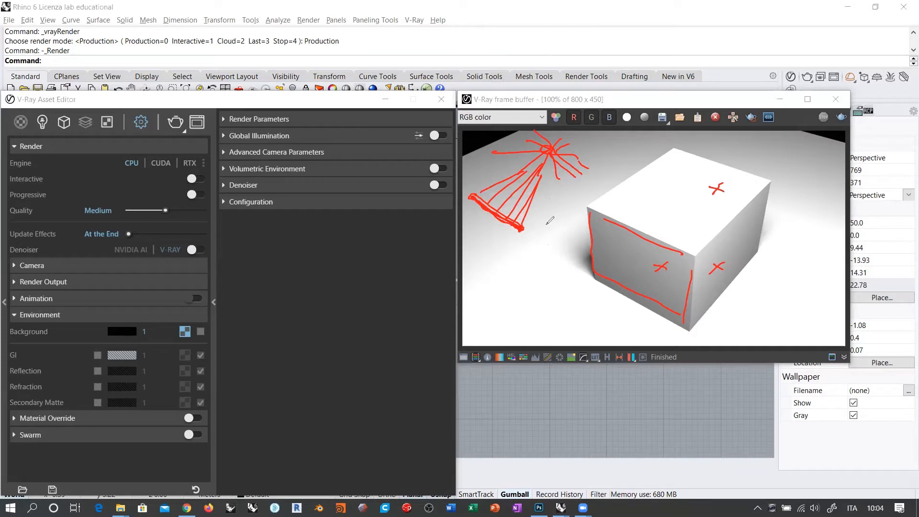
# Sketch a second, steeper surface below the drawn light source and join them with a dashed ray.
pyautogui.moveTo(546, 224); pyautogui.dragTo(533, 280)
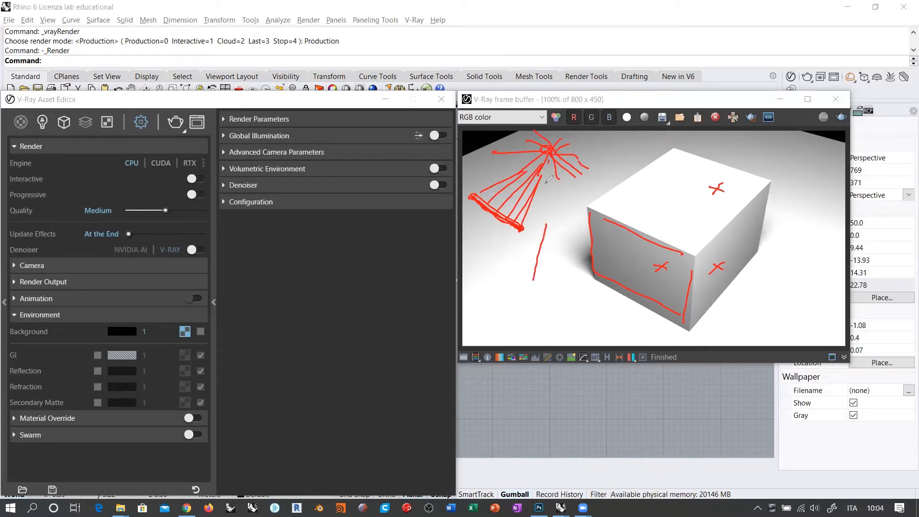
pyautogui.moveTo(546, 182); pyautogui.dragTo(536, 272)
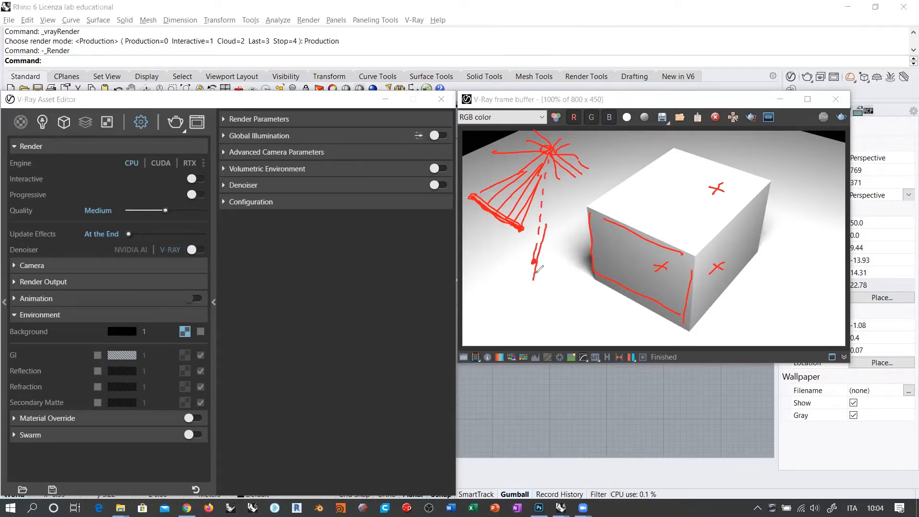
pyautogui.moveTo(551, 221)
pyautogui.mouseDown()
pyautogui.moveTo(525, 289)
pyautogui.moveTo(534, 265)
pyautogui.mouseUp()
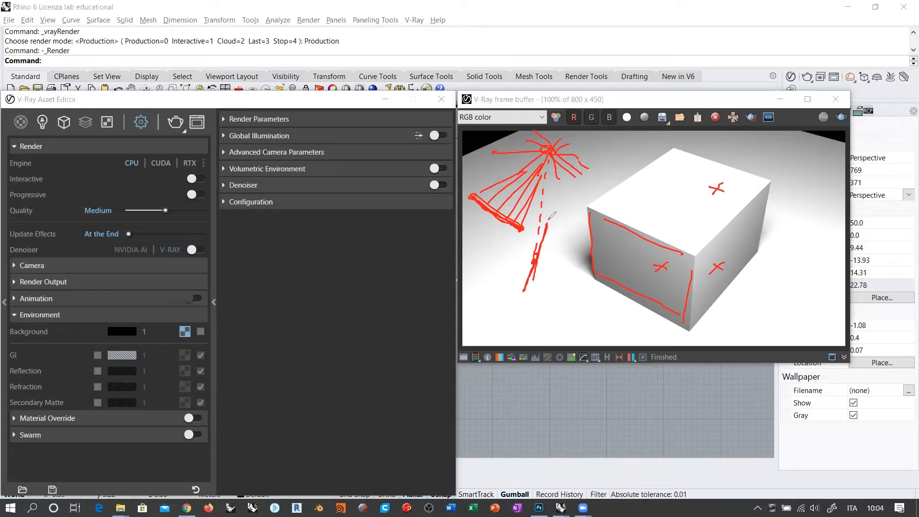
pyautogui.moveTo(548, 220); pyautogui.dragTo(525, 289)
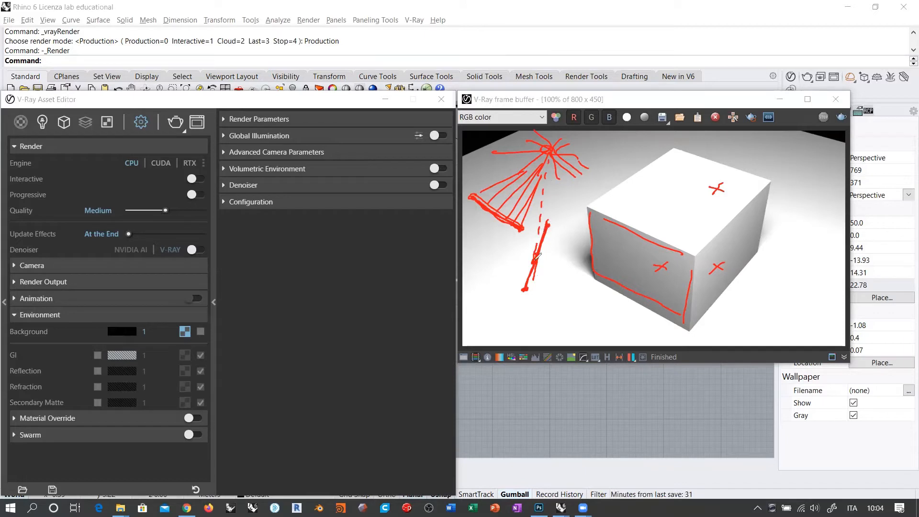
pyautogui.moveTo(552, 227); pyautogui.dragTo(528, 286)
pyautogui.moveTo(549, 173); pyautogui.dragTo(546, 185)
pyautogui.moveTo(544, 204); pyautogui.dragTo(540, 252)
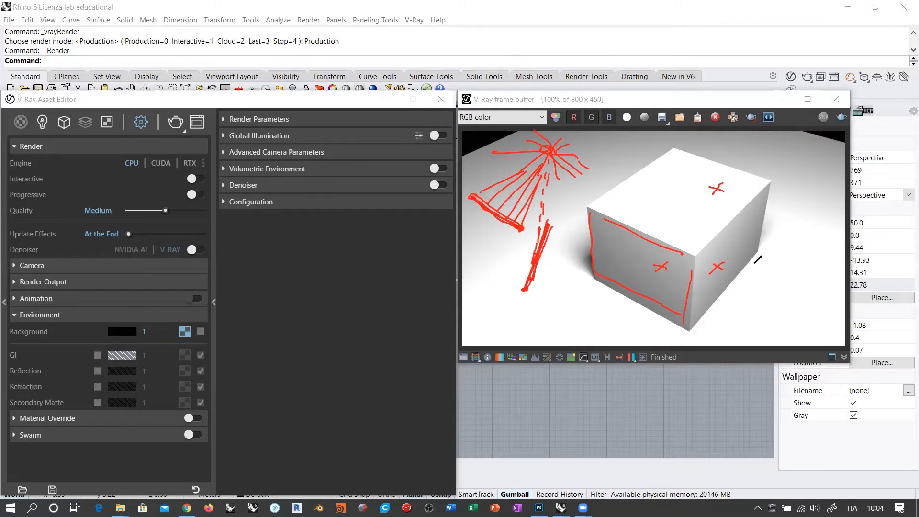
# Write a circled "DIFF" on the rendered box's front face, and clear all the red annotations.
pyautogui.moveTo(623, 256)
pyautogui.mouseDown()
pyautogui.moveTo(646, 268)
pyautogui.moveTo(660, 257)
pyautogui.moveTo(616, 272)
pyautogui.moveTo(667, 262)
pyautogui.mouseUp()
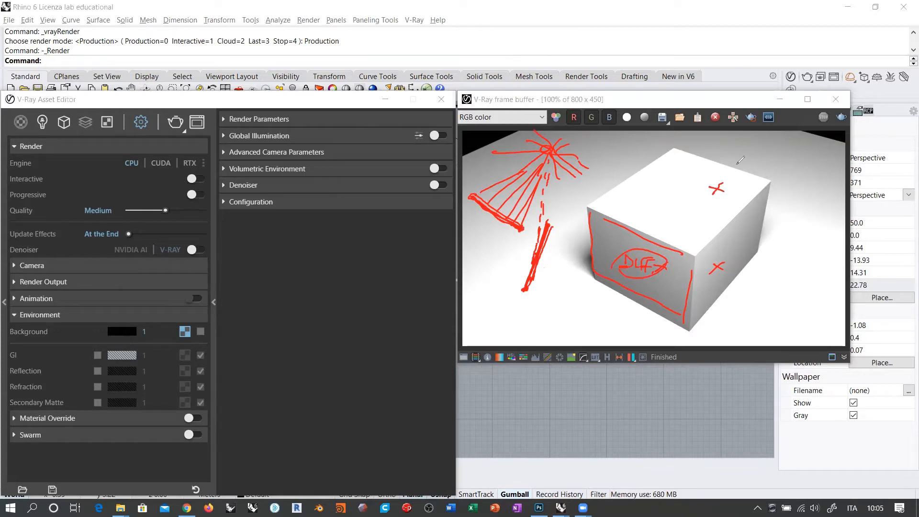
pyautogui.click(527, 95)
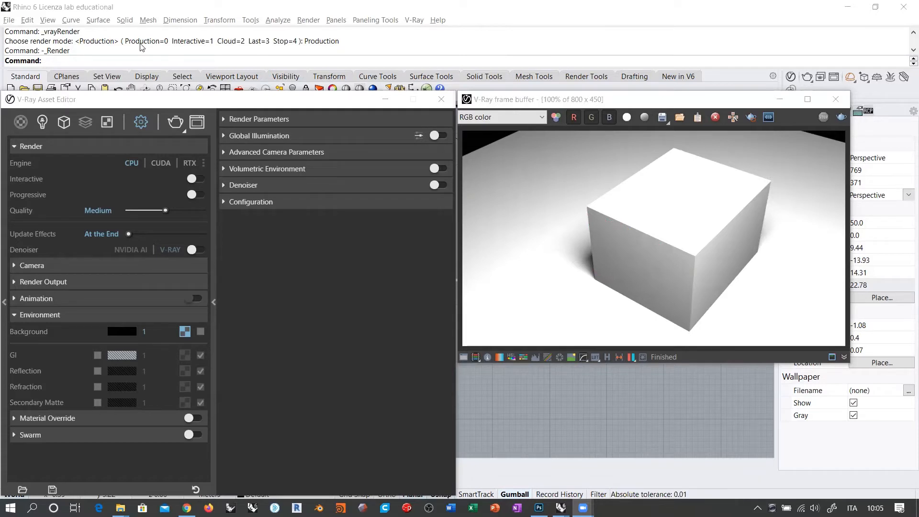
# Sketch a white side-view diagram of a box on a ground line, with a rectangle light and vertical dashed rays above it.
pyautogui.moveTo(236, 404); pyautogui.dragTo(448, 409)
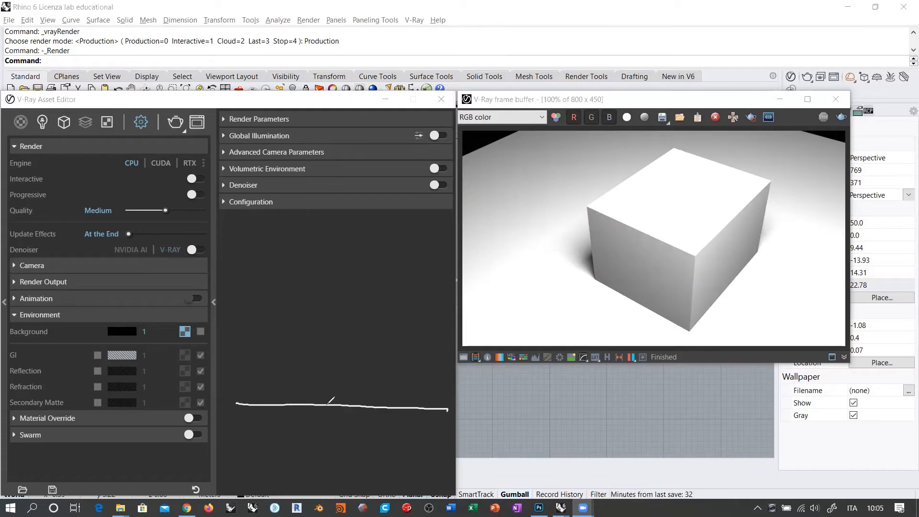
pyautogui.moveTo(328, 404)
pyautogui.mouseDown()
pyautogui.moveTo(329, 378)
pyautogui.moveTo(372, 406)
pyautogui.mouseUp()
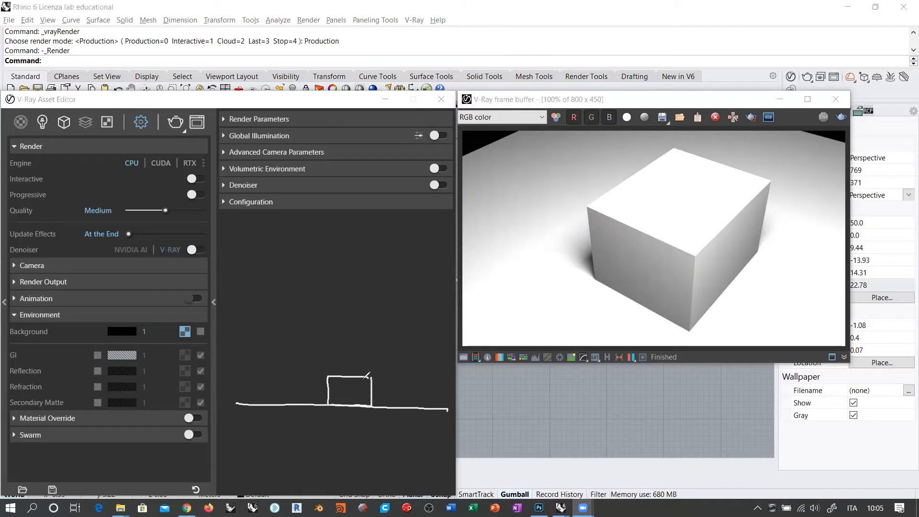
pyautogui.moveTo(280, 314); pyautogui.dragTo(335, 316)
pyautogui.moveTo(278, 319); pyautogui.dragTo(279, 325)
pyautogui.moveTo(278, 328); pyautogui.dragTo(278, 332)
pyautogui.click(279, 345)
pyautogui.moveTo(278, 336)
pyautogui.mouseDown()
pyautogui.moveTo(285, 325)
pyautogui.moveTo(285, 343)
pyautogui.moveTo(292, 325)
pyautogui.mouseUp()
pyautogui.moveTo(293, 328); pyautogui.dragTo(293, 344)
pyautogui.moveTo(301, 322)
pyautogui.mouseDown()
pyautogui.moveTo(301, 346)
pyautogui.moveTo(308, 325)
pyautogui.mouseUp()
pyautogui.moveTo(307, 336)
pyautogui.mouseDown()
pyautogui.moveTo(306, 346)
pyautogui.moveTo(314, 333)
pyautogui.mouseUp()
pyautogui.moveTo(313, 339); pyautogui.dragTo(334, 347)
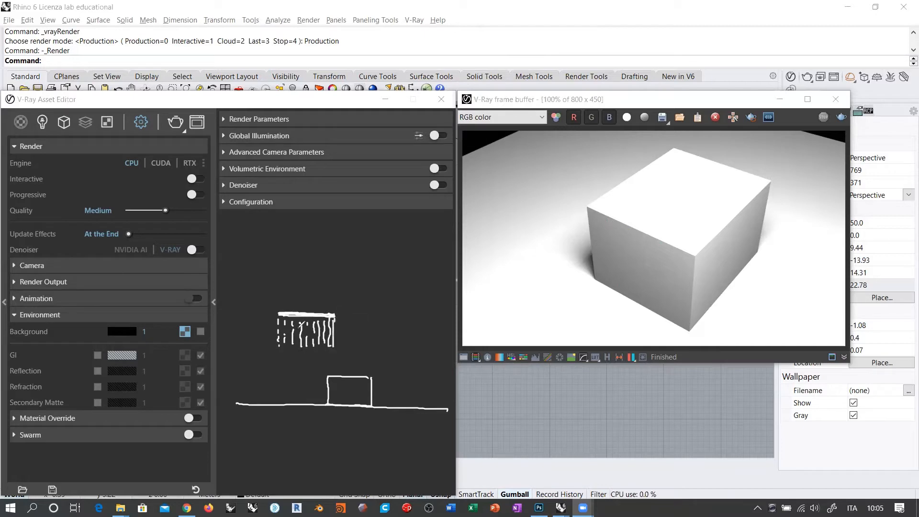
# Extend the sketched light's plane to both sides, add rays fanning out beneath it, and draw a central downward arrow.
pyautogui.moveTo(278, 314); pyautogui.dragTo(276, 317)
pyautogui.moveTo(335, 317); pyautogui.dragTo(375, 317)
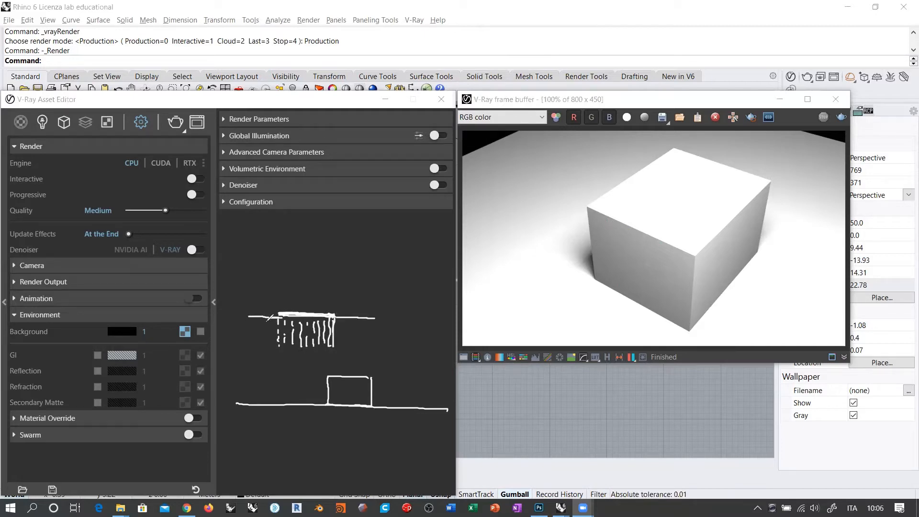
pyautogui.moveTo(276, 320)
pyautogui.mouseDown()
pyautogui.moveTo(245, 330)
pyautogui.moveTo(265, 342)
pyautogui.mouseUp()
pyautogui.moveTo(286, 323); pyautogui.dragTo(277, 345)
pyautogui.moveTo(293, 323)
pyautogui.mouseDown()
pyautogui.moveTo(294, 349)
pyautogui.moveTo(322, 347)
pyautogui.mouseUp()
pyautogui.moveTo(326, 323); pyautogui.dragTo(334, 347)
pyautogui.moveTo(336, 326); pyautogui.dragTo(351, 349)
pyautogui.moveTo(337, 324)
pyautogui.mouseDown()
pyautogui.moveTo(368, 345)
pyautogui.moveTo(371, 335)
pyautogui.mouseUp()
pyautogui.moveTo(337, 320); pyautogui.dragTo(380, 320)
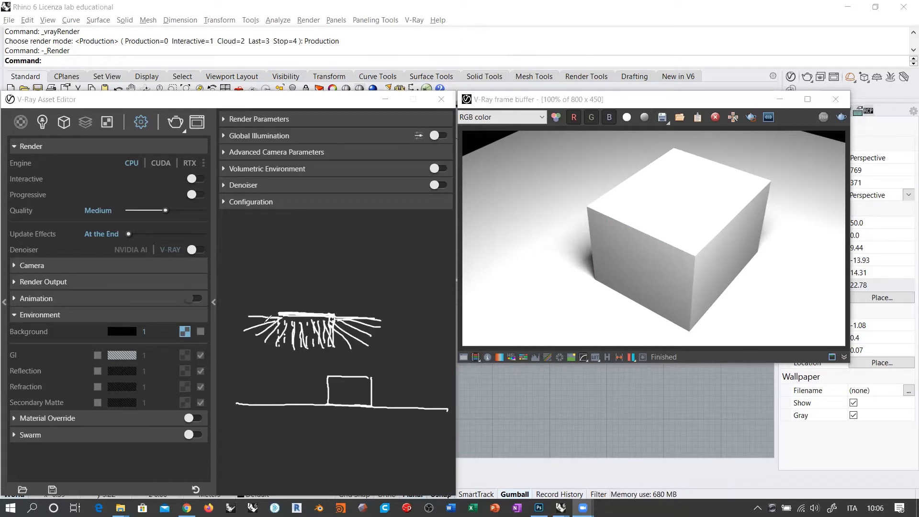
pyautogui.moveTo(265, 308)
pyautogui.mouseDown()
pyautogui.moveTo(259, 314)
pyautogui.moveTo(386, 318)
pyautogui.mouseUp()
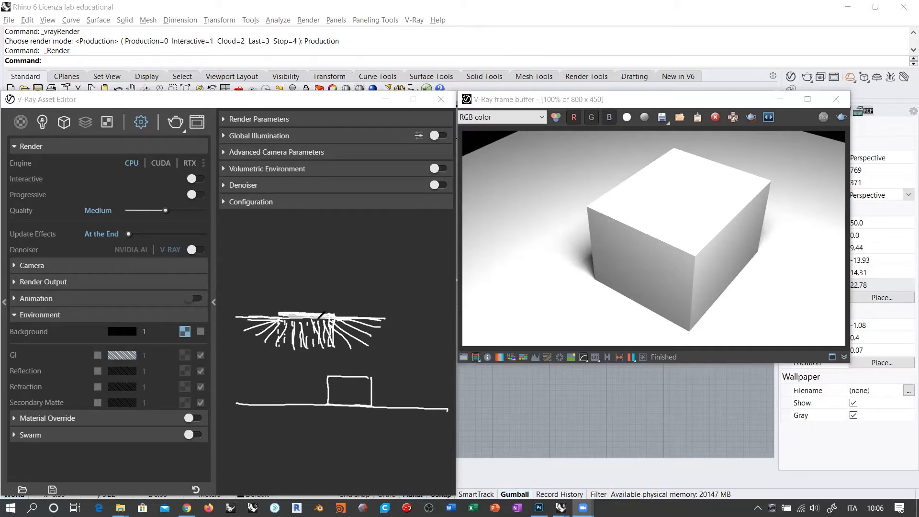
pyautogui.moveTo(280, 314)
pyautogui.mouseDown()
pyautogui.moveTo(308, 317)
pyautogui.moveTo(307, 367)
pyautogui.mouseUp()
pyautogui.moveTo(307, 331)
pyautogui.mouseDown()
pyautogui.moveTo(307, 368)
pyautogui.moveTo(314, 361)
pyautogui.mouseUp()
# Trace red rays from both ends of the sketched light past the box, mark the shadow limits on the ground, and clear the diagram.
pyautogui.moveTo(277, 320)
pyautogui.mouseDown()
pyautogui.moveTo(257, 320)
pyautogui.moveTo(270, 331)
pyautogui.moveTo(295, 325)
pyautogui.mouseUp()
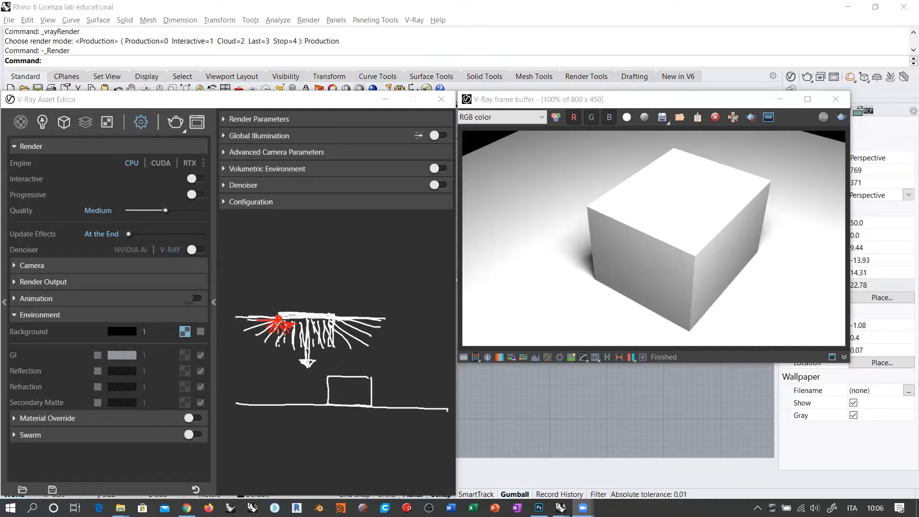
pyautogui.moveTo(293, 326)
pyautogui.mouseDown()
pyautogui.moveTo(415, 383)
pyautogui.moveTo(447, 410)
pyautogui.mouseUp()
pyautogui.moveTo(280, 321); pyautogui.dragTo(422, 400)
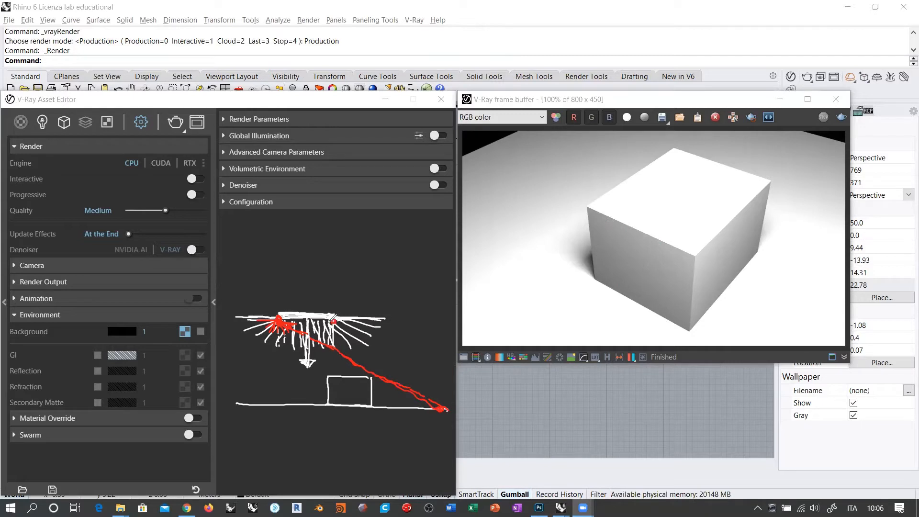
pyautogui.moveTo(332, 320)
pyautogui.mouseDown()
pyautogui.moveTo(324, 327)
pyautogui.moveTo(347, 328)
pyautogui.moveTo(396, 408)
pyautogui.mouseUp()
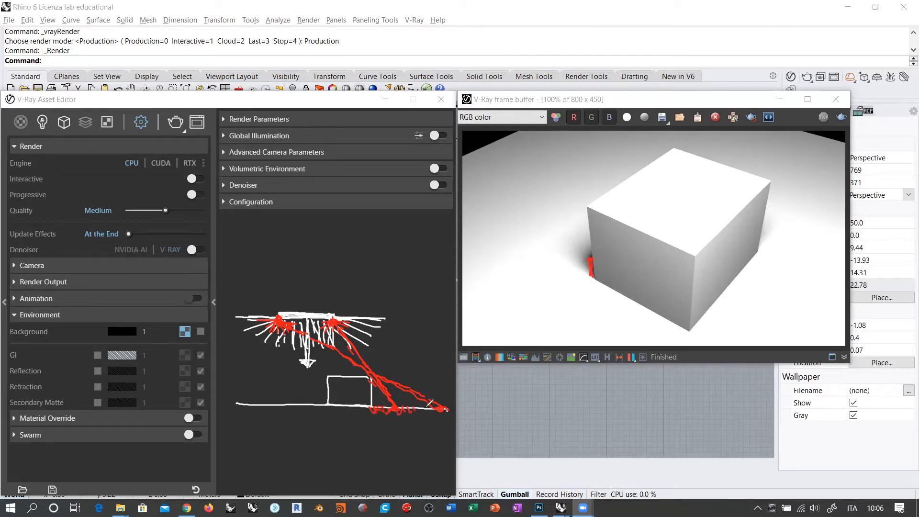
pyautogui.moveTo(395, 410); pyautogui.dragTo(394, 430)
pyautogui.moveTo(441, 410); pyautogui.dragTo(441, 430)
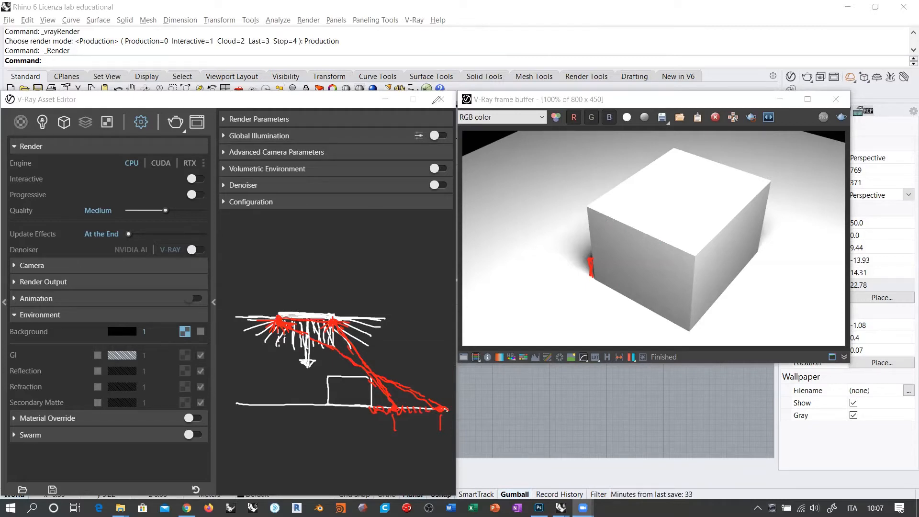
pyautogui.press('Escape')
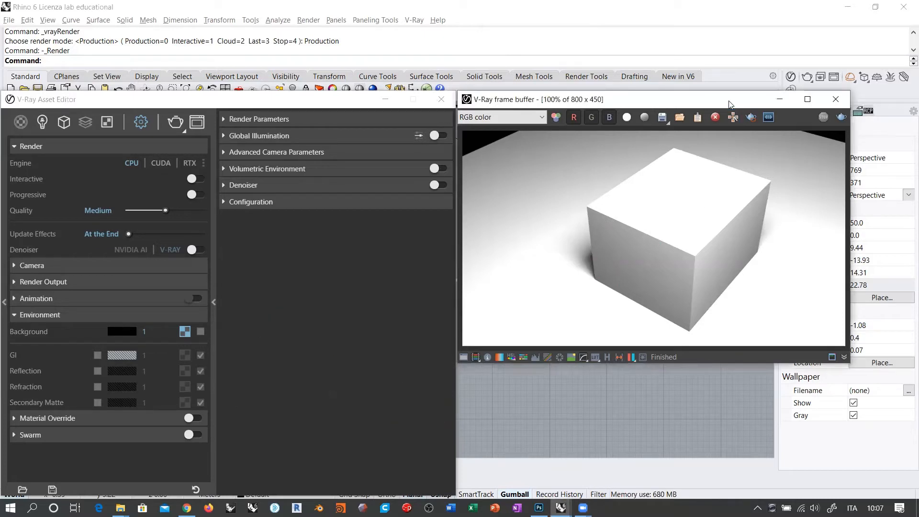
# Show the rectangle light's parameters in the Asset Editor and move the render window down to uncover the Perspective view.
pyautogui.click(42, 122)
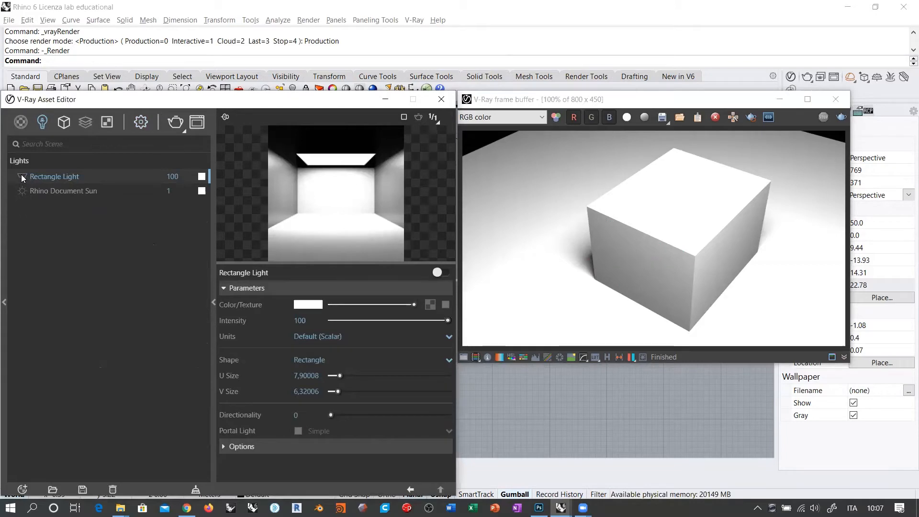
pyautogui.moveTo(700, 99); pyautogui.dragTo(692, 249)
pyautogui.click(699, 174)
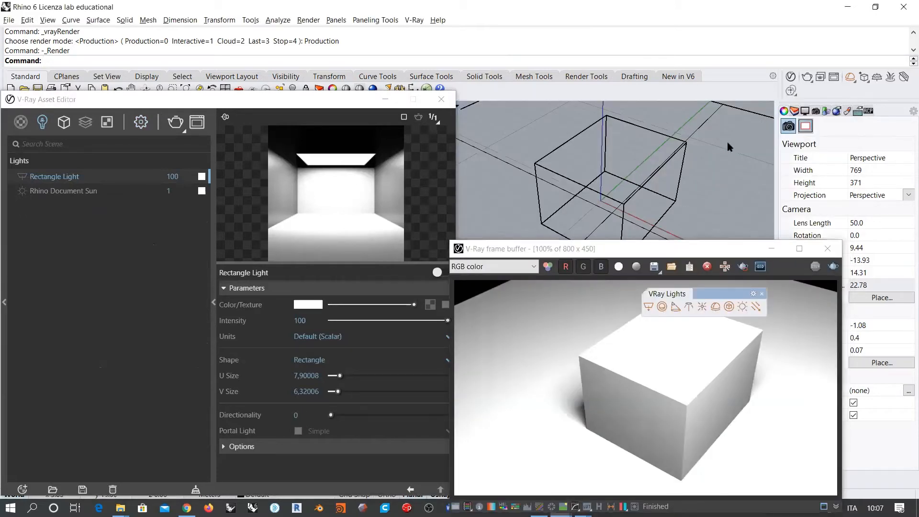
# Close the render and Asset Editor windows and draw a spotlight with its cone base centred under the box and its apex about 14.5 m away.
pyautogui.click(827, 248)
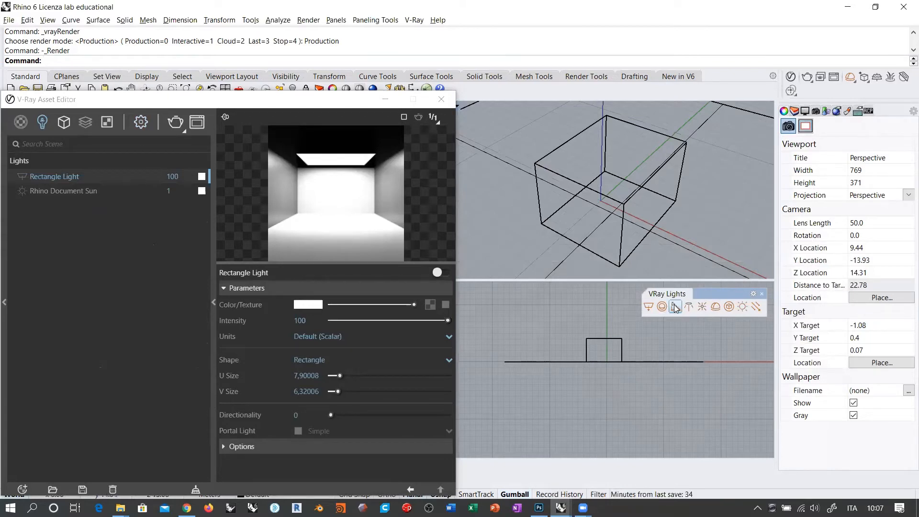
pyautogui.click(442, 99)
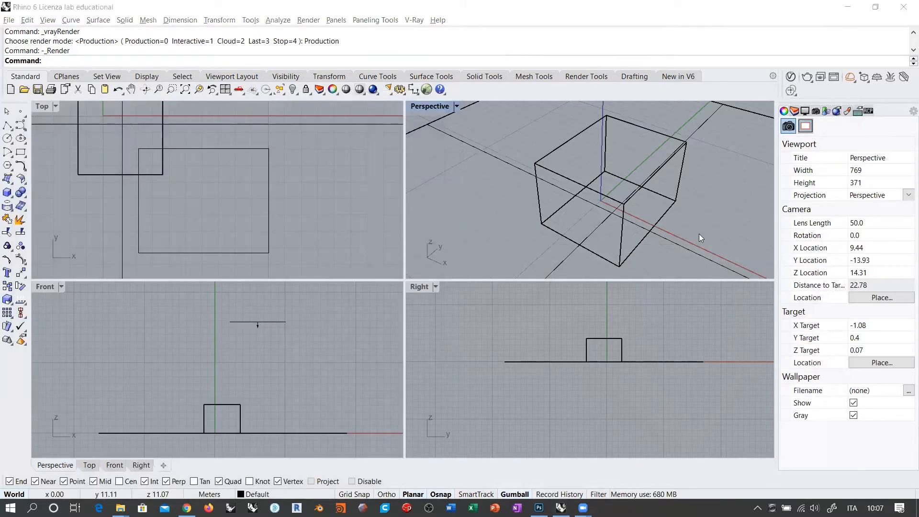
pyautogui.click(676, 308)
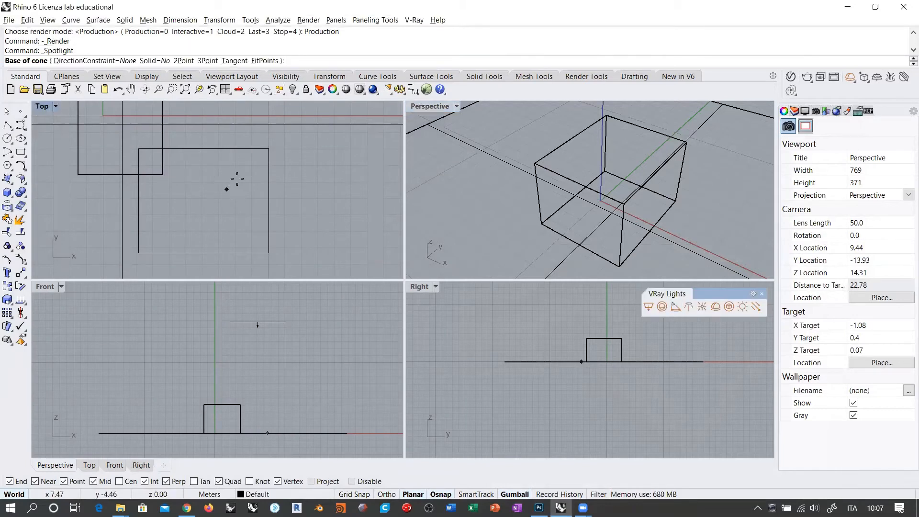
pyautogui.scroll(-3, 270, 196)
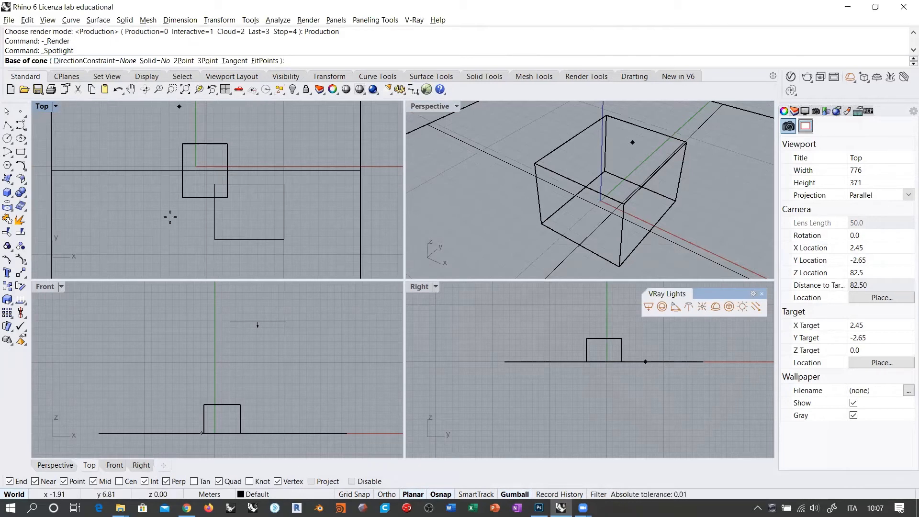
pyautogui.scroll(5, 169, 215)
pyautogui.click(245, 143)
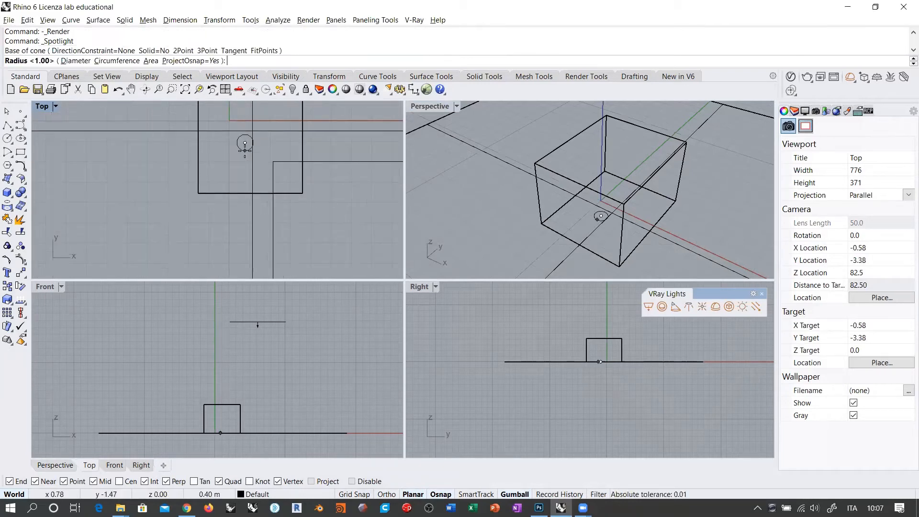
pyautogui.scroll(-6, 245, 143)
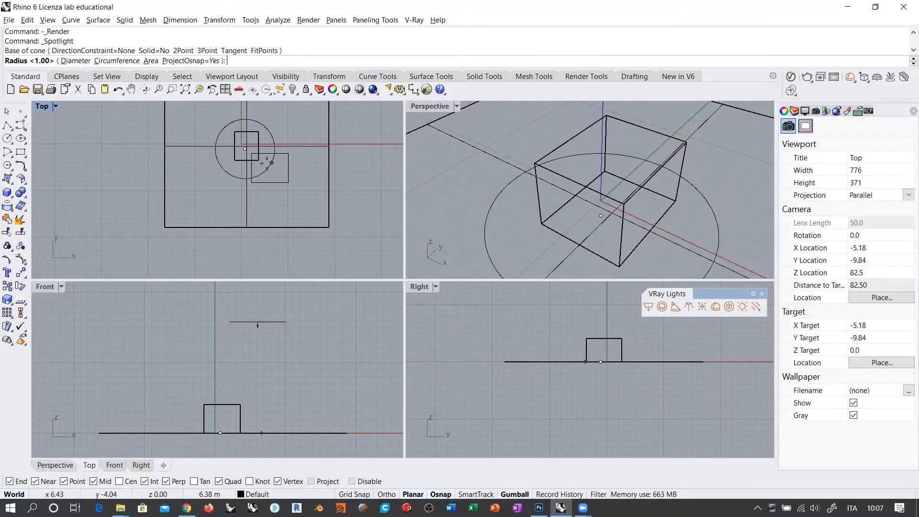
pyautogui.click(261, 153)
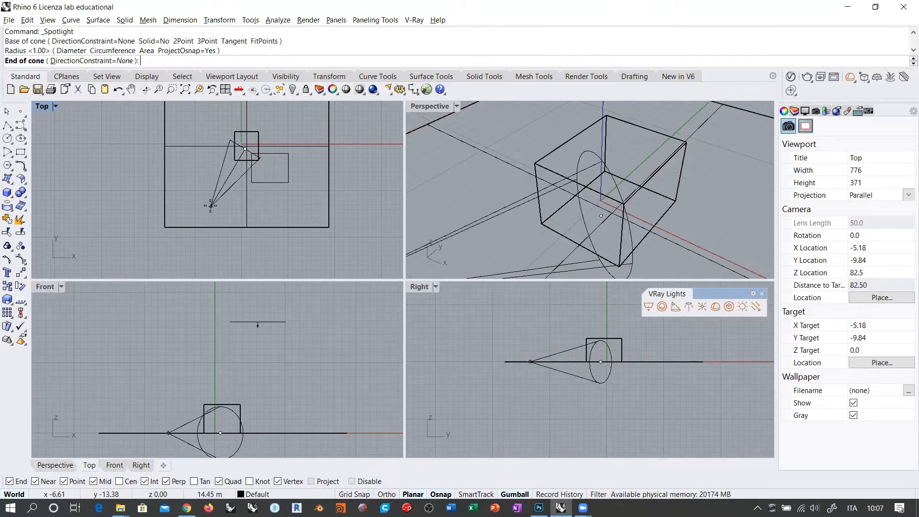
pyautogui.click(210, 205)
# Raise the spotlight's location point well above the ground plane in the Front view.
pyautogui.click(229, 188)
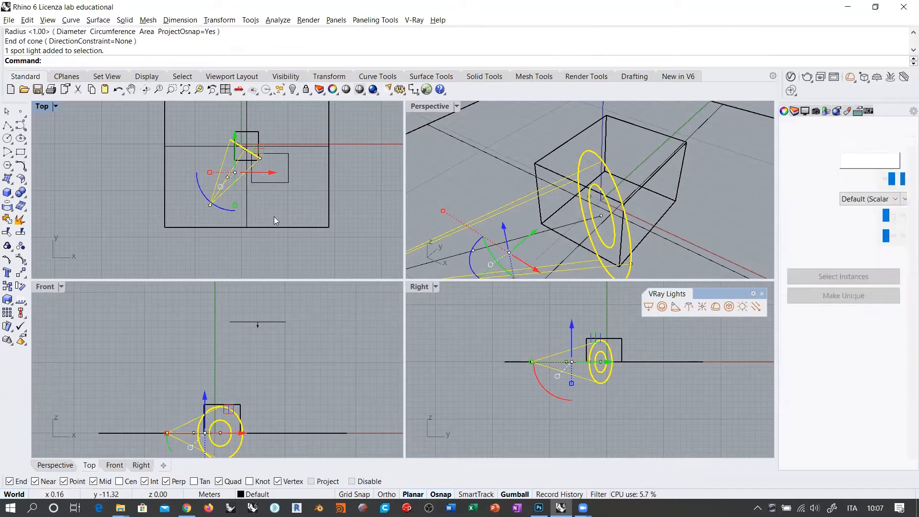
pyautogui.click(274, 216)
pyautogui.click(225, 182)
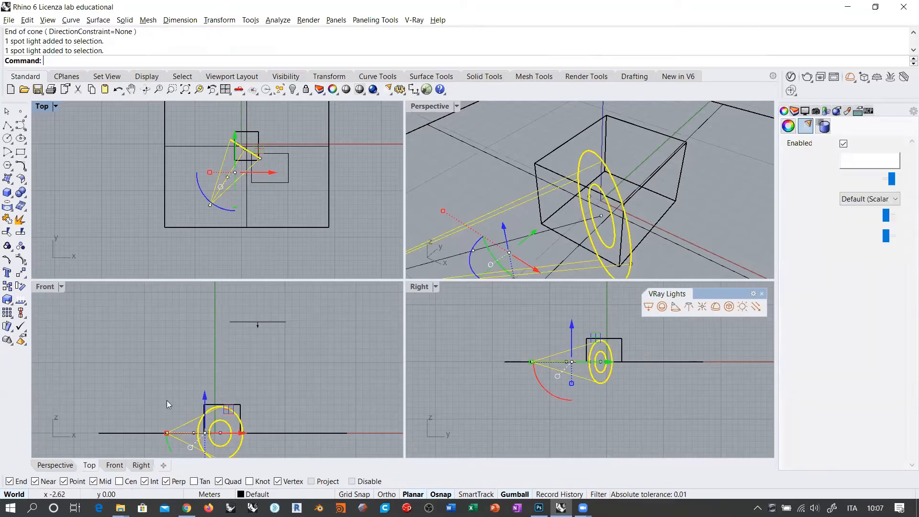
pyautogui.click(172, 443)
pyautogui.click(168, 434)
pyautogui.moveTo(197, 407); pyautogui.dragTo(194, 331)
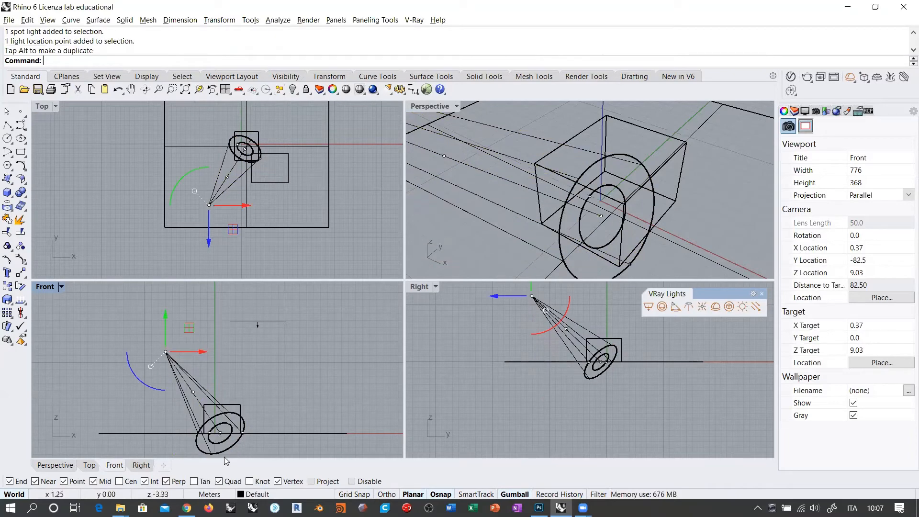
# Raise the spotlight's target point to about the middle of the box and widen the light cone beyond the box's outline.
pyautogui.click(220, 436)
pyautogui.click(220, 436)
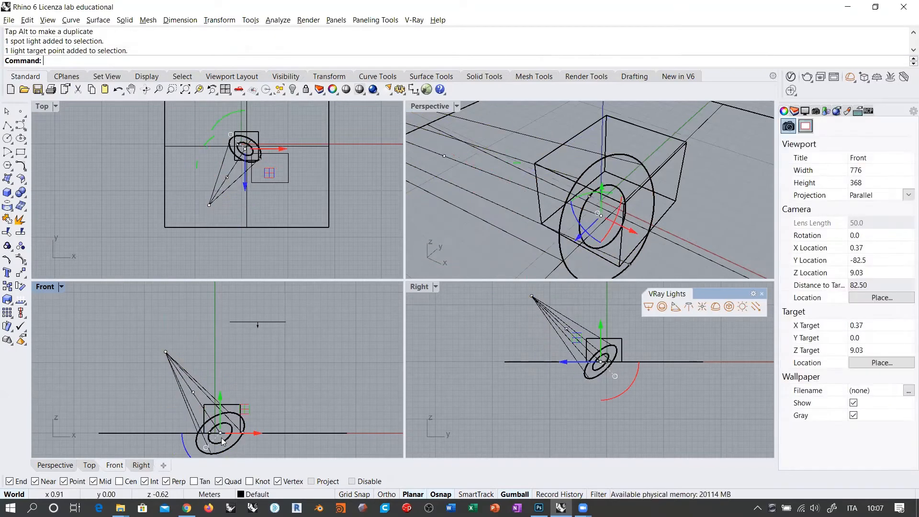
pyautogui.moveTo(221, 435); pyautogui.dragTo(222, 397)
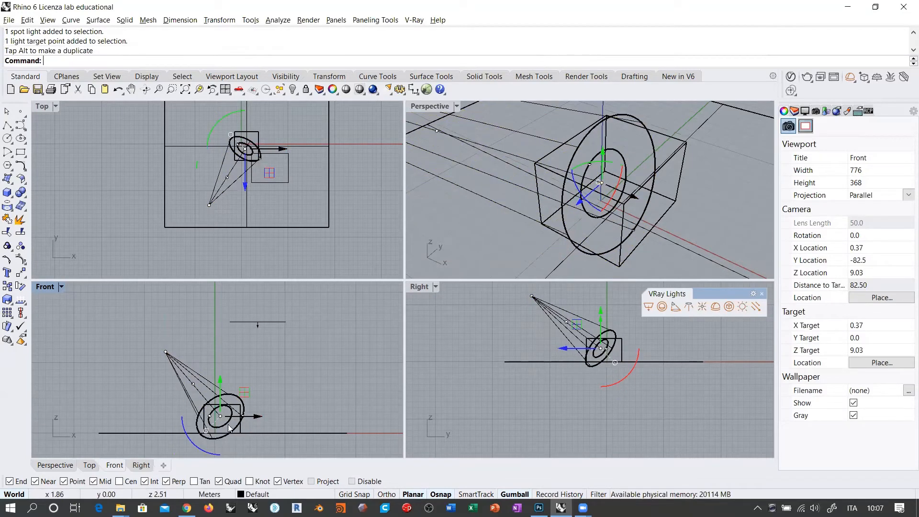
pyautogui.scroll(4, 240, 364)
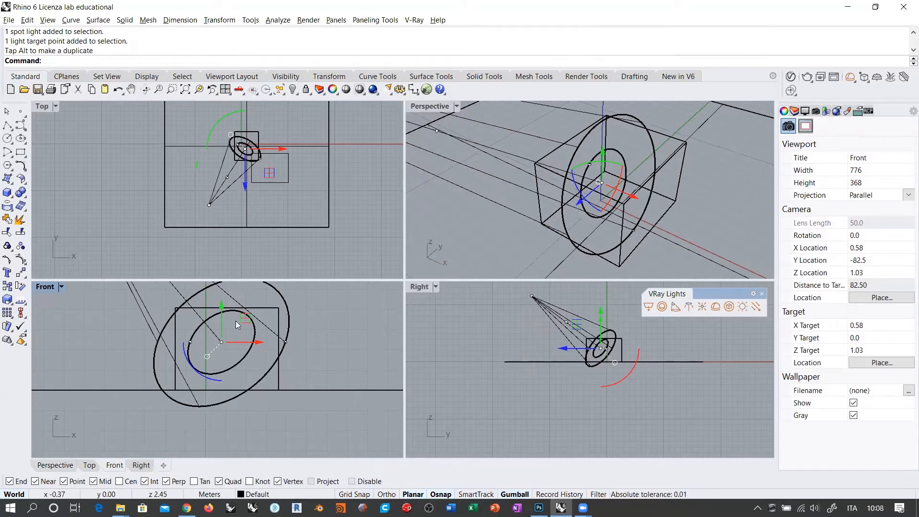
pyautogui.click(285, 343)
pyautogui.moveTo(304, 344); pyautogui.dragTo(364, 353)
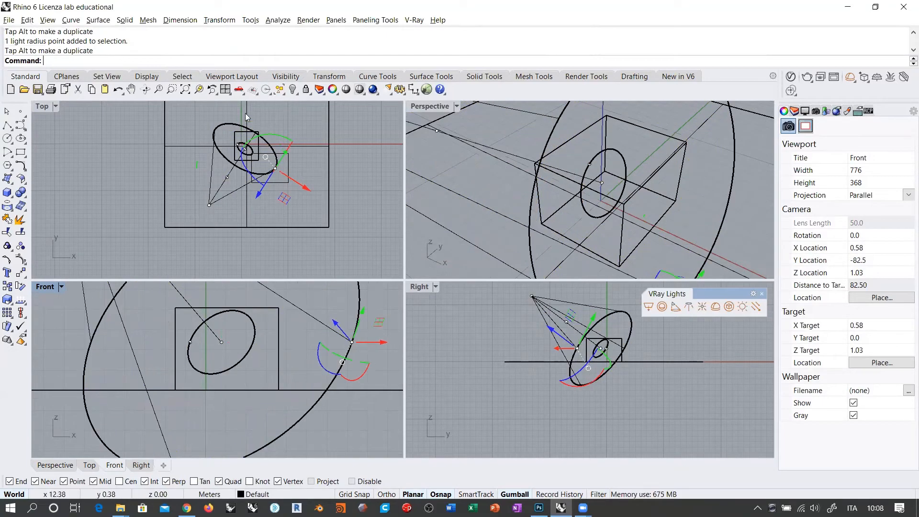
# Render the Perspective view to inspect the spotlight's cone and shadow, and close the rendered image.
pyautogui.click(316, 194)
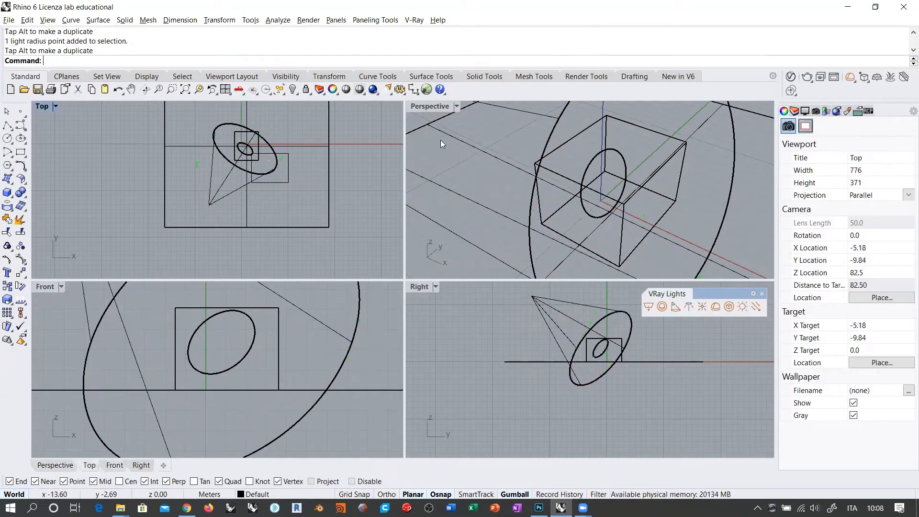
pyautogui.click(508, 158)
pyautogui.keyDown('shift'); pyautogui.moveTo(569, 202); pyautogui.dragTo(558, 200, button='right'); pyautogui.keyUp('shift')
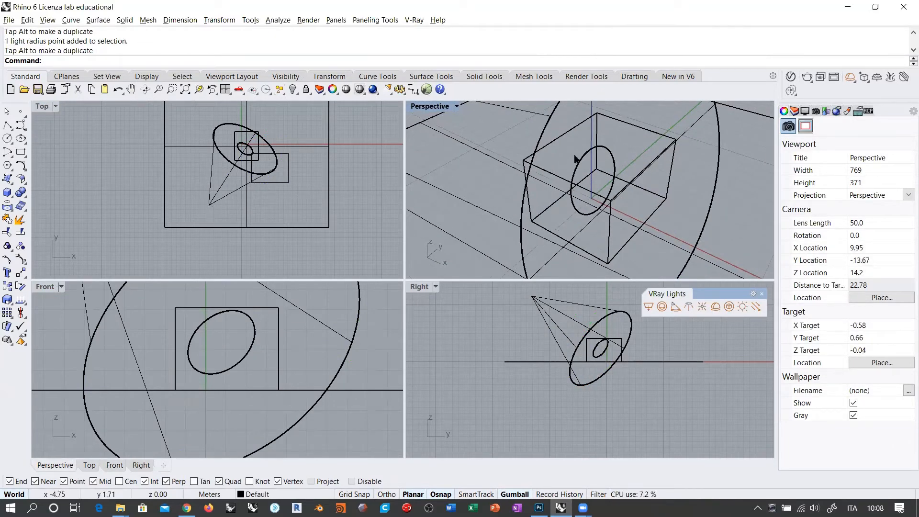
pyautogui.click(807, 78)
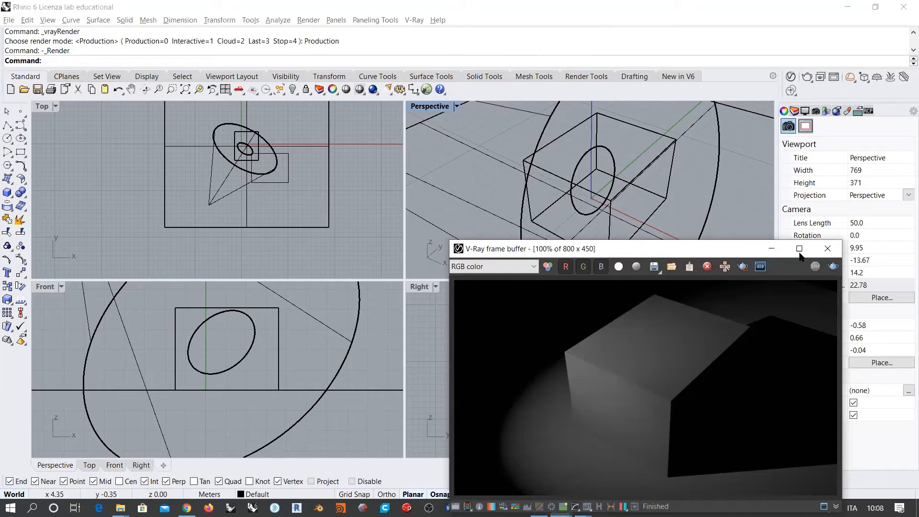
pyautogui.click(827, 248)
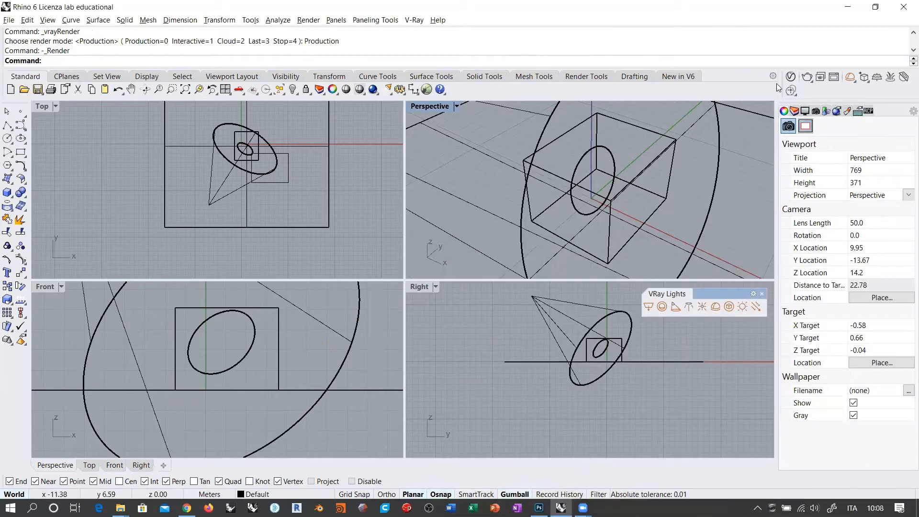
# Open the V-Ray Asset Editor and disable the spotlight in its list of lights.
pyautogui.click(791, 77)
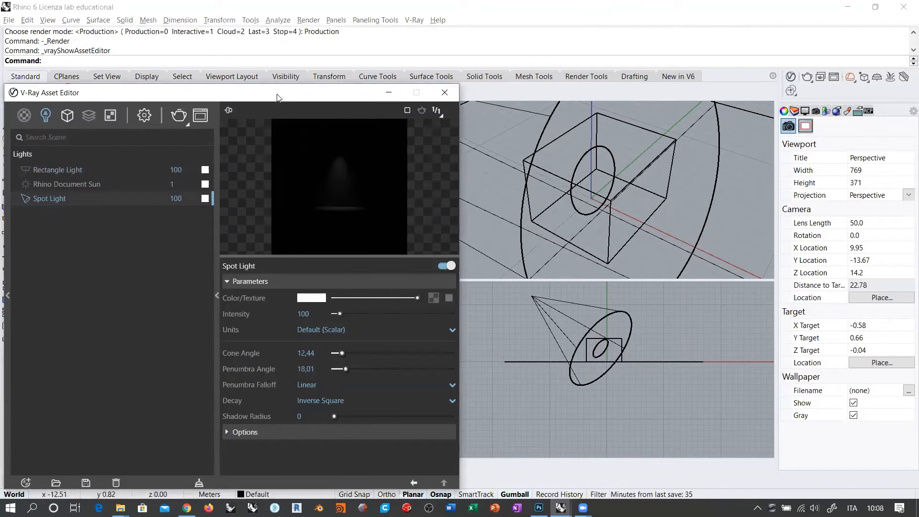
pyautogui.moveTo(272, 104); pyautogui.dragTo(277, 85)
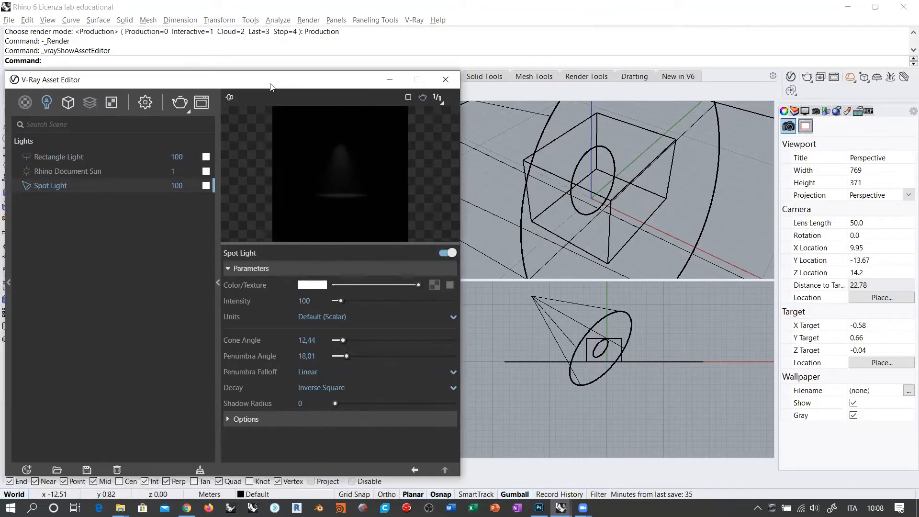
pyautogui.click(145, 102)
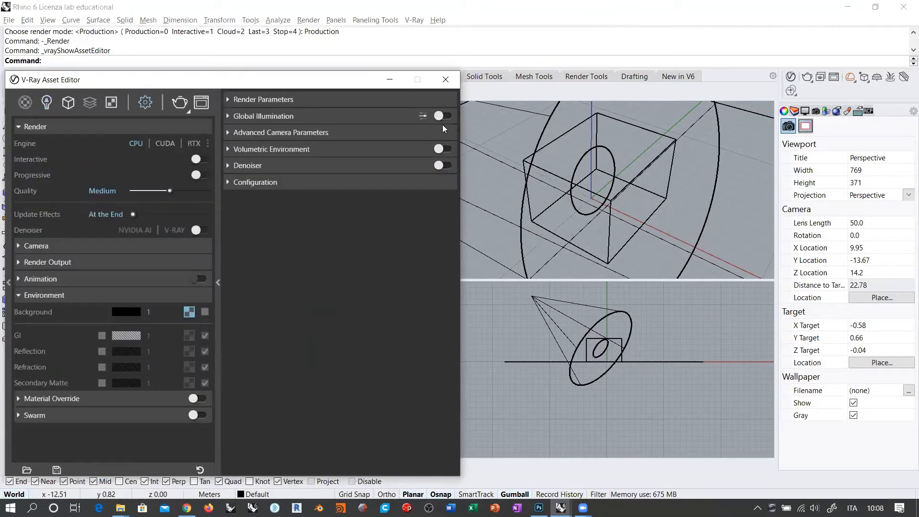
pyautogui.click(46, 102)
pyautogui.click(27, 186)
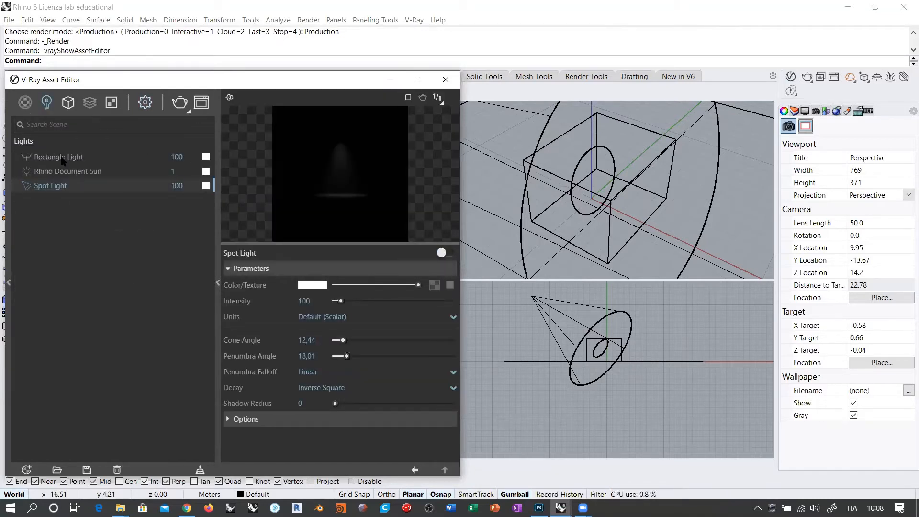
# Collapse the Environment section of the render settings and delete the spotlight from the scene.
pyautogui.click(145, 103)
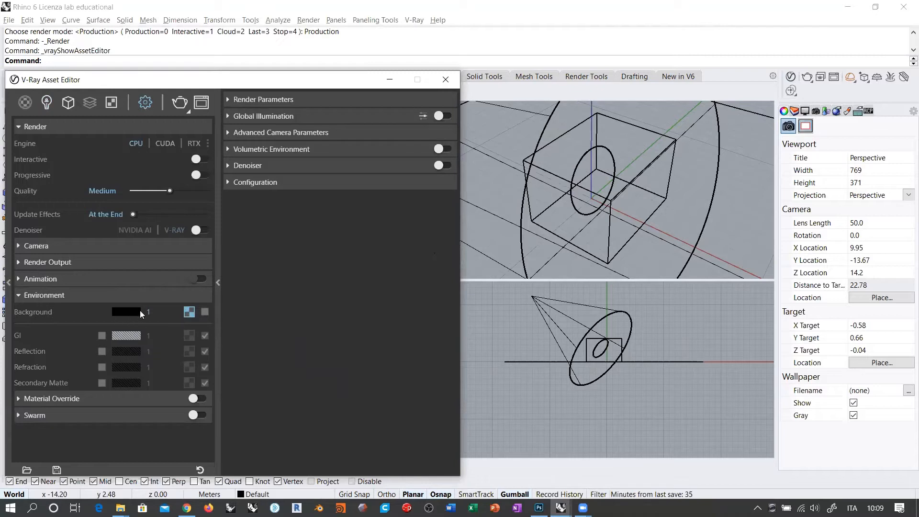
pyautogui.click(18, 295)
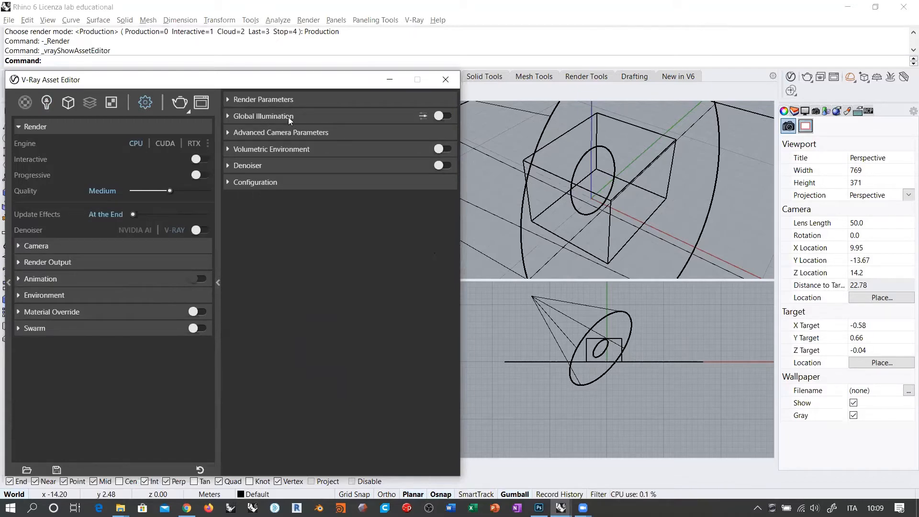
pyautogui.click(524, 111)
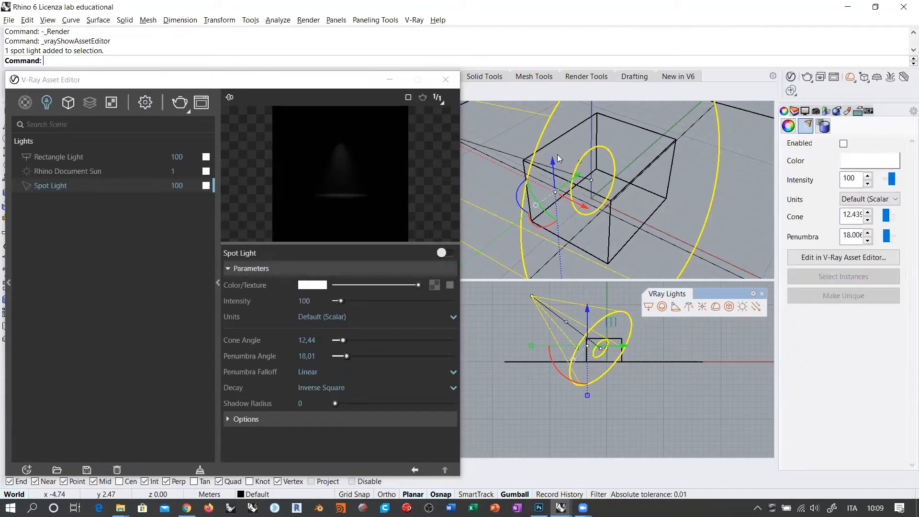
pyautogui.press('Delete')
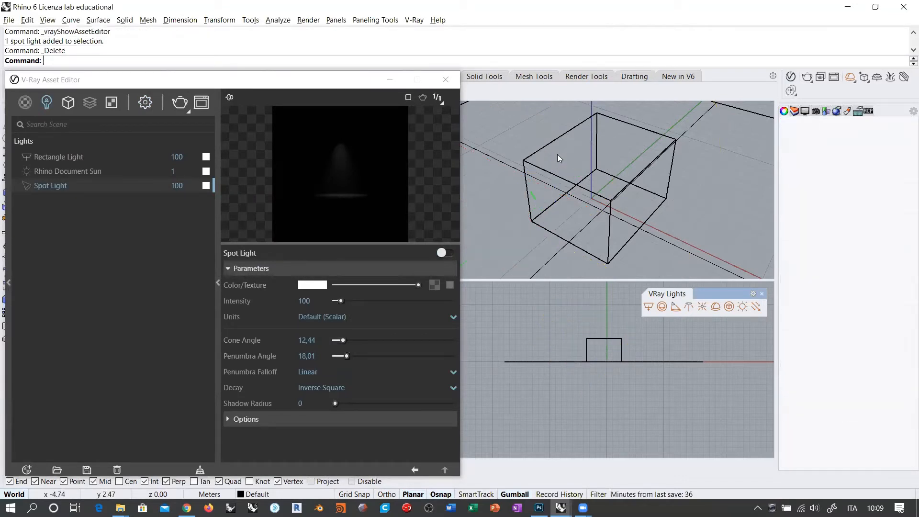
# Select the rectangle light above the box and enable it in the Asset Editor.
pyautogui.scroll(-5, 598, 209)
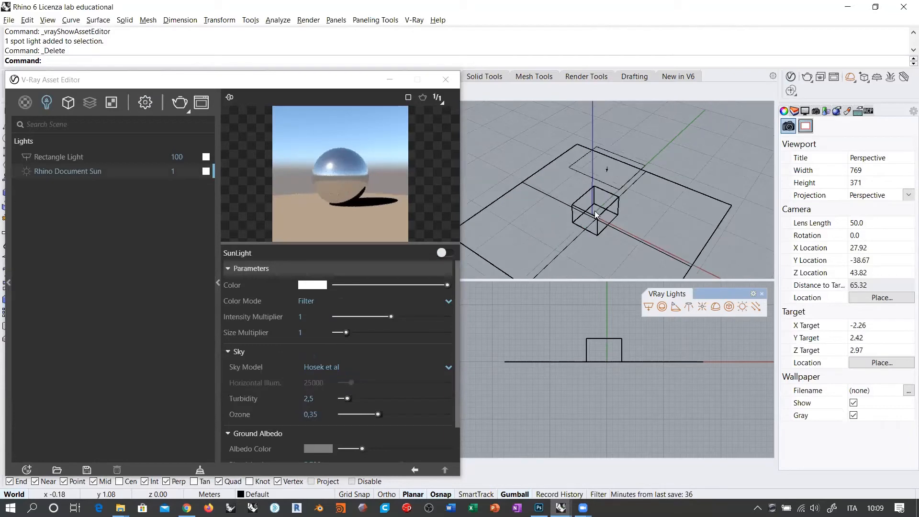
pyautogui.click(182, 159)
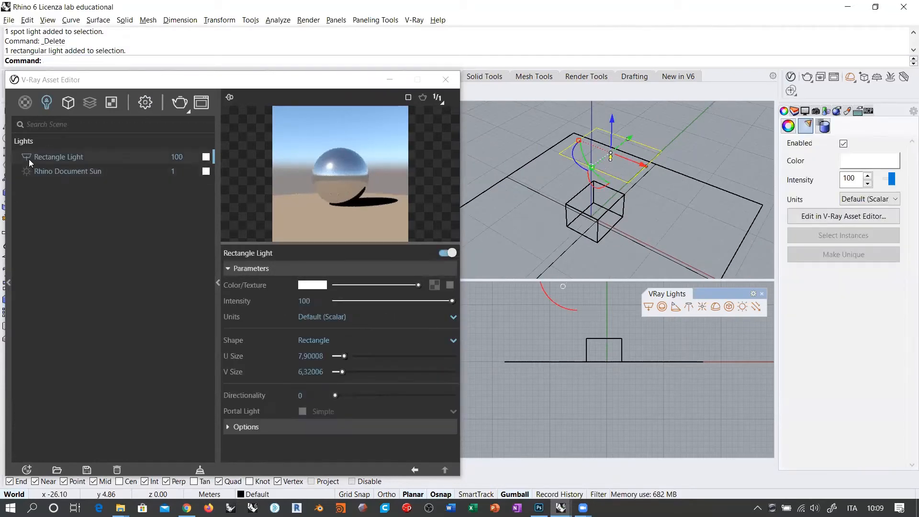
pyautogui.click(690, 129)
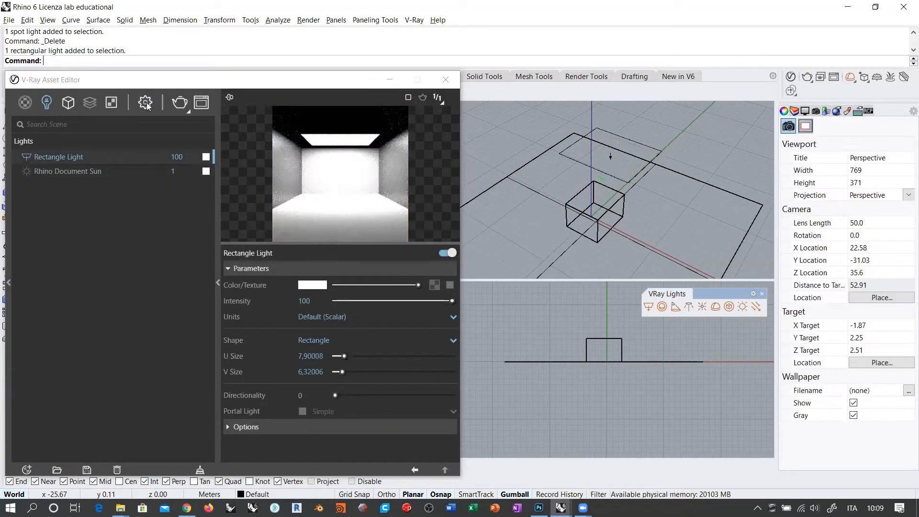
# Expand the Global Illumination render settings, check their advanced options, and enable Global Illumination.
pyautogui.click(145, 102)
pyautogui.click(231, 117)
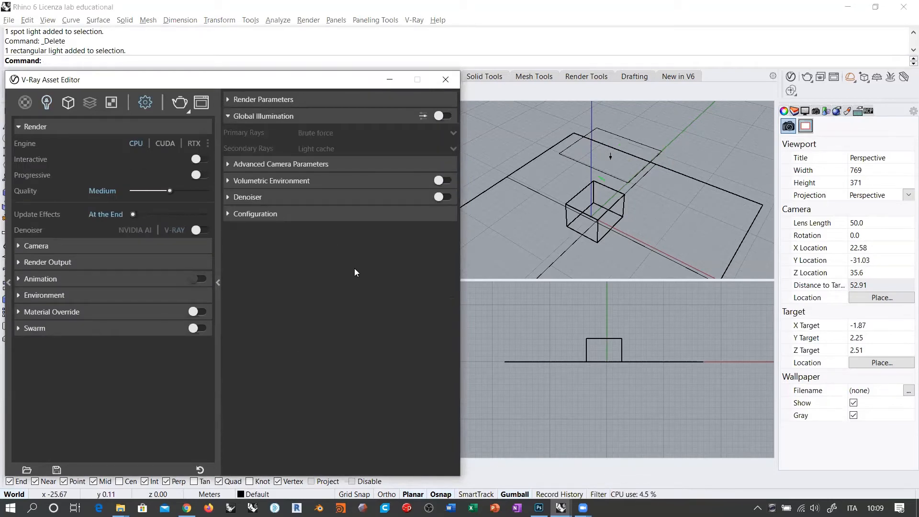
pyautogui.click(423, 117)
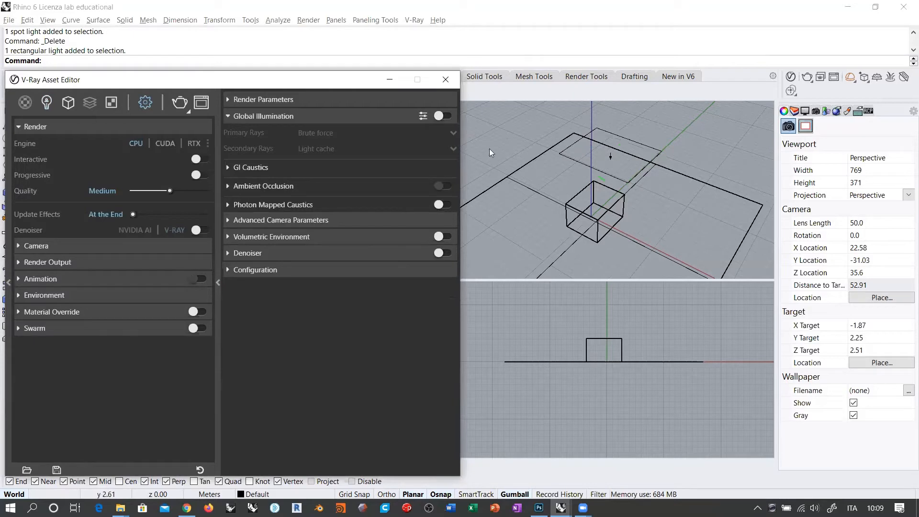
pyautogui.click(423, 116)
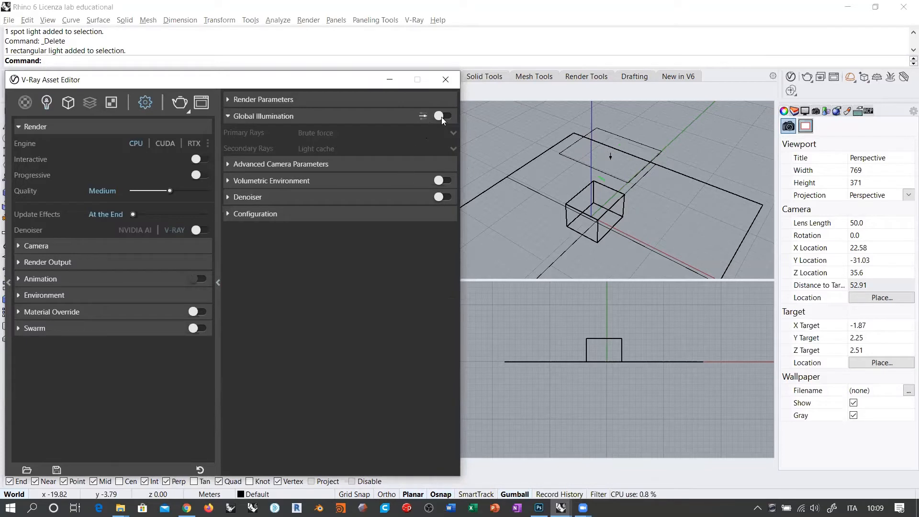
pyautogui.click(437, 115)
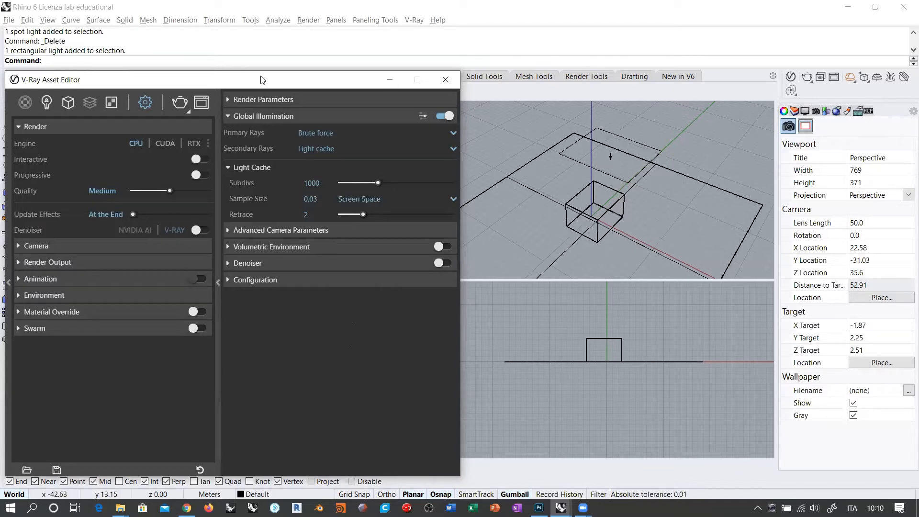
pyautogui.click(717, 215)
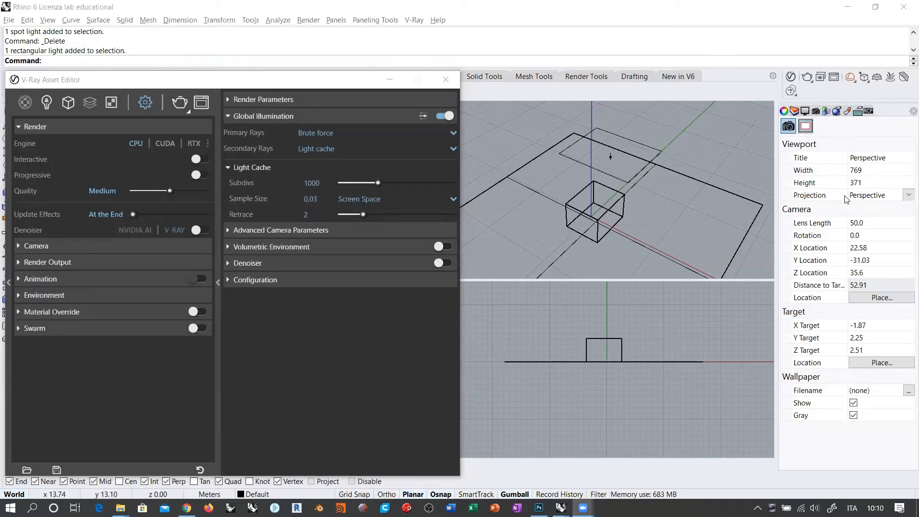
pyautogui.click(682, 122)
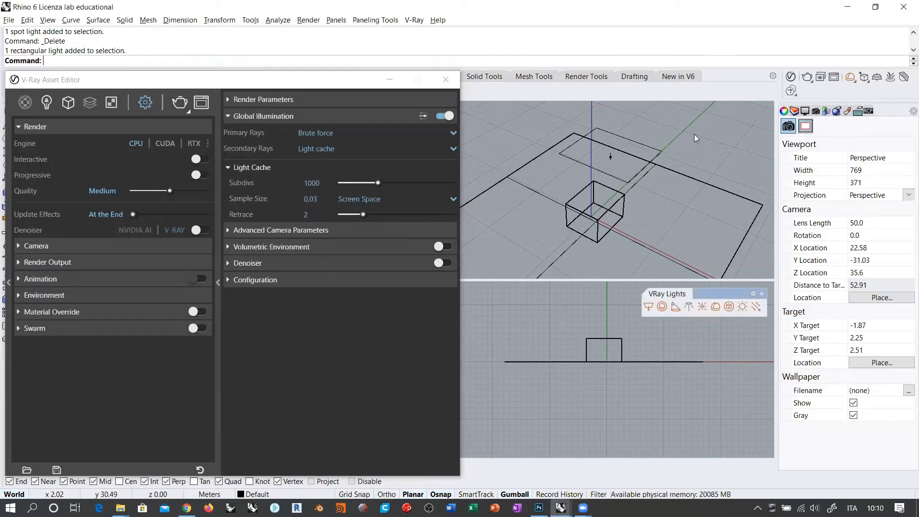
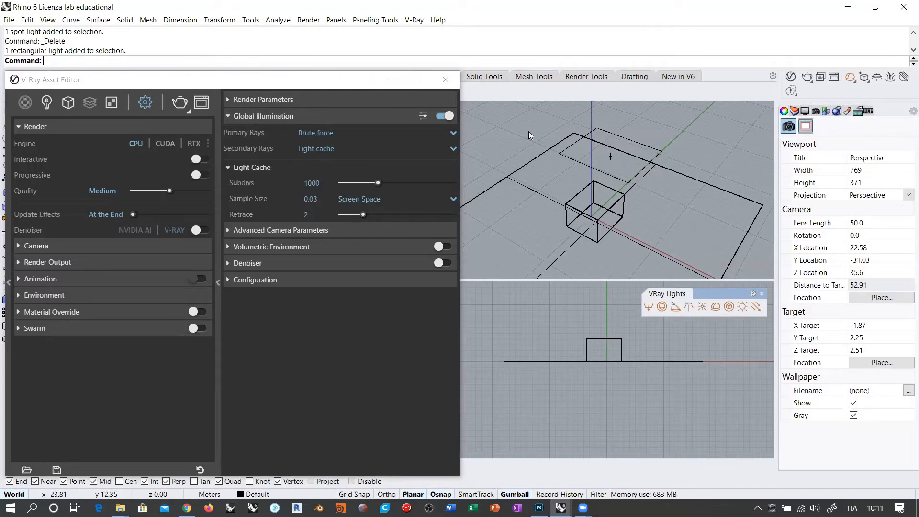
# Disable Global Illumination, run a production test render of the Perspective view, and close the finished render.
pyautogui.click(450, 116)
pyautogui.click(449, 117)
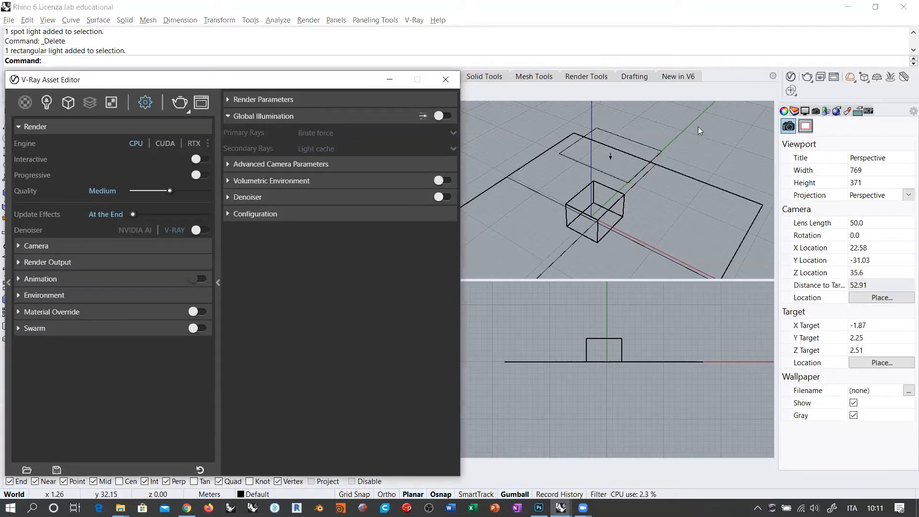
pyautogui.click(808, 77)
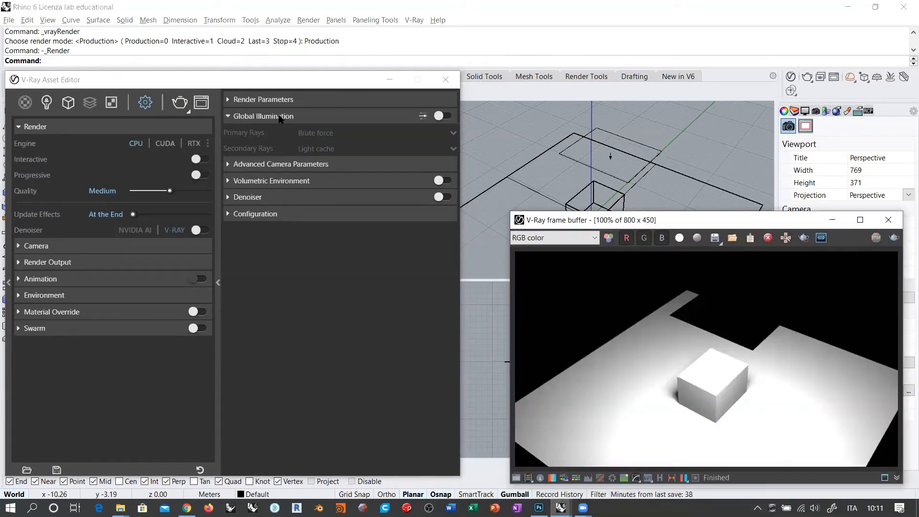
pyautogui.click(890, 220)
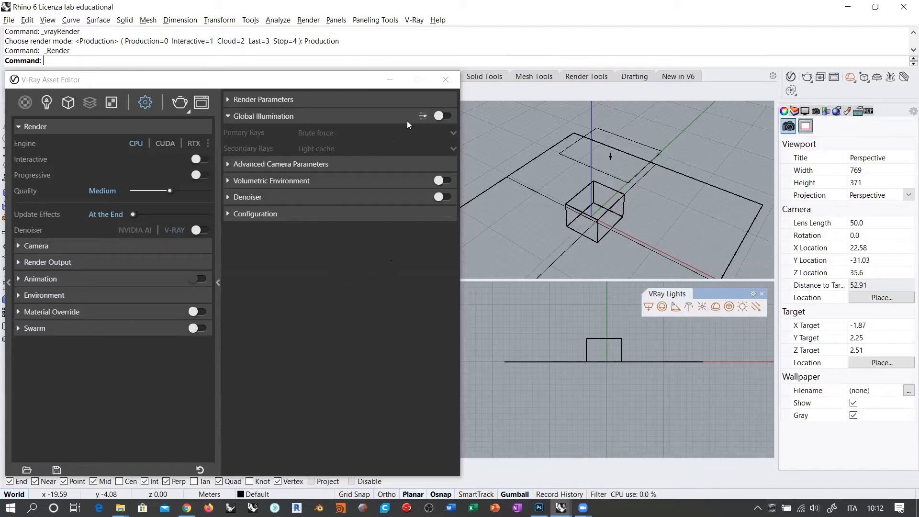
# Enable Global Illumination again and view the box and rectangle light almost frontally from just above the plane.
pyautogui.click(442, 116)
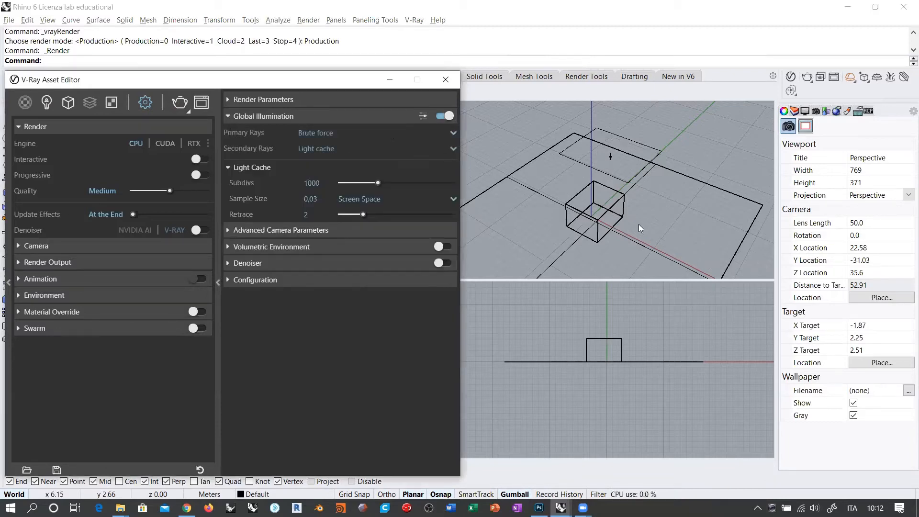
pyautogui.moveTo(640, 224); pyautogui.dragTo(676, 180, button='right')
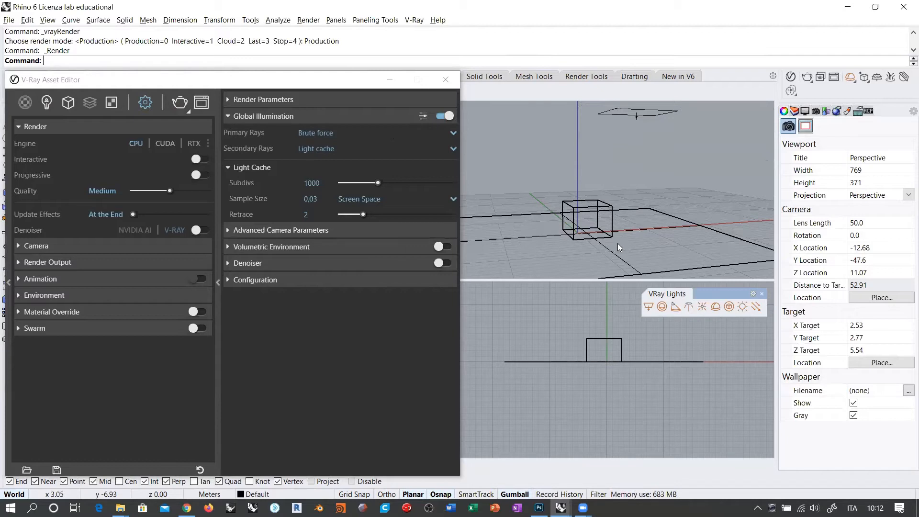
pyautogui.moveTo(618, 235); pyautogui.dragTo(646, 197, button='right')
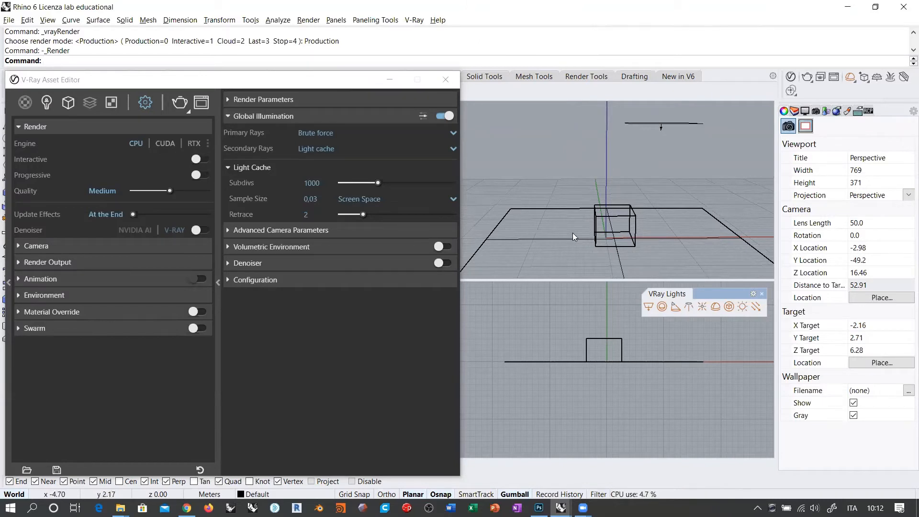
pyautogui.moveTo(577, 240); pyautogui.dragTo(589, 242, button='right')
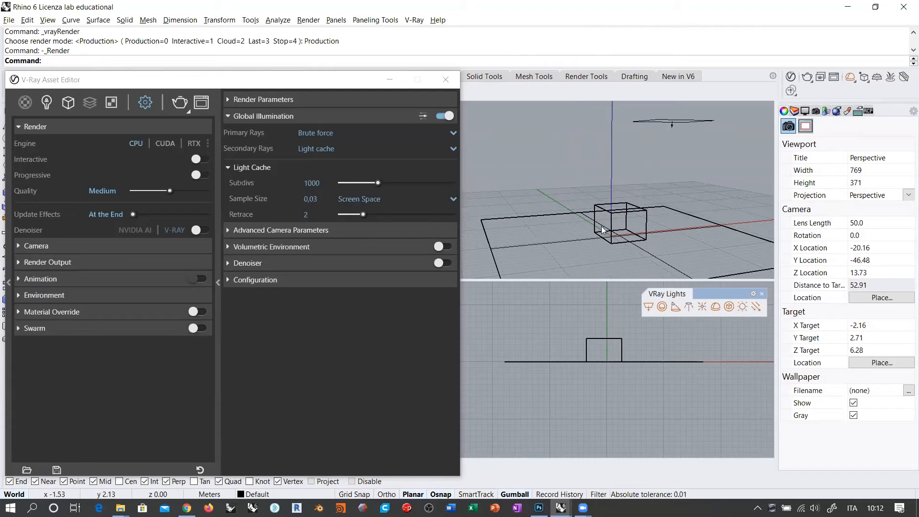
pyautogui.moveTo(604, 226); pyautogui.dragTo(623, 178, button='right')
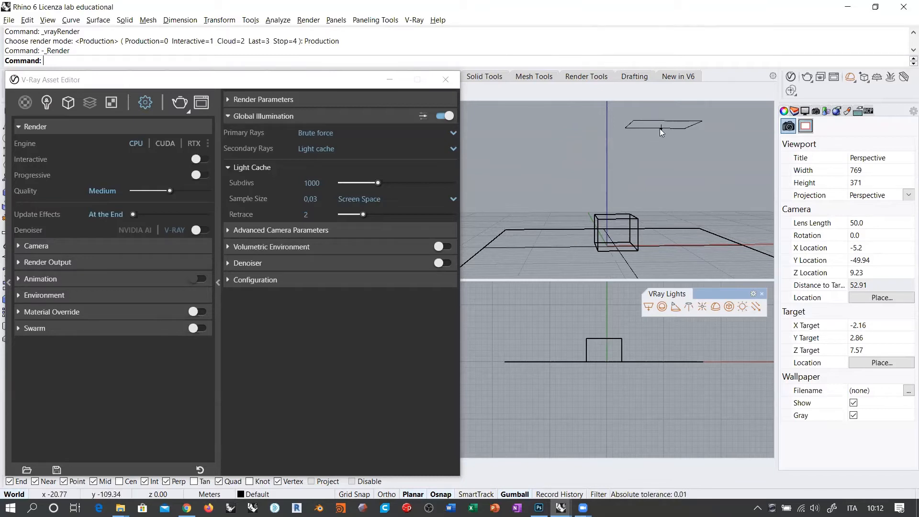
pyautogui.moveTo(666, 146); pyautogui.dragTo(660, 136, button='right')
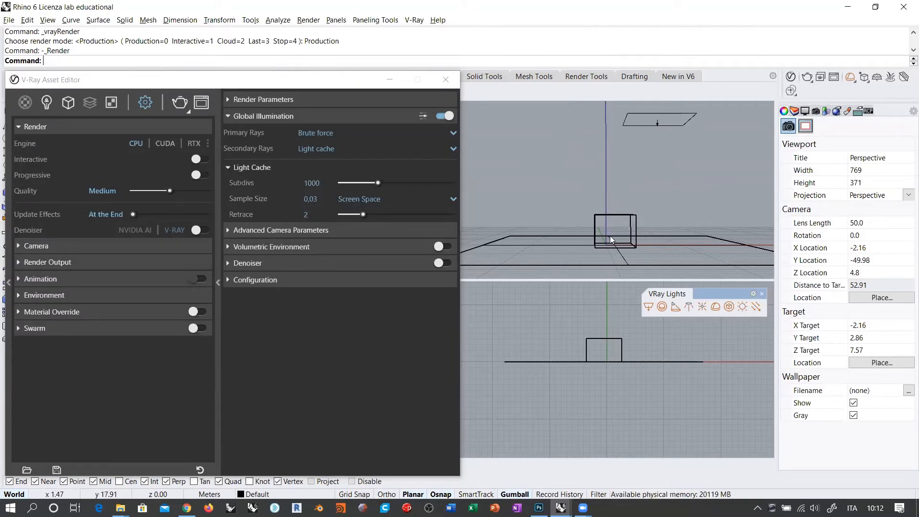
pyautogui.moveTo(610, 239); pyautogui.dragTo(633, 252, button='right')
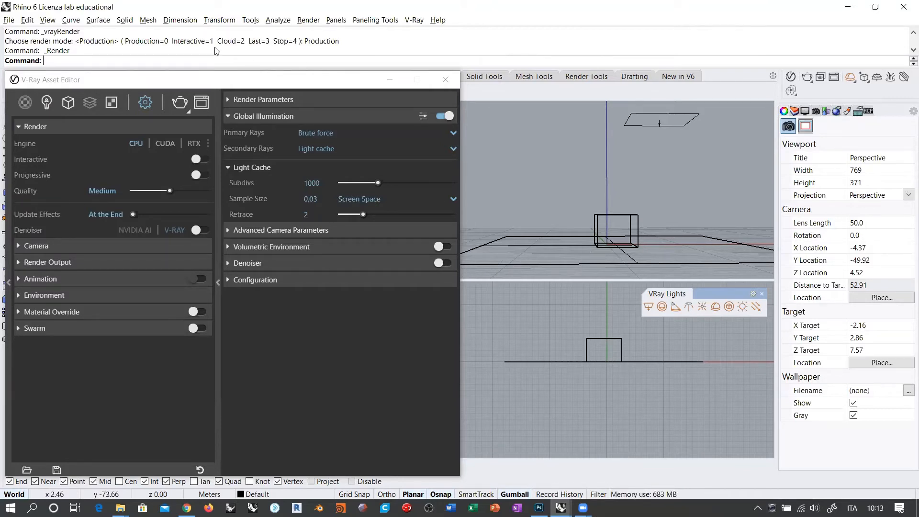
# Sketch a red annotation of a ray from the rectangle light bouncing off the plane onto the box, and clear it.
pyautogui.click(640, 120)
pyautogui.moveTo(640, 121)
pyautogui.mouseDown()
pyautogui.moveTo(476, 248)
pyautogui.moveTo(461, 238)
pyautogui.moveTo(481, 225)
pyautogui.mouseUp()
pyautogui.moveTo(479, 246)
pyautogui.mouseDown()
pyautogui.moveTo(492, 222)
pyautogui.moveTo(511, 248)
pyautogui.moveTo(563, 242)
pyautogui.moveTo(599, 216)
pyautogui.moveTo(595, 243)
pyautogui.mouseUp()
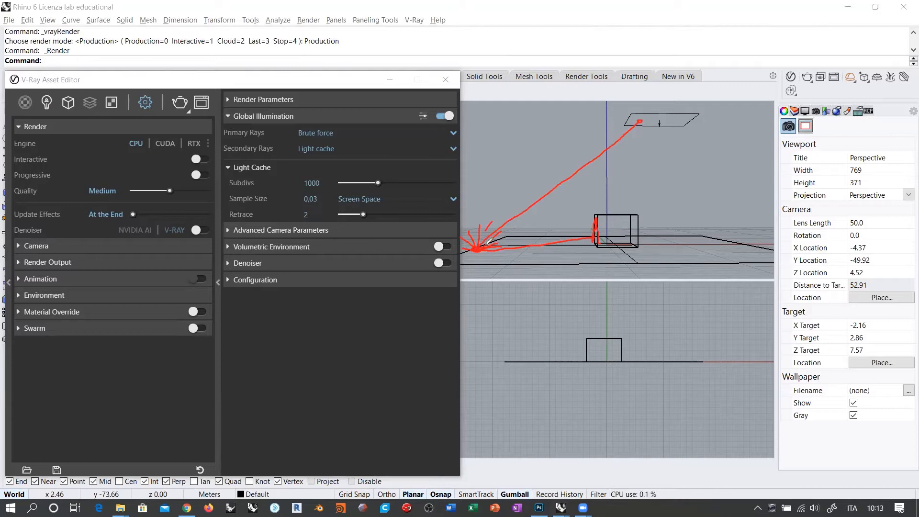
pyautogui.moveTo(483, 244); pyautogui.dragTo(547, 248)
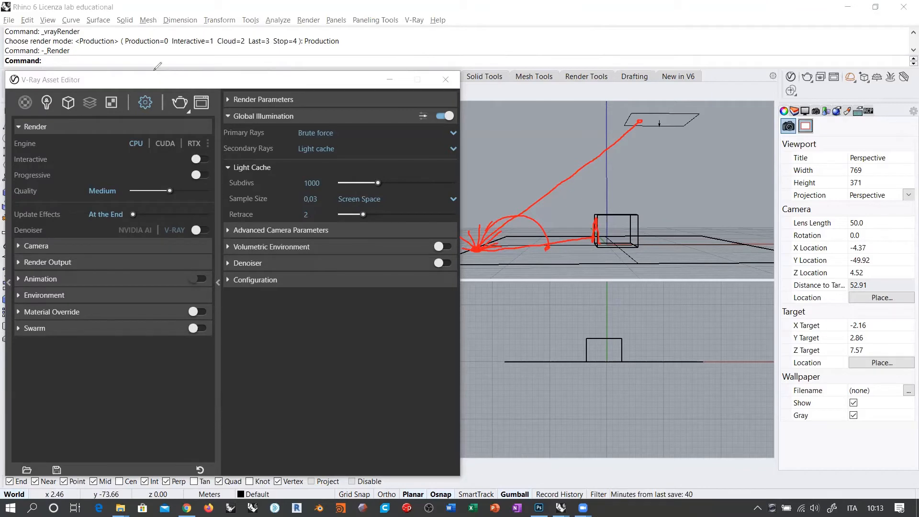
pyautogui.click(154, 70)
# Set the Global Illumination Secondary Rays to None and render a close-up view of the box.
pyautogui.moveTo(654, 204)
pyautogui.mouseDown(button='right')
pyautogui.moveTo(623, 237)
pyautogui.moveTo(622, 186)
pyautogui.moveTo(619, 209)
pyautogui.mouseUp(button='right')
pyautogui.scroll(10, 609, 200)
pyautogui.scroll(-2, 619, 209)
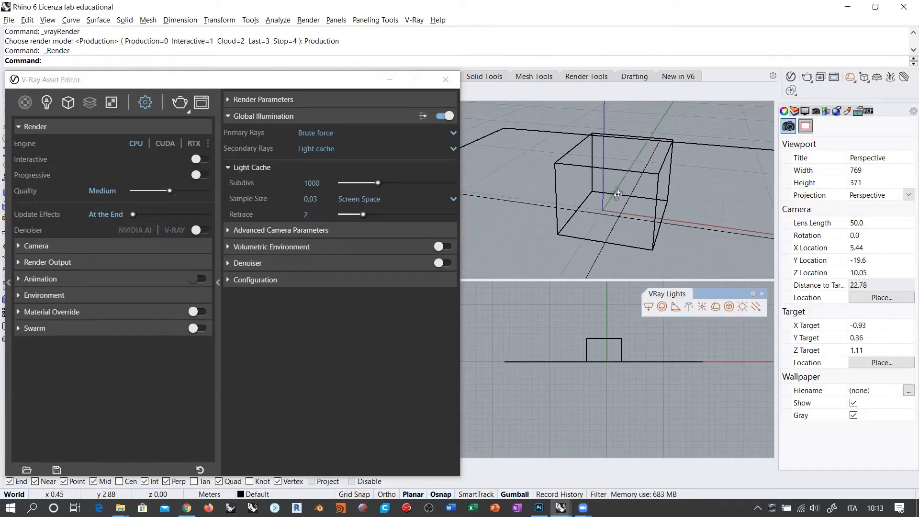
pyautogui.click(326, 149)
pyautogui.click(318, 163)
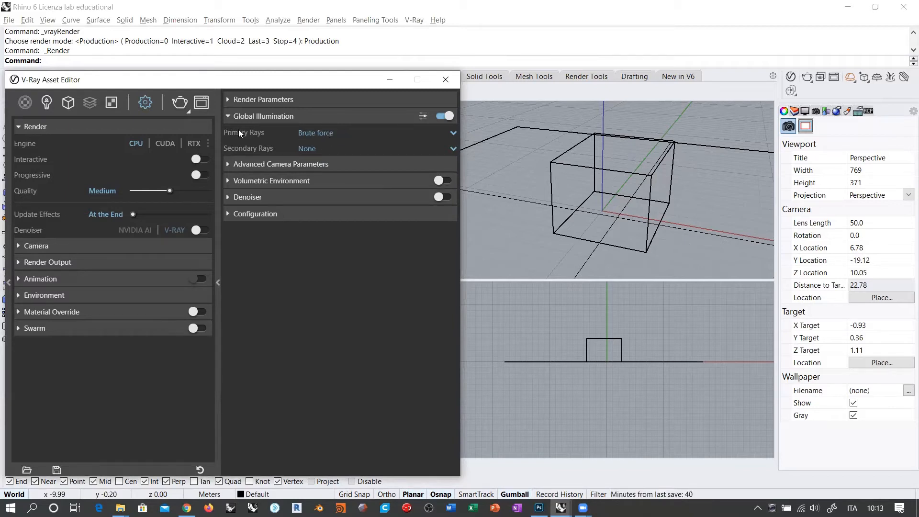
pyautogui.moveTo(593, 168); pyautogui.dragTo(576, 180, button='right')
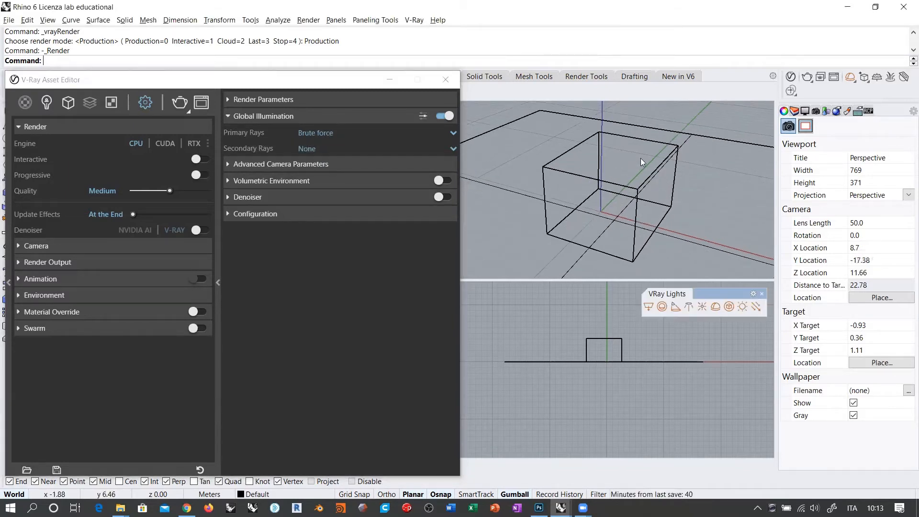
pyautogui.click(809, 77)
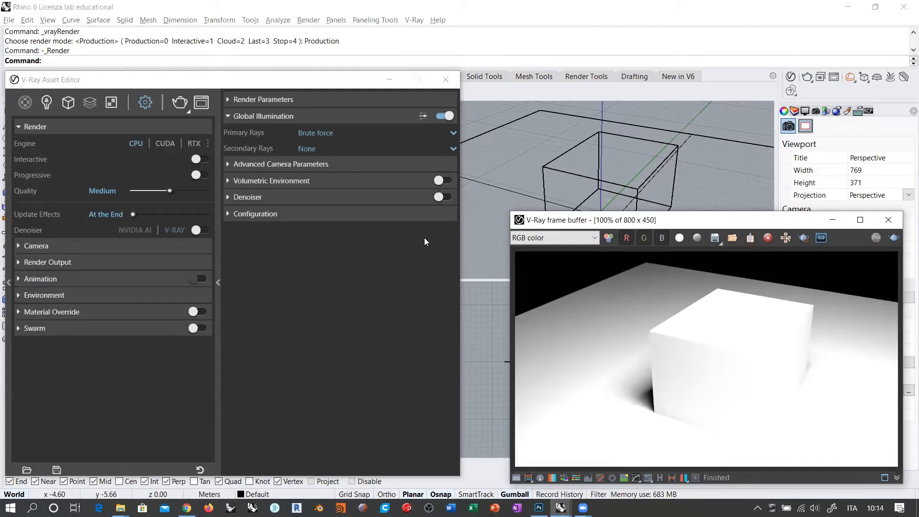
# Switch the Primary Rays to Irradiance map and render the close-up of the box again.
pyautogui.click(453, 135)
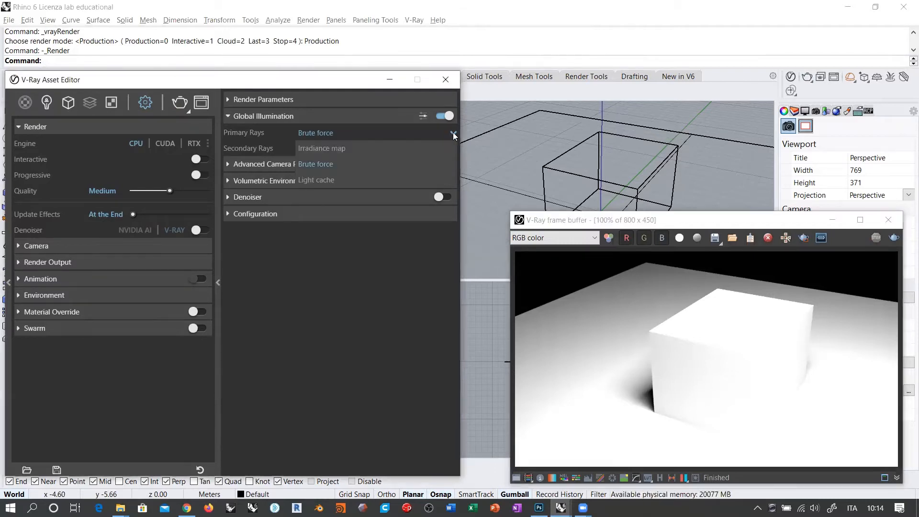
pyautogui.click(327, 140)
pyautogui.click(332, 148)
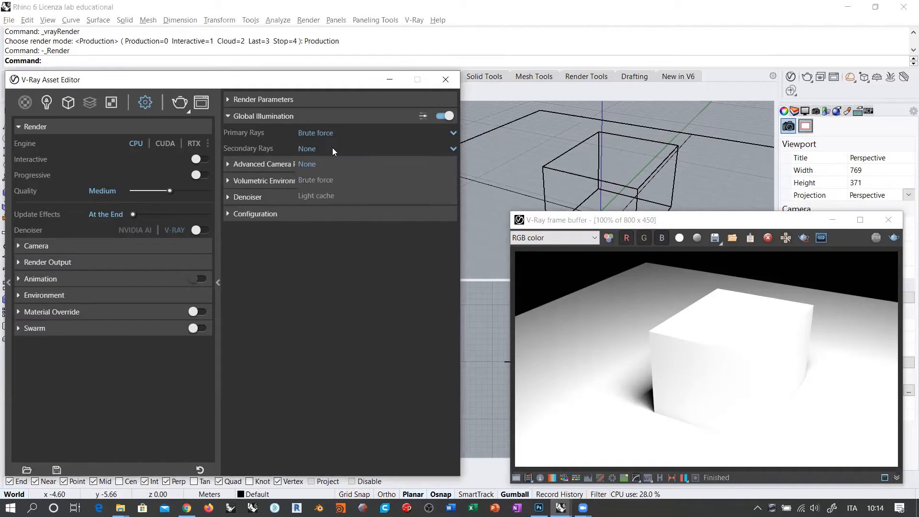
pyautogui.click(327, 143)
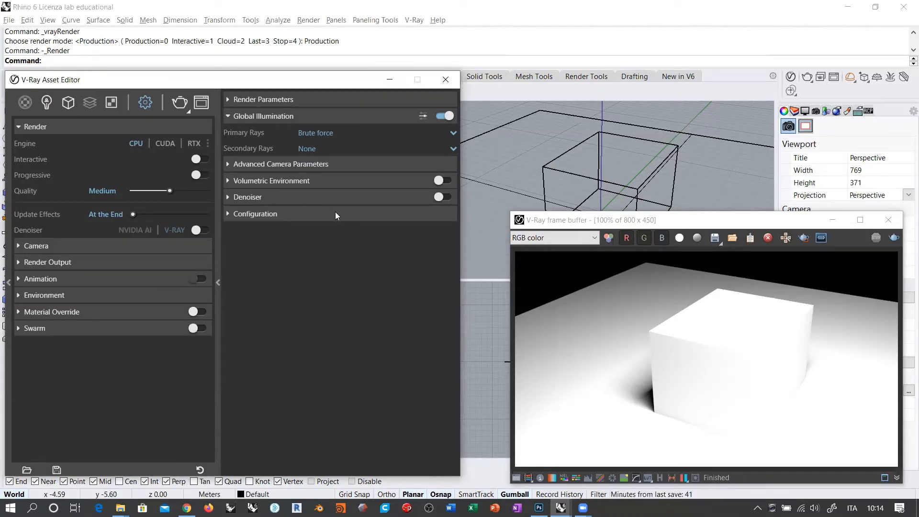
pyautogui.click(324, 149)
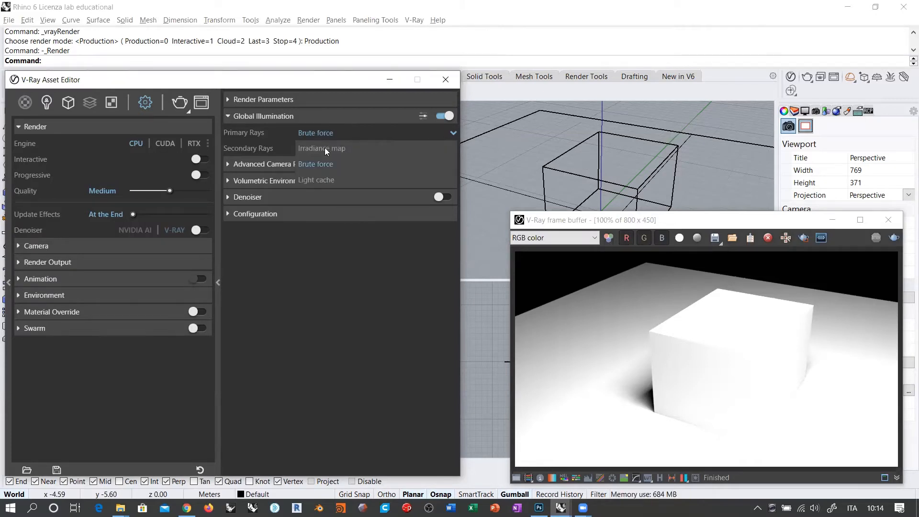
pyautogui.click(324, 148)
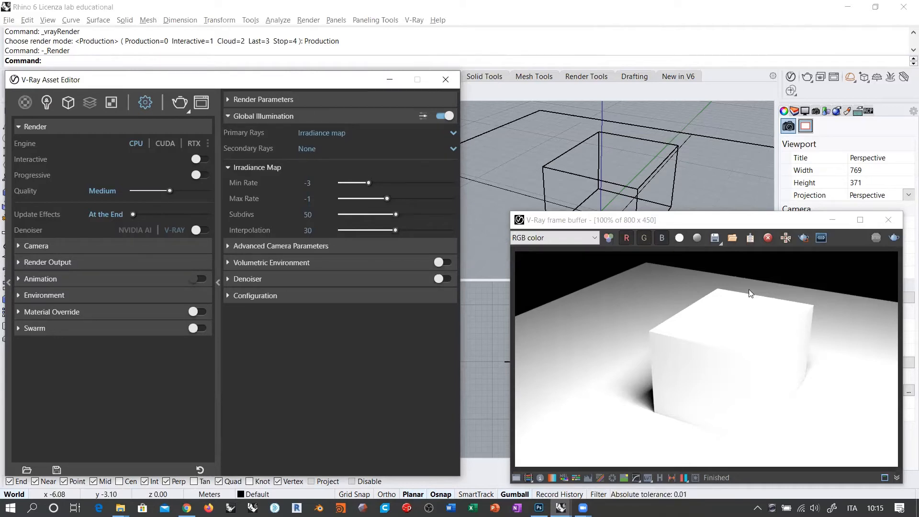
pyautogui.click(807, 76)
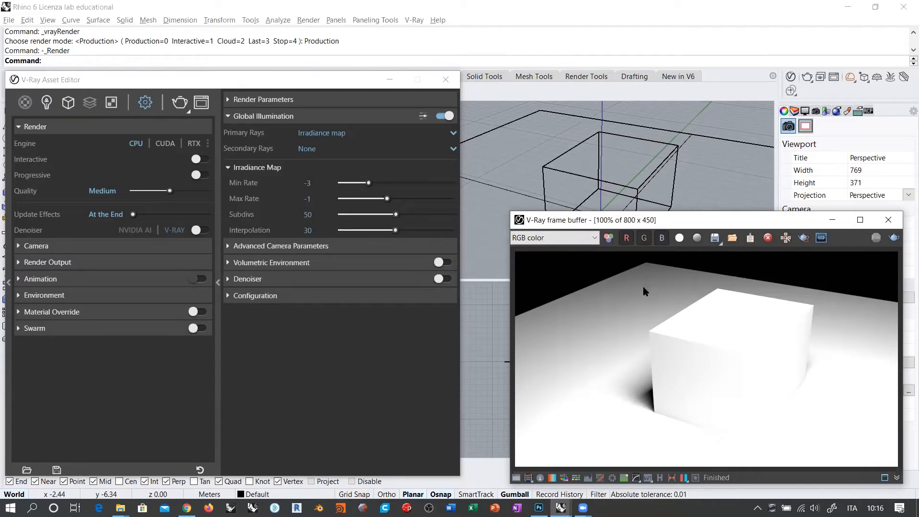
# Review the Quality settings in Render Parameters with the frame buffer placed beside the Asset Editor.
pyautogui.click(261, 99)
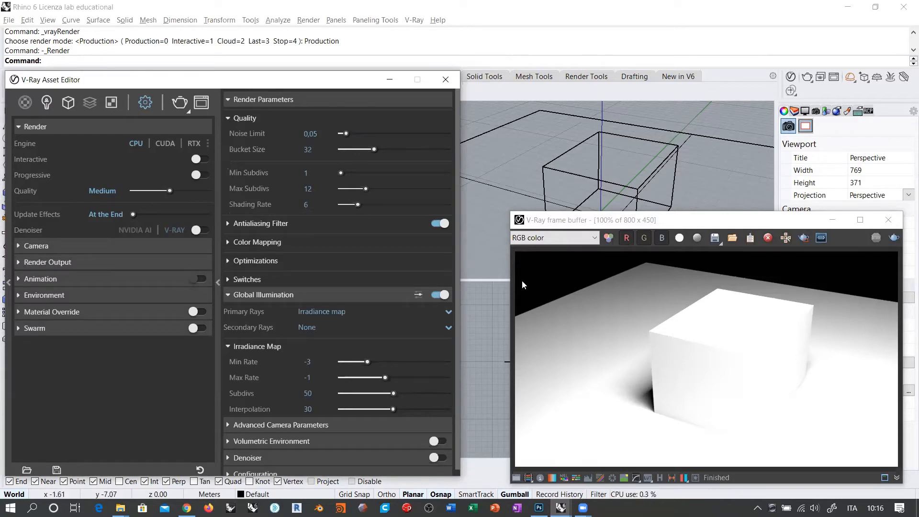
pyautogui.moveTo(566, 219); pyautogui.dragTo(518, 78)
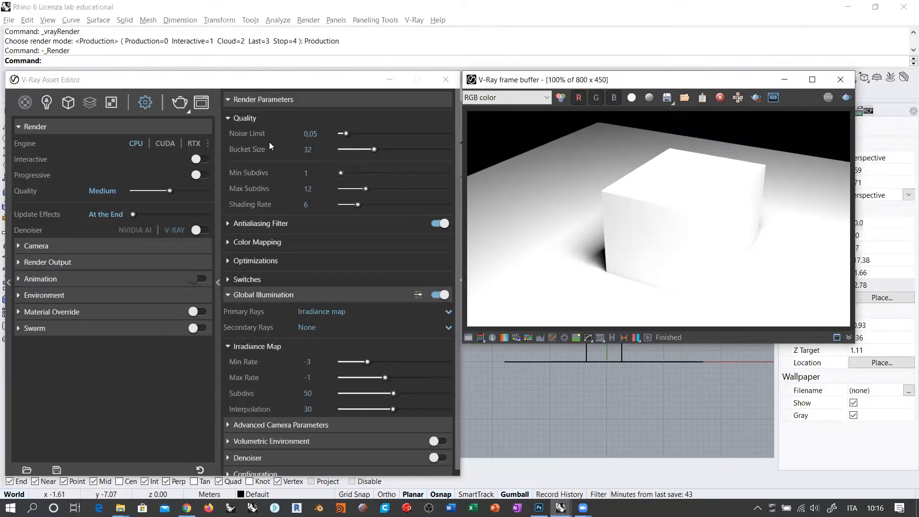
pyautogui.click(243, 99)
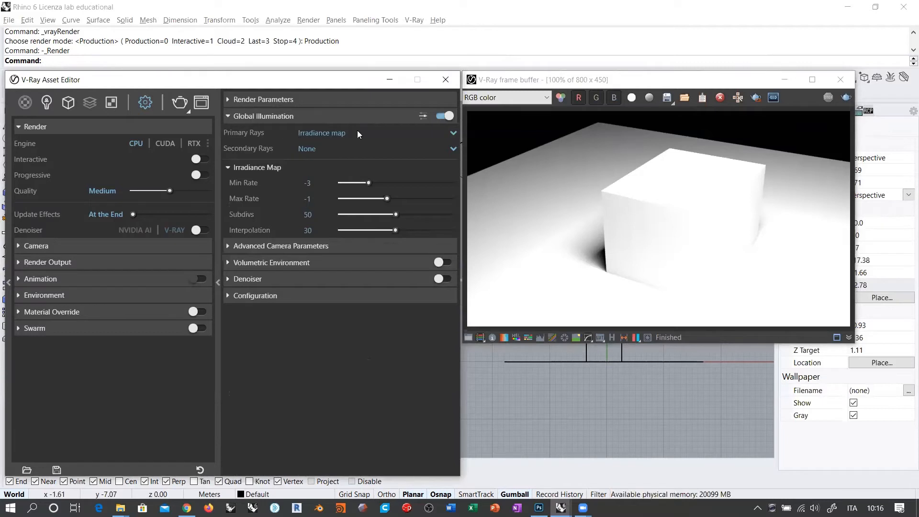
# Collapse the Irradiance Map settings, try Light cache for the Secondary Rays, and return them to None.
pyautogui.click(331, 132)
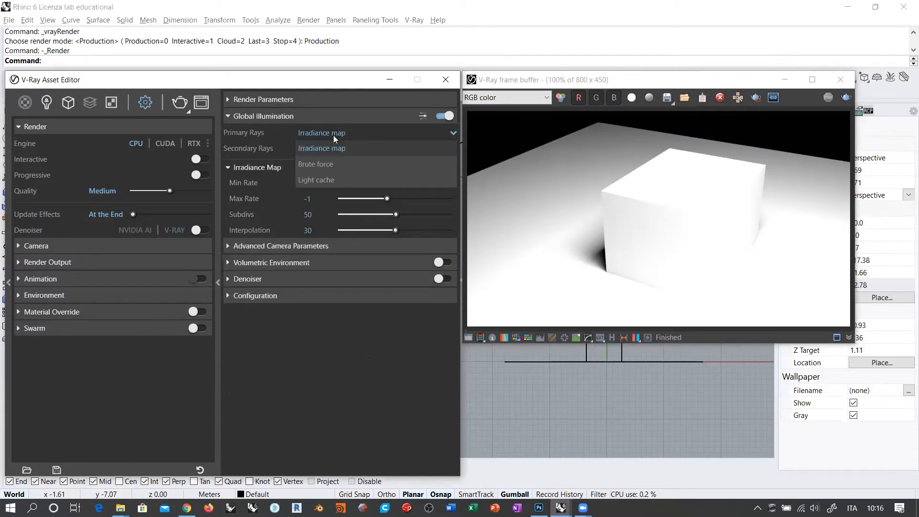
pyautogui.click(332, 133)
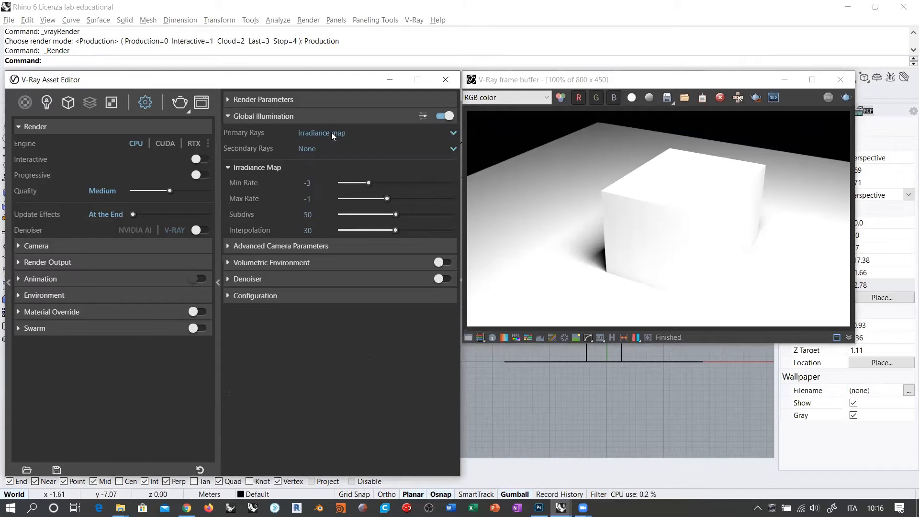
pyautogui.click(249, 168)
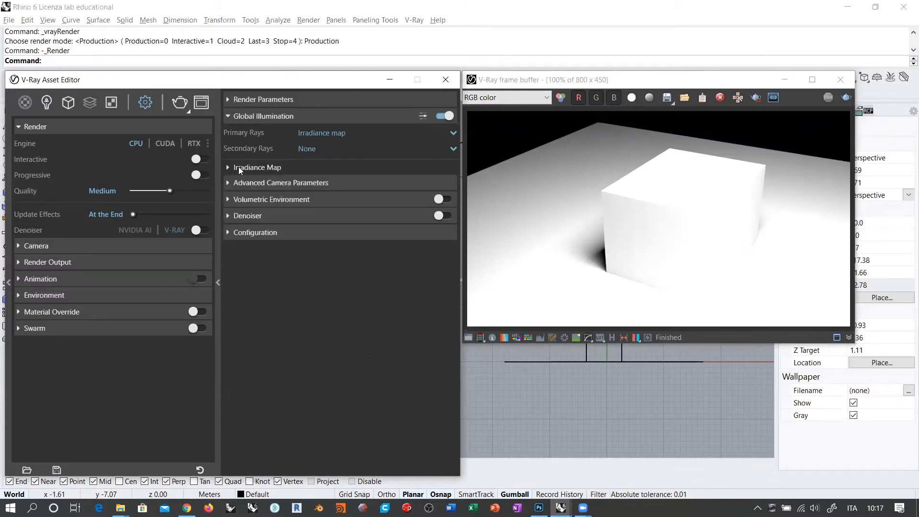
pyautogui.click(238, 167)
pyautogui.click(238, 166)
pyautogui.click(319, 148)
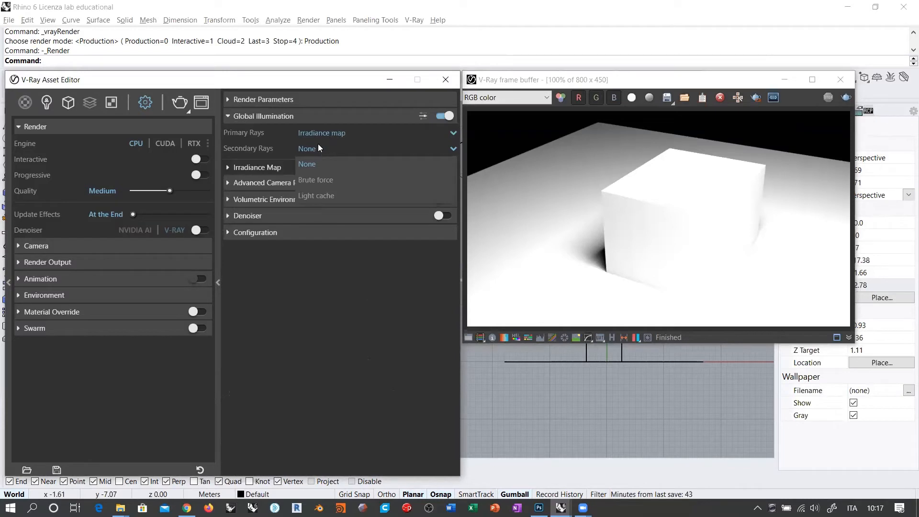
pyautogui.click(319, 194)
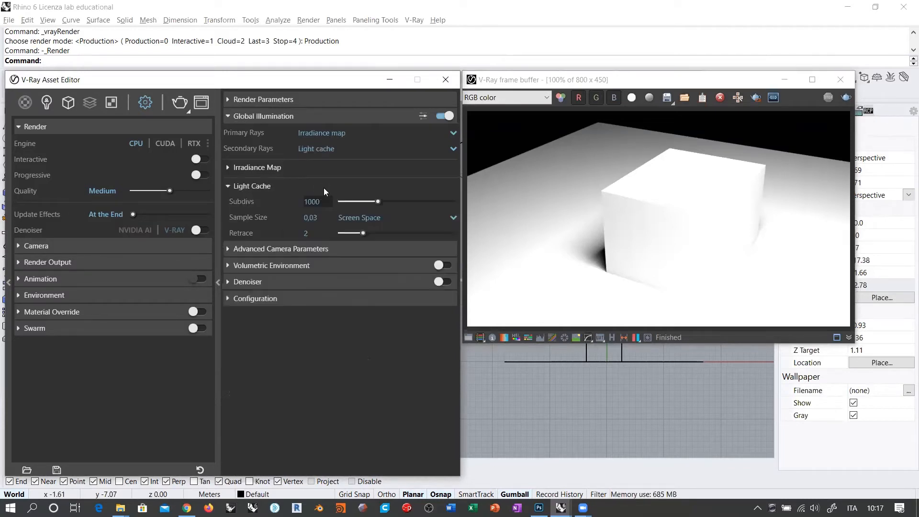
pyautogui.click(263, 186)
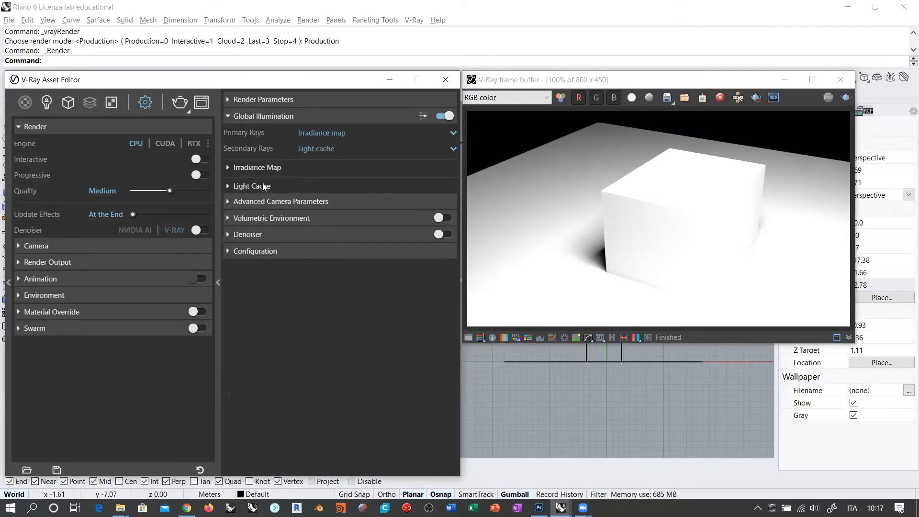
pyautogui.click(325, 150)
pyautogui.click(314, 168)
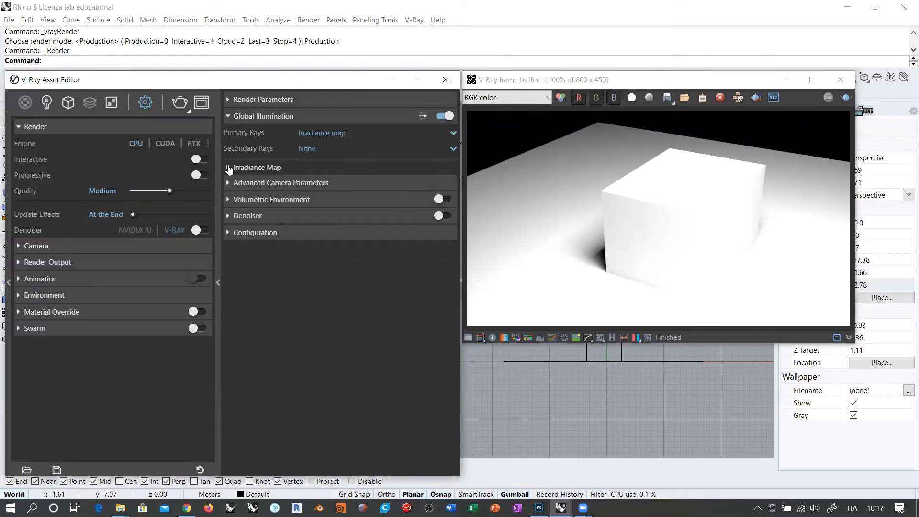
# Expand the Irradiance Map settings and show the advanced Global Illumination options.
pyautogui.click(257, 167)
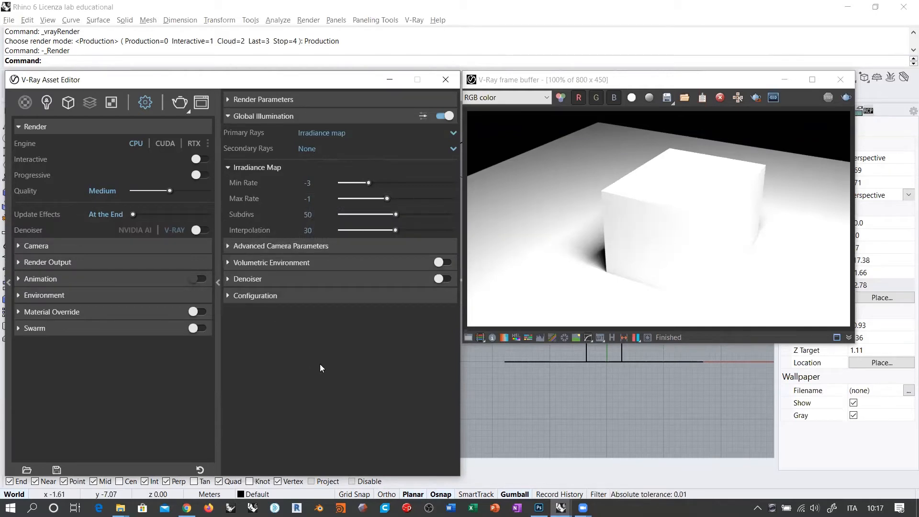
pyautogui.click(423, 116)
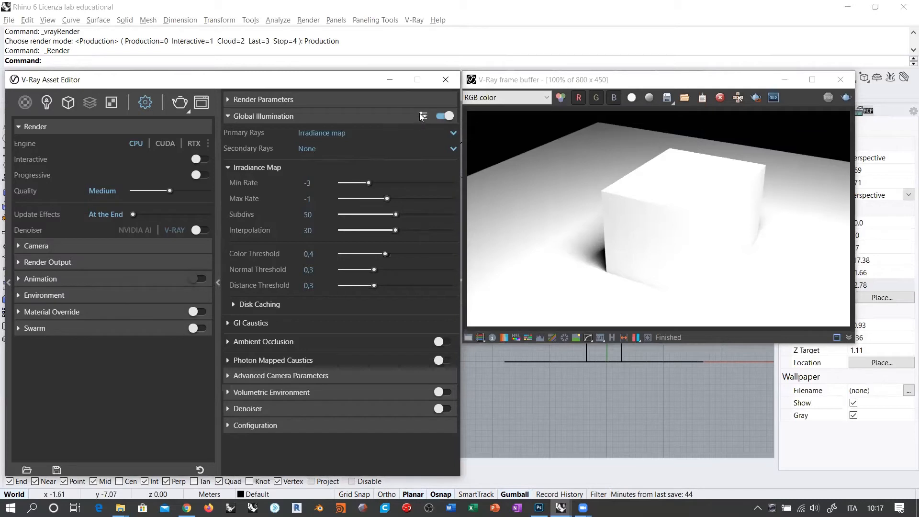
# Hide the advanced Global Illumination options and check the Bucket Size in the Render Parameters.
pyautogui.click(423, 117)
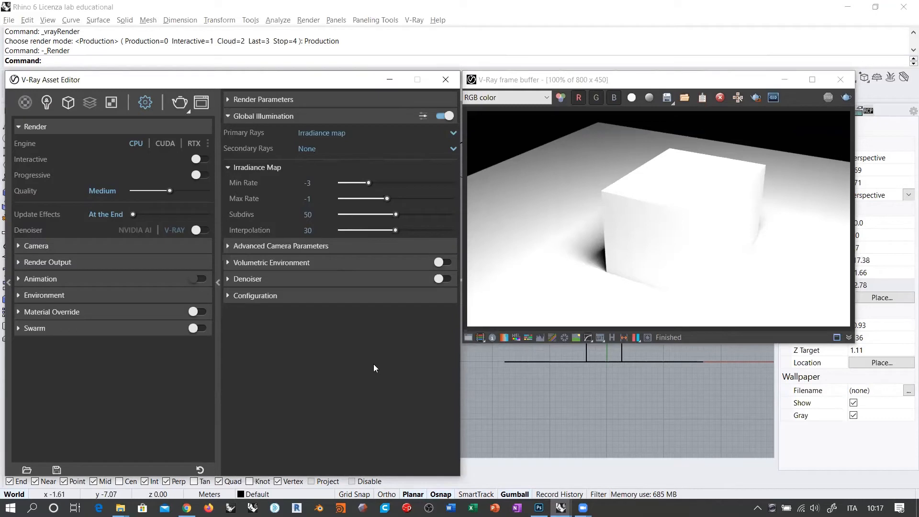
pyautogui.click(283, 99)
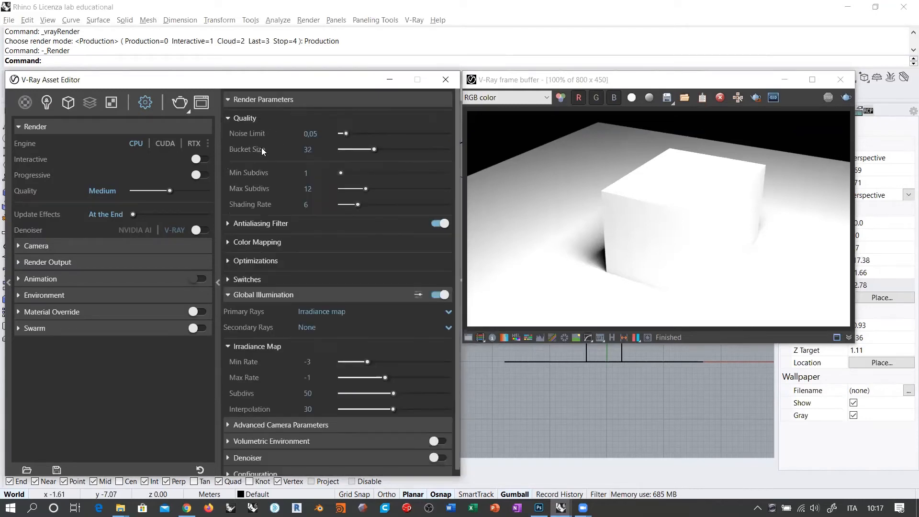
pyautogui.doubleClick(308, 149)
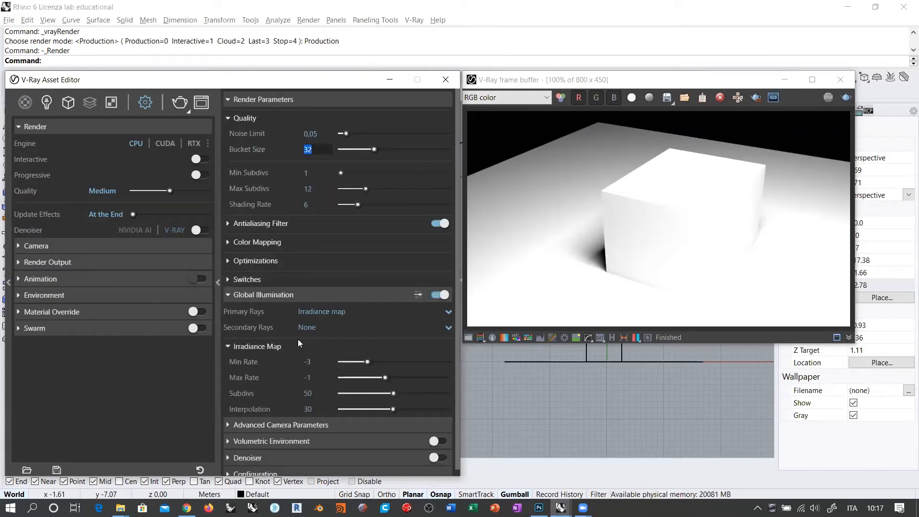
pyautogui.click(239, 100)
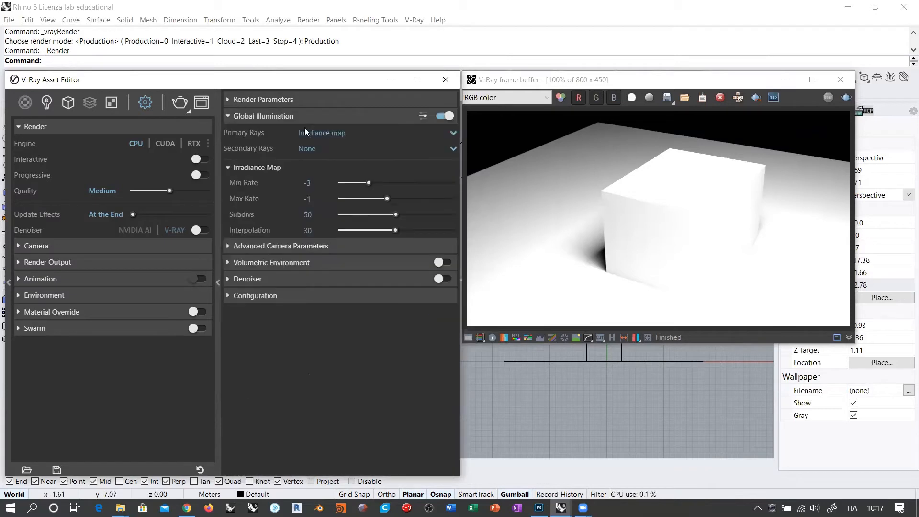
# Expand the Render Output settings and compare the image size and quality parameters with the rendered box.
pyautogui.click(679, 87)
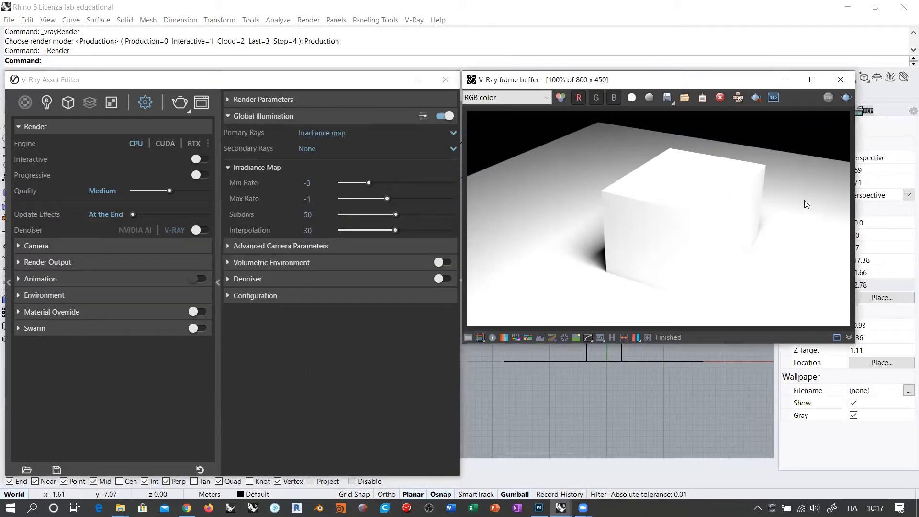
pyautogui.click(71, 264)
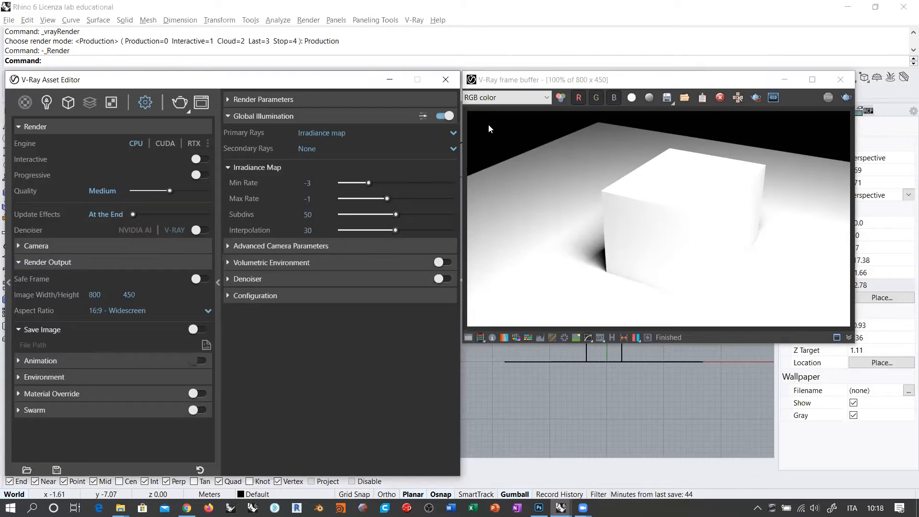
pyautogui.click(247, 102)
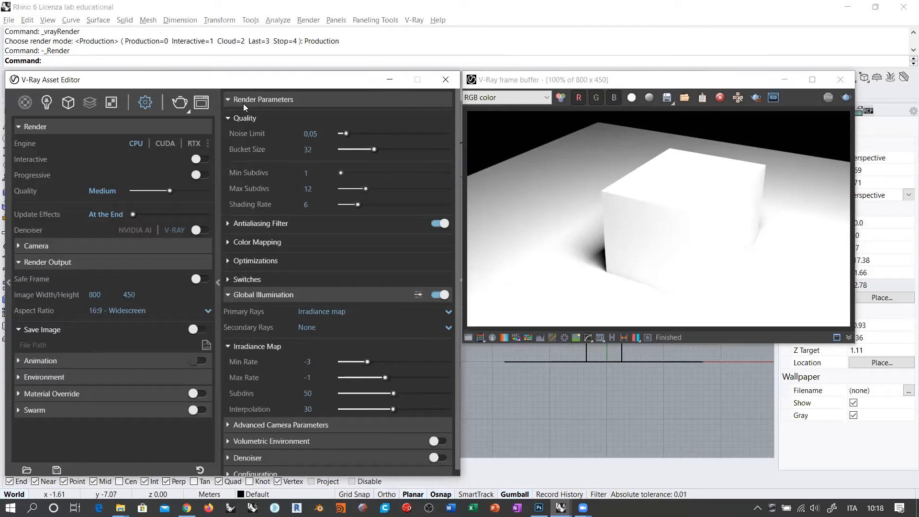
pyautogui.scroll(-3, 243, 99)
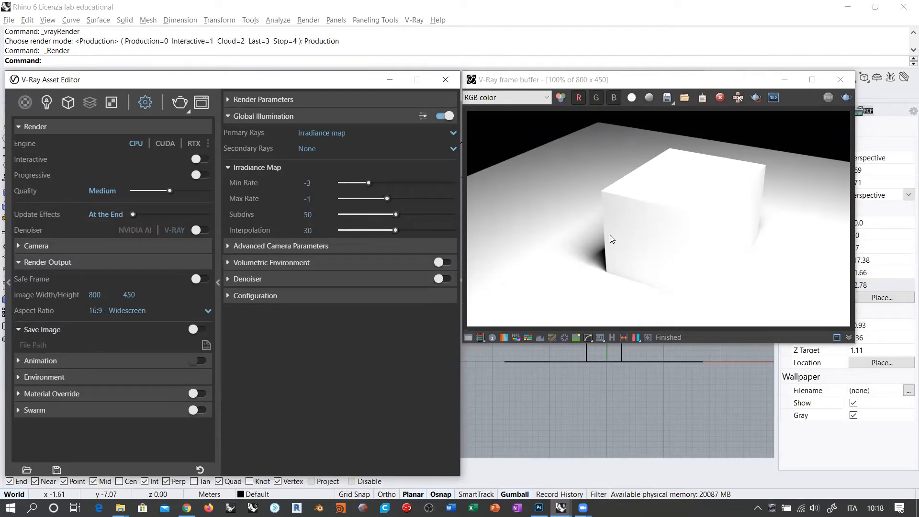
pyautogui.click(716, 158)
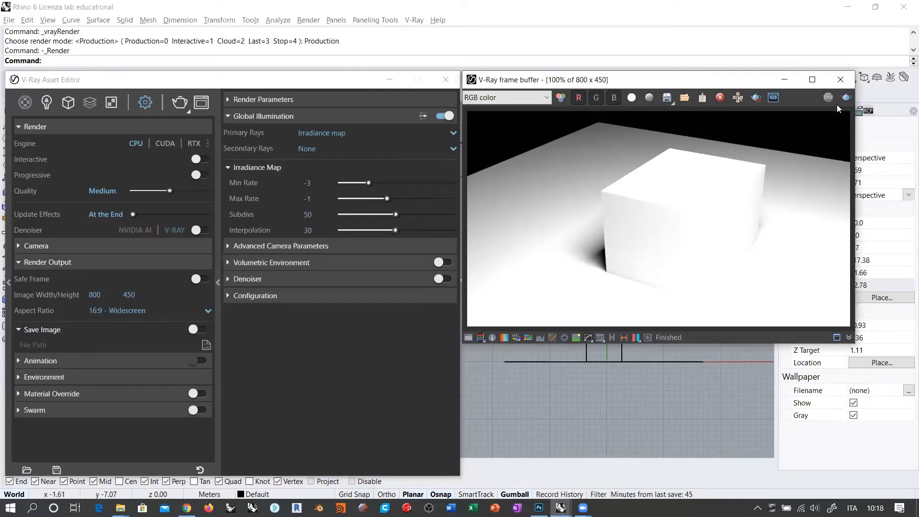
# Reposition the frame buffer, render the box again, stop during the prepass, and magnify the unfinished buckets to 800%.
pyautogui.moveTo(744, 82); pyautogui.dragTo(737, 126)
pyautogui.click(729, 113)
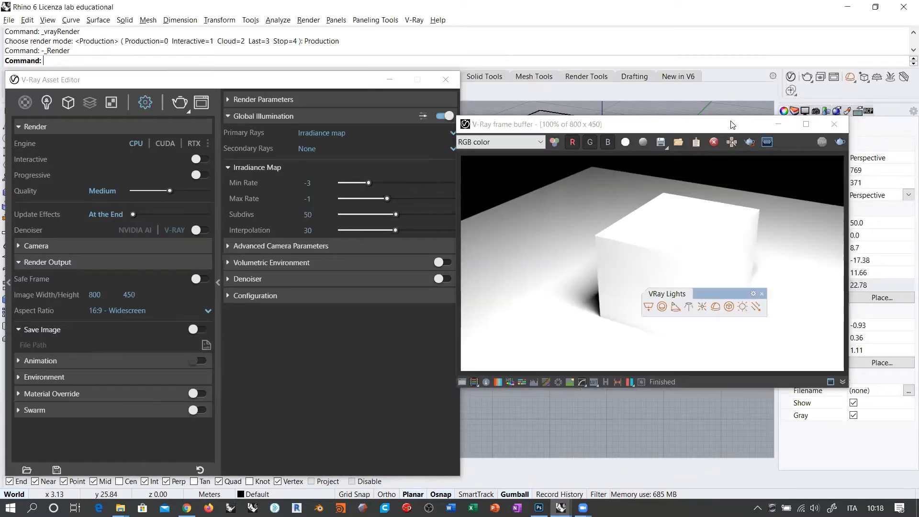
pyautogui.click(732, 124)
pyautogui.click(807, 77)
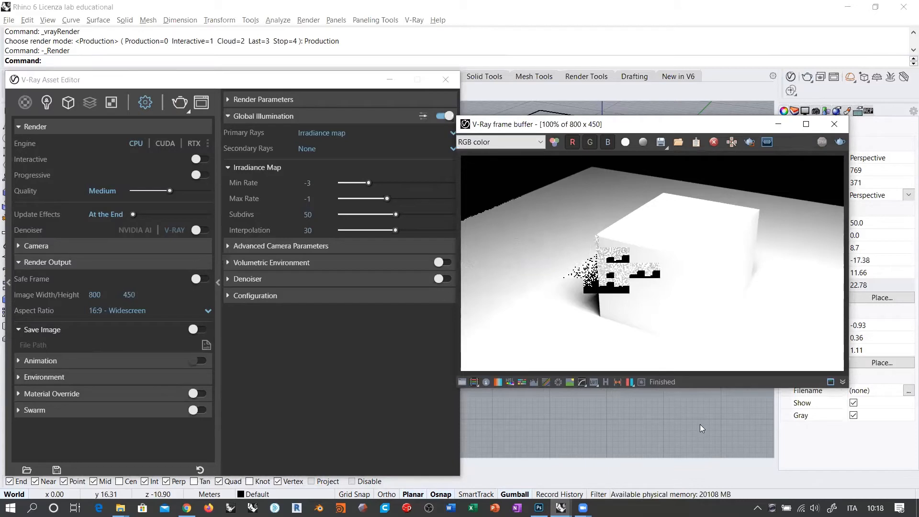
pyautogui.scroll(1, 666, 276)
pyautogui.scroll(2, 667, 276)
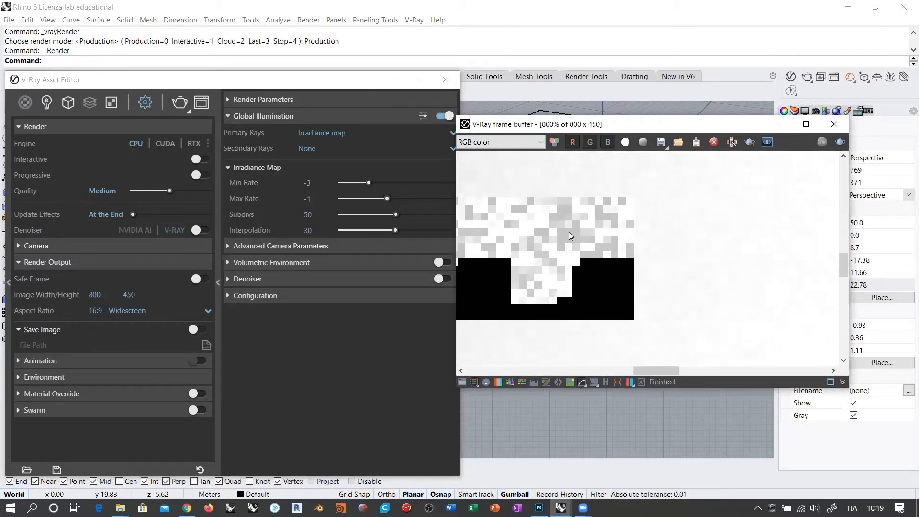
# Outline the adjoining render buckets in red on the magnified frame buffer image.
pyautogui.click(791, 91)
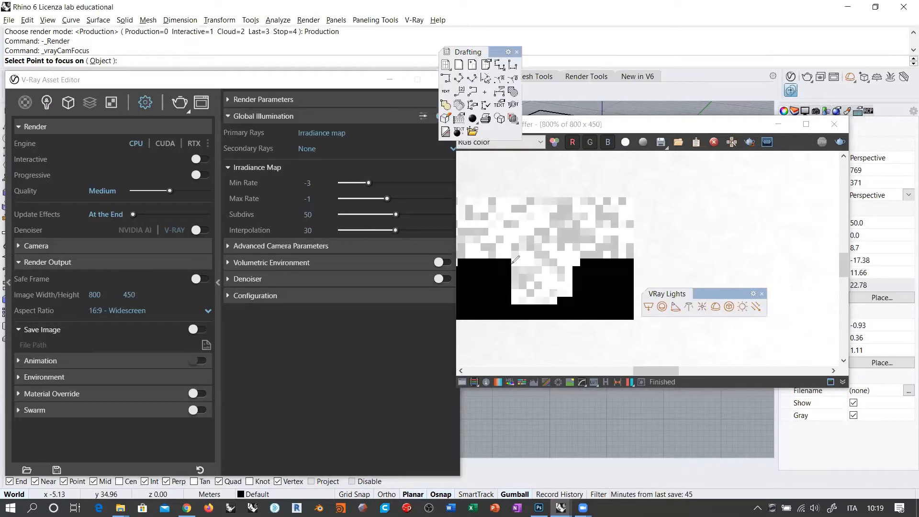
pyautogui.moveTo(512, 276)
pyautogui.mouseDown()
pyautogui.moveTo(511, 313)
pyautogui.moveTo(512, 261)
pyautogui.moveTo(572, 260)
pyautogui.mouseUp()
pyautogui.moveTo(572, 197); pyautogui.dragTo(572, 318)
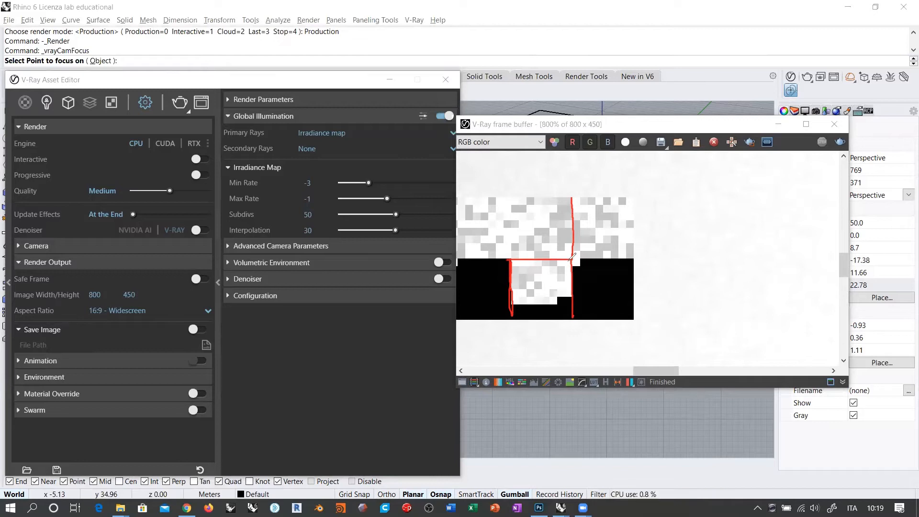
pyautogui.moveTo(573, 260)
pyautogui.mouseDown()
pyautogui.moveTo(630, 260)
pyautogui.moveTo(635, 248)
pyautogui.moveTo(585, 199)
pyautogui.moveTo(570, 199)
pyautogui.mouseUp()
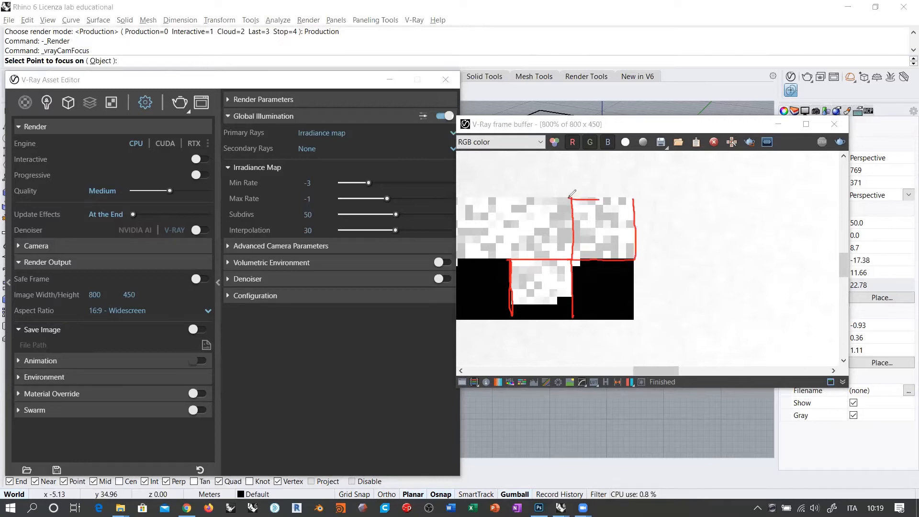
pyautogui.moveTo(508, 321)
pyautogui.mouseDown()
pyautogui.moveTo(577, 321)
pyautogui.moveTo(637, 301)
pyautogui.moveTo(635, 261)
pyautogui.mouseUp()
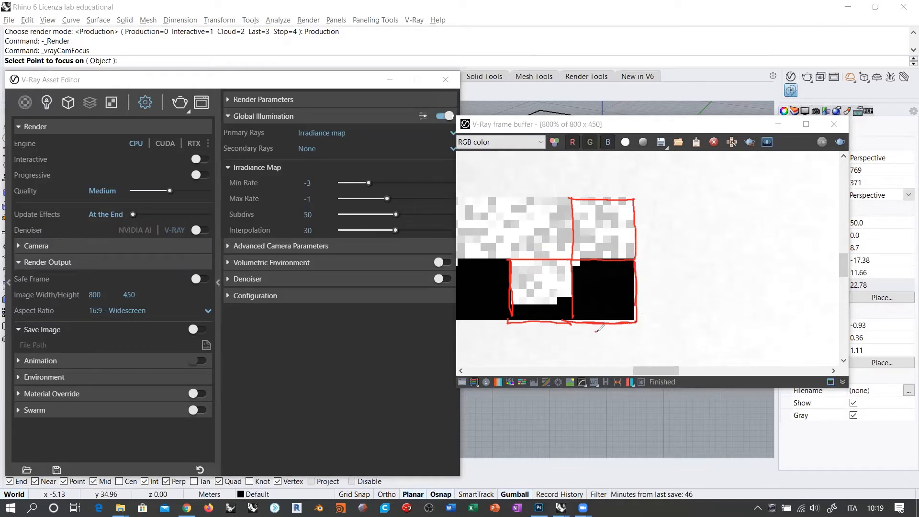
# Label the width and height of the outlined black bucket as 32px.
pyautogui.moveTo(596, 329); pyautogui.dragTo(599, 341)
pyautogui.moveTo(614, 331)
pyautogui.mouseDown()
pyautogui.moveTo(626, 346)
pyautogui.moveTo(646, 341)
pyautogui.mouseUp()
pyautogui.moveTo(646, 291)
pyautogui.mouseDown()
pyautogui.moveTo(673, 312)
pyautogui.moveTo(678, 303)
pyautogui.mouseUp()
pyautogui.moveTo(683, 299); pyautogui.dragTo(696, 306)
pyautogui.moveTo(694, 298); pyautogui.dragTo(690, 301)
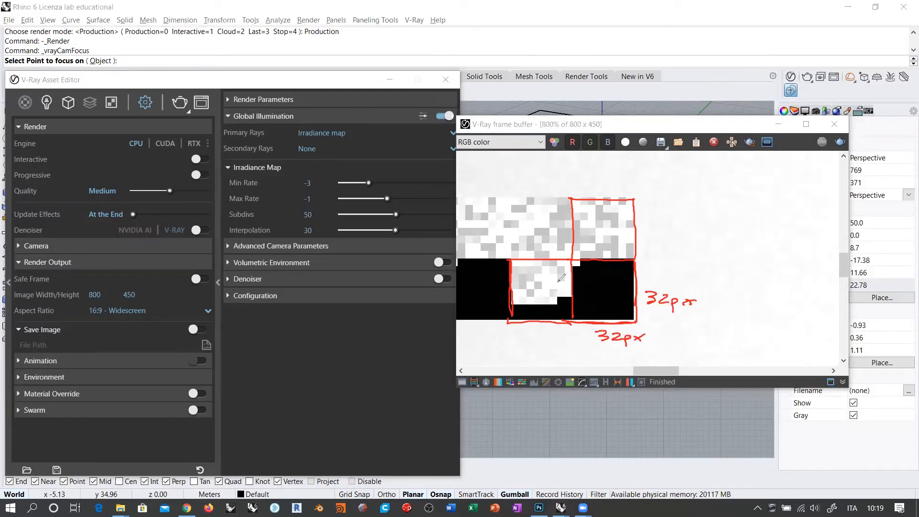
# Draw a red grid of vertical and horizontal lines over the partly computed bucket to show its subdivisions.
pyautogui.moveTo(518, 261); pyautogui.dragTo(527, 321)
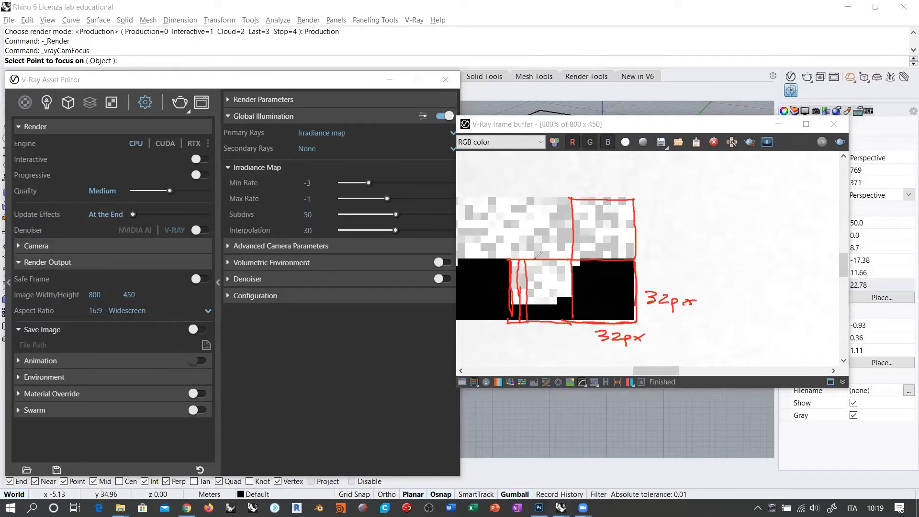
pyautogui.moveTo(535, 258)
pyautogui.mouseDown()
pyautogui.moveTo(535, 322)
pyautogui.moveTo(542, 302)
pyautogui.moveTo(543, 324)
pyautogui.mouseUp()
pyautogui.moveTo(549, 261); pyautogui.dragTo(550, 319)
pyautogui.moveTo(557, 261)
pyautogui.mouseDown()
pyautogui.moveTo(558, 320)
pyautogui.moveTo(567, 323)
pyautogui.mouseUp()
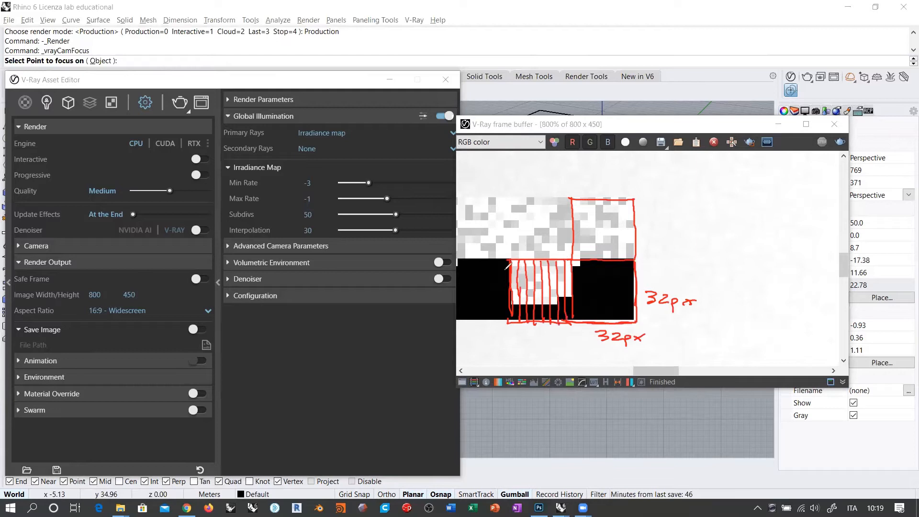
pyautogui.moveTo(503, 268); pyautogui.dragTo(576, 265)
pyautogui.moveTo(506, 273); pyautogui.dragTo(579, 280)
pyautogui.moveTo(505, 288); pyautogui.dragTo(583, 287)
pyautogui.moveTo(507, 296)
pyautogui.mouseDown()
pyautogui.moveTo(584, 296)
pyautogui.moveTo(532, 303)
pyautogui.moveTo(578, 302)
pyautogui.mouseUp()
pyautogui.moveTo(508, 312); pyautogui.dragTo(577, 311)
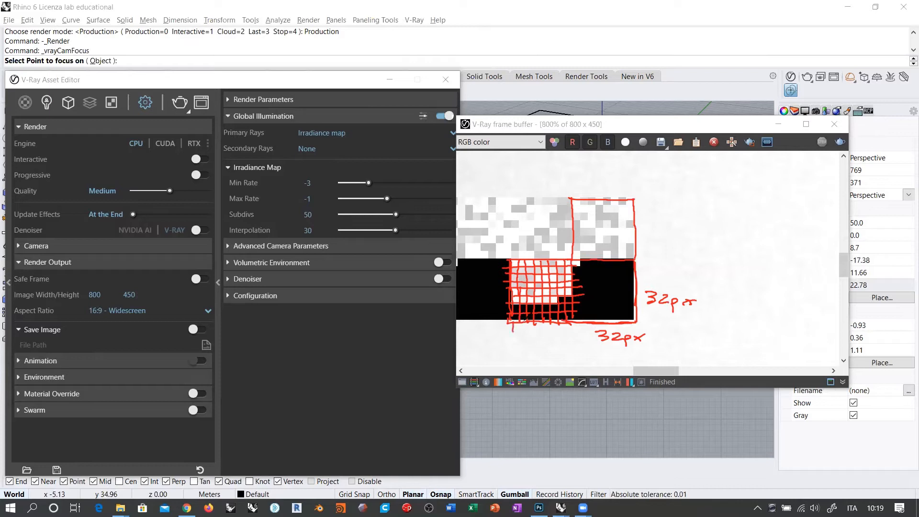
# Mark the grid divisions along the bucket's lower edge and label one cell's width as 4px.
pyautogui.moveTo(534, 322); pyautogui.dragTo(540, 329)
pyautogui.moveTo(550, 322)
pyautogui.mouseDown()
pyautogui.moveTo(549, 331)
pyautogui.moveTo(564, 329)
pyautogui.mouseUp()
pyautogui.moveTo(572, 322); pyautogui.dragTo(571, 331)
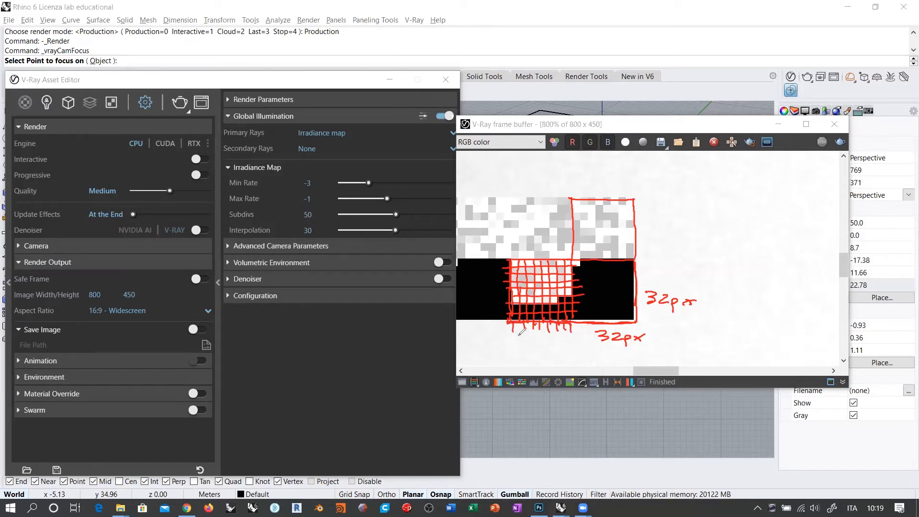
pyautogui.moveTo(517, 335)
pyautogui.mouseDown()
pyautogui.moveTo(519, 349)
pyautogui.moveTo(541, 346)
pyautogui.mouseUp()
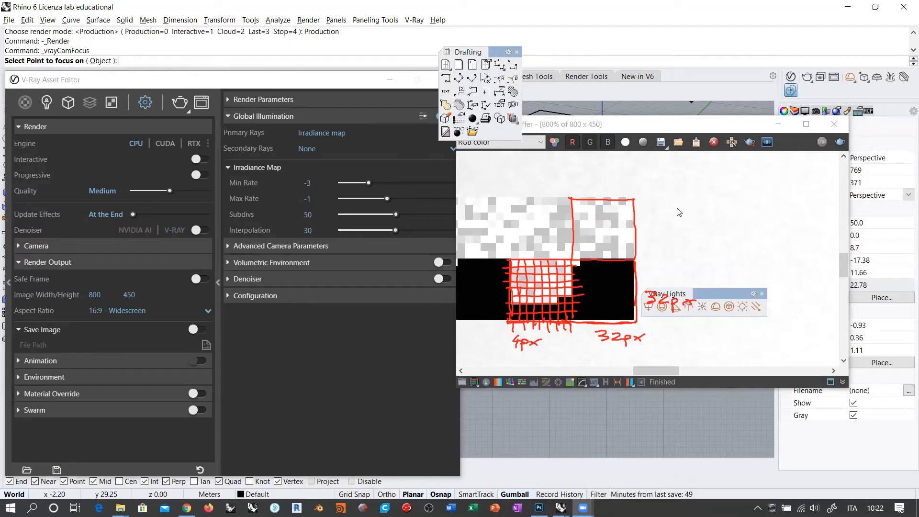
# Highlight a corner cell of the grid, mark the divisions along its vertical side, and write a circled 8 beside them.
pyautogui.click(517, 52)
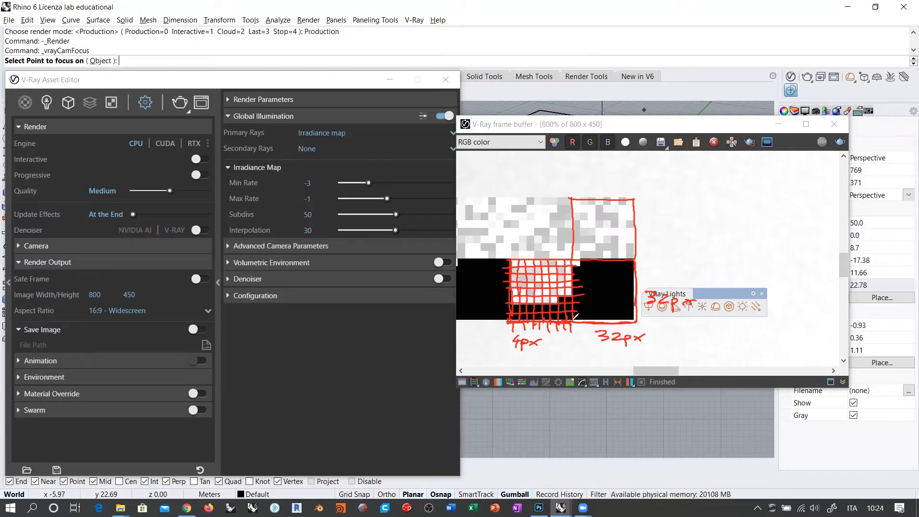
pyautogui.click(573, 320)
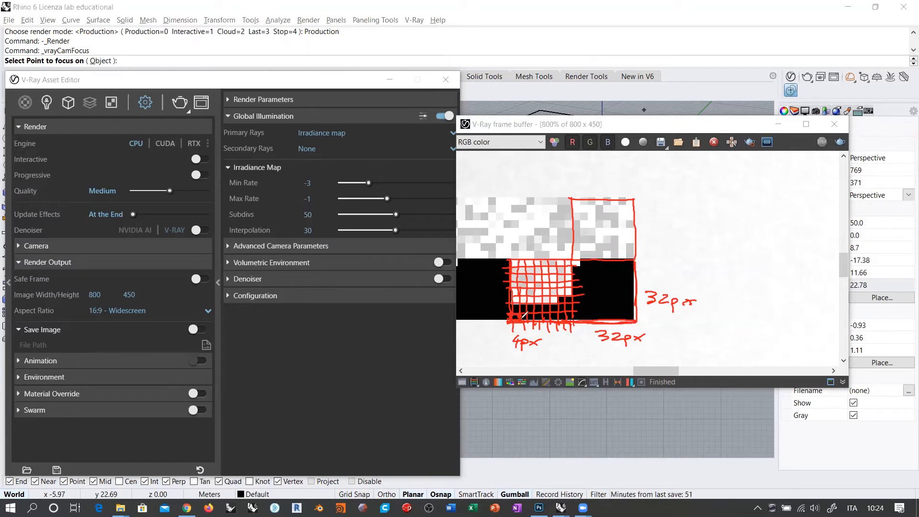
pyautogui.moveTo(500, 317); pyautogui.dragTo(505, 300)
pyautogui.moveTo(499, 292); pyautogui.dragTo(506, 282)
pyautogui.moveTo(499, 276); pyautogui.dragTo(505, 269)
pyautogui.moveTo(494, 263)
pyautogui.mouseDown()
pyautogui.moveTo(470, 298)
pyautogui.moveTo(494, 271)
pyautogui.mouseUp()
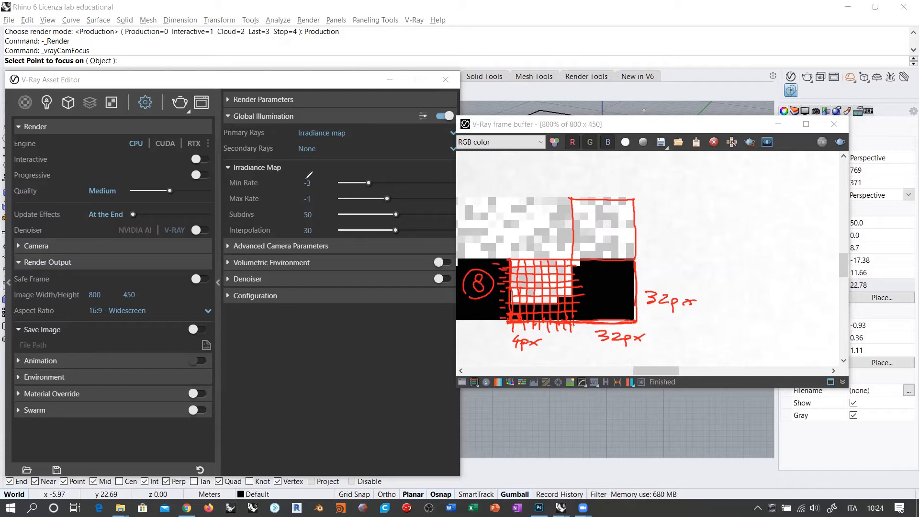
# Circle the Min Rate and Max Rate values and retrace the outline of the upper bucket.
pyautogui.moveTo(308, 176); pyautogui.dragTo(317, 178)
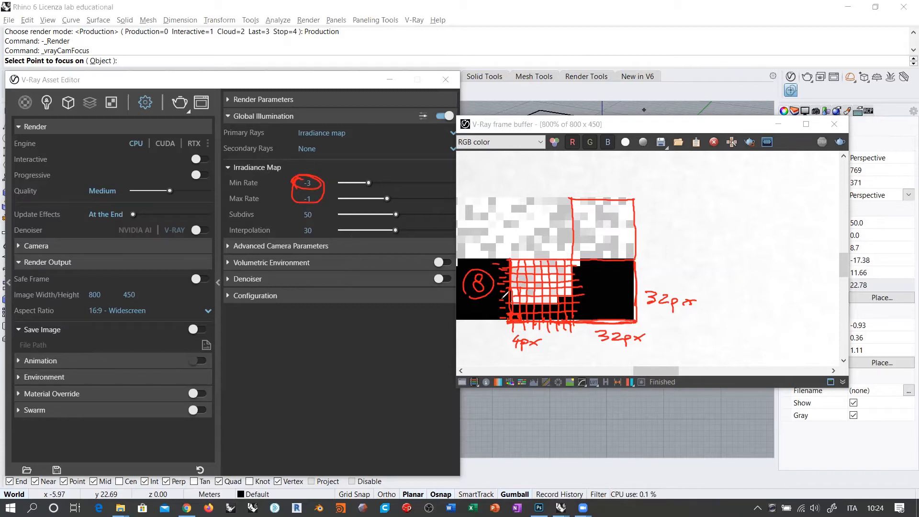
pyautogui.moveTo(573, 198)
pyautogui.mouseDown()
pyautogui.moveTo(570, 258)
pyautogui.moveTo(633, 199)
pyautogui.moveTo(630, 253)
pyautogui.mouseUp()
pyautogui.moveTo(634, 198); pyautogui.dragTo(570, 258)
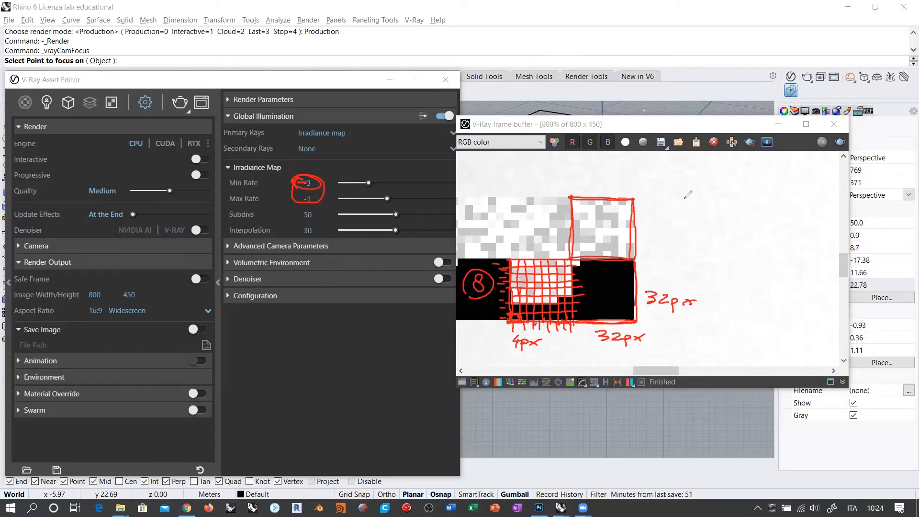
# Write a note beside the buckets linking the minus sign to the word SUBDIVIDE with an arrow.
pyautogui.moveTo(660, 174); pyautogui.dragTo(700, 182)
pyautogui.moveTo(700, 172); pyautogui.dragTo(711, 171)
pyautogui.moveTo(700, 175); pyautogui.dragTo(737, 180)
pyautogui.moveTo(758, 168); pyautogui.dragTo(770, 181)
pyautogui.moveTo(783, 169); pyautogui.dragTo(785, 180)
pyautogui.moveTo(796, 168)
pyautogui.mouseDown()
pyautogui.moveTo(795, 180)
pyautogui.moveTo(811, 168)
pyautogui.mouseUp()
pyautogui.moveTo(815, 168); pyautogui.dragTo(820, 181)
pyautogui.moveTo(820, 168)
pyautogui.mouseDown()
pyautogui.moveTo(820, 180)
pyautogui.moveTo(844, 175)
pyautogui.mouseUp()
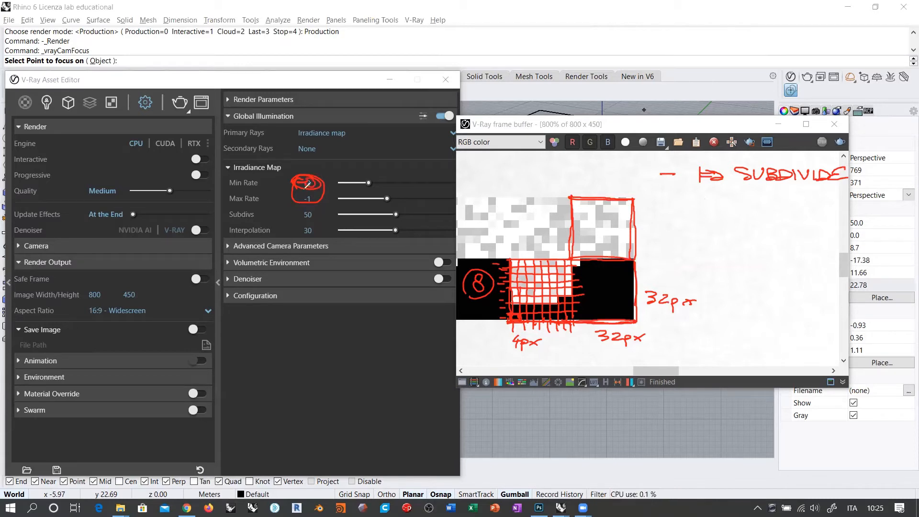
# Write the formula 3 → 2³ = 8 under the subdivision note and underline the exponent and the 8.
pyautogui.moveTo(744, 214); pyautogui.dragTo(750, 231)
pyautogui.moveTo(755, 206); pyautogui.dragTo(780, 222)
pyautogui.moveTo(770, 227); pyautogui.dragTo(802, 218)
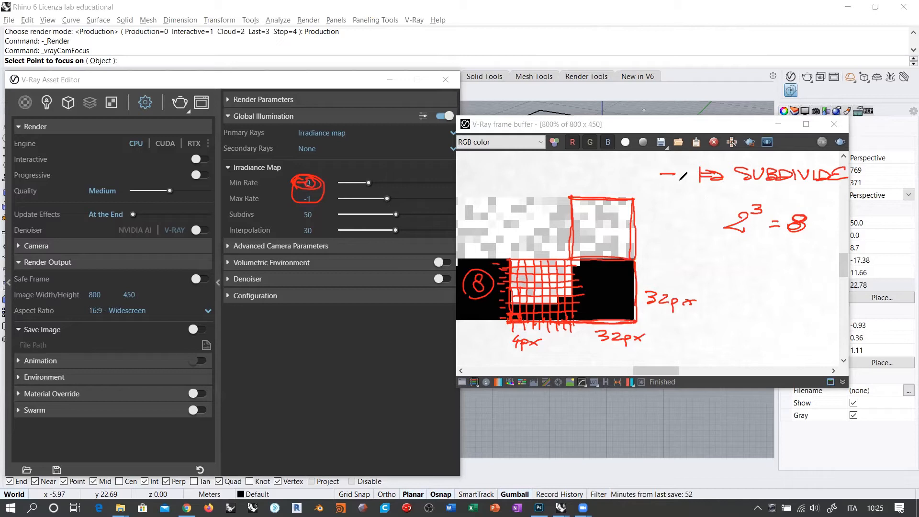
pyautogui.moveTo(661, 212)
pyautogui.mouseDown()
pyautogui.moveTo(669, 217)
pyautogui.moveTo(662, 226)
pyautogui.moveTo(700, 229)
pyautogui.moveTo(711, 218)
pyautogui.mouseUp()
pyautogui.moveTo(701, 224)
pyautogui.mouseDown()
pyautogui.moveTo(711, 224)
pyautogui.moveTo(704, 226)
pyautogui.mouseUp()
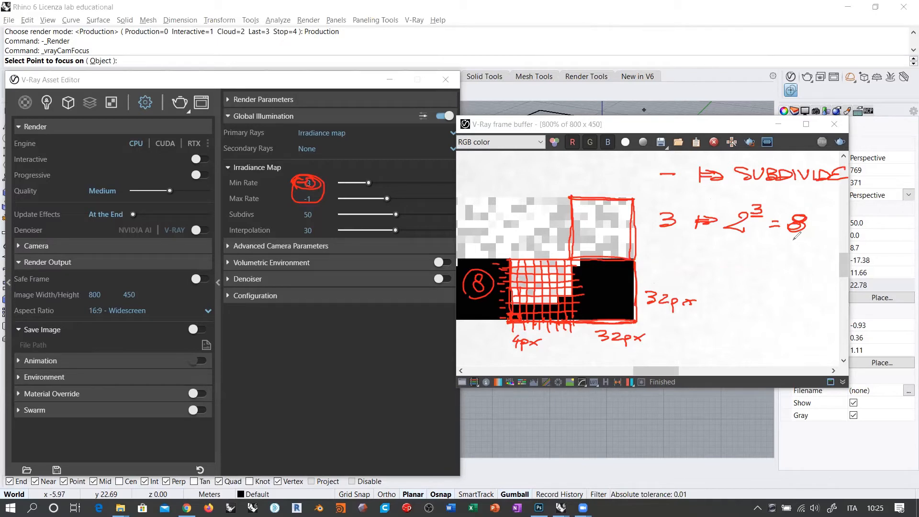
pyautogui.moveTo(785, 235); pyautogui.dragTo(819, 233)
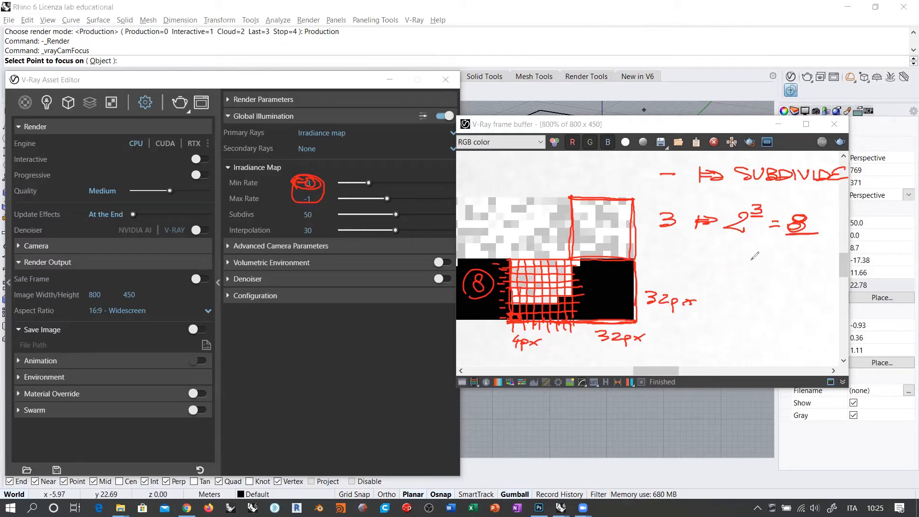
# Write the calculation 32/8 = 4px under the formula and retrace the upper bucket's outline.
pyautogui.moveTo(742, 259)
pyautogui.mouseDown()
pyautogui.moveTo(744, 269)
pyautogui.moveTo(778, 275)
pyautogui.mouseUp()
pyautogui.moveTo(759, 283); pyautogui.dragTo(795, 272)
pyautogui.moveTo(782, 278)
pyautogui.mouseDown()
pyautogui.moveTo(819, 261)
pyautogui.moveTo(814, 276)
pyautogui.mouseUp()
pyautogui.moveTo(812, 270); pyautogui.dragTo(818, 289)
pyautogui.moveTo(819, 276); pyautogui.dragTo(835, 280)
pyautogui.moveTo(836, 274); pyautogui.dragTo(828, 282)
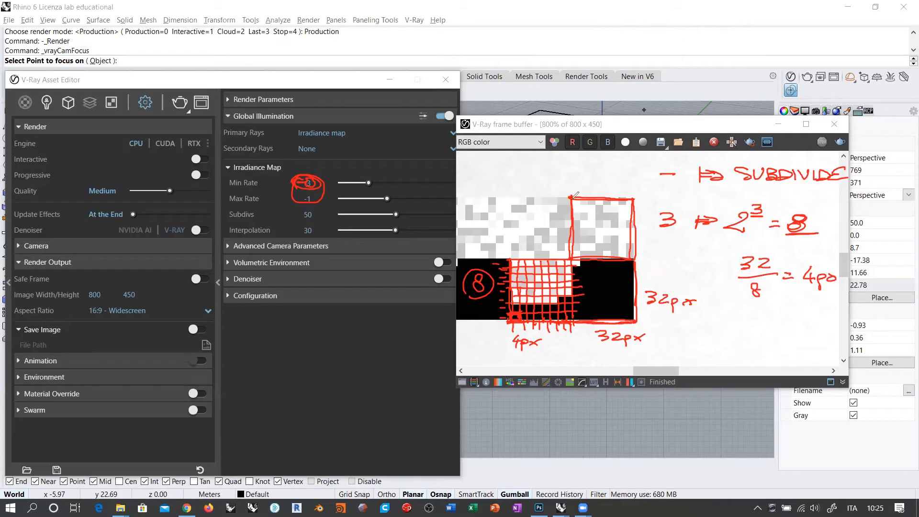
pyautogui.moveTo(569, 256)
pyautogui.mouseDown()
pyautogui.moveTo(573, 197)
pyautogui.moveTo(633, 196)
pyautogui.moveTo(627, 257)
pyautogui.moveTo(568, 257)
pyautogui.mouseUp()
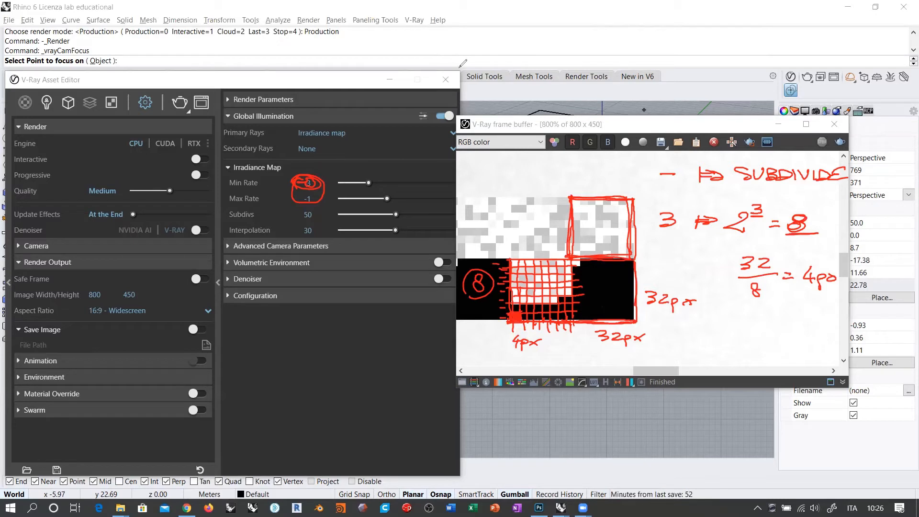
# Clear all the red annotations and close the V-Ray frame buffer.
pyautogui.click(451, 45)
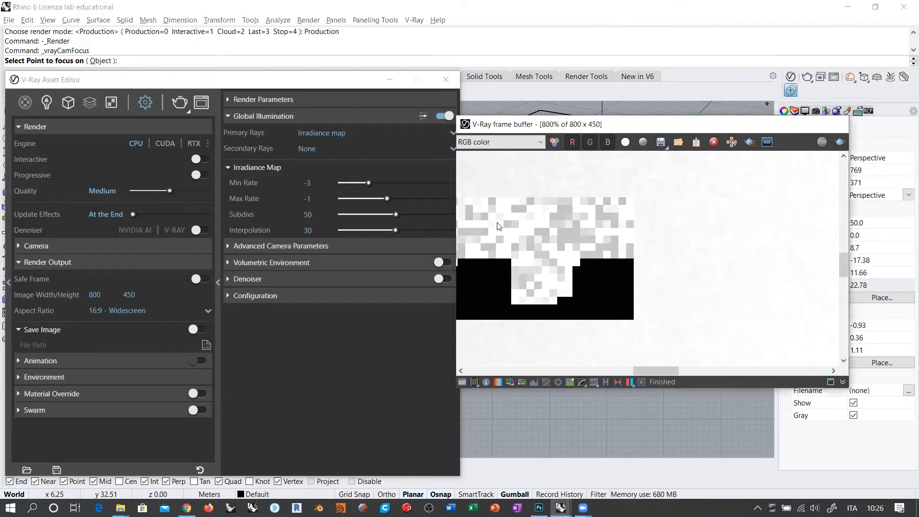
pyautogui.click(834, 124)
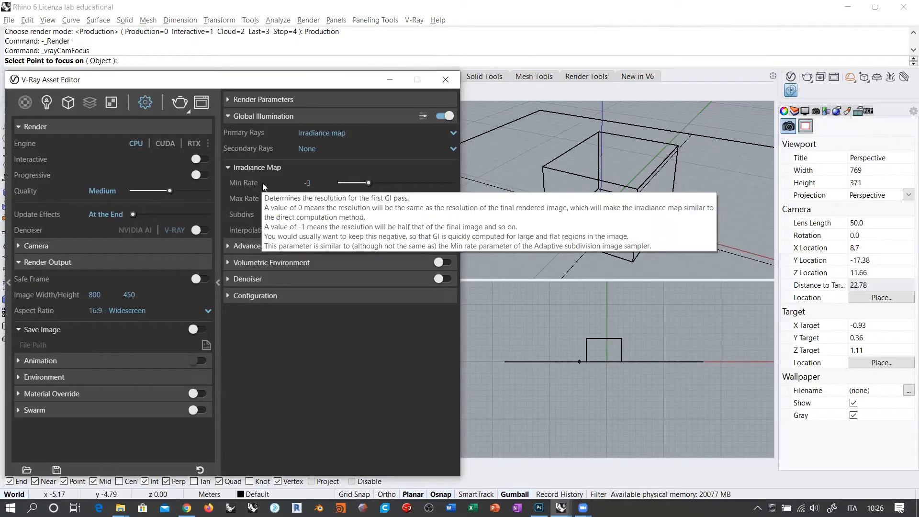
# Set the irradiance map's Min Rate to -2 and run a production render, stopping it during the prepass to inspect the sample pattern.
pyautogui.click(314, 182)
pyautogui.moveTo(308, 183); pyautogui.dragTo(326, 185)
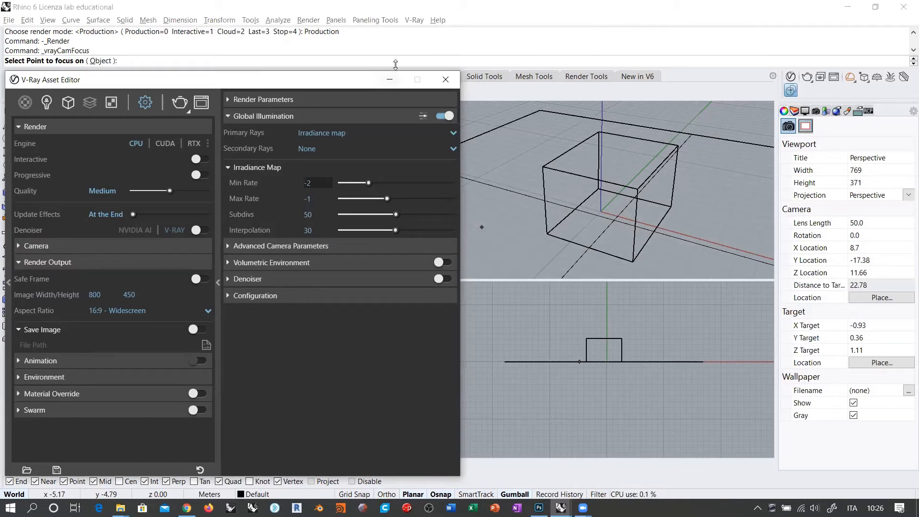
pyautogui.click(808, 77)
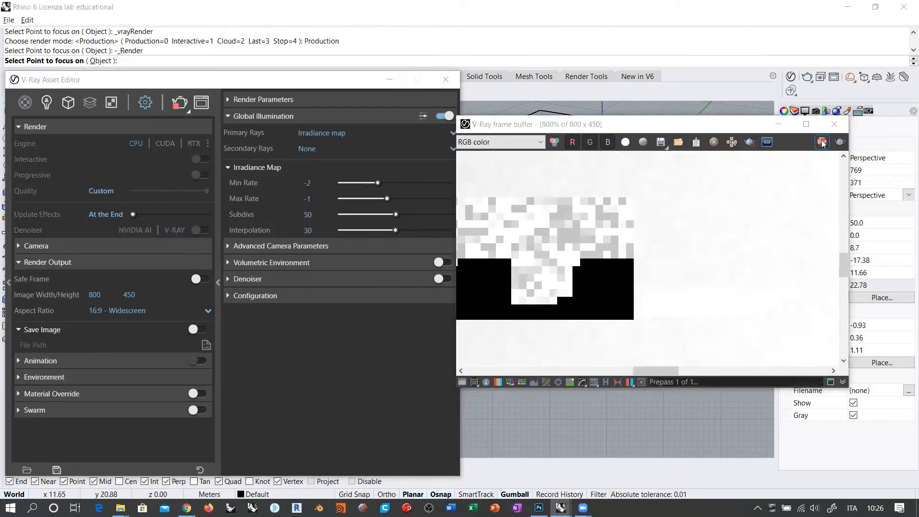
pyautogui.scroll(-1, 666, 261)
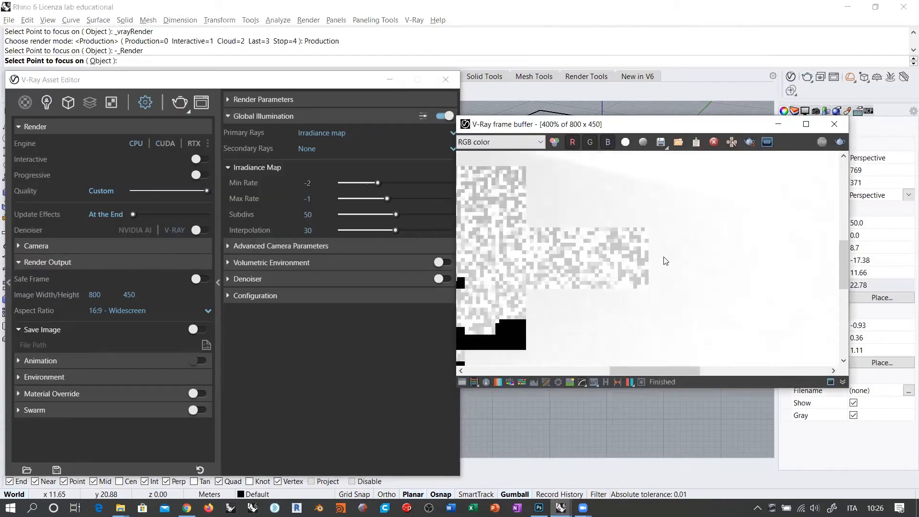
pyautogui.scroll(-2, 666, 261)
pyautogui.scroll(2, 659, 259)
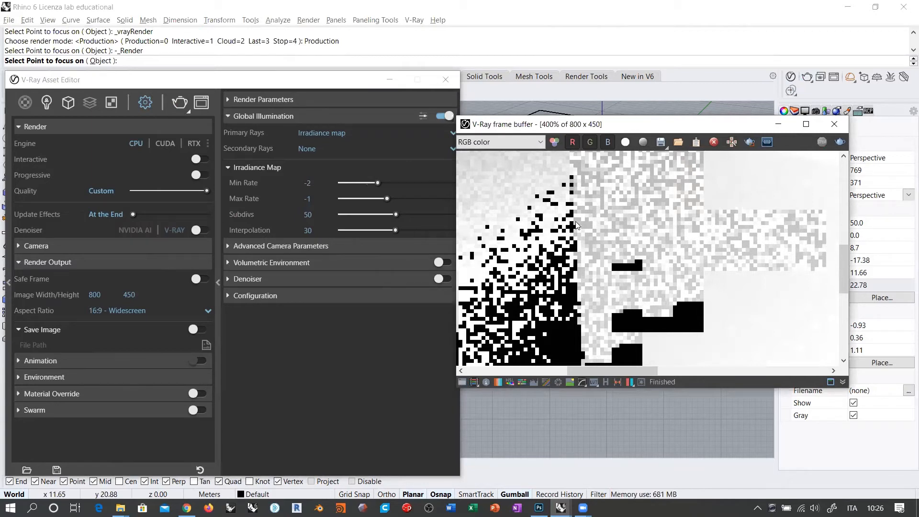
pyautogui.scroll(-1, 573, 225)
pyautogui.scroll(-1, 573, 225)
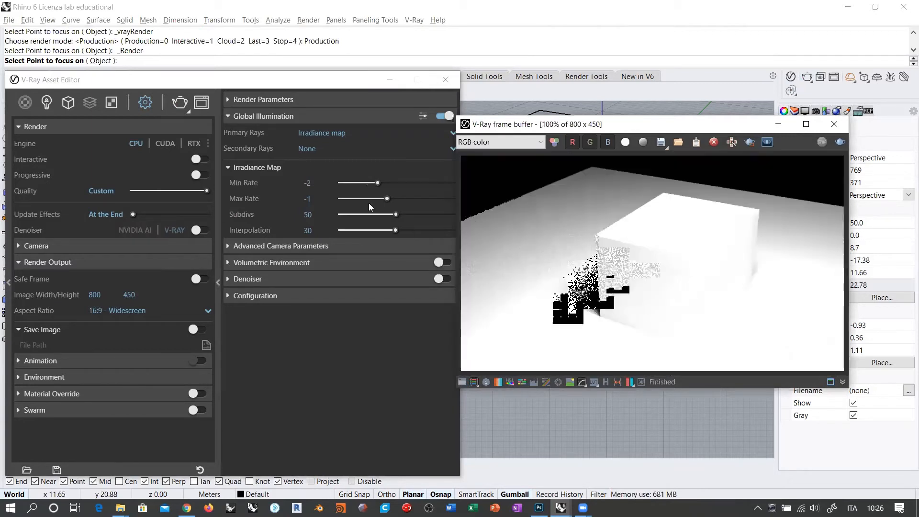
# Set the irradiance map's Min Rate to -1 and rerender, stopping during the prepass to inspect the buckets' sample pixels up close.
pyautogui.doubleClick(326, 182)
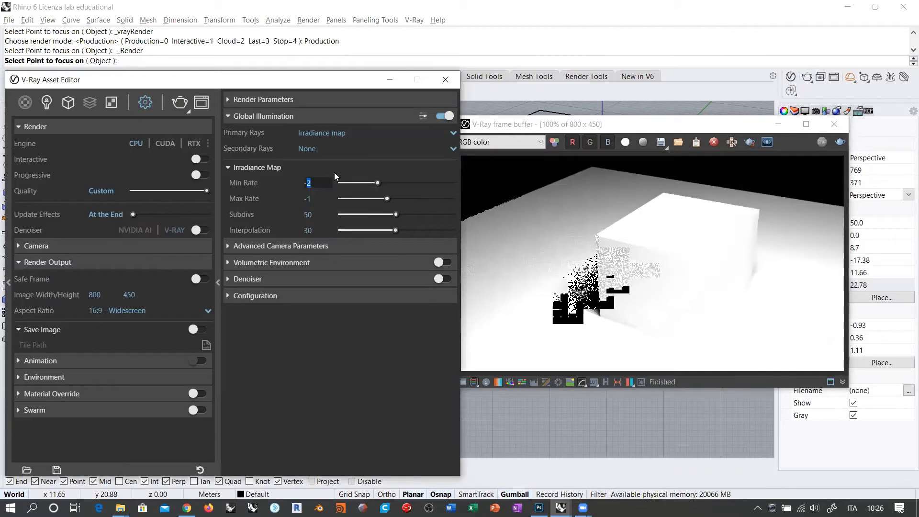
pyautogui.write('1')
pyautogui.click(400, 167)
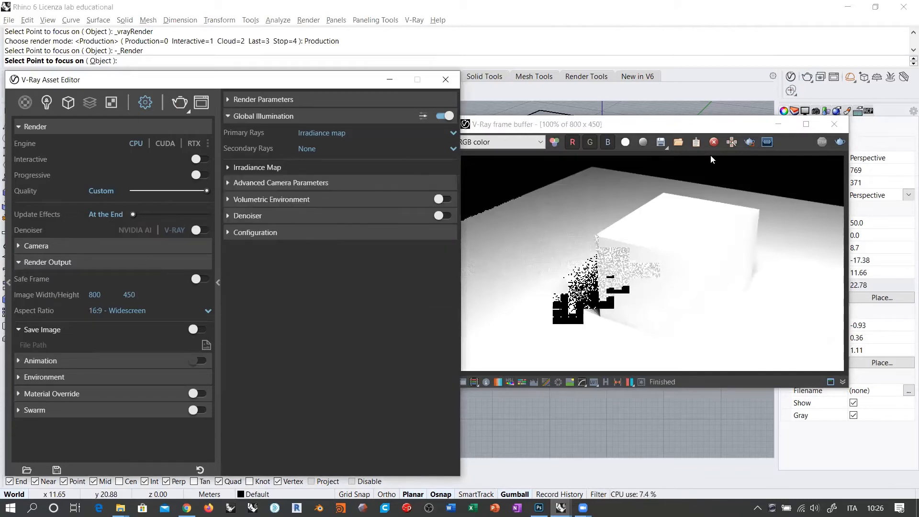
pyautogui.click(356, 169)
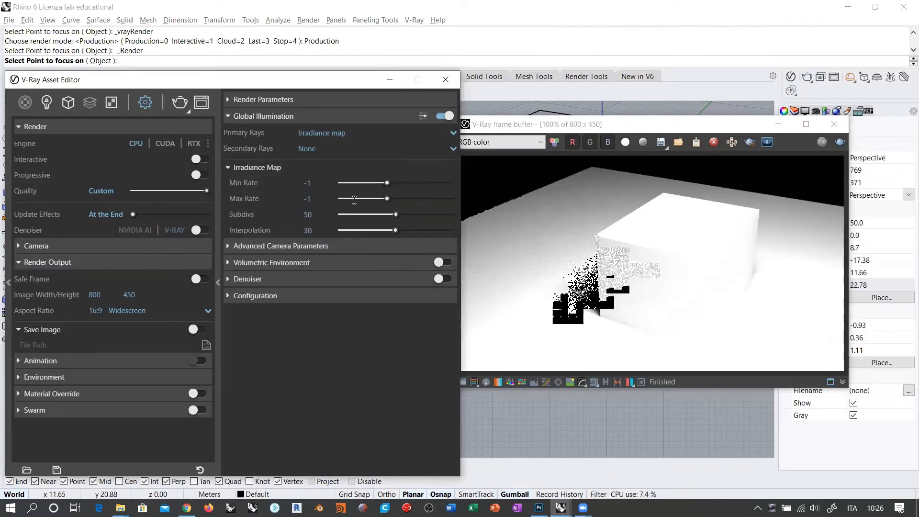
pyautogui.click(805, 76)
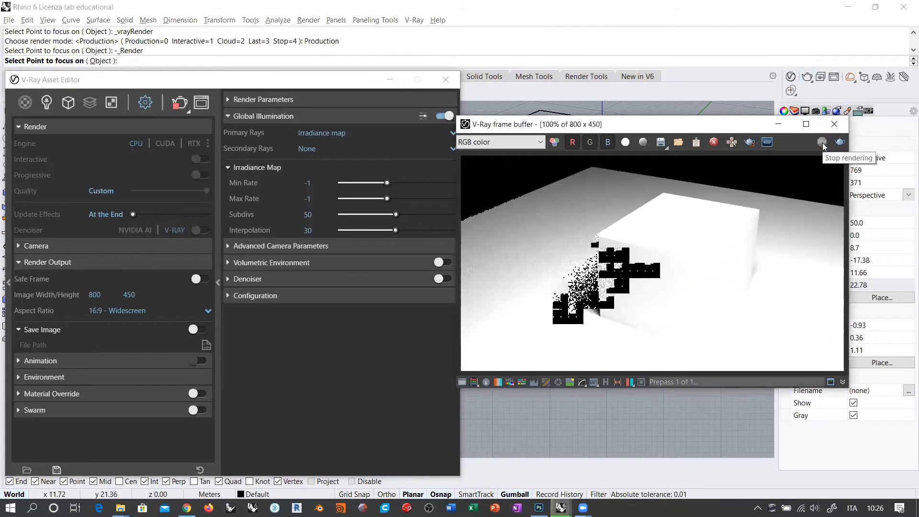
pyautogui.scroll(3, 603, 266)
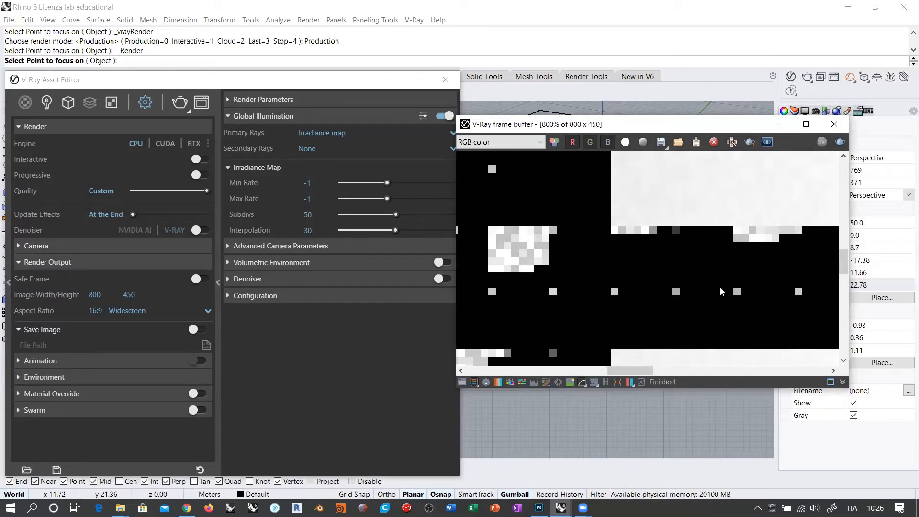
# Set the irradiance map's Min Rate to -5.
pyautogui.click(328, 184)
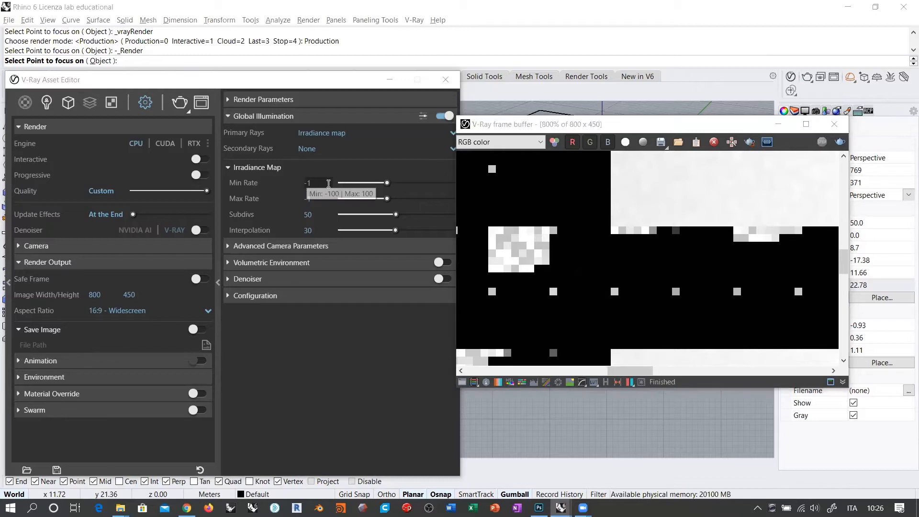
pyautogui.doubleClick(329, 183)
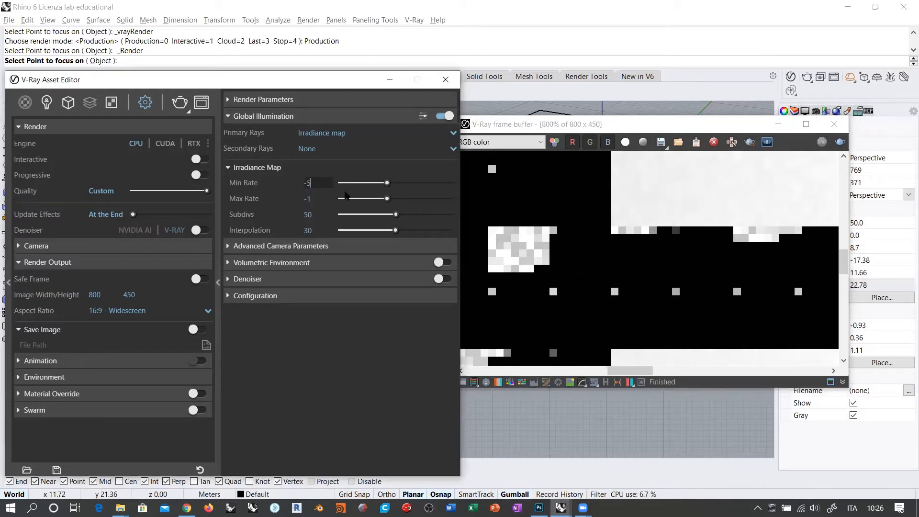
pyautogui.press('Return')
# Run a test render, stop it during the prepass and examine the irradiance samples beside the box at up to 400%.
pyautogui.click(652, 195)
pyautogui.scroll(-2, 652, 194)
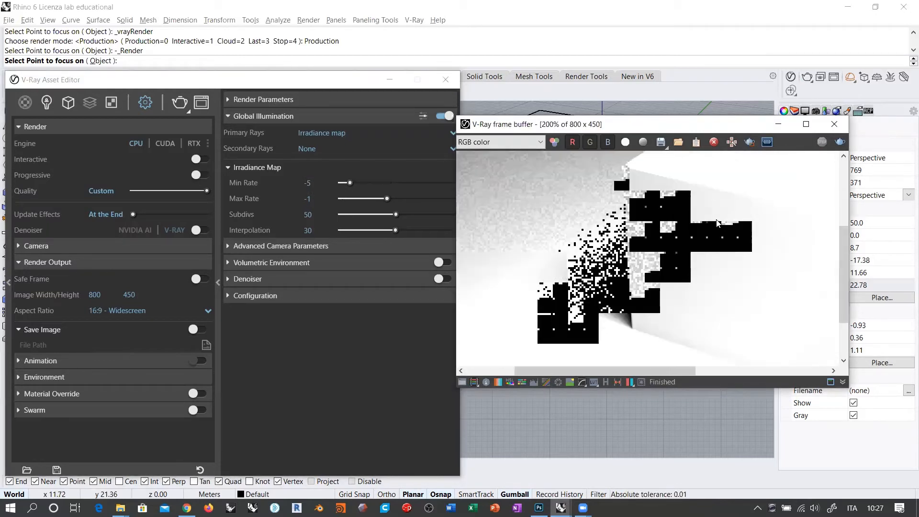
pyautogui.scroll(-1, 716, 223)
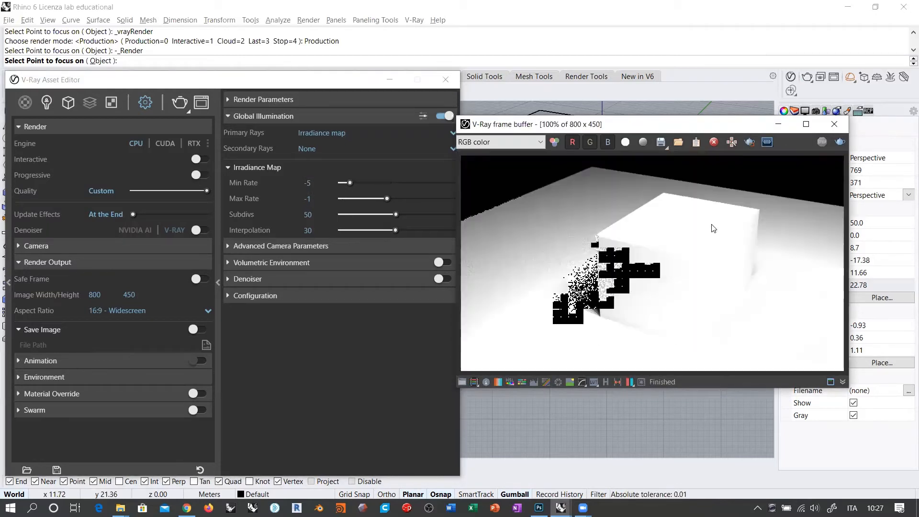
pyautogui.click(821, 143)
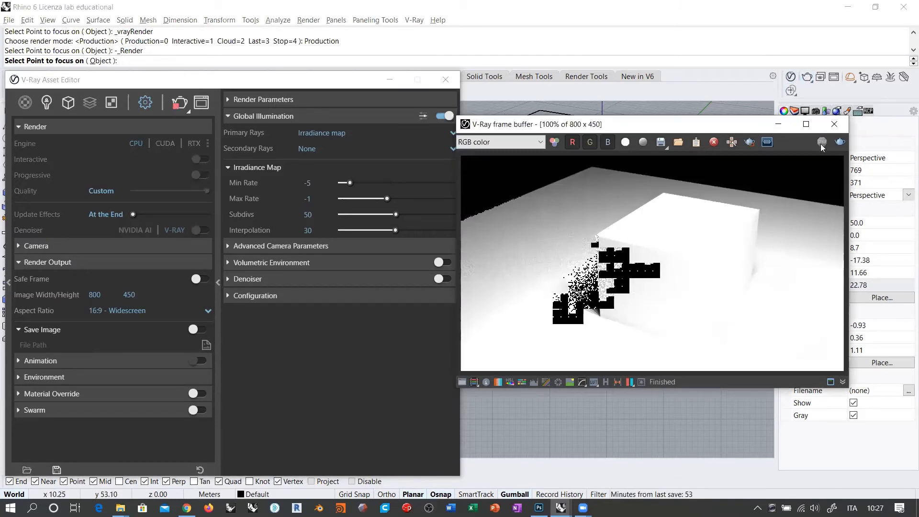
pyautogui.scroll(1, 673, 324)
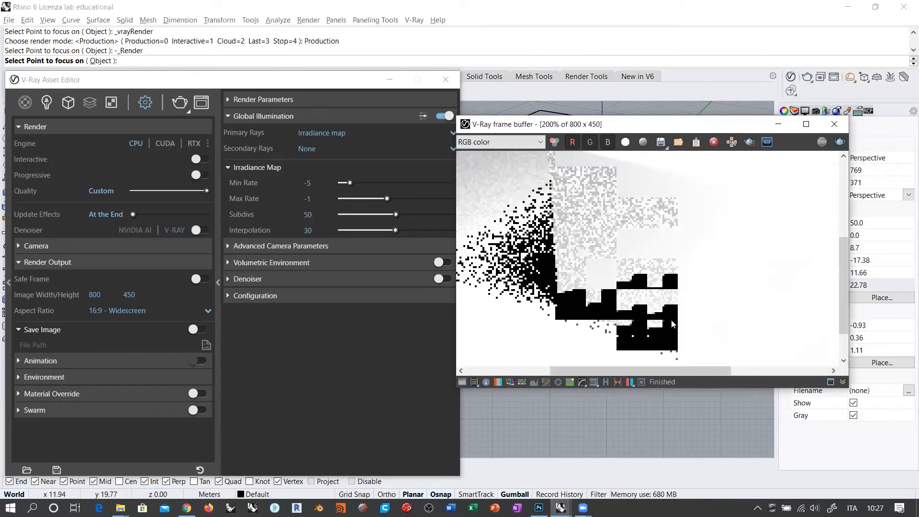
pyautogui.scroll(1, 673, 321)
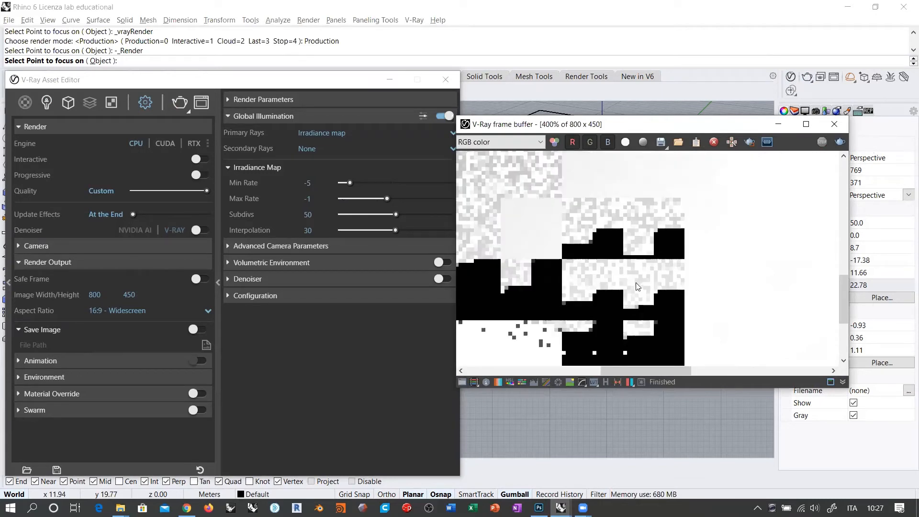
pyautogui.scroll(-1, 709, 303)
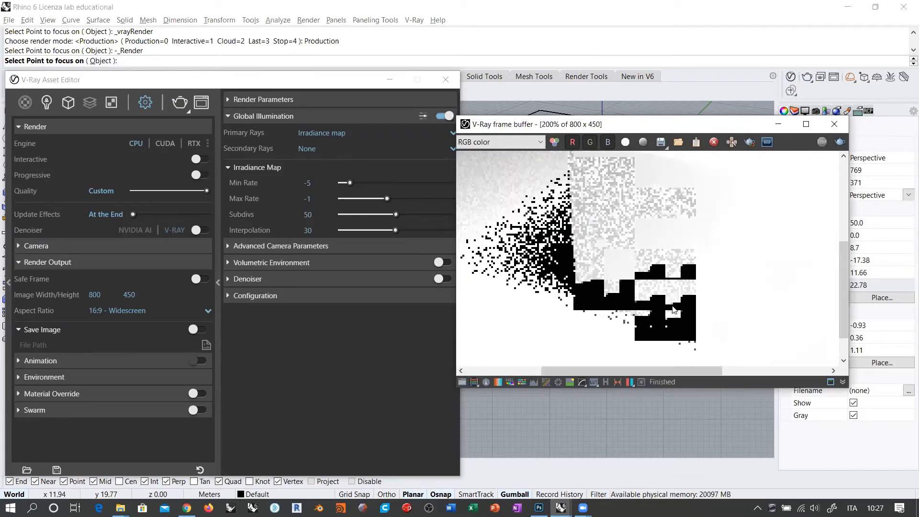
pyautogui.scroll(-1, 673, 309)
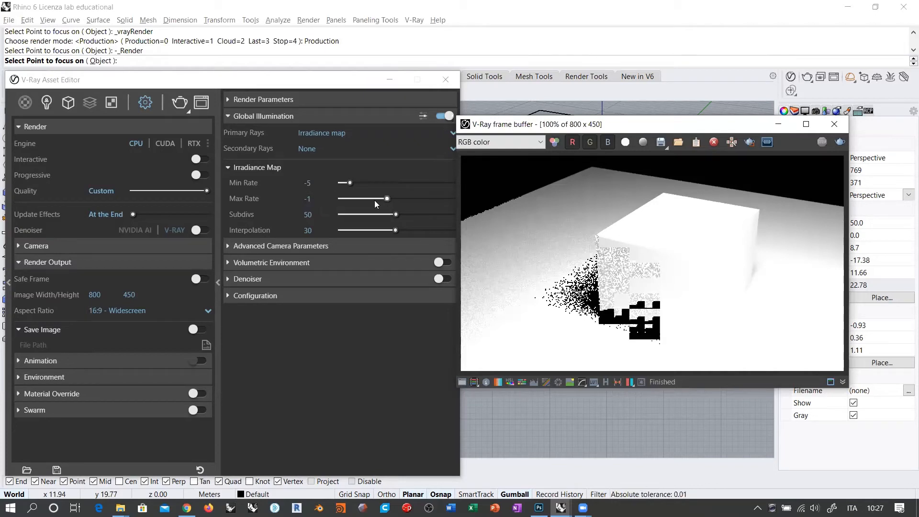
# Set the irradiance map's Max Rate to -5 and render the scene again.
pyautogui.doubleClick(309, 198)
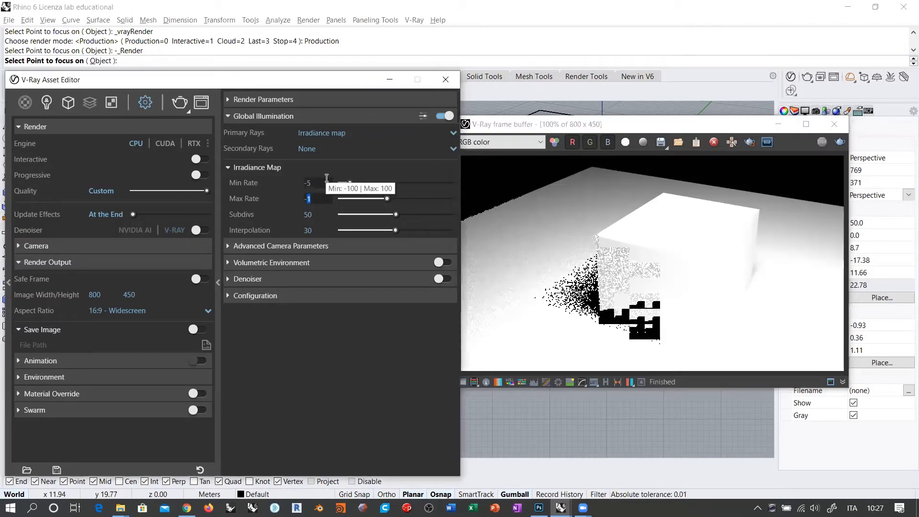
pyautogui.write('5')
pyautogui.press('Return')
pyautogui.click(746, 218)
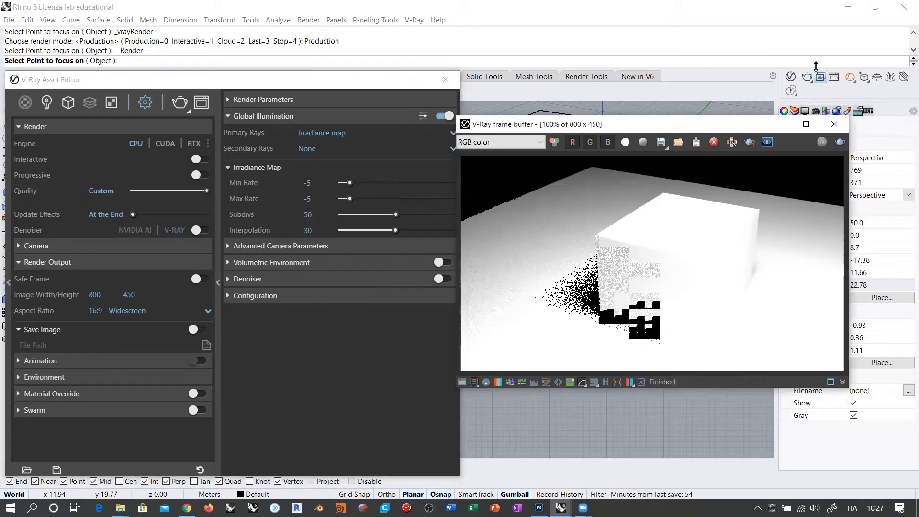
pyautogui.click(807, 78)
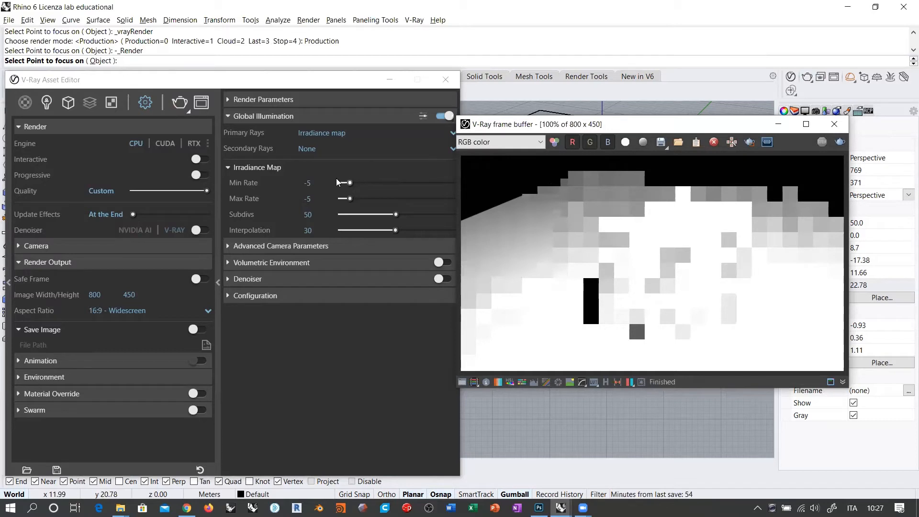
pyautogui.doubleClick(306, 183)
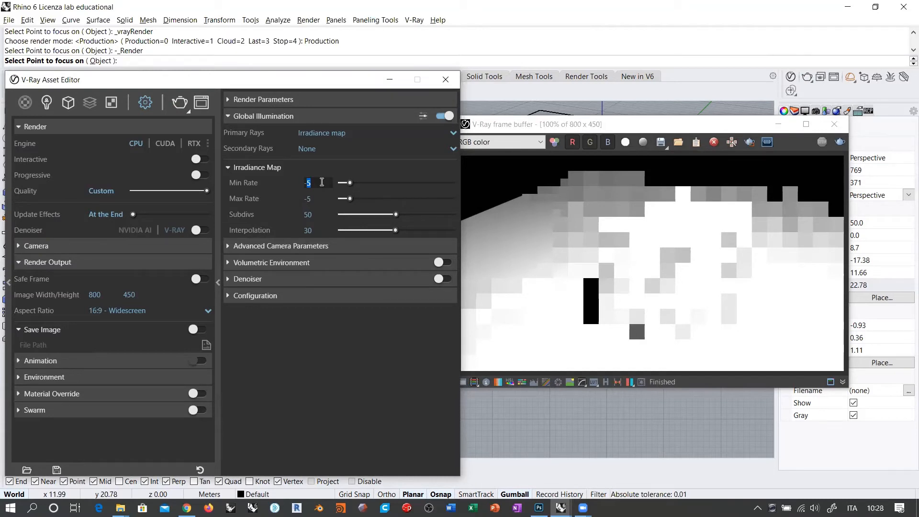
pyautogui.click(624, 210)
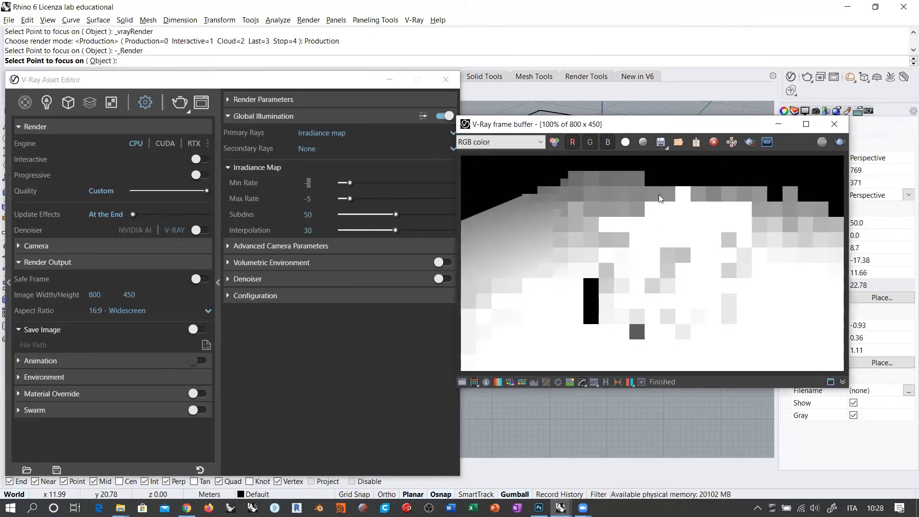
pyautogui.click(359, 309)
pyautogui.click(583, 215)
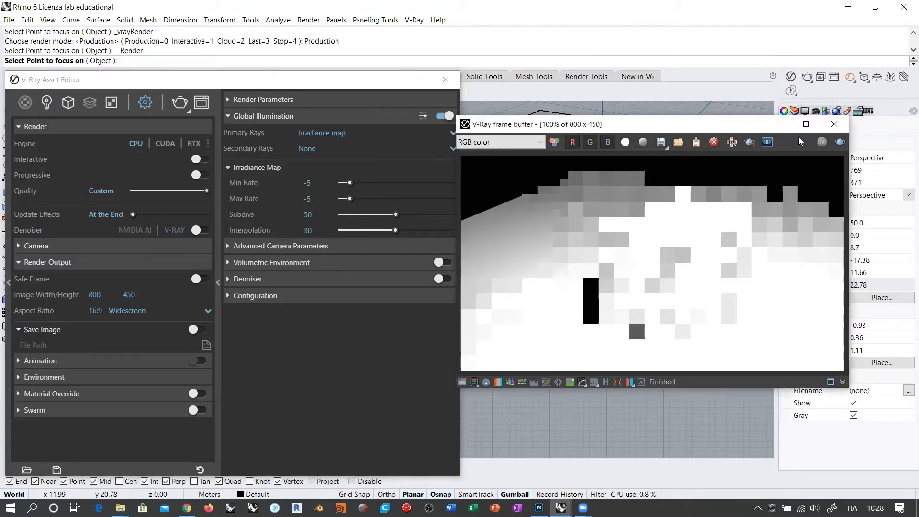
# Move the frame buffer clear of the perspective viewport, cancel the pending focus-point command and show the render tools.
pyautogui.moveTo(723, 124); pyautogui.dragTo(675, 297)
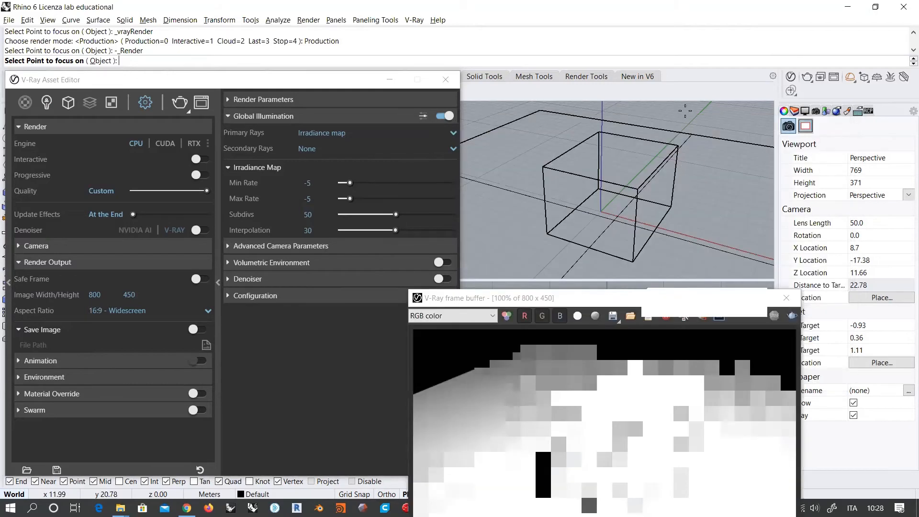
pyautogui.press('Escape')
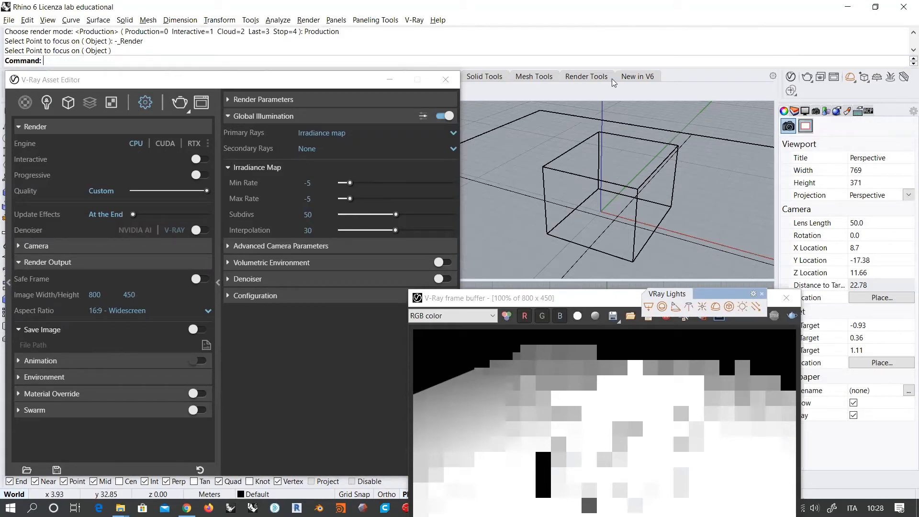
pyautogui.click(587, 78)
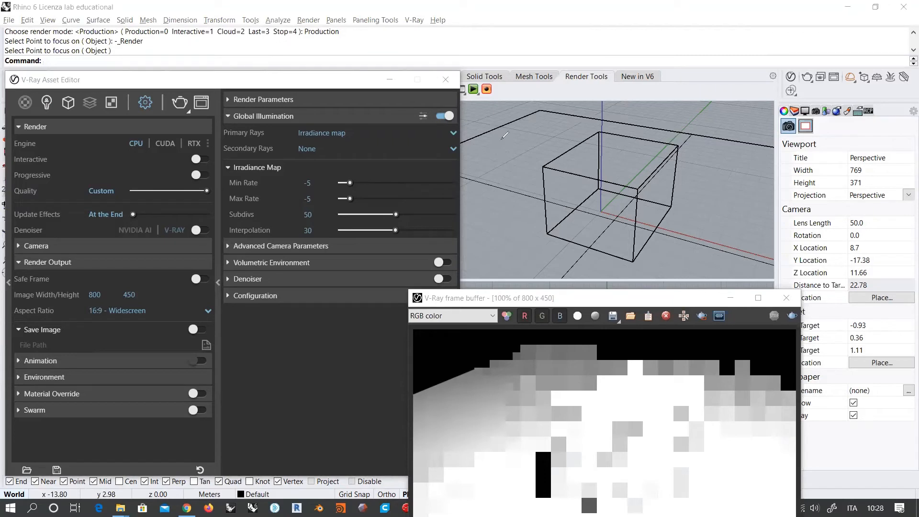
# Annotate the screen in red with a hatched square on the ground plane and loops around the Min Rate and Max Rate settings.
pyautogui.moveTo(502, 139)
pyautogui.mouseDown()
pyautogui.moveTo(502, 163)
pyautogui.moveTo(529, 140)
pyautogui.moveTo(530, 162)
pyautogui.moveTo(525, 141)
pyautogui.mouseUp()
pyautogui.moveTo(314, 174)
pyautogui.mouseDown()
pyautogui.moveTo(221, 181)
pyautogui.moveTo(285, 202)
pyautogui.moveTo(315, 176)
pyautogui.mouseUp()
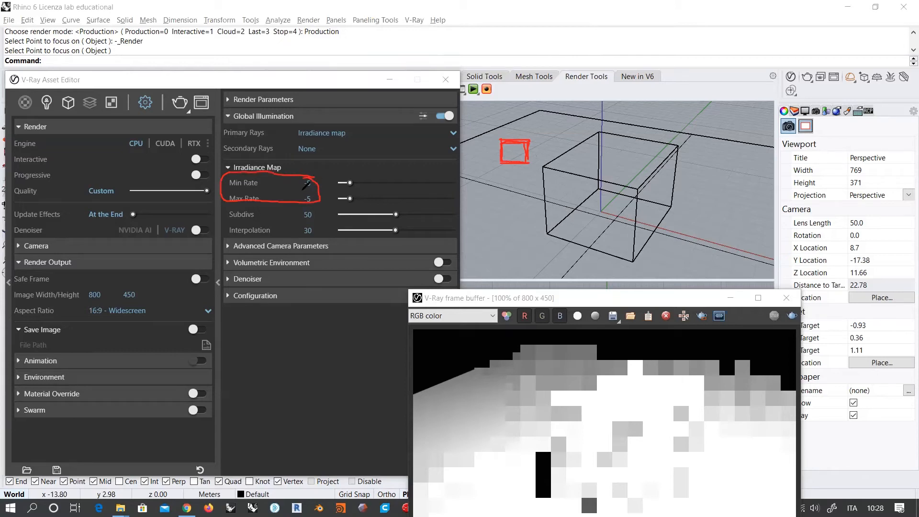
pyautogui.moveTo(303, 189); pyautogui.dragTo(310, 185)
pyautogui.moveTo(503, 143)
pyautogui.mouseDown()
pyautogui.moveTo(532, 143)
pyautogui.moveTo(504, 160)
pyautogui.moveTo(530, 159)
pyautogui.mouseUp()
pyautogui.moveTo(503, 146)
pyautogui.mouseDown()
pyautogui.moveTo(517, 158)
pyautogui.moveTo(512, 139)
pyautogui.moveTo(523, 157)
pyautogui.mouseUp()
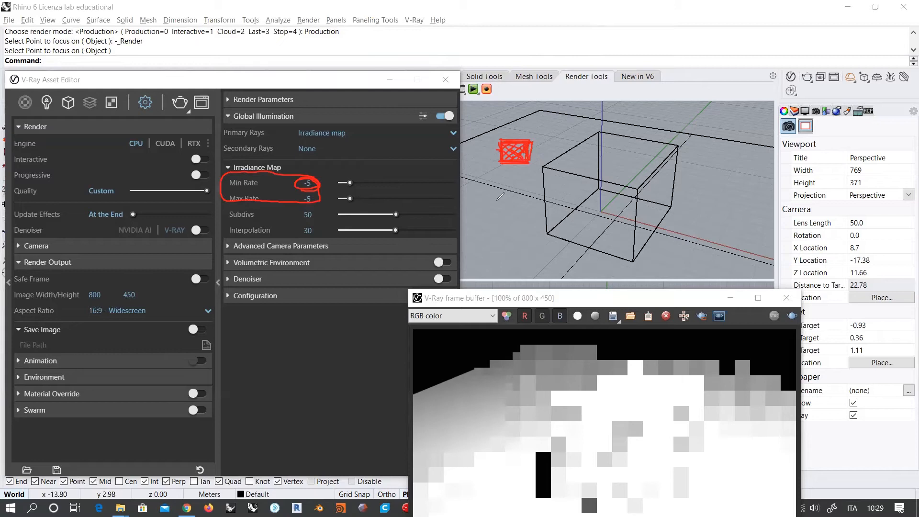
# Sketch two more hatched red squares in the viewport, one on the ground plane and one over the box's vertical edge.
pyautogui.moveTo(467, 191); pyautogui.dragTo(495, 215)
pyautogui.moveTo(479, 195)
pyautogui.mouseDown()
pyautogui.moveTo(483, 213)
pyautogui.moveTo(493, 210)
pyautogui.moveTo(472, 194)
pyautogui.moveTo(498, 195)
pyautogui.mouseUp()
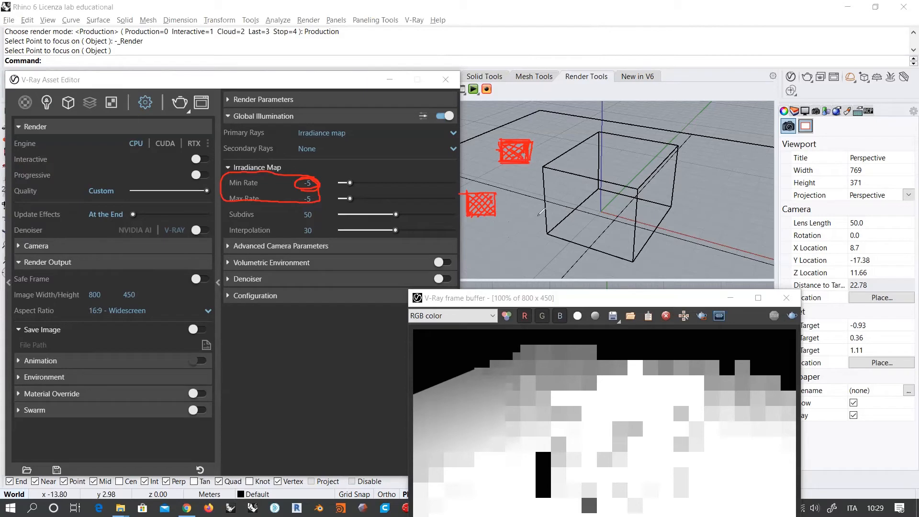
pyautogui.moveTo(534, 189)
pyautogui.mouseDown()
pyautogui.moveTo(534, 209)
pyautogui.moveTo(561, 209)
pyautogui.moveTo(562, 189)
pyautogui.moveTo(557, 211)
pyautogui.moveTo(533, 210)
pyautogui.mouseUp()
pyautogui.moveTo(553, 190)
pyautogui.mouseDown()
pyautogui.moveTo(554, 202)
pyautogui.moveTo(528, 211)
pyautogui.mouseUp()
pyautogui.moveTo(554, 193)
pyautogui.mouseDown()
pyautogui.moveTo(552, 207)
pyautogui.moveTo(534, 201)
pyautogui.moveTo(553, 194)
pyautogui.mouseUp()
pyautogui.moveTo(548, 210); pyautogui.dragTo(554, 199)
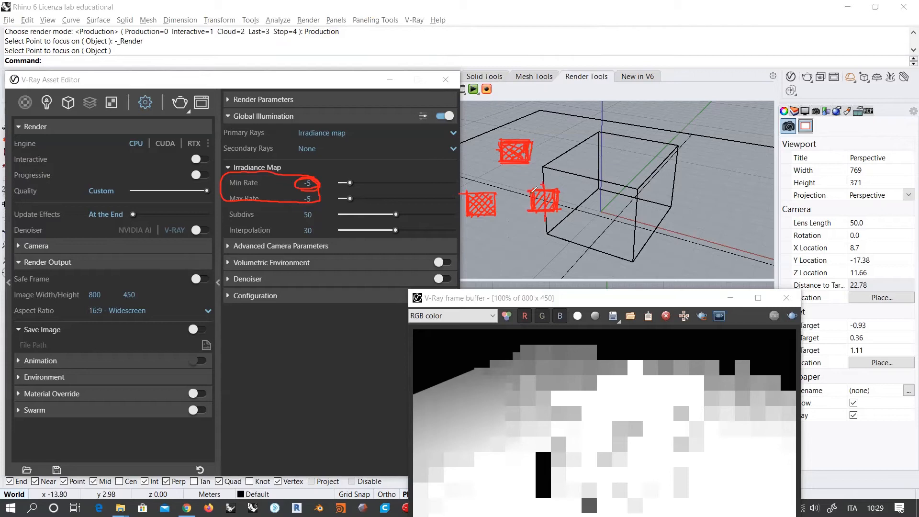
# Add short red strokes radiating around the hatched square on the box's edge, and clear all screen annotations.
pyautogui.moveTo(520, 218); pyautogui.dragTo(529, 193)
pyautogui.moveTo(525, 221)
pyautogui.mouseDown()
pyautogui.moveTo(533, 197)
pyautogui.moveTo(540, 201)
pyautogui.mouseUp()
pyautogui.moveTo(537, 221)
pyautogui.mouseDown()
pyautogui.moveTo(546, 207)
pyautogui.moveTo(559, 223)
pyautogui.mouseUp()
pyautogui.moveTo(546, 180); pyautogui.dragTo(569, 195)
pyautogui.moveTo(550, 179); pyautogui.dragTo(569, 191)
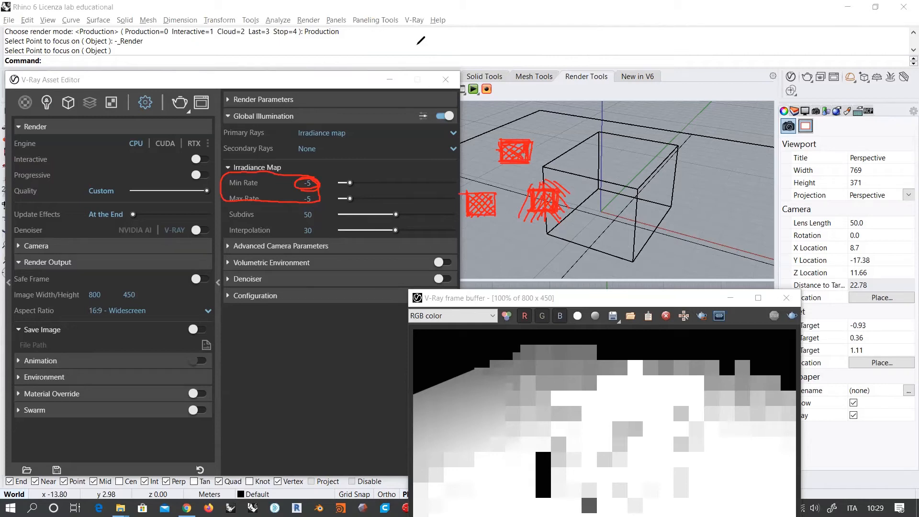
pyautogui.press('Escape')
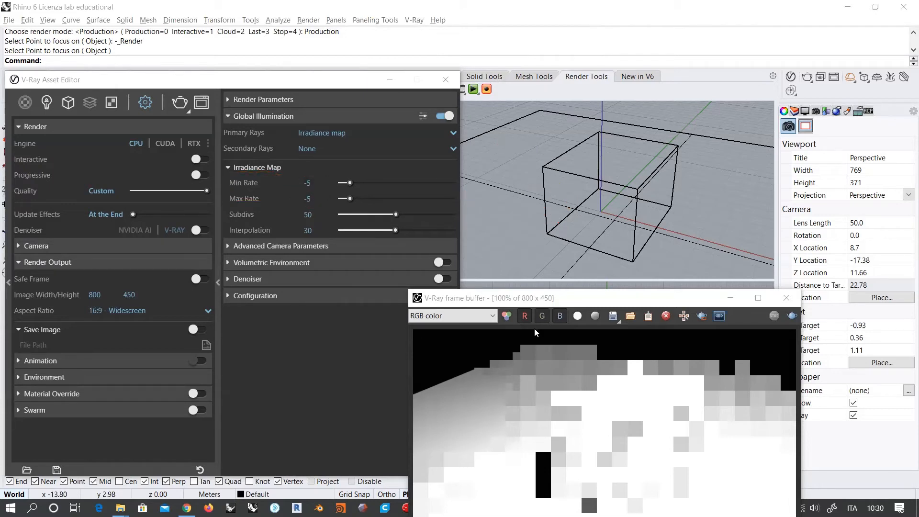
# Close the frame buffer, run a new production render and place its window clear of the irradiance map settings.
pyautogui.moveTo(577, 298); pyautogui.dragTo(414, 171)
pyautogui.click(623, 172)
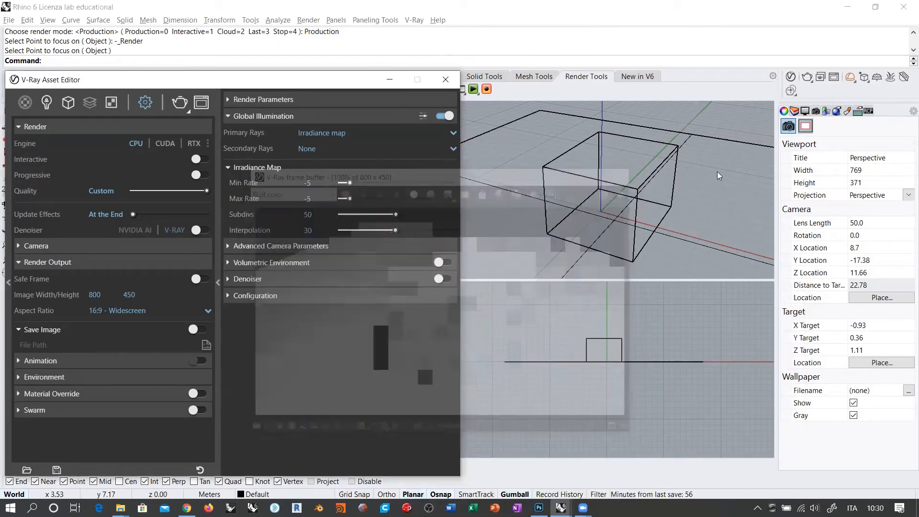
pyautogui.click(808, 77)
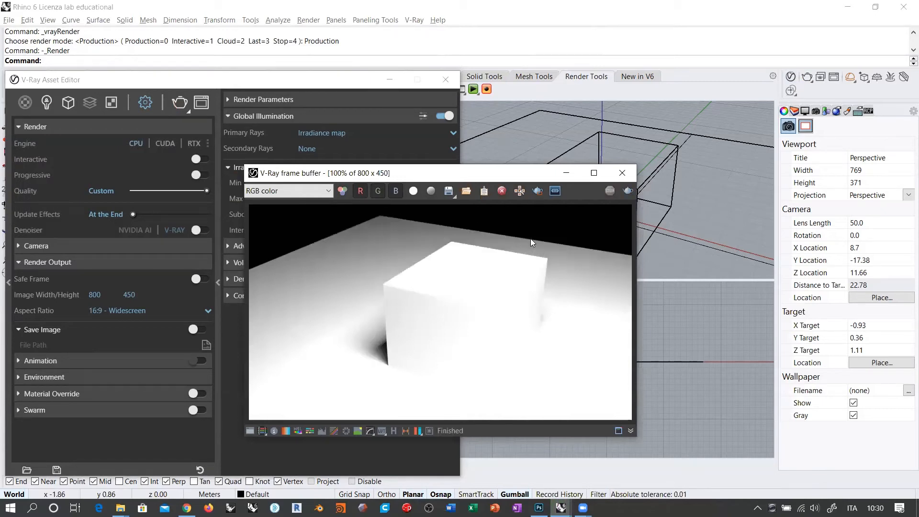
pyautogui.moveTo(512, 173); pyautogui.dragTo(744, 161)
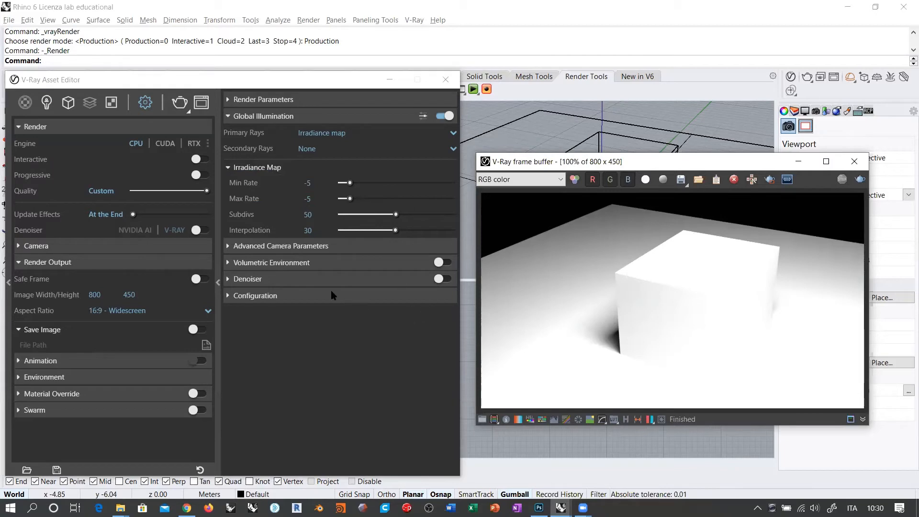
# Set the irradiance map's Min Rate to -3.
pyautogui.click(313, 183)
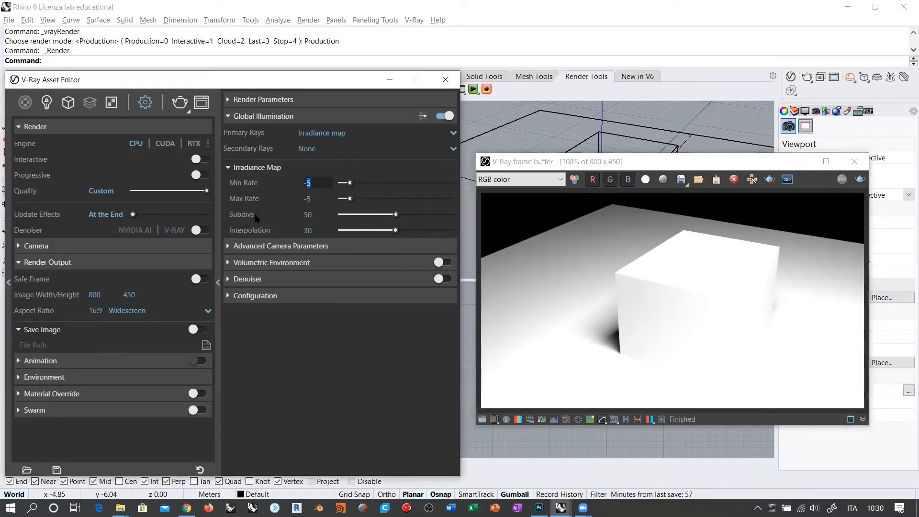
pyautogui.click(305, 184)
pyautogui.moveTo(307, 183); pyautogui.dragTo(319, 183)
pyautogui.write('-3')
pyautogui.press('Tab')
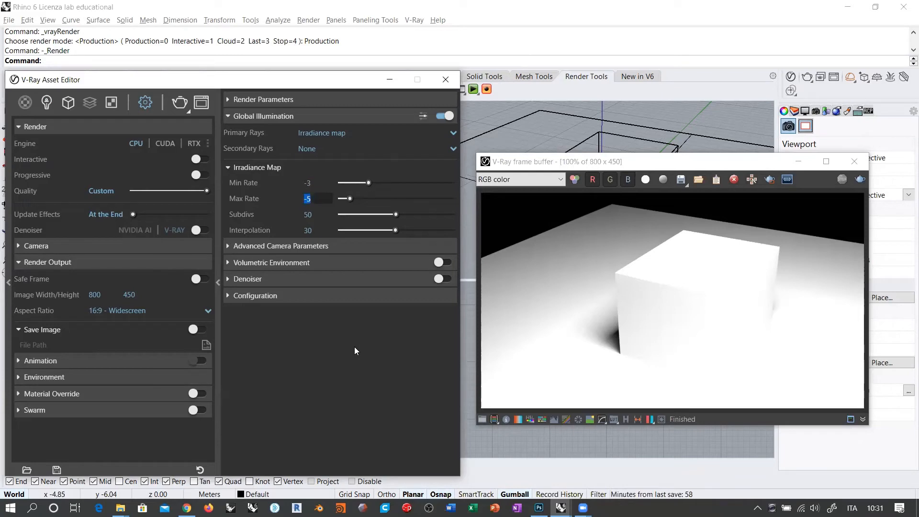
# Set the irradiance map's Max Rate to -1.
pyautogui.press('BackSpace')
pyautogui.write('-1')
pyautogui.press('Return')
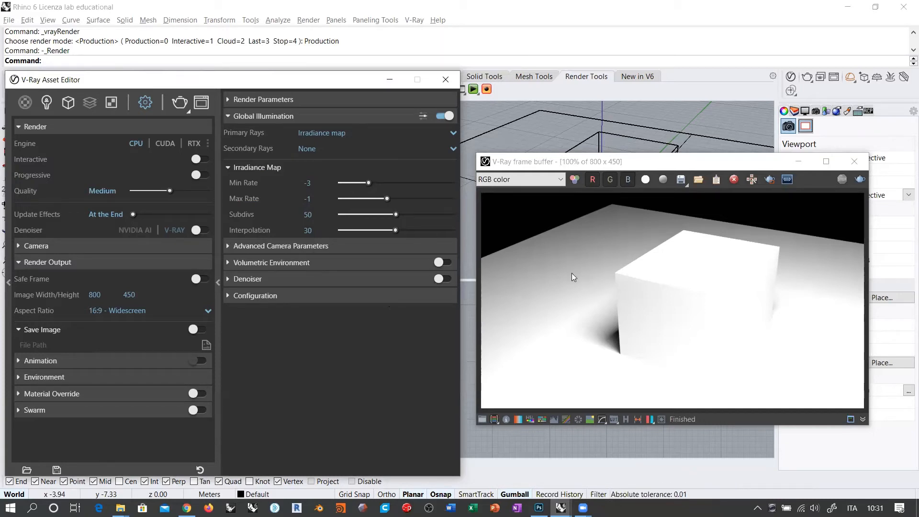
# Set the Max Rate to -3, rerender, stop during the prepass and zoom in on the samples at 400%.
pyautogui.click(339, 199)
pyautogui.click(832, 199)
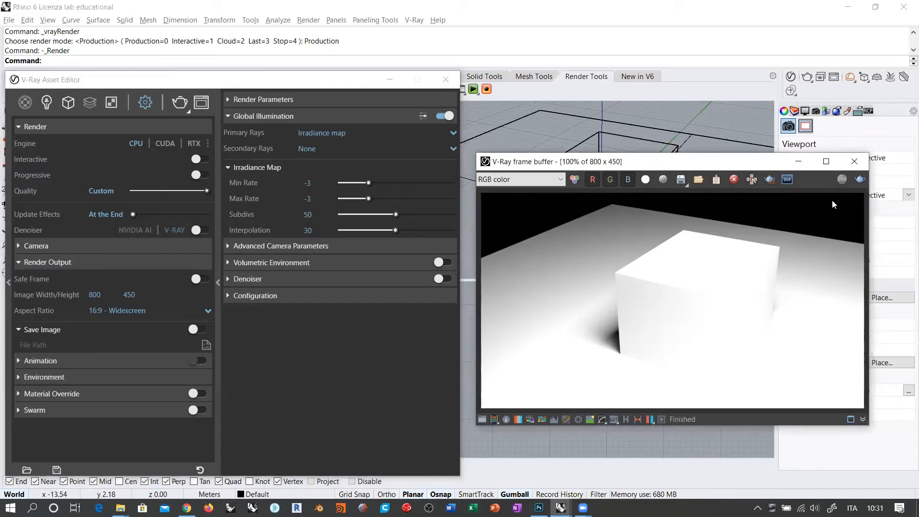
pyautogui.click(861, 180)
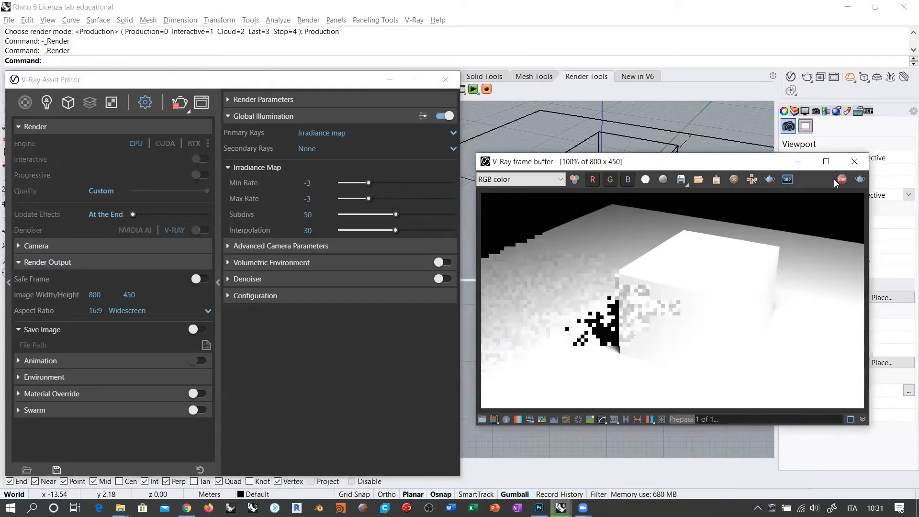
pyautogui.scroll(3, 661, 331)
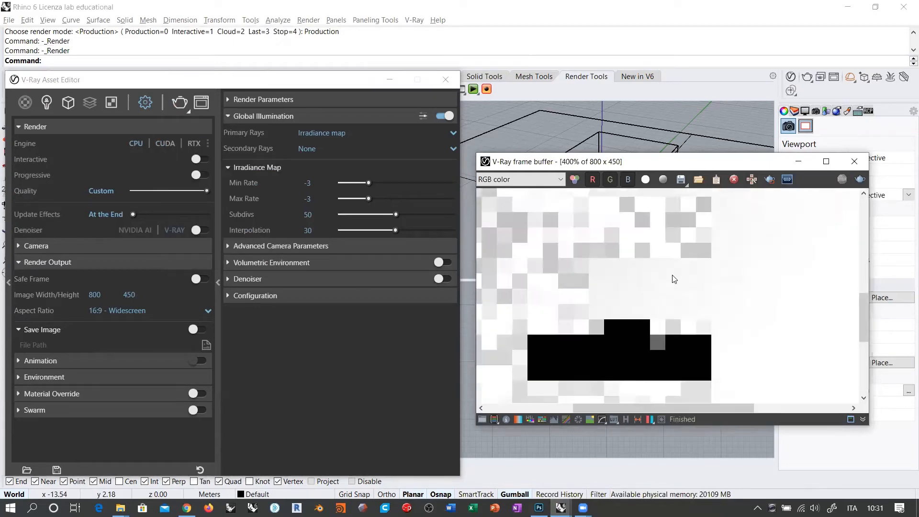
pyautogui.scroll(-1, 672, 275)
pyautogui.scroll(1, 697, 234)
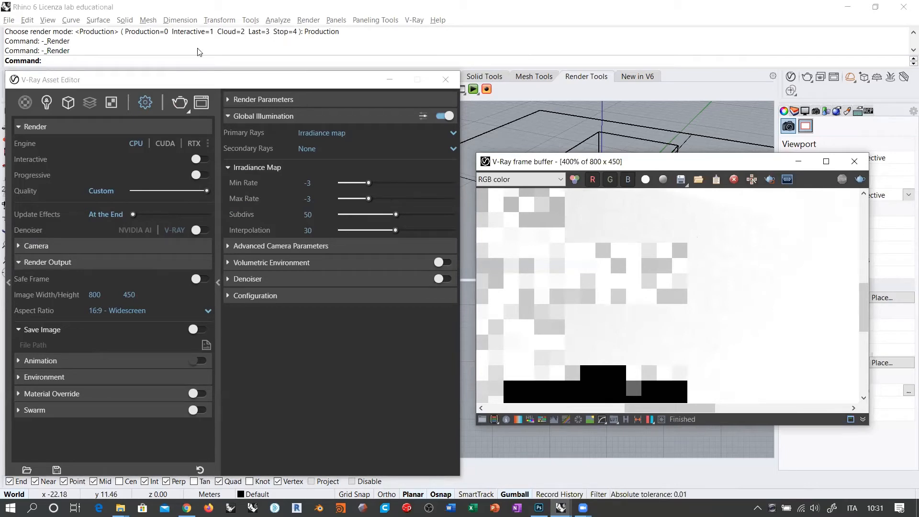
# Annotate the zoomed render by outlining a four-by-four block of samples, marking its columns with arrows and labelling one sample 8.
pyautogui.moveTo(626, 310)
pyautogui.mouseDown()
pyautogui.moveTo(625, 239)
pyautogui.moveTo(688, 246)
pyautogui.moveTo(693, 303)
pyautogui.mouseUp()
pyautogui.moveTo(642, 238)
pyautogui.mouseDown()
pyautogui.moveTo(642, 263)
pyautogui.moveTo(657, 271)
pyautogui.mouseUp()
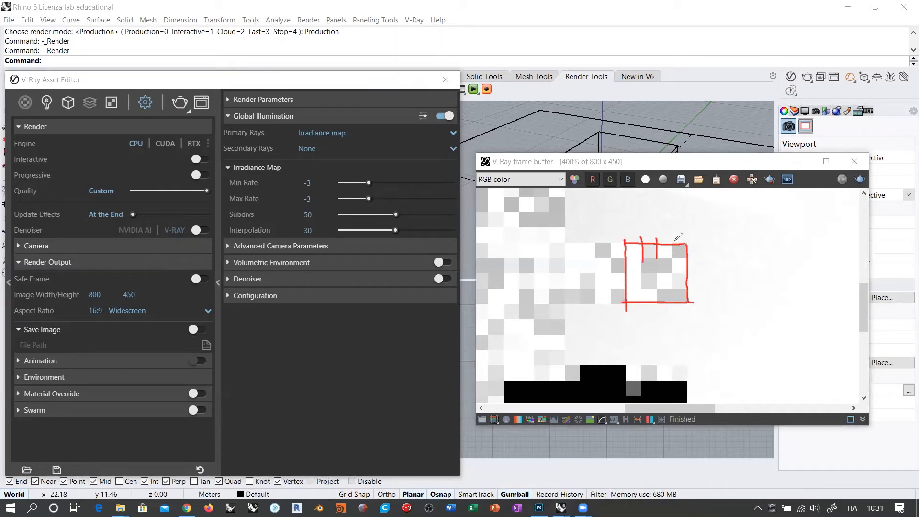
pyautogui.moveTo(674, 239); pyautogui.dragTo(675, 272)
pyautogui.moveTo(634, 224)
pyautogui.mouseDown()
pyautogui.moveTo(635, 238)
pyautogui.moveTo(650, 242)
pyautogui.mouseUp()
pyautogui.moveTo(647, 238); pyautogui.dragTo(653, 238)
pyautogui.moveTo(667, 227); pyautogui.dragTo(667, 239)
pyautogui.moveTo(663, 238); pyautogui.dragTo(681, 241)
pyautogui.moveTo(676, 237)
pyautogui.mouseDown()
pyautogui.moveTo(685, 237)
pyautogui.moveTo(678, 258)
pyautogui.moveTo(693, 258)
pyautogui.mouseUp()
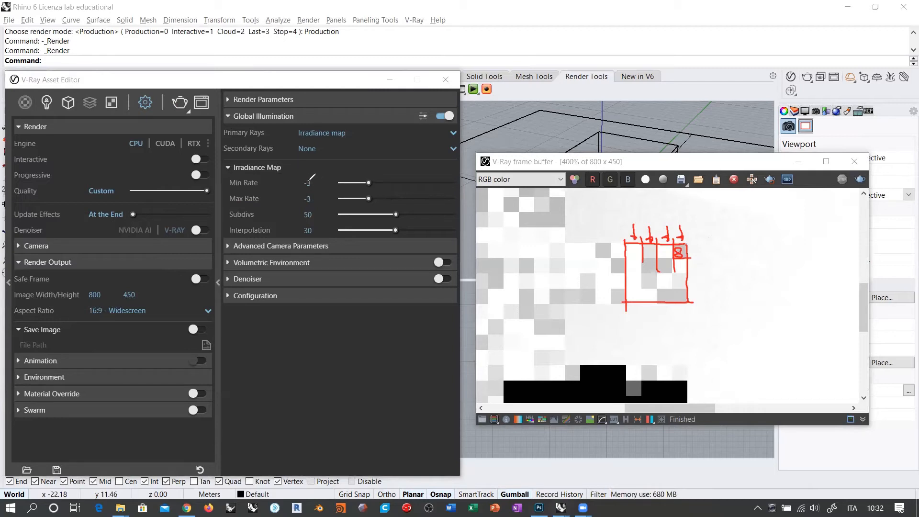
pyautogui.moveTo(308, 179)
pyautogui.mouseDown()
pyautogui.moveTo(306, 188)
pyautogui.moveTo(310, 180)
pyautogui.mouseUp()
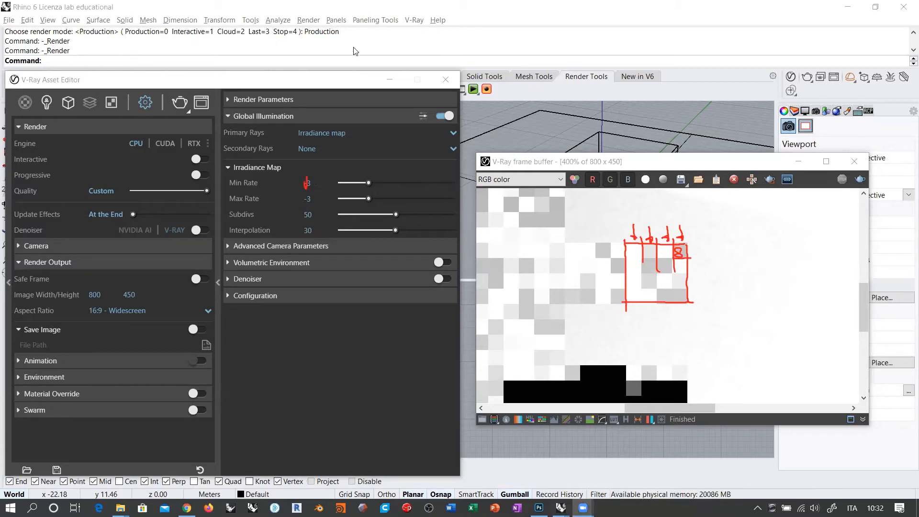
# Clear the annotations and set the irradiance map's Min Rate and Max Rate to 0.
pyautogui.click(308, 183)
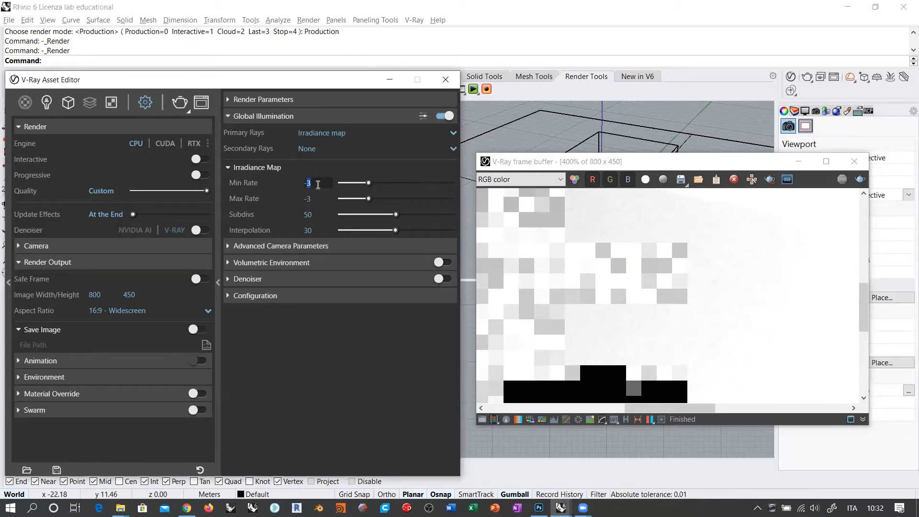
pyautogui.click(318, 184)
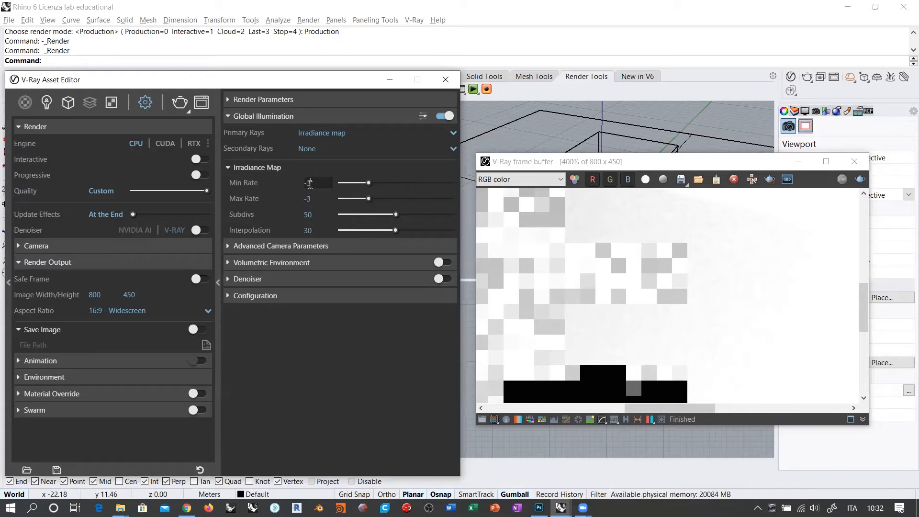
pyautogui.tripleClick(310, 185)
pyautogui.write('0')
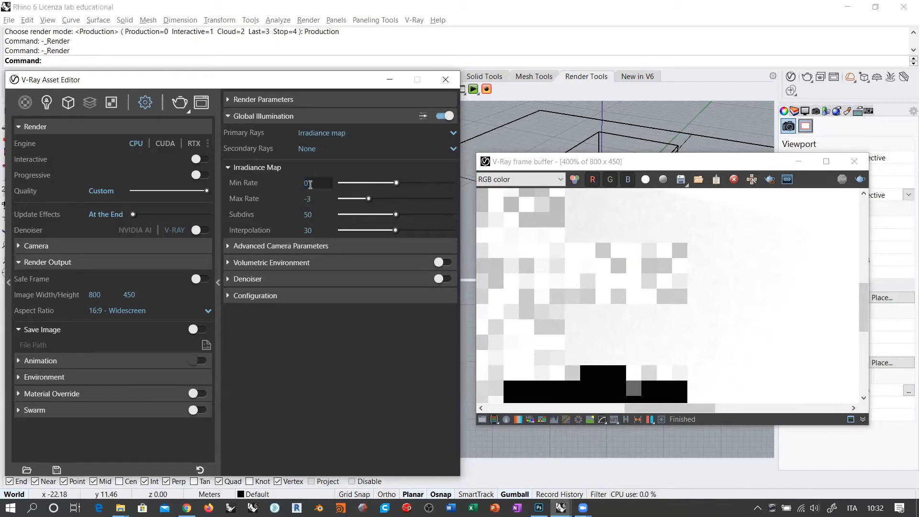
pyautogui.press('Tab')
pyautogui.press('BackSpace')
pyautogui.write('0')
pyautogui.press('Return')
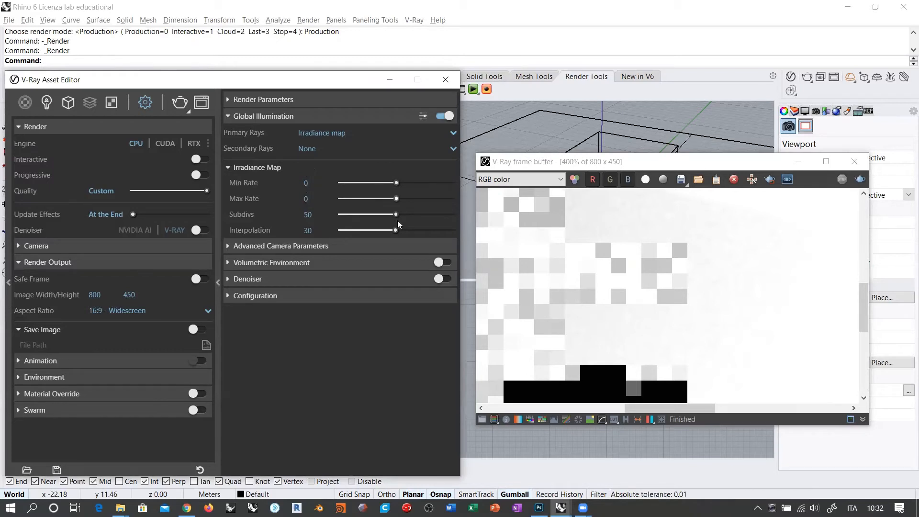
# Rerender the box, stop during the prepass and inspect the new samples at up to 1600%.
pyautogui.scroll(-3, 723, 267)
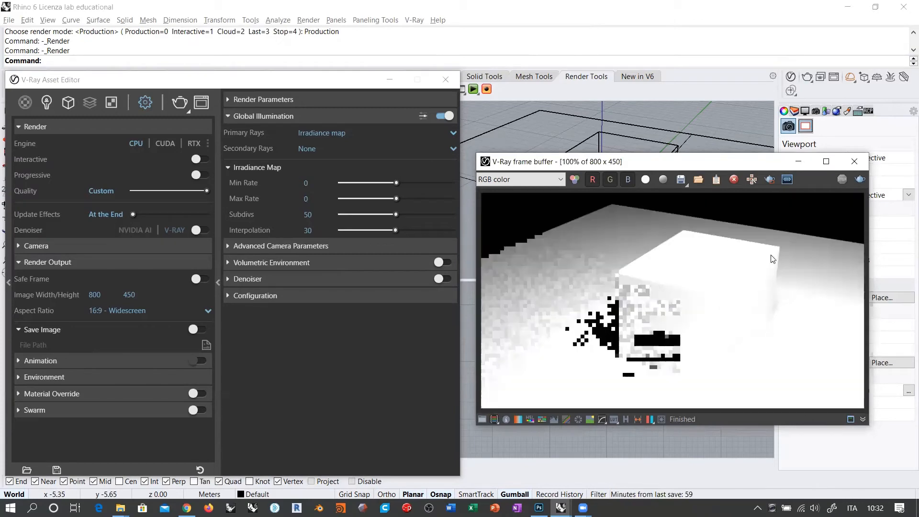
pyautogui.click(808, 78)
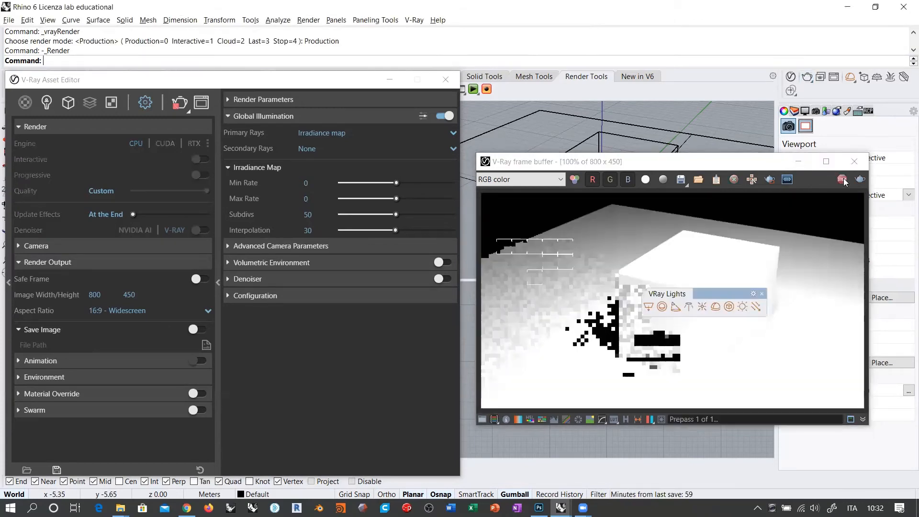
pyautogui.scroll(1, 529, 301)
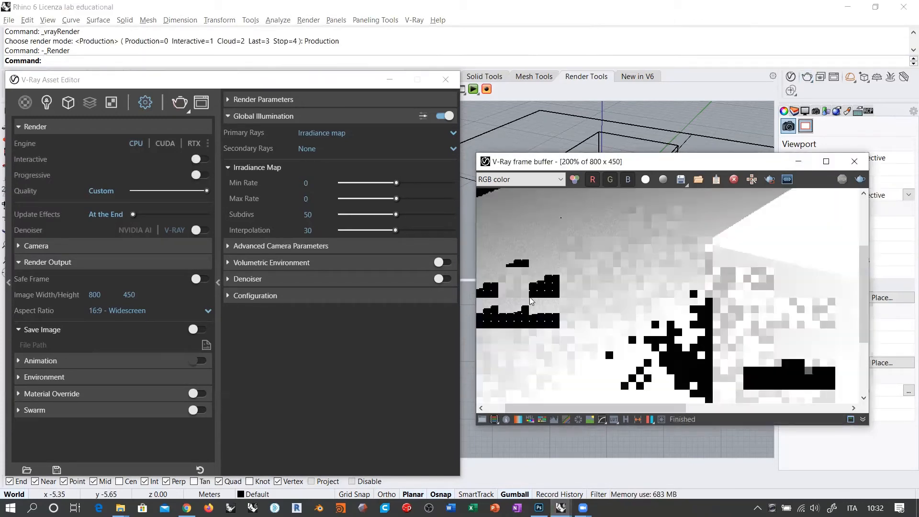
pyautogui.scroll(1, 530, 301)
pyautogui.scroll(1, 578, 254)
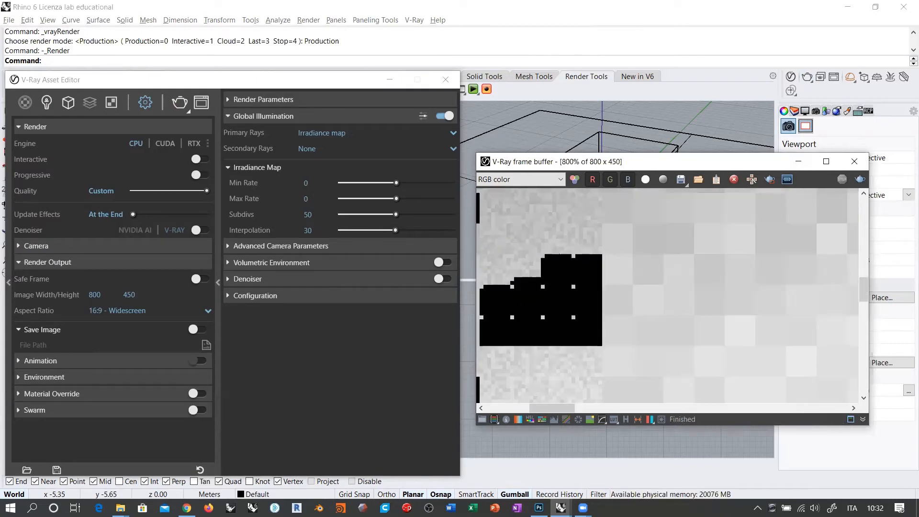
pyautogui.scroll(1, 540, 254)
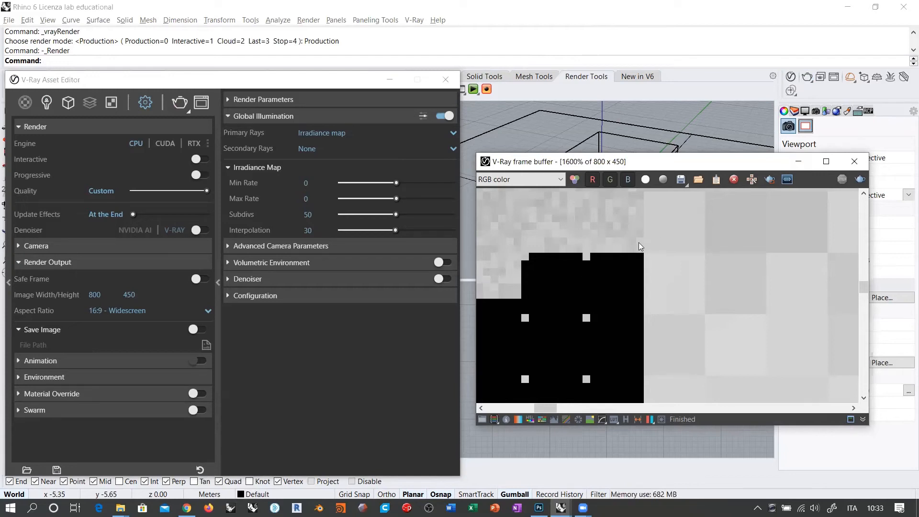
pyautogui.scroll(-2, 648, 255)
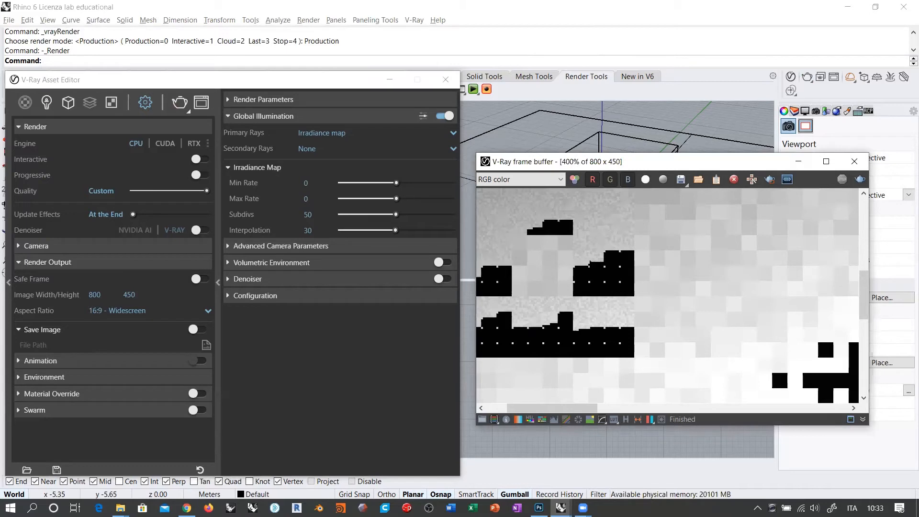
# Render again at the same rates, inspect the shadow beside the box at 400%, and stop during the prepass.
pyautogui.scroll(-2, 596, 249)
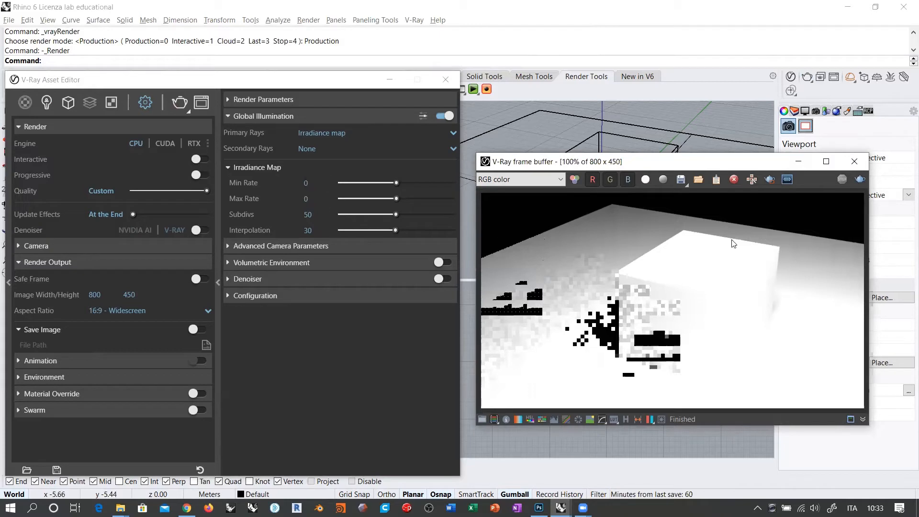
pyautogui.click(809, 77)
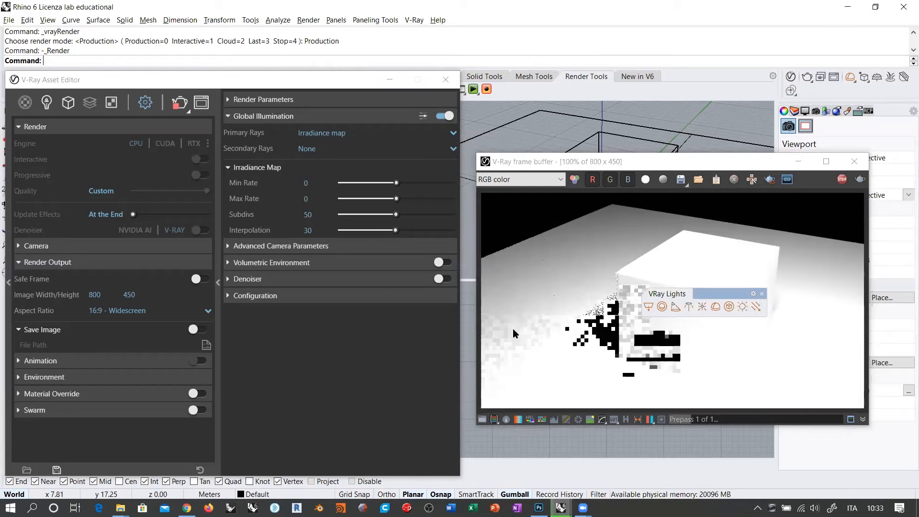
pyautogui.click(592, 334)
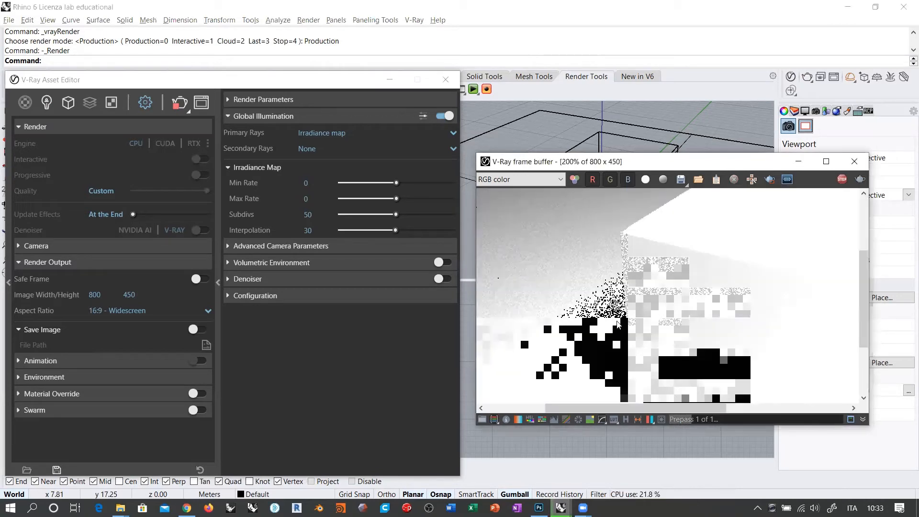
pyautogui.scroll(2, 620, 320)
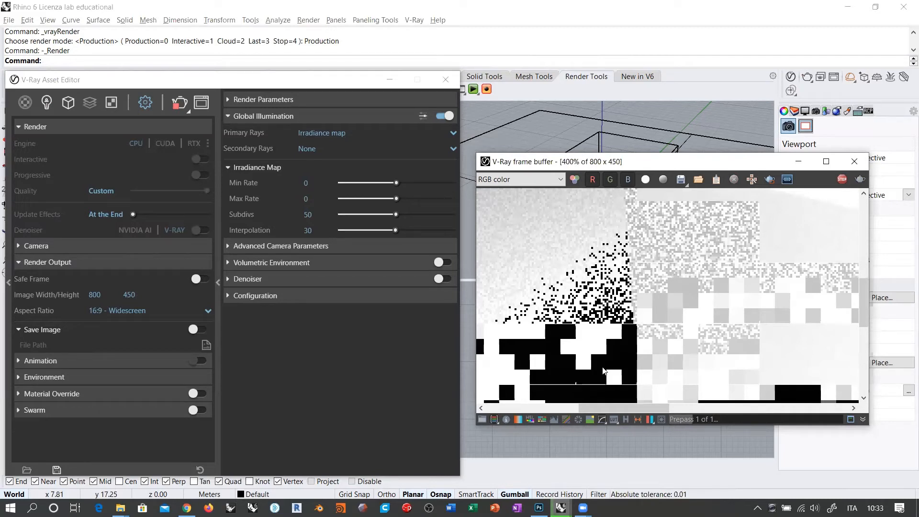
pyautogui.scroll(-2, 638, 314)
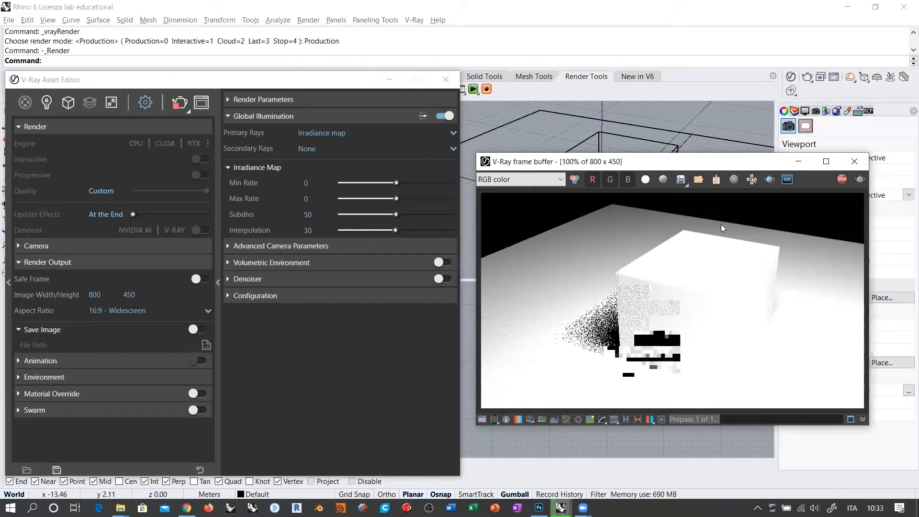
pyautogui.click(842, 179)
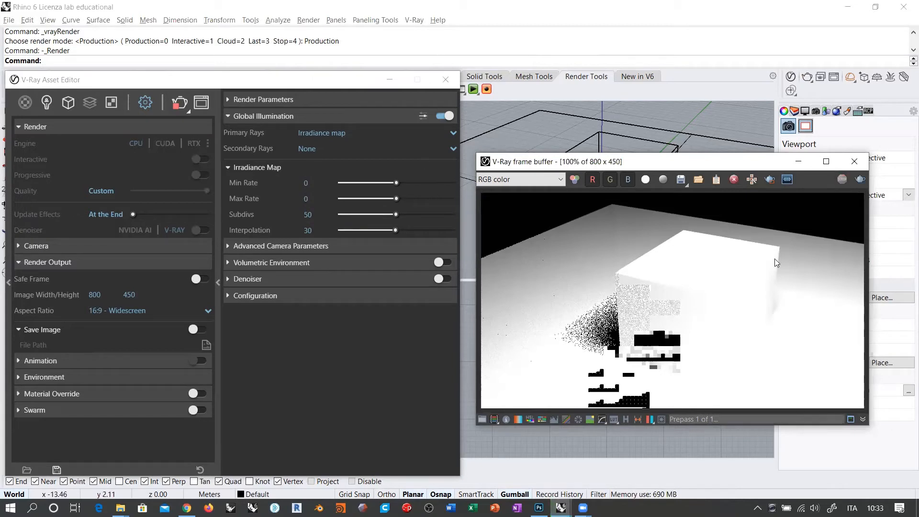
# Set the irradiance map's Min Rate and Max Rate to 1.
pyautogui.click(314, 183)
pyautogui.write('1')
pyautogui.press('Tab')
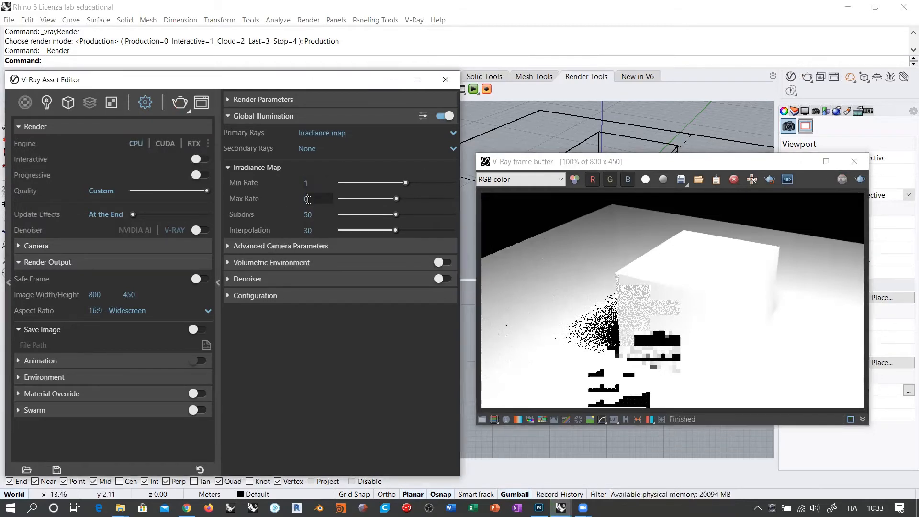
pyautogui.write('1')
pyautogui.press('Return')
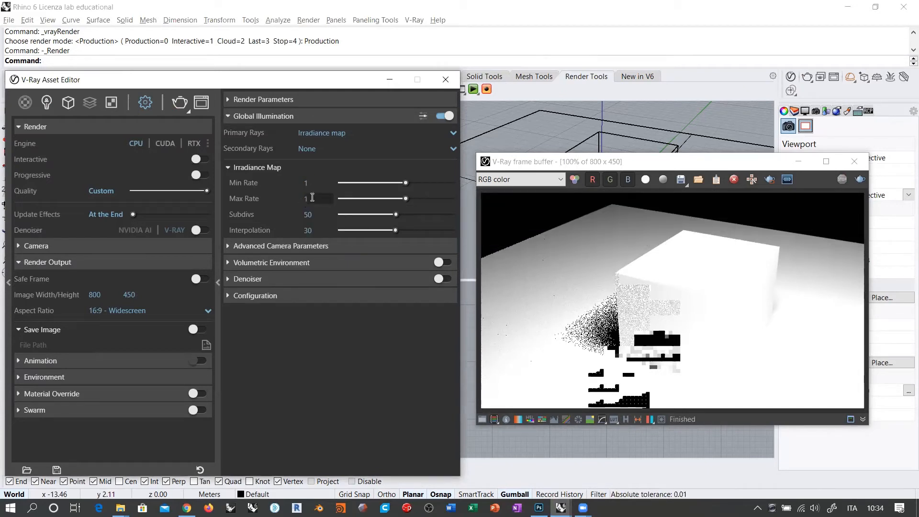
# Start a new render of the box from the frame buffer and stop it during the prepass.
pyautogui.click(605, 264)
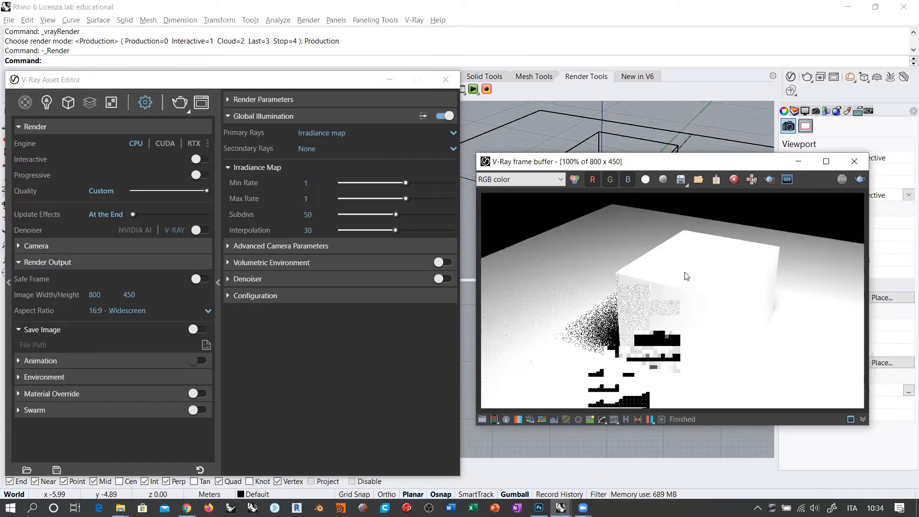
pyautogui.click(861, 179)
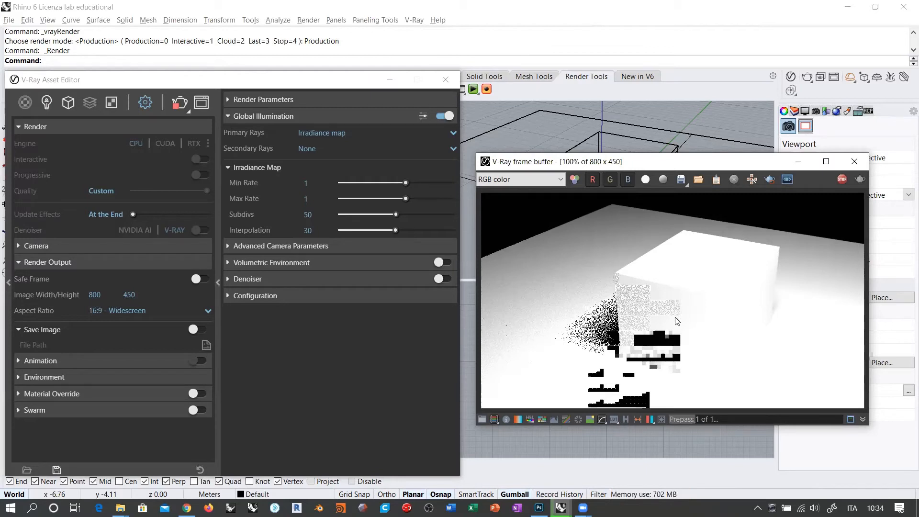
pyautogui.click(842, 180)
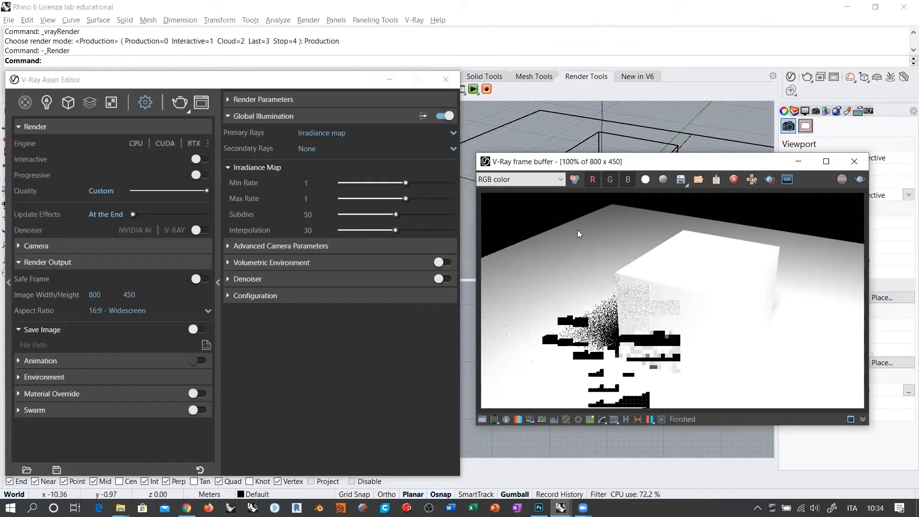
# Set the irradiance map's Min Rate and Max Rate to -1 and rerender the box.
pyautogui.click(306, 183)
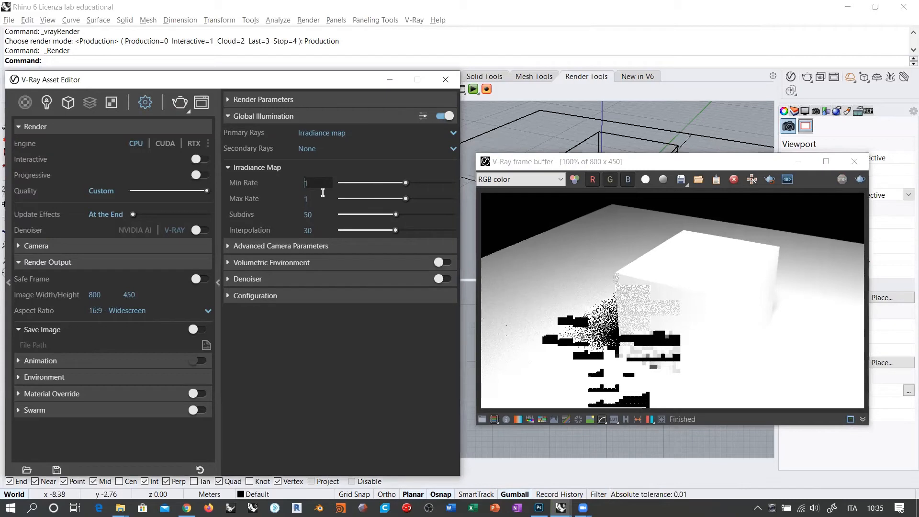
pyautogui.write('-')
pyautogui.click(305, 199)
pyautogui.write('-')
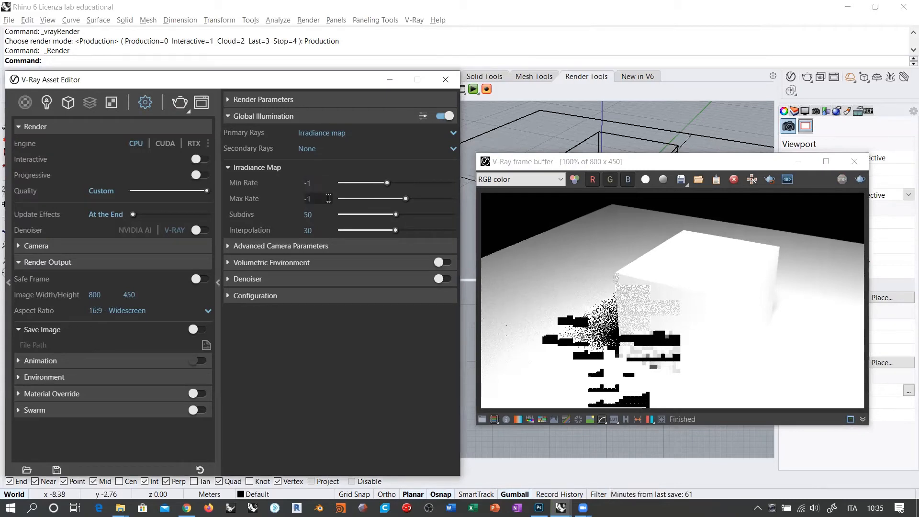
pyautogui.press('Return')
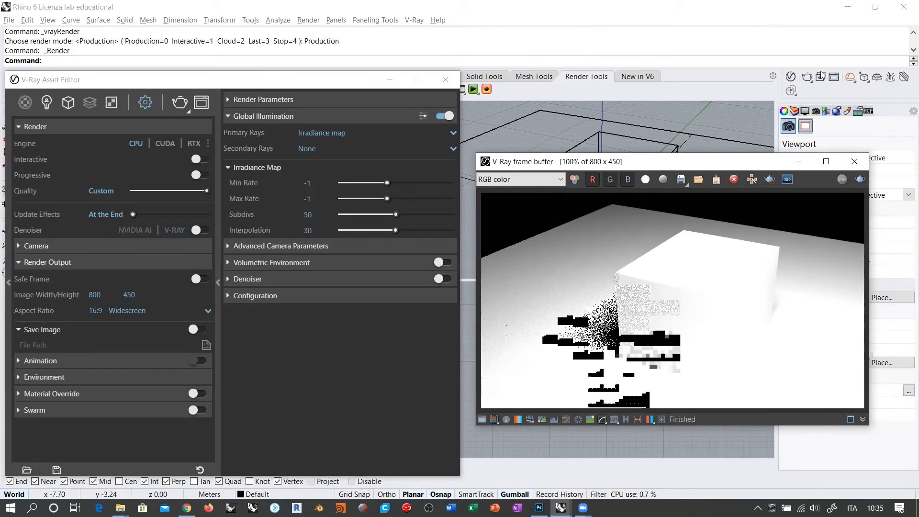
pyautogui.click(807, 77)
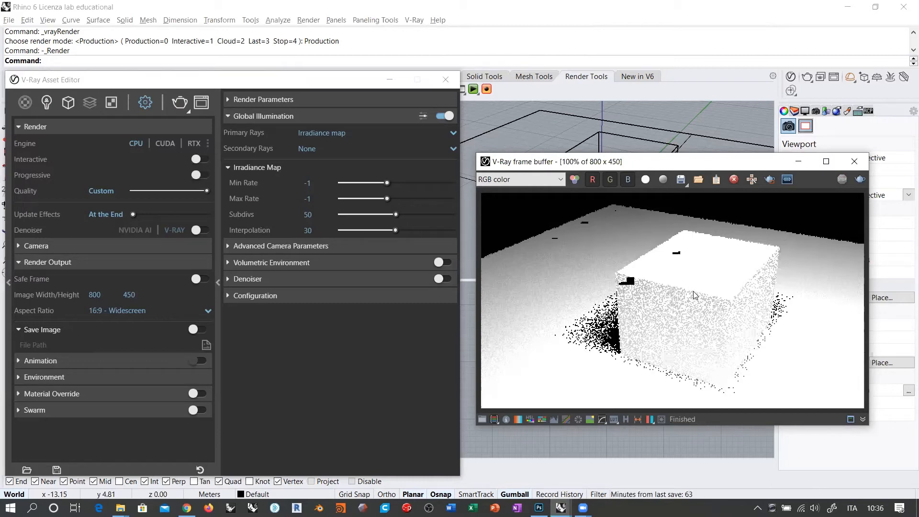
# Set the irradiance map's Min Rate and Max Rate to -5.
pyautogui.click(309, 183)
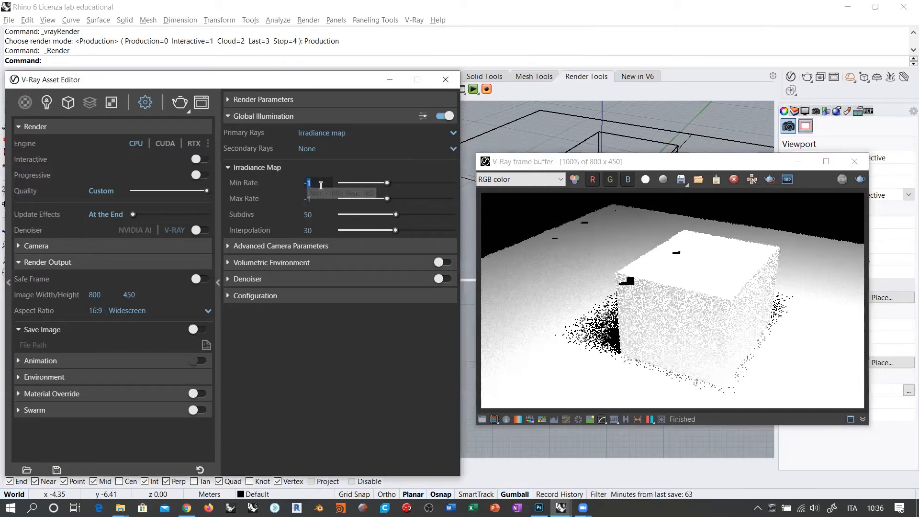
pyautogui.write('-5')
pyautogui.click(320, 199)
pyautogui.write('-5')
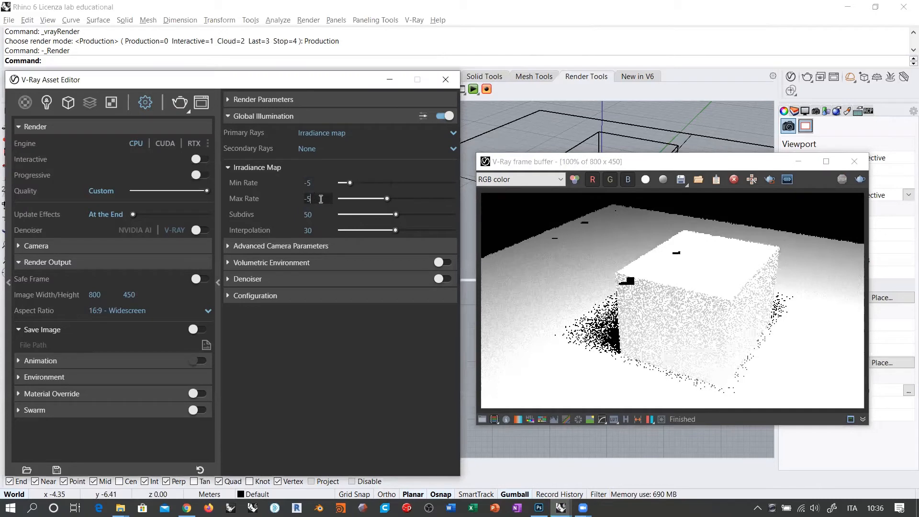
pyautogui.press('Return')
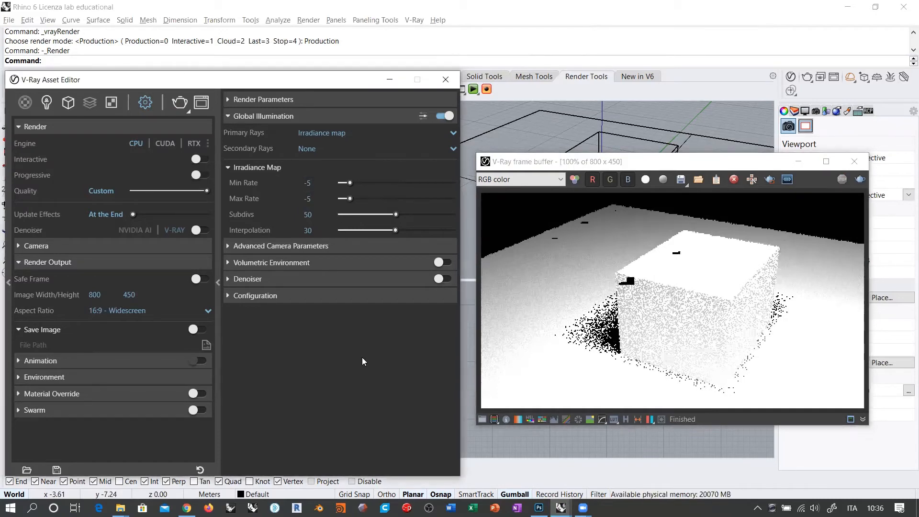
# Rerender the box and move the VRay Lights toolbar clear of the frame buffer.
pyautogui.click(714, 239)
pyautogui.click(806, 76)
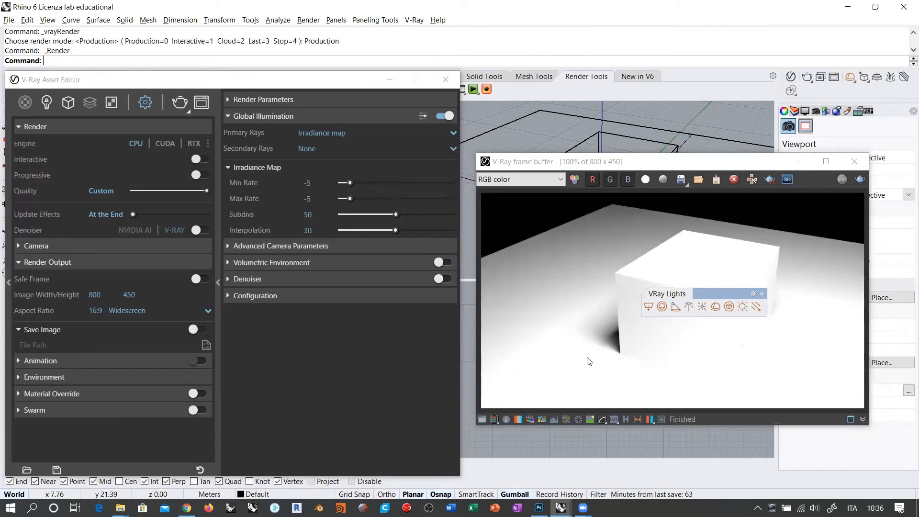
pyautogui.moveTo(715, 295); pyautogui.dragTo(710, 111)
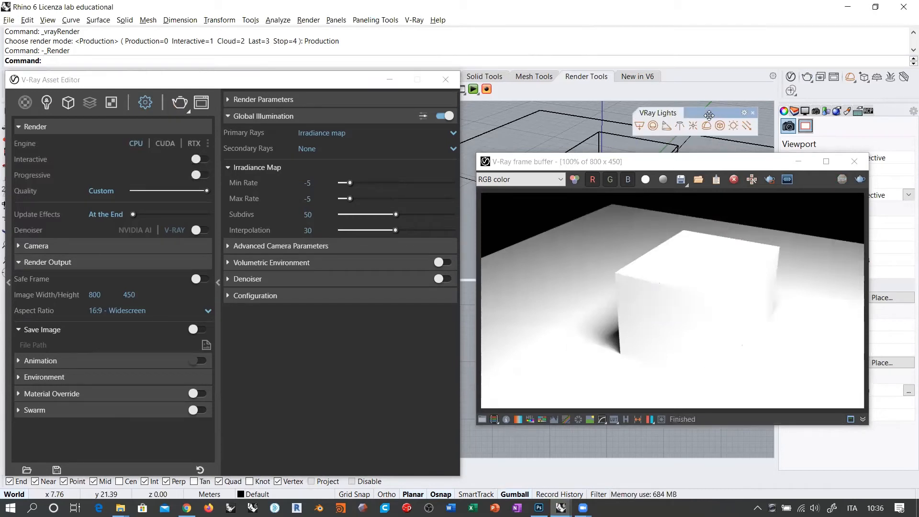
pyautogui.click(752, 302)
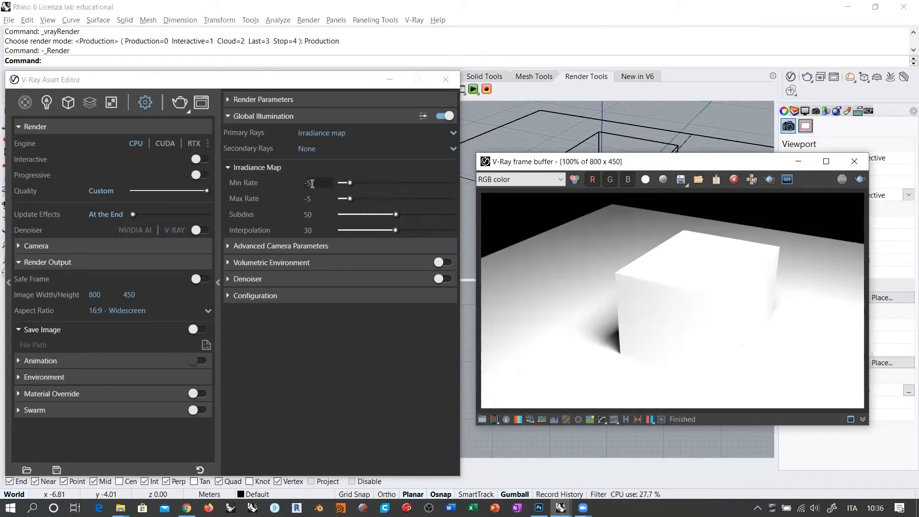
pyautogui.click(311, 198)
pyautogui.click(269, 190)
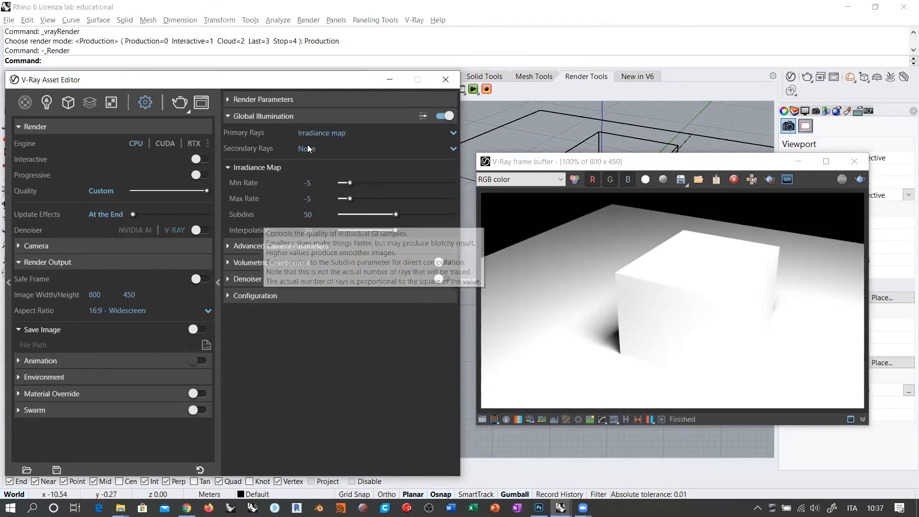
# Set the primary rays to Light cache and expand the Light Cache settings.
pyautogui.click(326, 133)
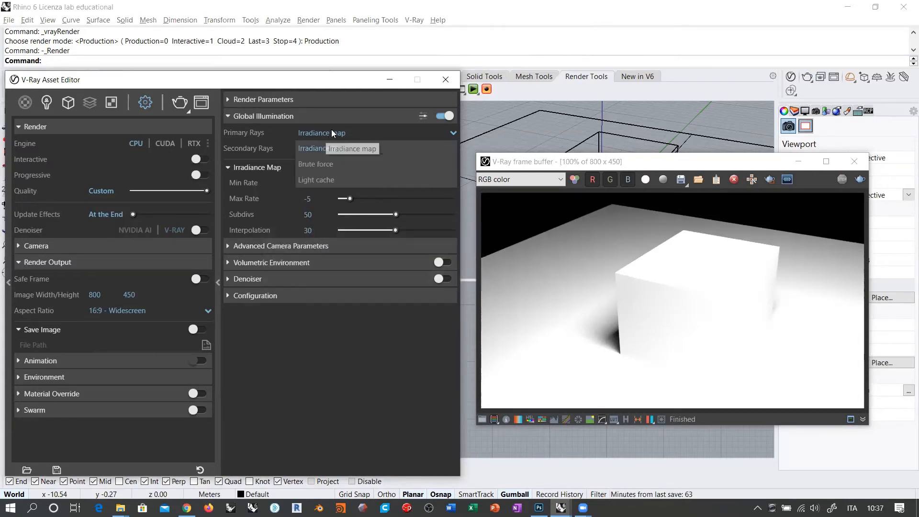
pyautogui.click(324, 179)
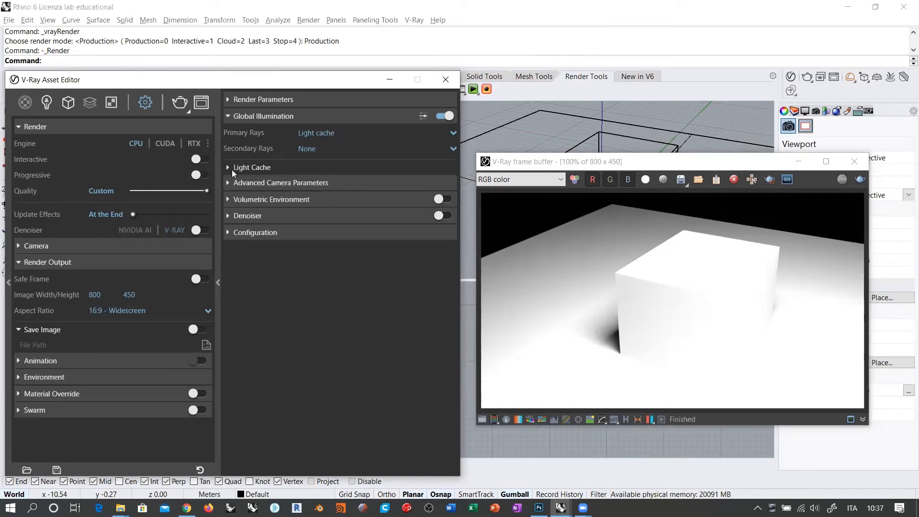
pyautogui.click(256, 169)
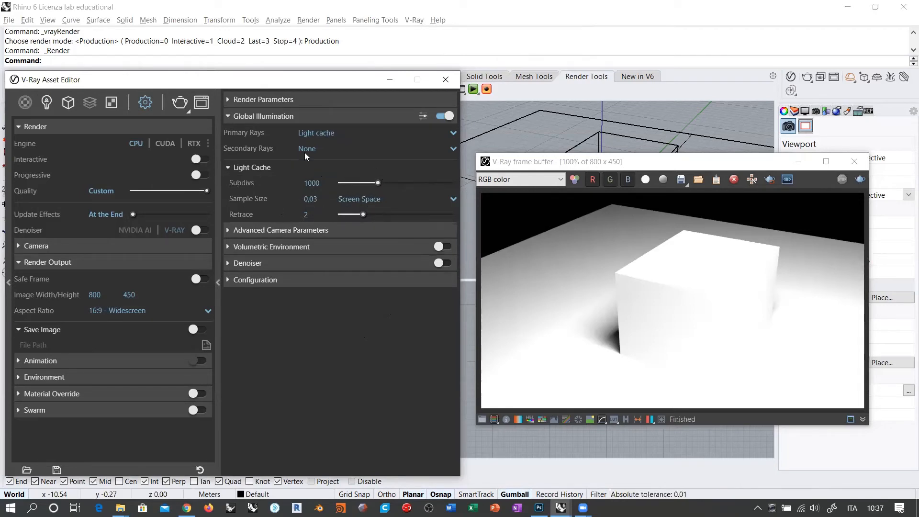
# Switch the primary rays to Irradiance map and back to Light cache to compare the parameters of both methods.
pyautogui.click(333, 132)
pyautogui.click(334, 148)
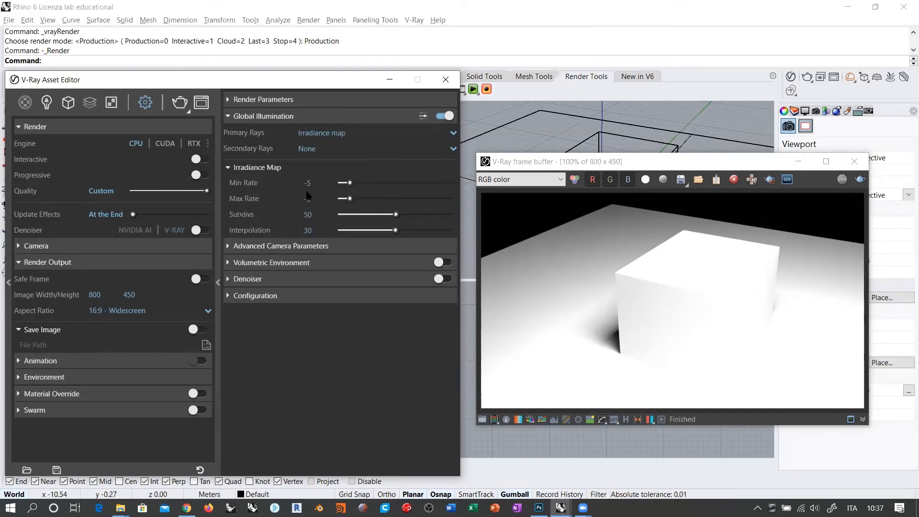
pyautogui.click(320, 133)
pyautogui.click(328, 178)
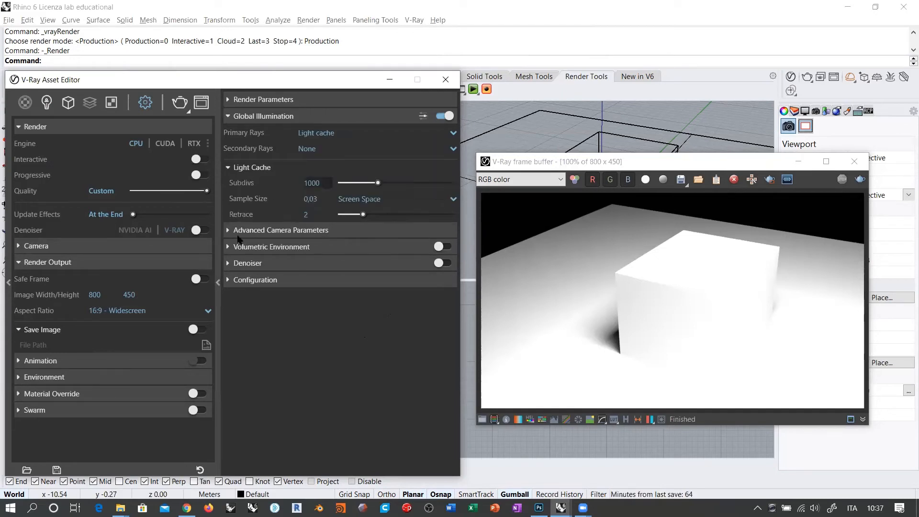
# Rerender the box with Light cache primary rays and no secondary rays.
pyautogui.click(791, 92)
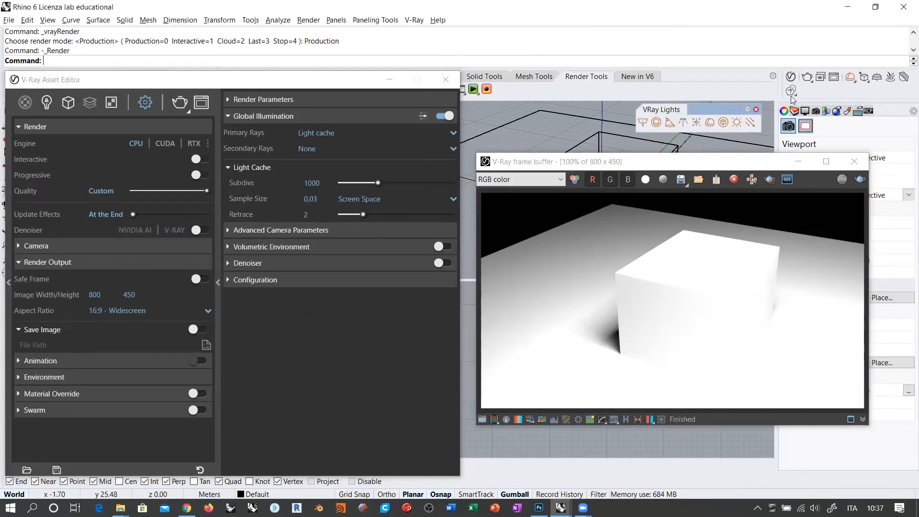
pyautogui.click(726, 223)
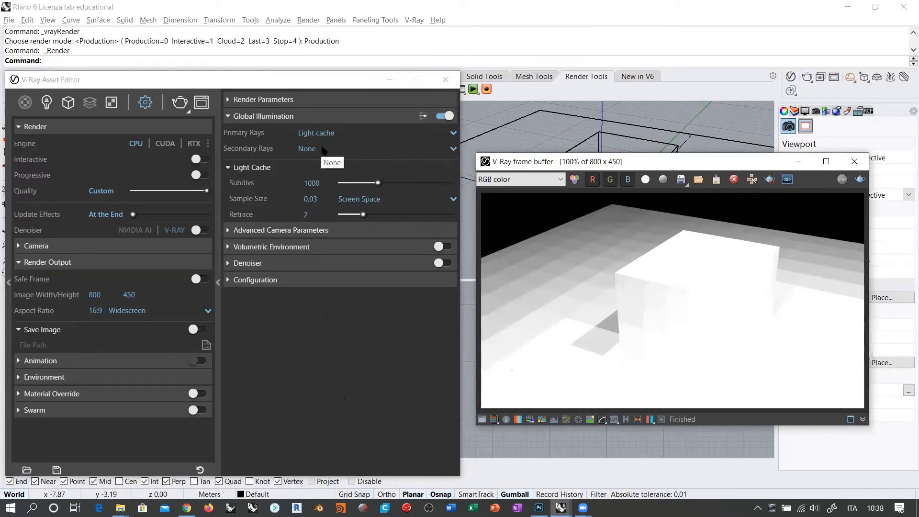
pyautogui.click(374, 333)
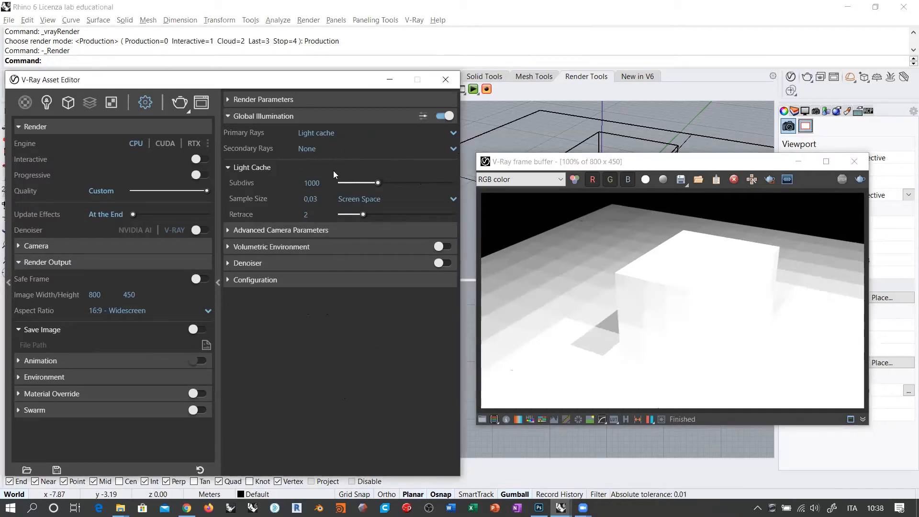
# Set the secondary rays to Brute force and rerender the box.
pyautogui.click(328, 146)
pyautogui.click(323, 178)
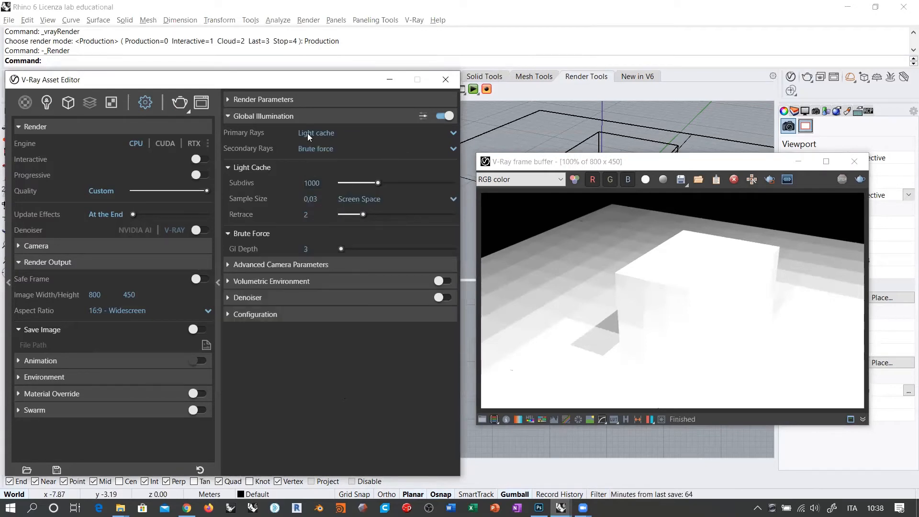
pyautogui.click(806, 78)
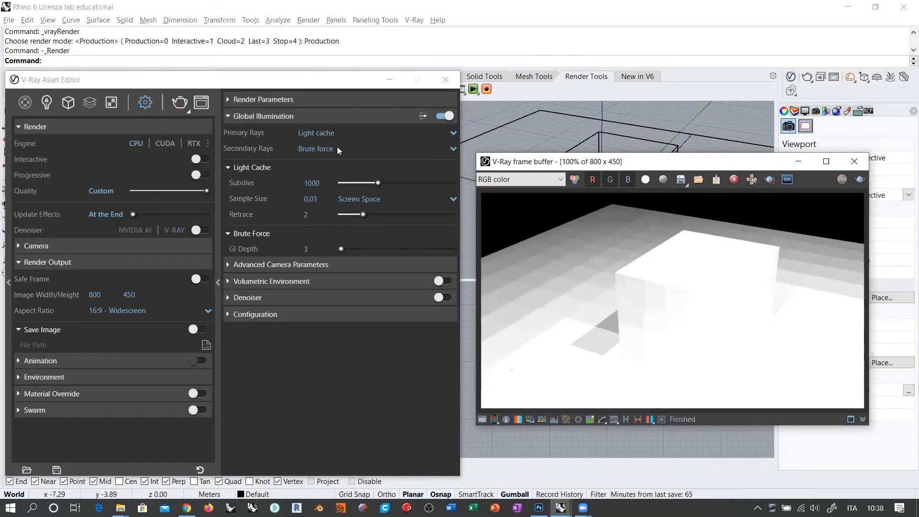
# Collapse the Light Cache settings, check the Brute Force GI Depth and collapse that section too.
pyautogui.click(230, 168)
pyautogui.click(241, 187)
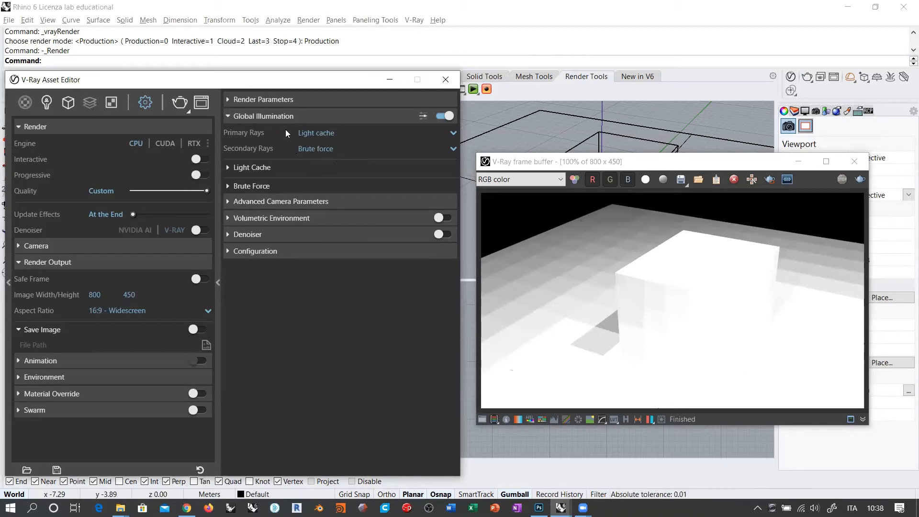
pyautogui.click(229, 187)
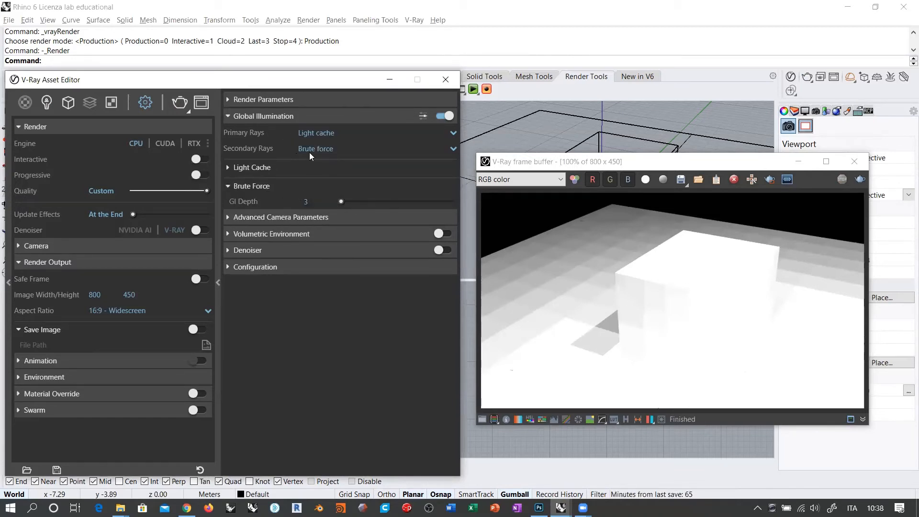
pyautogui.click(230, 188)
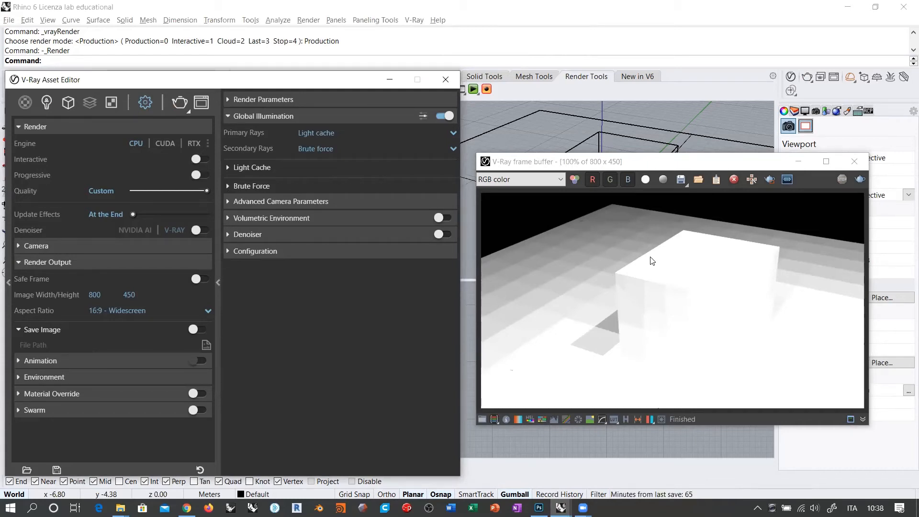
# Set the primary rays to Irradiance map, keep Brute force as the secondary method, and rerender the box.
pyautogui.moveTo(265, 136)
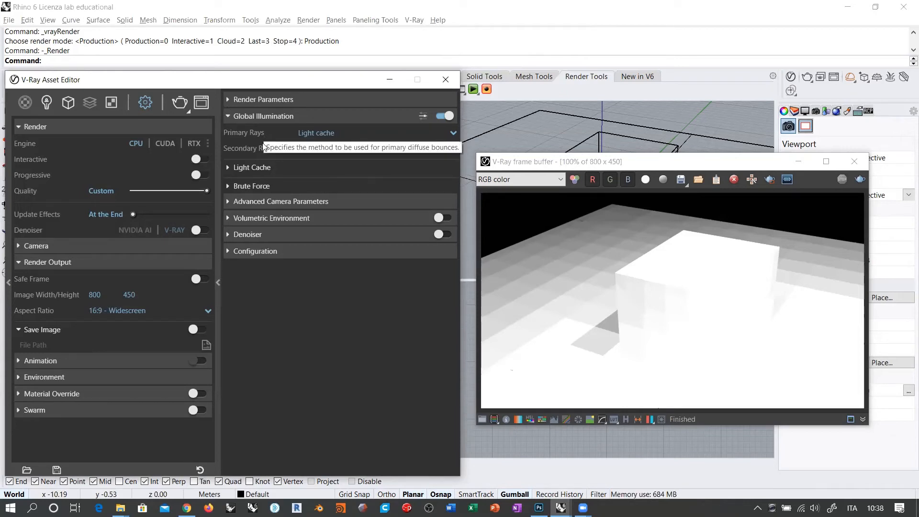
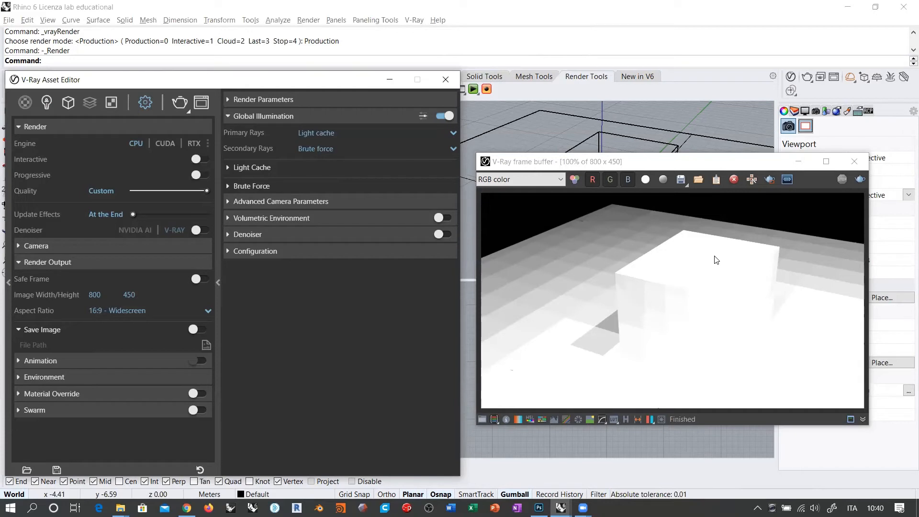
pyautogui.click(344, 133)
pyautogui.click(341, 148)
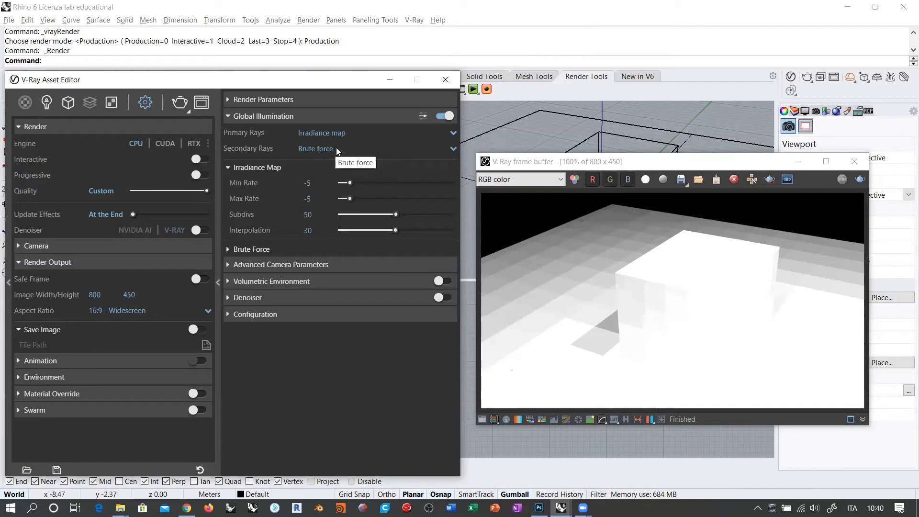
pyautogui.click(229, 168)
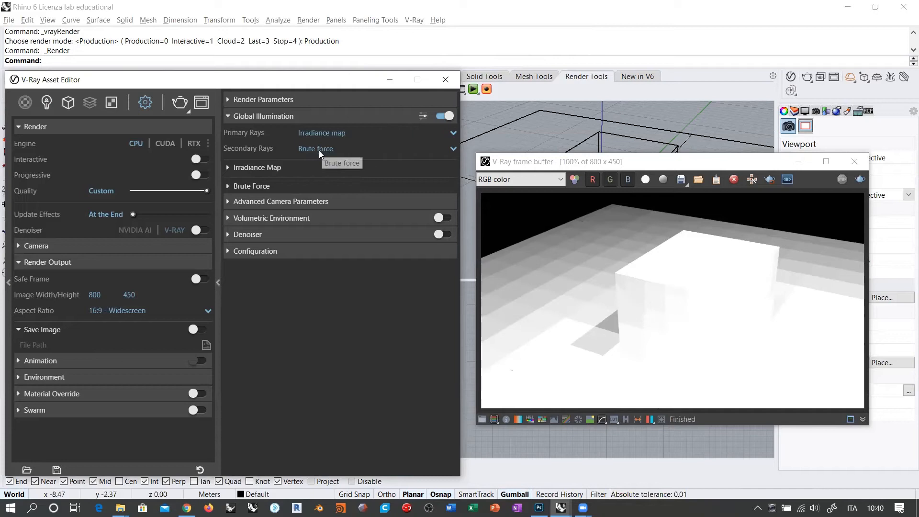
pyautogui.click(229, 186)
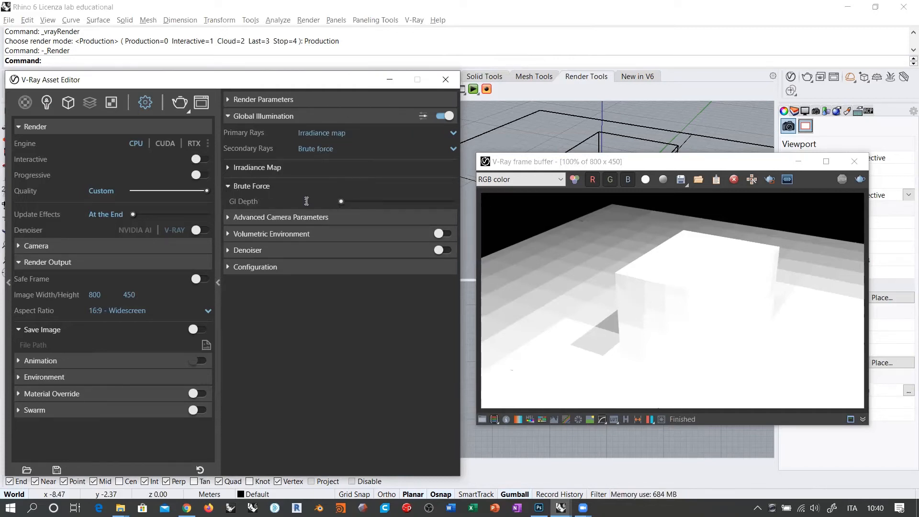
pyautogui.click(806, 80)
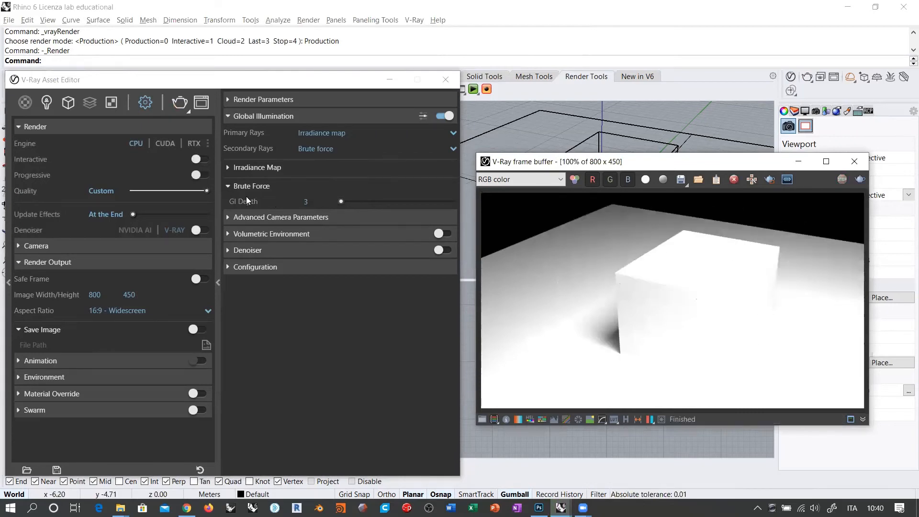
# Set the secondary rays to None and rerender the box with the irradiance map alone.
pyautogui.click(317, 150)
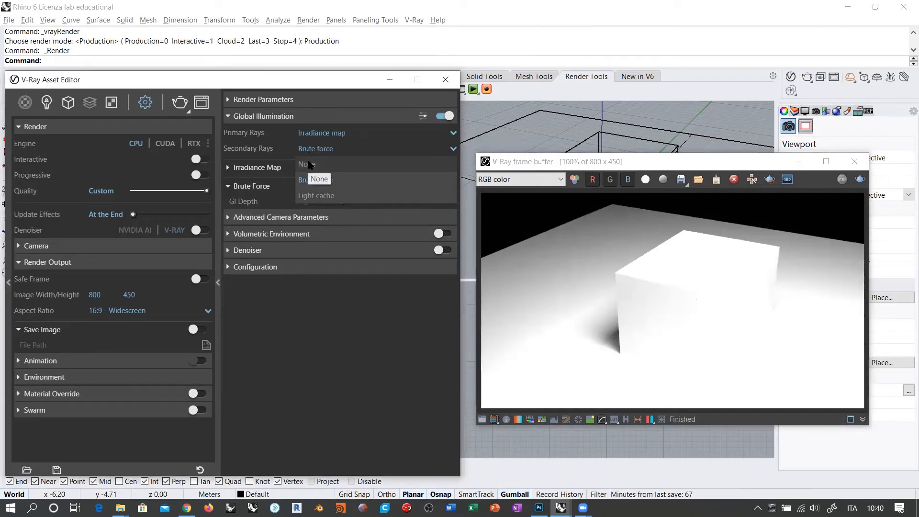
pyautogui.click(308, 163)
pyautogui.click(807, 77)
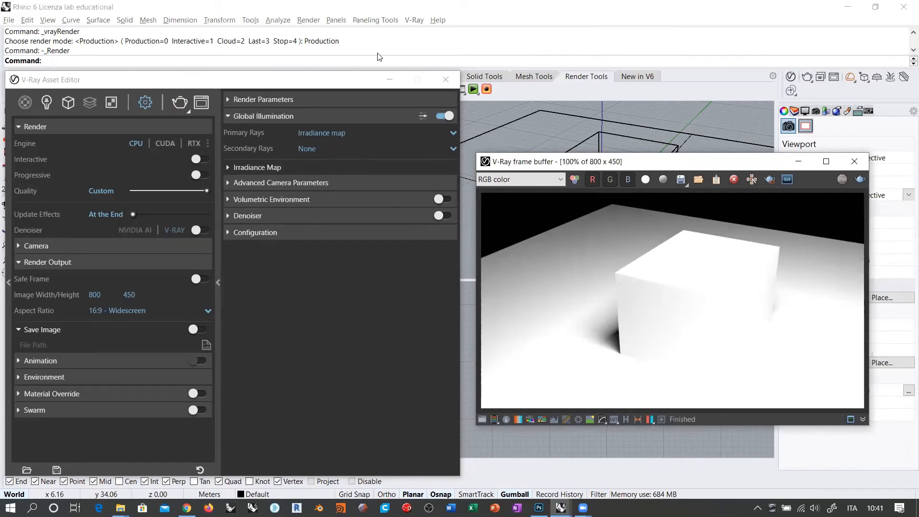
# Sketch a ground line, a box standing on it and a light source above as red annotations over the empty settings area.
pyautogui.moveTo(225, 373); pyautogui.dragTo(442, 377)
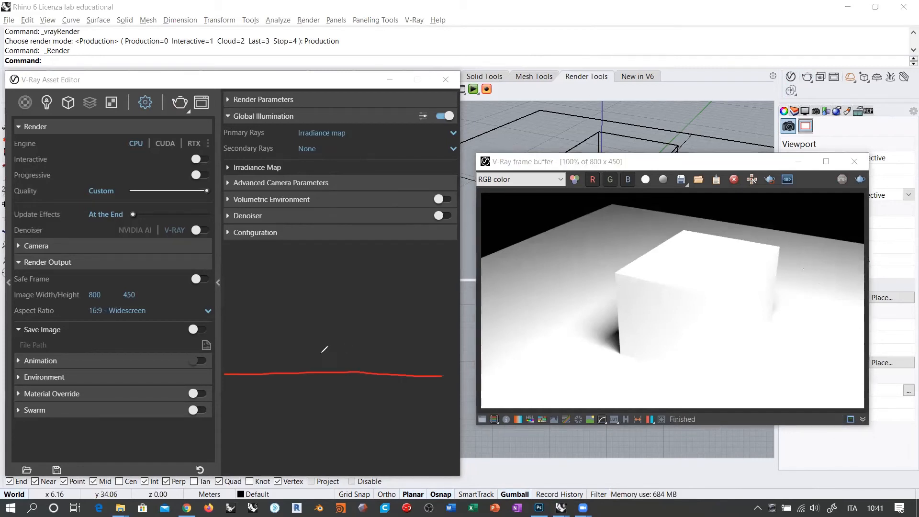
pyautogui.moveTo(315, 310); pyautogui.dragTo(309, 364)
pyautogui.moveTo(368, 321)
pyautogui.mouseDown()
pyautogui.moveTo(300, 321)
pyautogui.moveTo(381, 368)
pyautogui.mouseUp()
pyautogui.moveTo(301, 322); pyautogui.dragTo(310, 356)
pyautogui.moveTo(379, 322)
pyautogui.mouseDown()
pyautogui.moveTo(395, 323)
pyautogui.moveTo(333, 364)
pyautogui.moveTo(377, 373)
pyautogui.mouseUp()
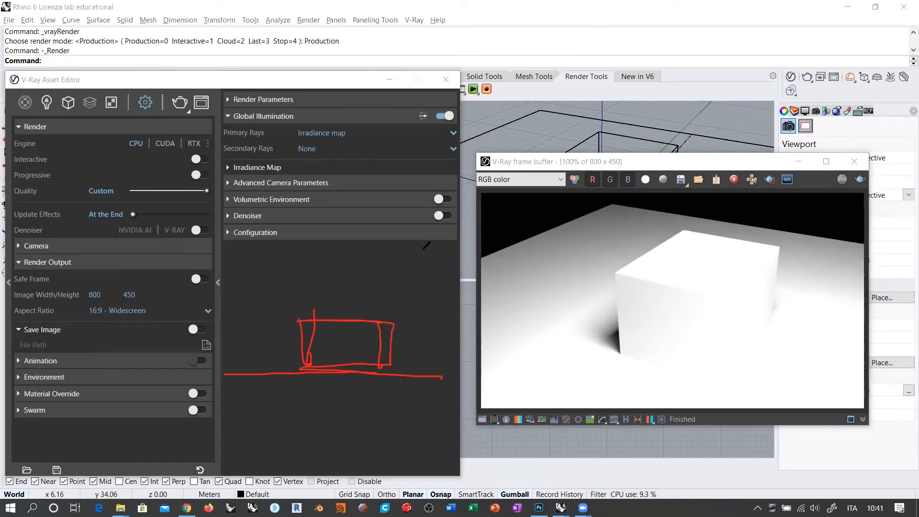
pyautogui.moveTo(415, 249)
pyautogui.mouseDown()
pyautogui.moveTo(461, 249)
pyautogui.moveTo(415, 275)
pyautogui.mouseUp()
# Circle the Primary Rays label and draw an incoming light ray that hits the ground beside the sketched box.
pyautogui.moveTo(213, 129); pyautogui.dragTo(249, 142)
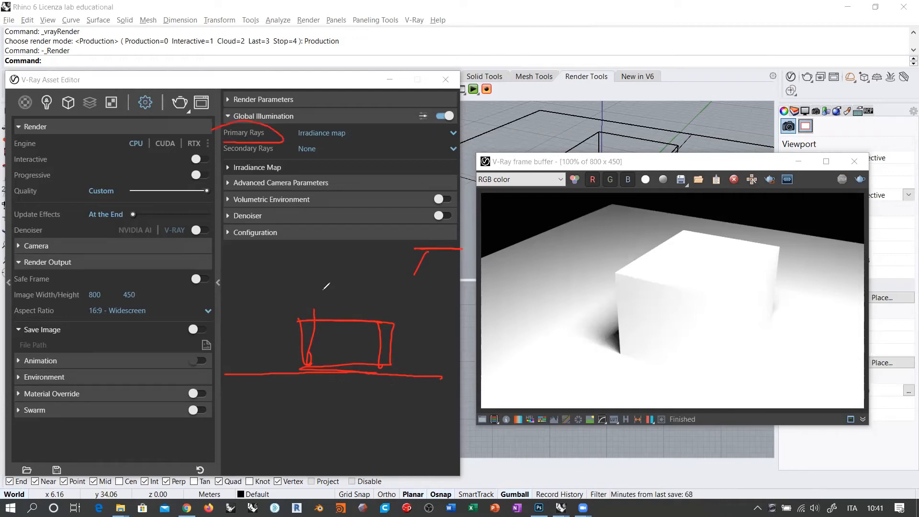
pyautogui.moveTo(317, 298)
pyautogui.mouseDown()
pyautogui.moveTo(330, 286)
pyautogui.moveTo(222, 374)
pyautogui.mouseUp()
pyautogui.moveTo(225, 122)
pyautogui.mouseDown()
pyautogui.moveTo(218, 134)
pyautogui.moveTo(232, 141)
pyautogui.mouseUp()
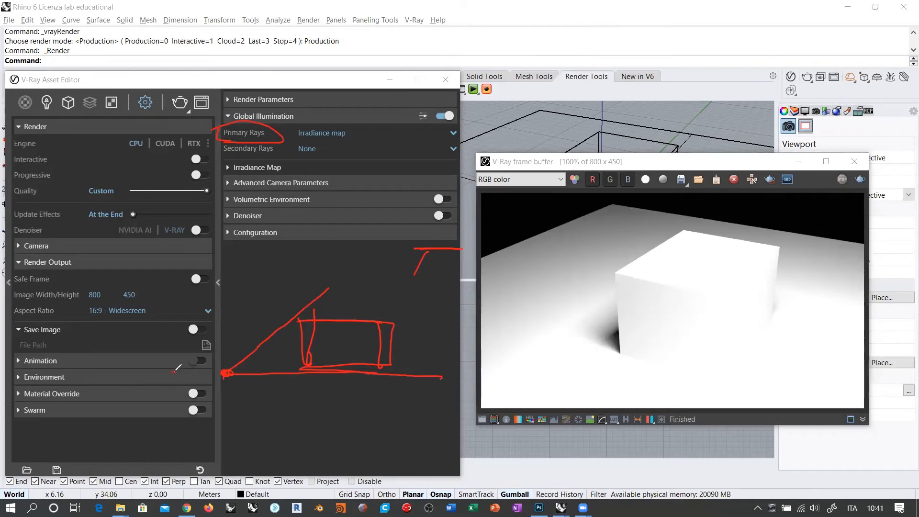
# Draw a fan of bounce rays from the ground hit point, with one ray reaching a marked point on the box's side.
pyautogui.moveTo(172, 372); pyautogui.dragTo(234, 376)
pyautogui.moveTo(167, 353); pyautogui.dragTo(215, 374)
pyautogui.moveTo(187, 351); pyautogui.dragTo(207, 364)
pyautogui.moveTo(223, 341)
pyautogui.mouseDown()
pyautogui.moveTo(225, 370)
pyautogui.moveTo(229, 340)
pyautogui.mouseUp()
pyautogui.moveTo(245, 339); pyautogui.dragTo(233, 371)
pyautogui.moveTo(259, 361); pyautogui.dragTo(232, 372)
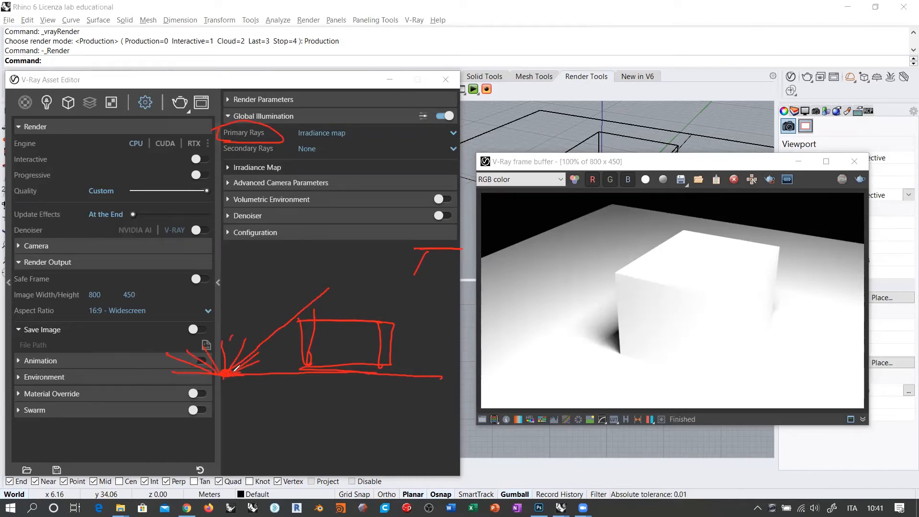
pyautogui.moveTo(232, 372); pyautogui.dragTo(301, 345)
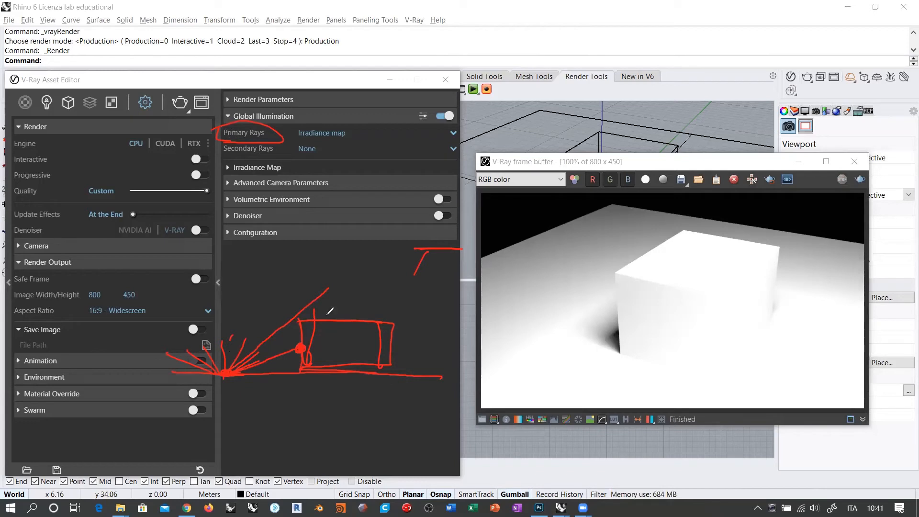
# Mark the Secondary Rays label and its None value, and draw a secondary bounce leaving the hit point on the box.
pyautogui.moveTo(224, 148); pyautogui.dragTo(327, 149)
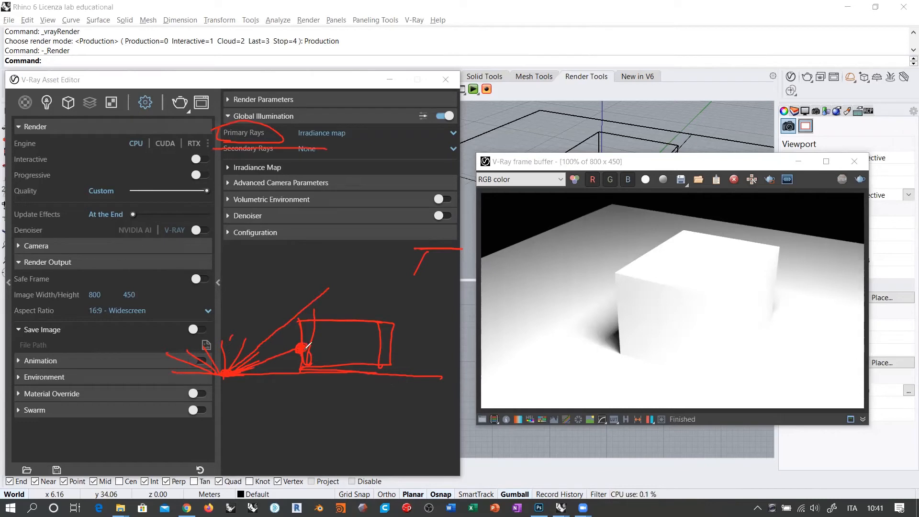
pyautogui.moveTo(225, 149)
pyautogui.mouseDown()
pyautogui.moveTo(280, 139)
pyautogui.moveTo(223, 154)
pyautogui.mouseUp()
pyautogui.moveTo(293, 152)
pyautogui.mouseDown()
pyautogui.moveTo(337, 151)
pyautogui.moveTo(292, 154)
pyautogui.mouseUp()
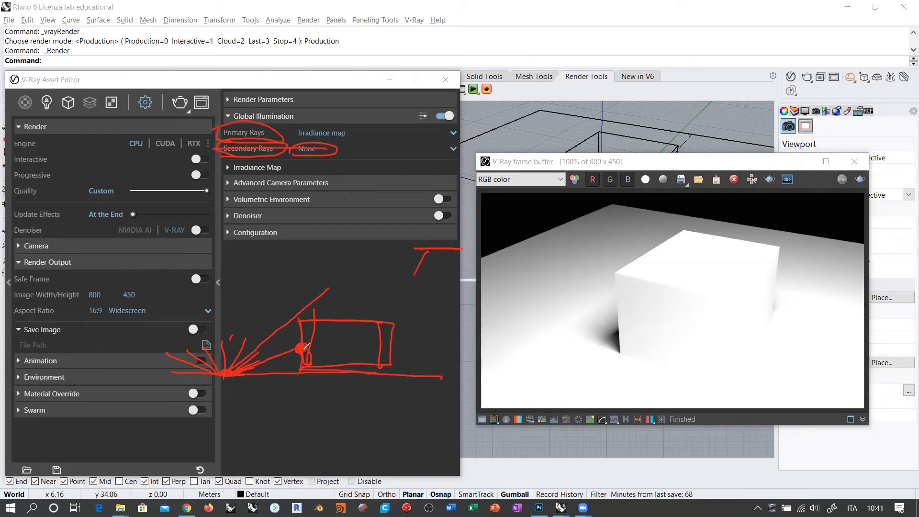
pyautogui.moveTo(303, 346); pyautogui.dragTo(235, 327)
# Label the incoming ray and the bounce rays in the sketch, and clear all annotations.
pyautogui.moveTo(320, 270)
pyautogui.mouseDown()
pyautogui.moveTo(322, 280)
pyautogui.moveTo(357, 281)
pyautogui.mouseUp()
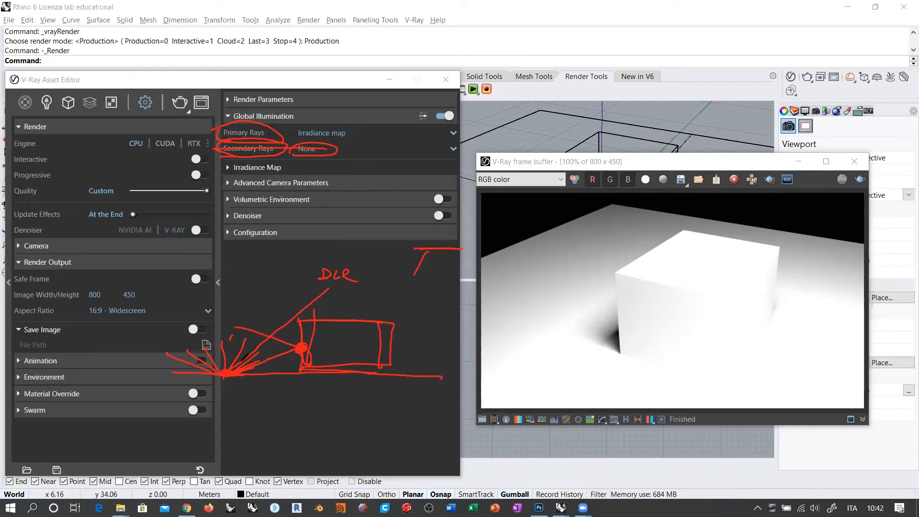
pyautogui.moveTo(278, 360)
pyautogui.mouseDown()
pyautogui.moveTo(273, 369)
pyautogui.moveTo(287, 368)
pyautogui.mouseUp()
pyautogui.moveTo(283, 362); pyautogui.dragTo(291, 361)
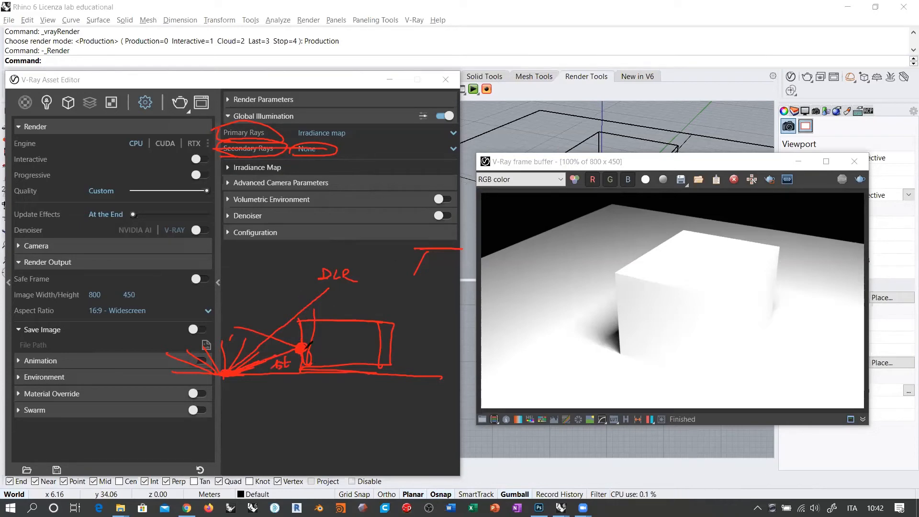
pyautogui.moveTo(222, 325); pyautogui.dragTo(255, 333)
pyautogui.click(204, 52)
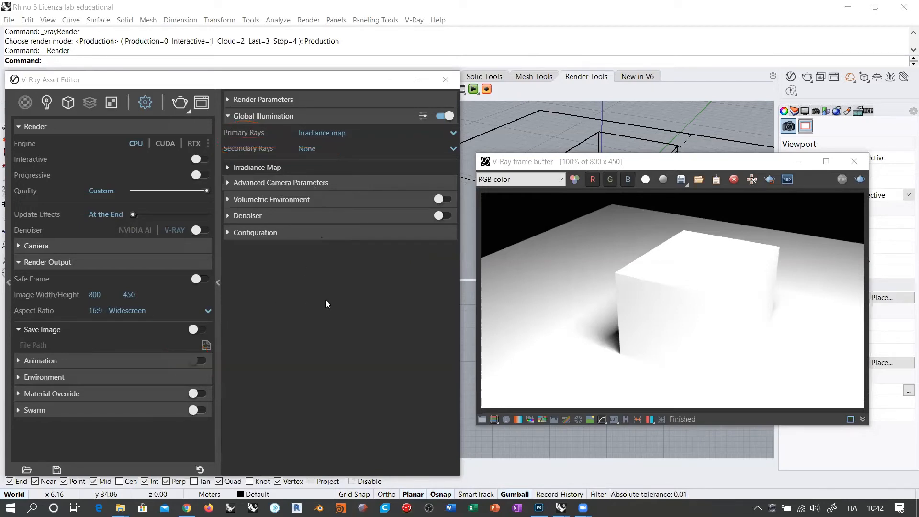
# Set the secondary rays to Brute force with a GI Depth of 1.
pyautogui.click(306, 149)
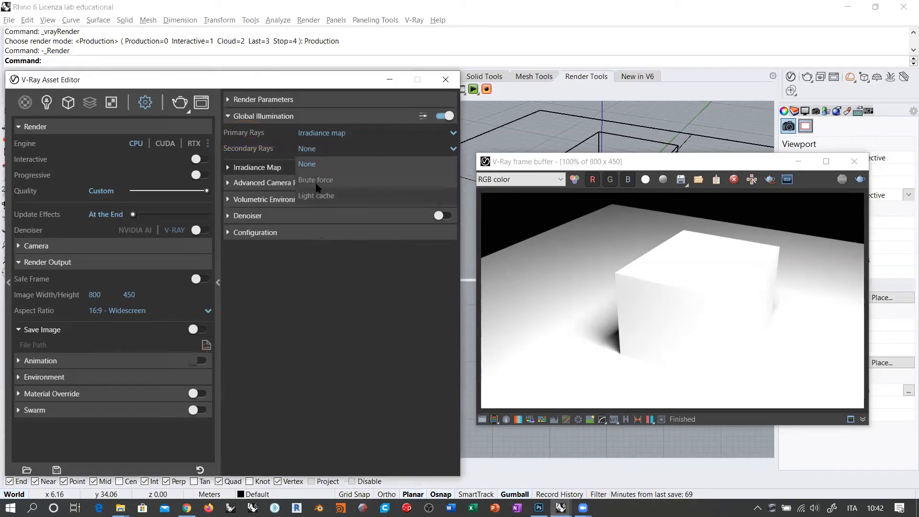
pyautogui.click(315, 181)
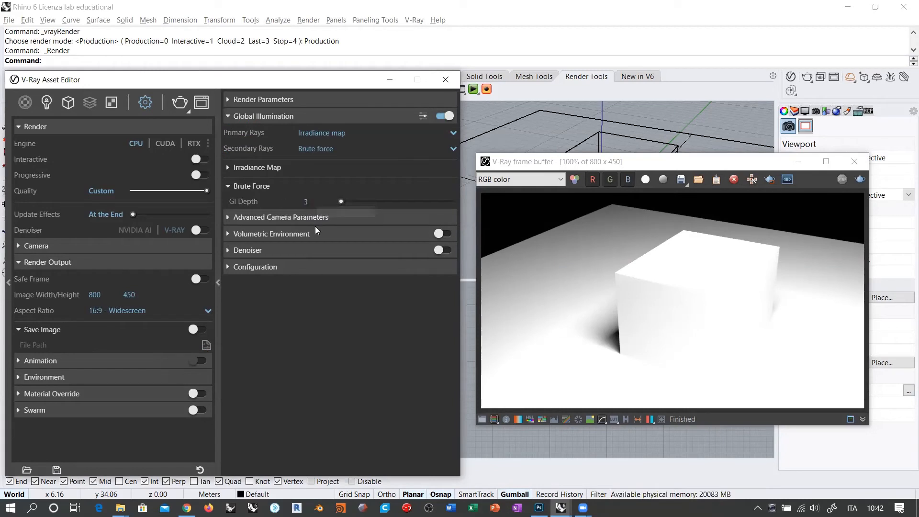
pyautogui.click(307, 202)
pyautogui.write('1')
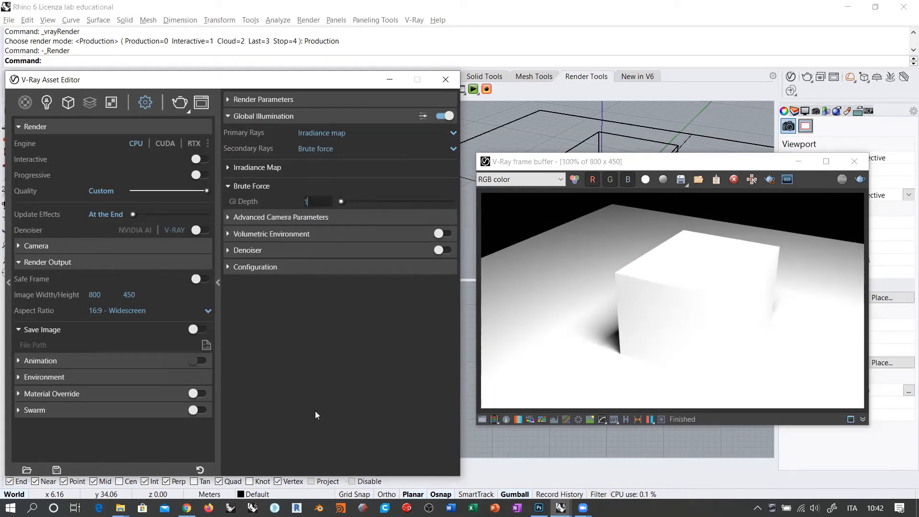
# Confirm the Brute force GI Depth of 1 for the secondary rays.
pyautogui.press('Return')
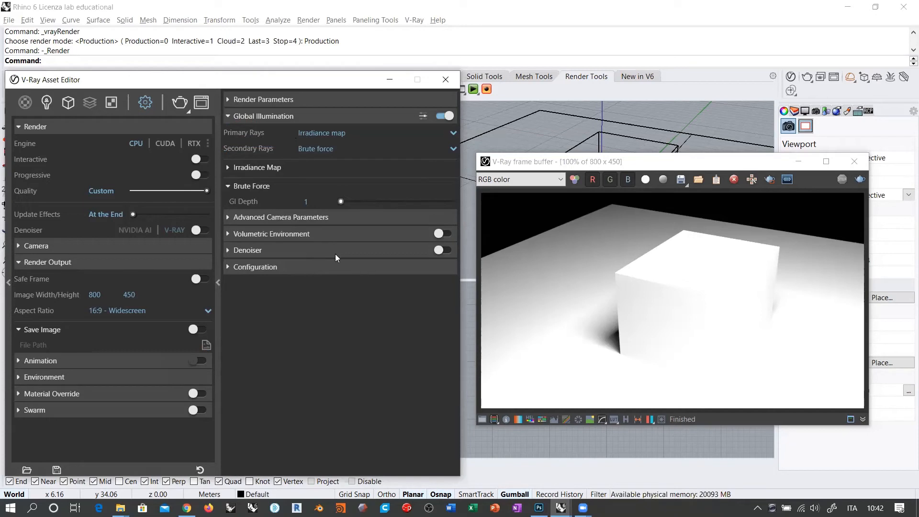
pyautogui.click(306, 202)
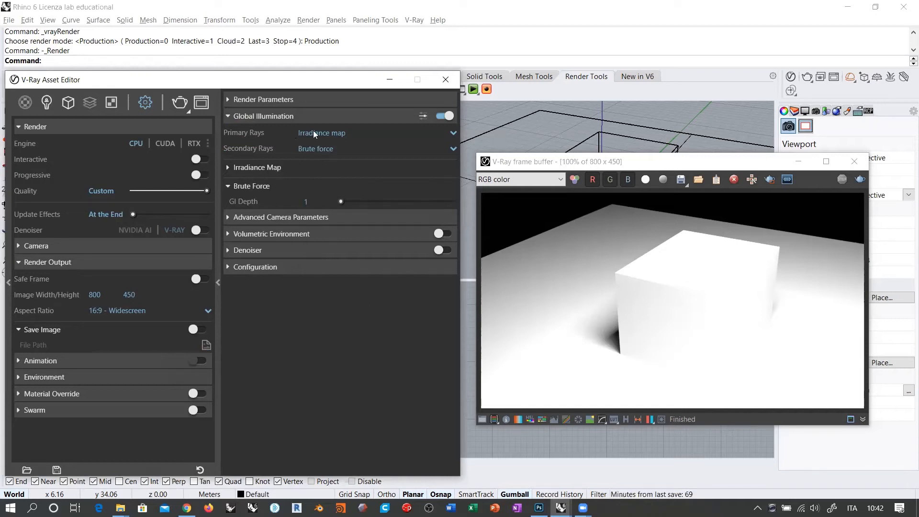
pyautogui.click(313, 201)
pyautogui.click(656, 254)
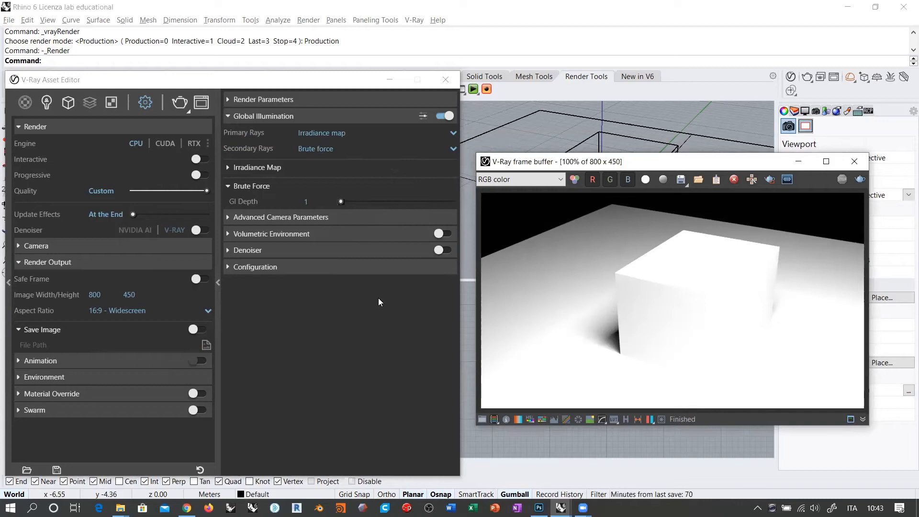
# Set the secondary rays to Light cache and run a production render of the box.
pyautogui.click(336, 146)
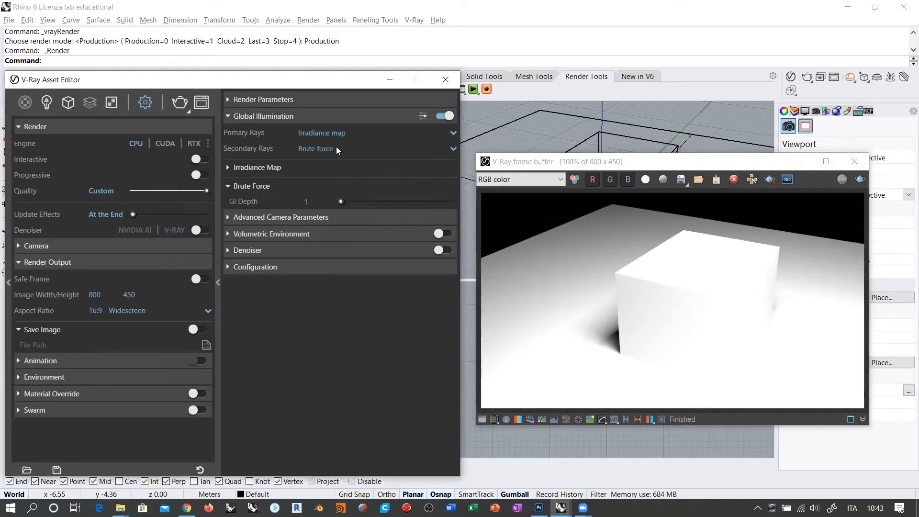
pyautogui.click(333, 195)
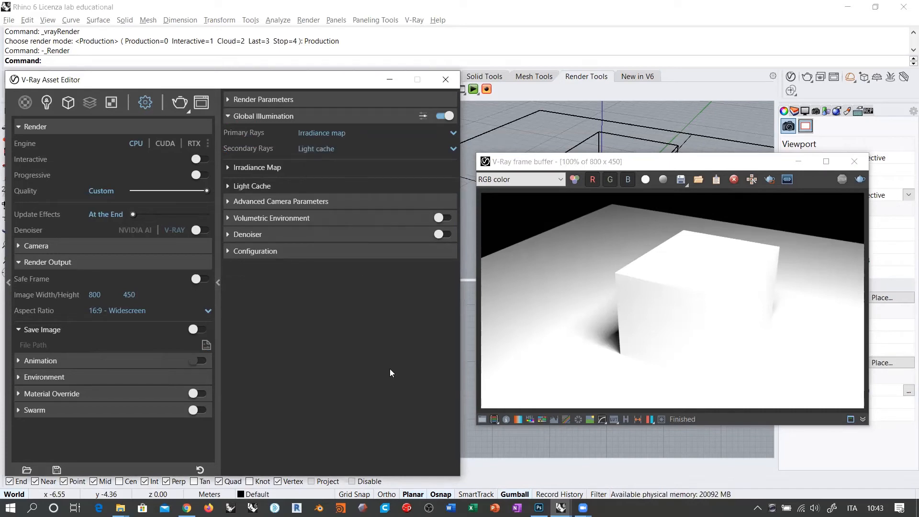
pyautogui.click(669, 265)
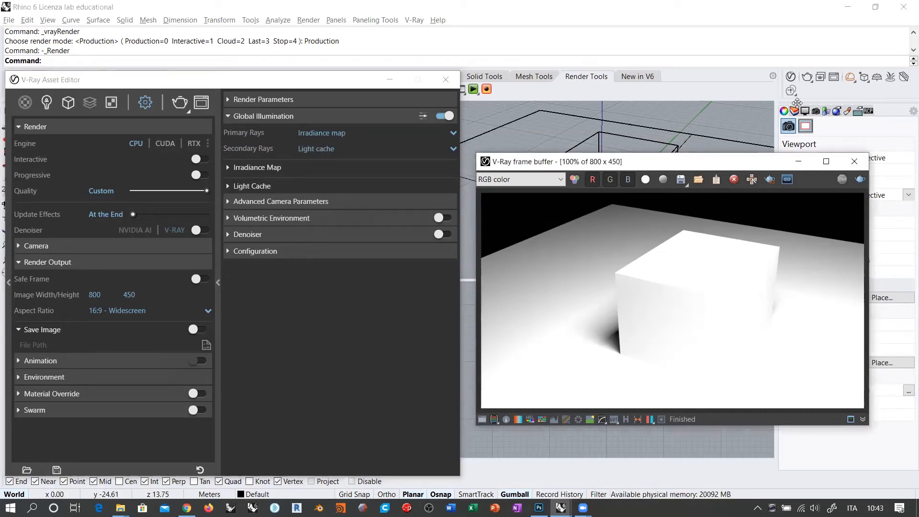
pyautogui.click(807, 77)
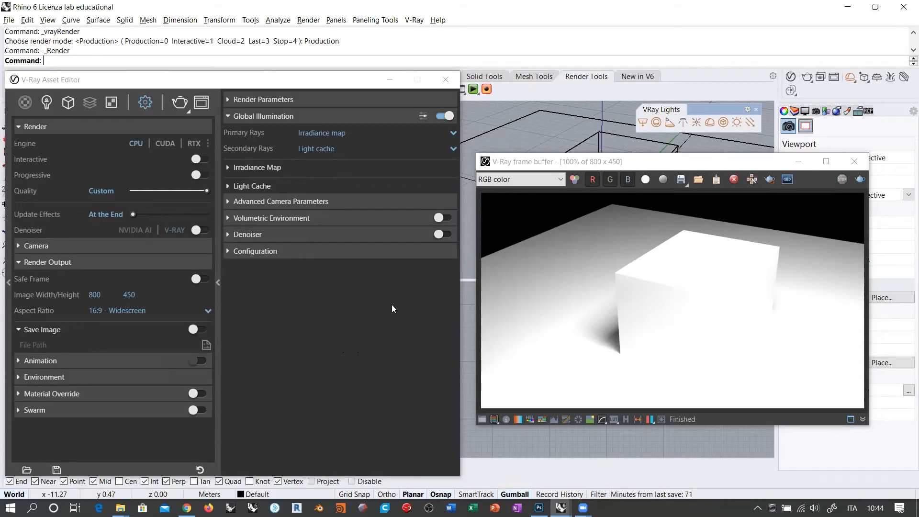
# Expand the Light Cache parameters and render the box again with the same settings.
pyautogui.click(229, 188)
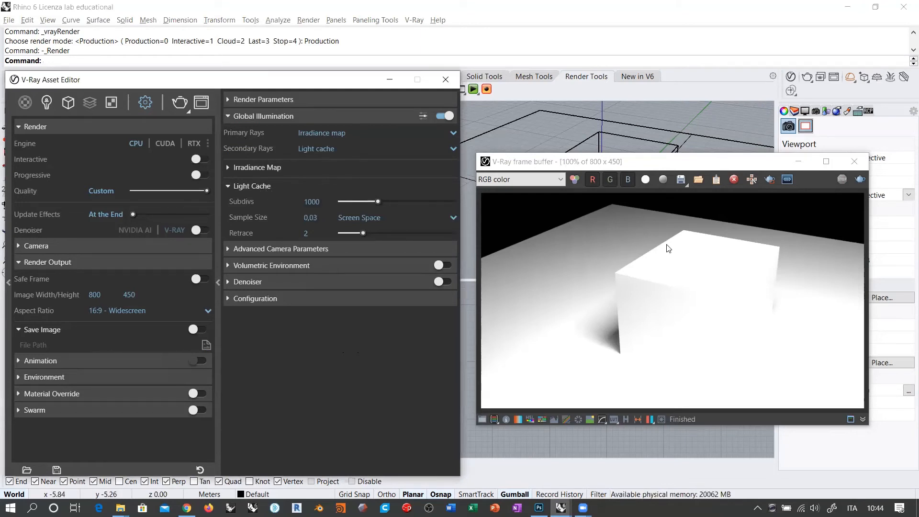
pyautogui.click(691, 287)
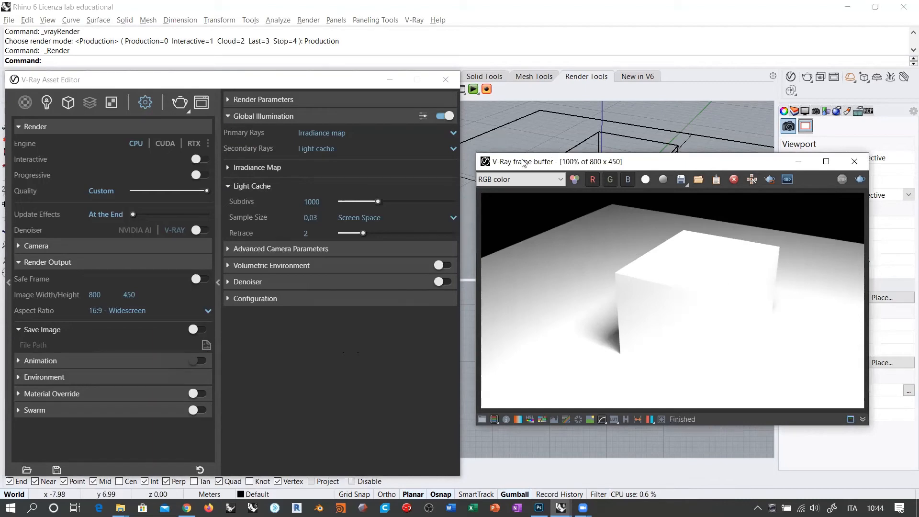
pyautogui.click(807, 77)
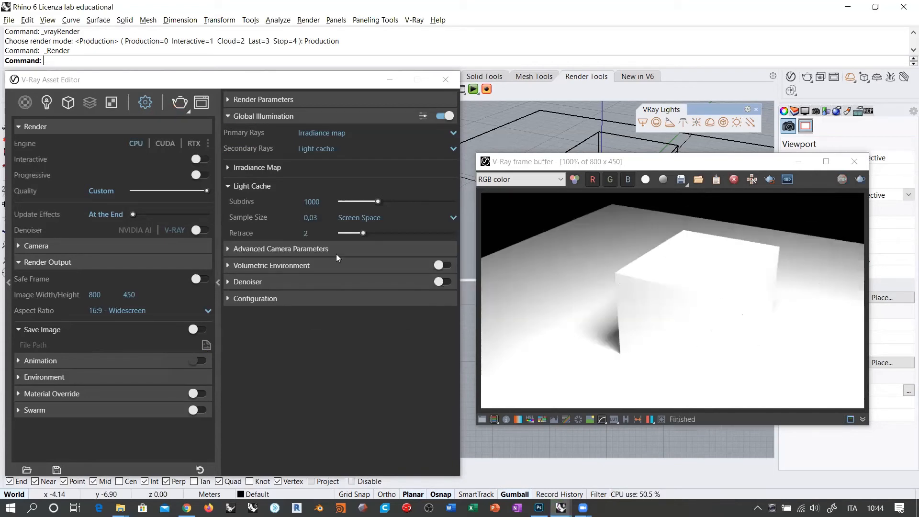
# Examine the Light Cache sample size value and its available unit options.
pyautogui.moveTo(263, 232)
pyautogui.click(320, 217)
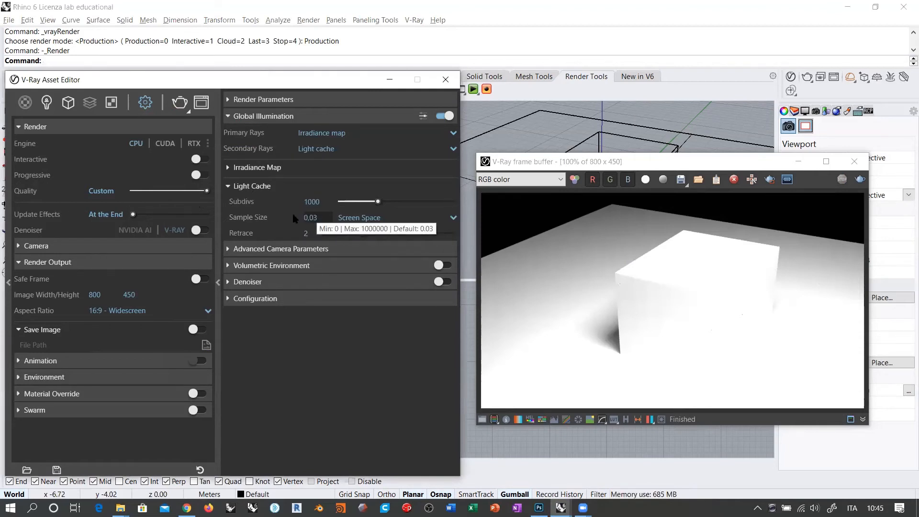
pyautogui.click(376, 220)
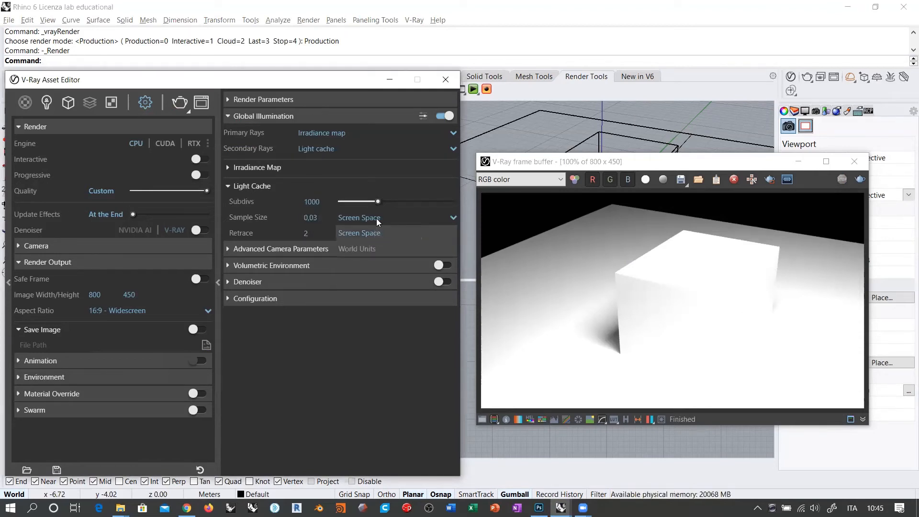
pyautogui.click(382, 217)
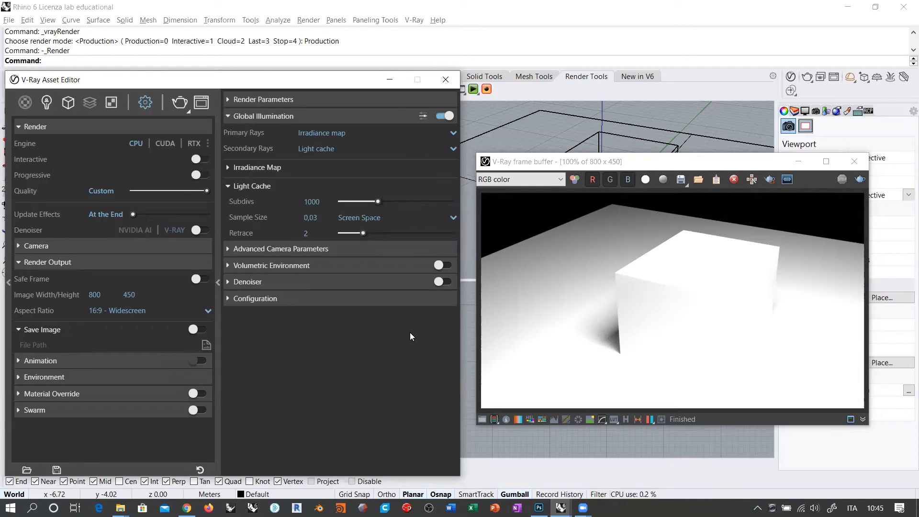
pyautogui.click(374, 216)
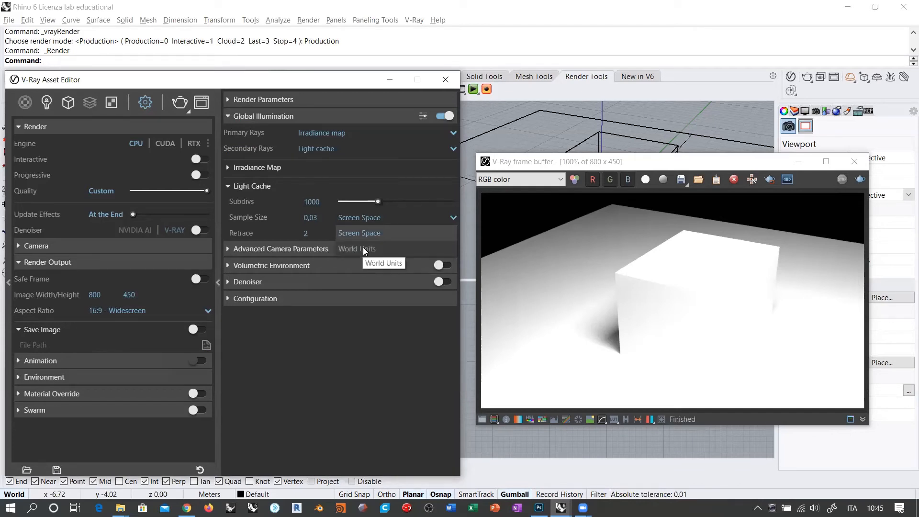
pyautogui.click(363, 350)
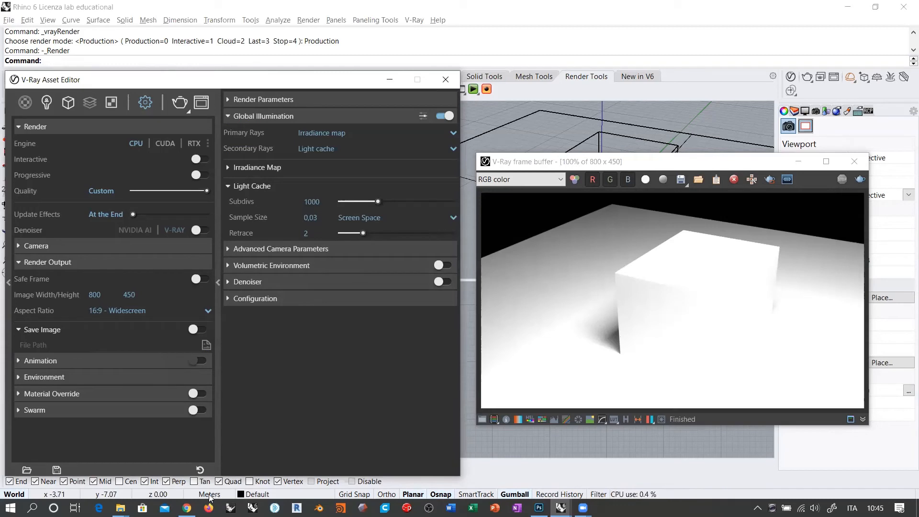
pyautogui.click(320, 218)
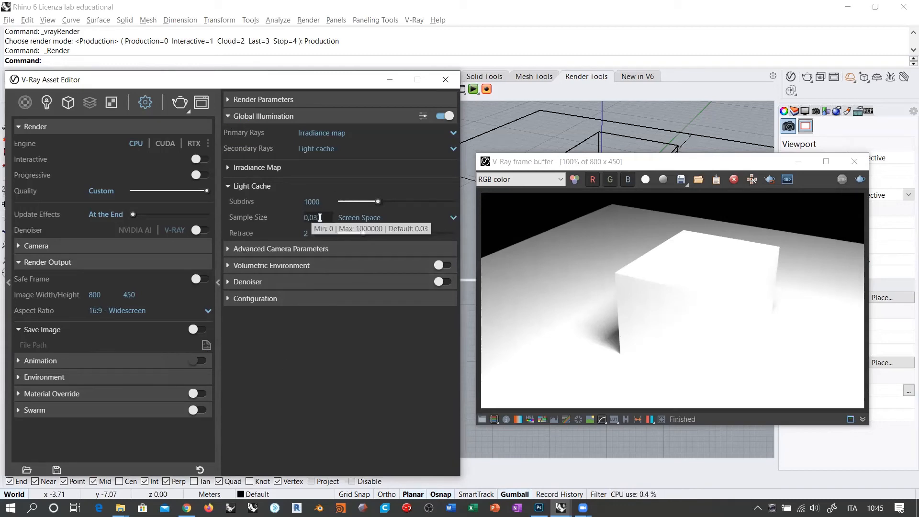
pyautogui.moveTo(314, 218); pyautogui.dragTo(323, 218)
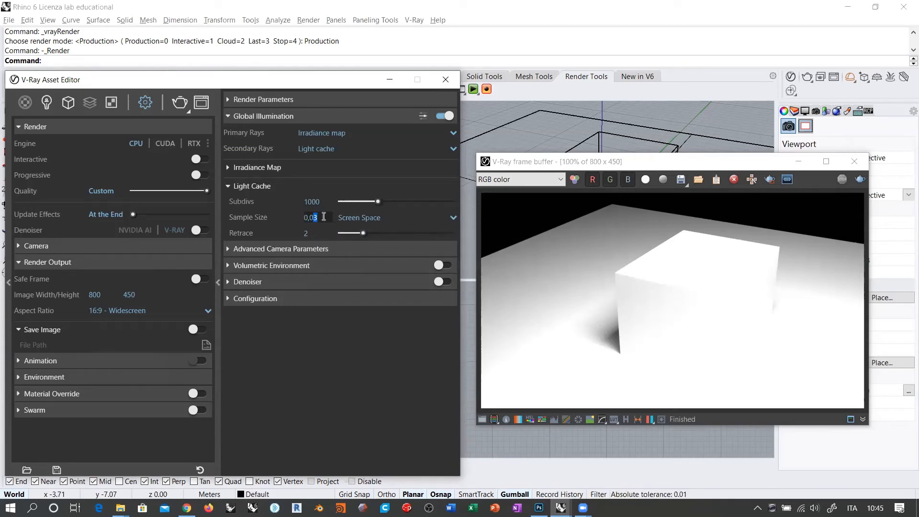
pyautogui.click(341, 318)
# Set the Light Cache sample size units to World Units and render the box.
pyautogui.click(389, 215)
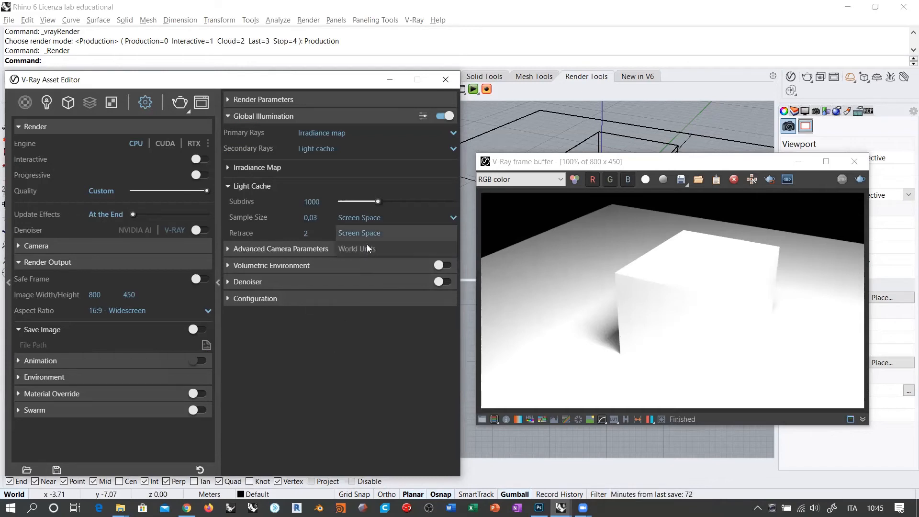
pyautogui.click(367, 246)
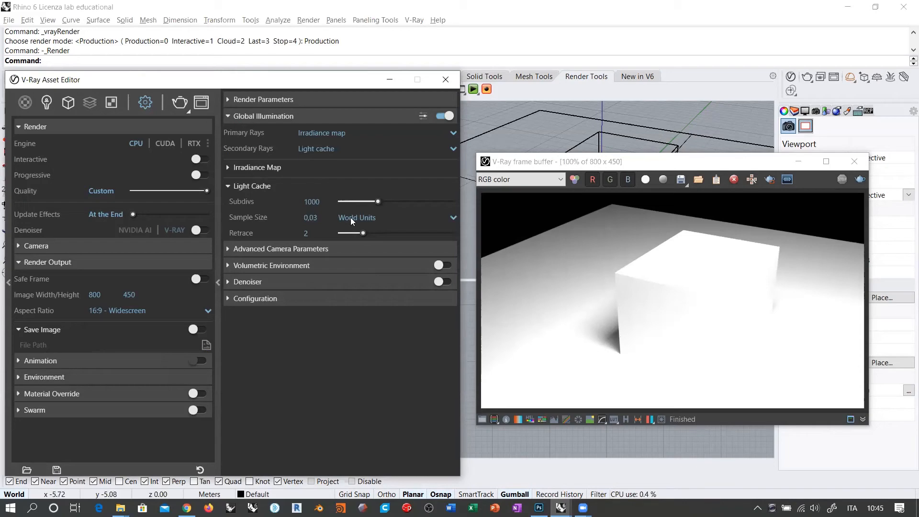
pyautogui.click(807, 80)
pyautogui.click(808, 80)
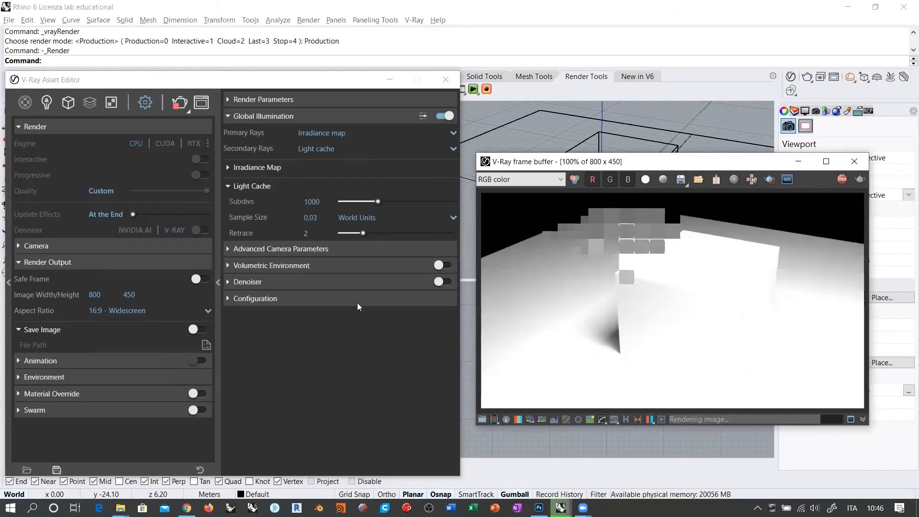
# Set the Light Cache sample size to 0,02 in Screen Space and render the box.
pyautogui.click(373, 216)
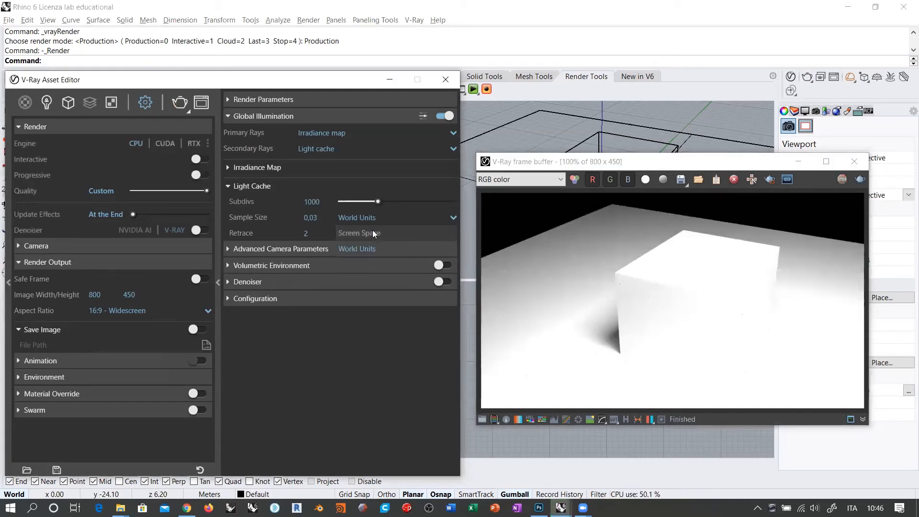
pyautogui.click(372, 232)
pyautogui.click(316, 217)
pyautogui.press('BackSpace')
pyautogui.write('2')
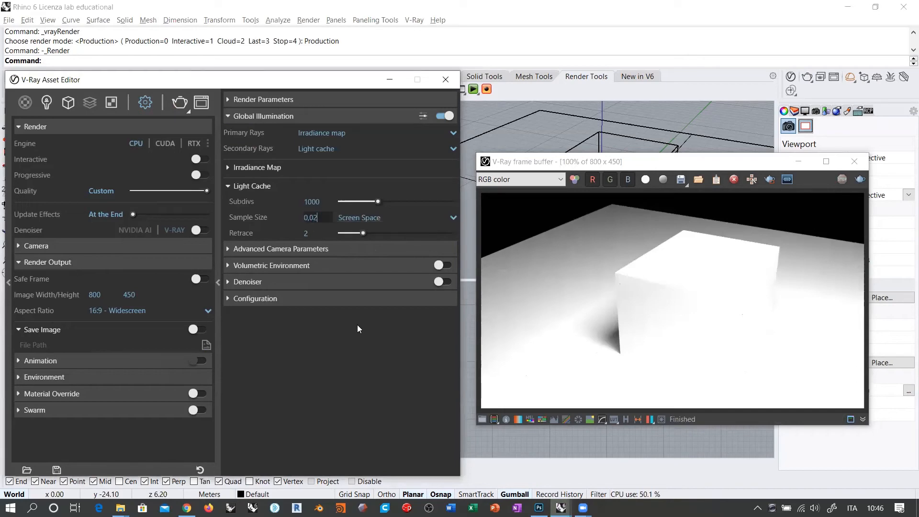
pyautogui.click(357, 324)
pyautogui.click(807, 77)
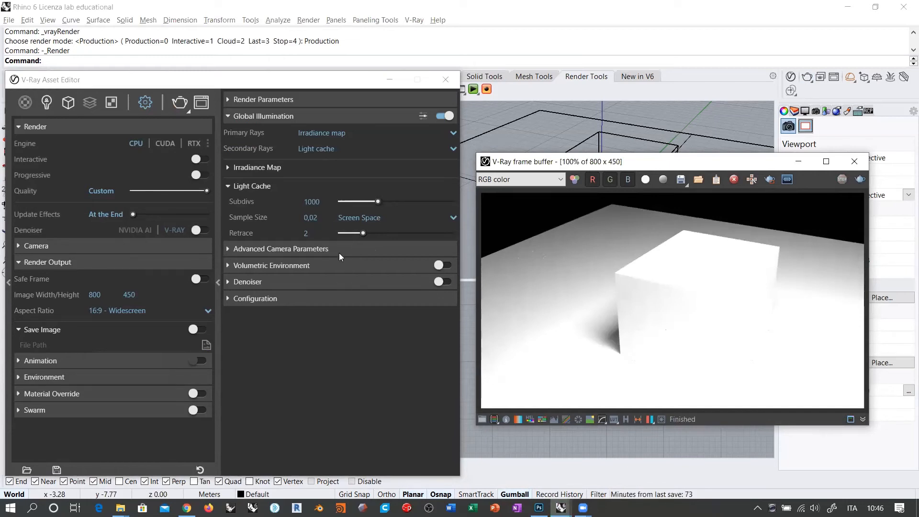
# Set the Light Cache sample size to 0,03.
pyautogui.moveTo(314, 217); pyautogui.dragTo(330, 218)
pyautogui.write('3')
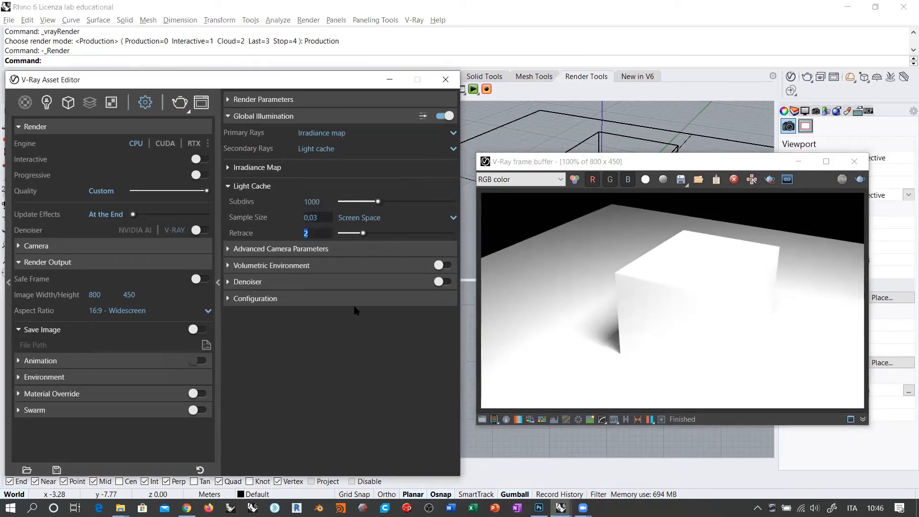
pyautogui.press('Return')
# Collapse the Light Cache parameters and expand the Irradiance Map parameters.
pyautogui.click(230, 188)
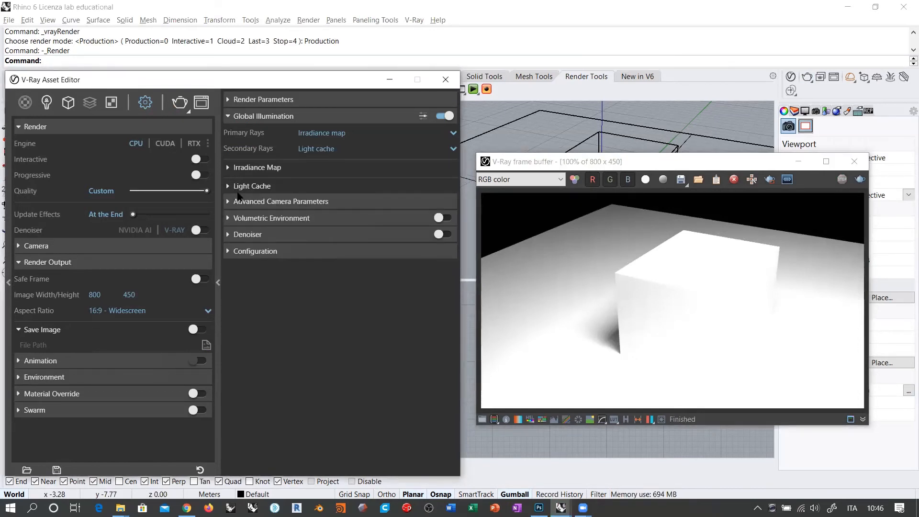
pyautogui.click(229, 168)
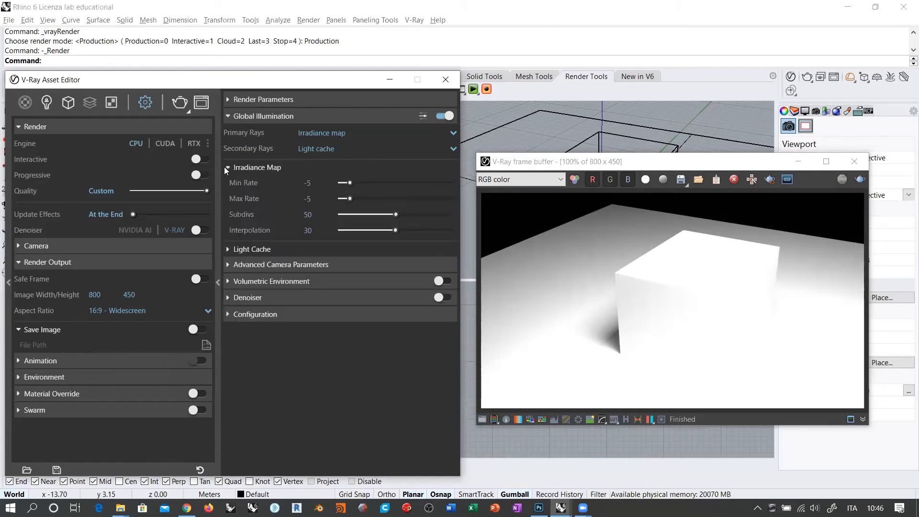
pyautogui.click(685, 283)
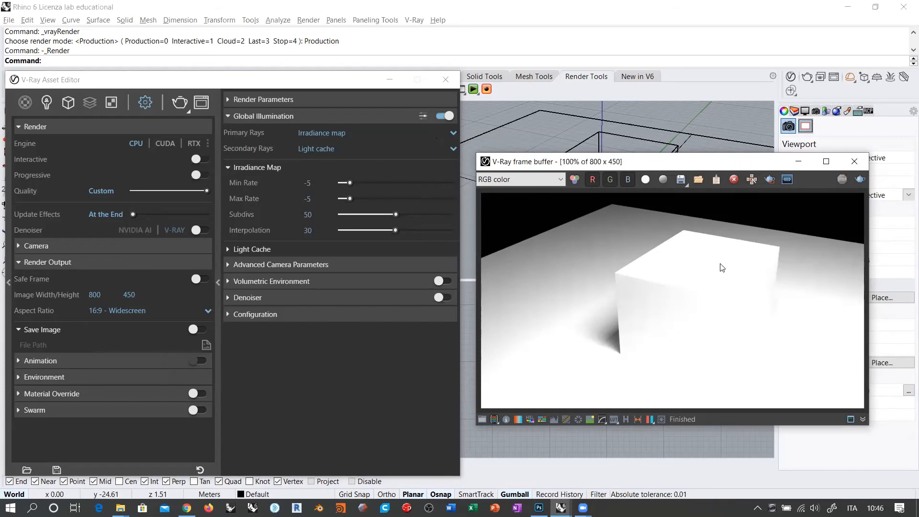
# Close the V-Ray frame buffer, the VRay Lights toolbar and the V-Ray Asset Editor.
pyautogui.click(854, 161)
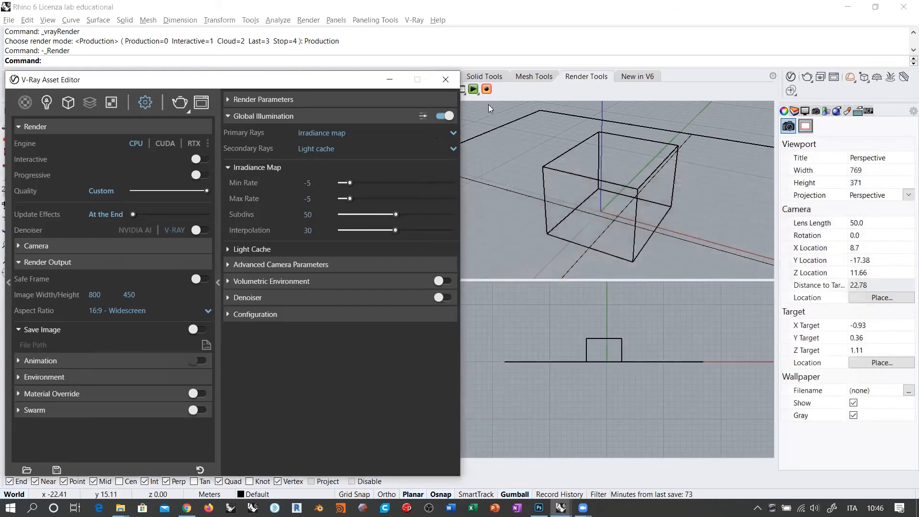
pyautogui.click(507, 152)
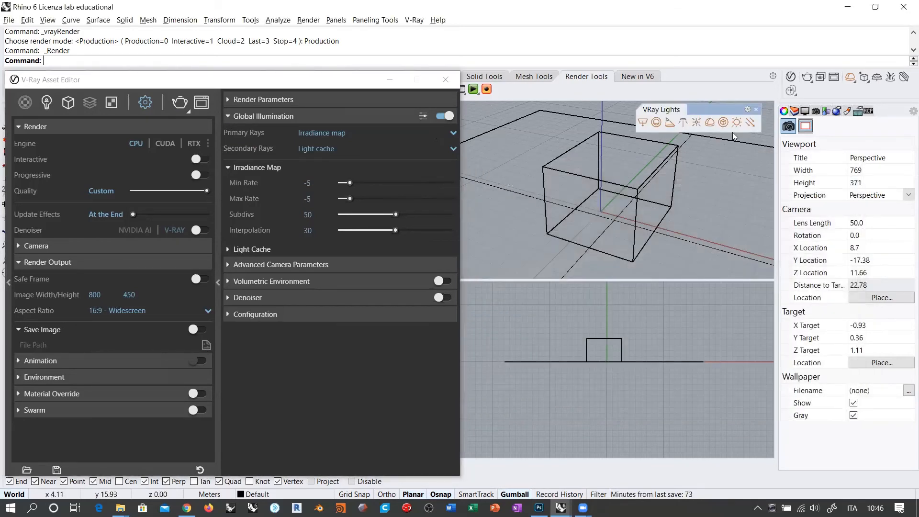
pyautogui.click(756, 109)
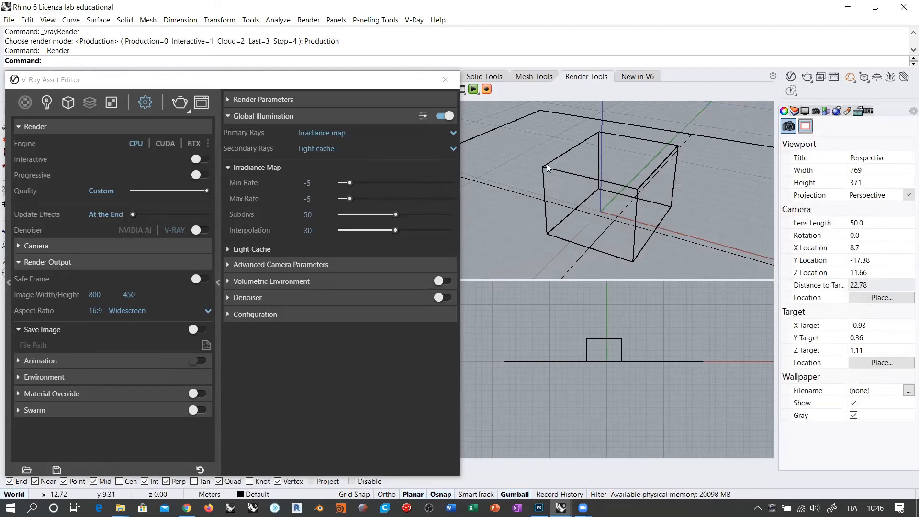
pyautogui.click(451, 80)
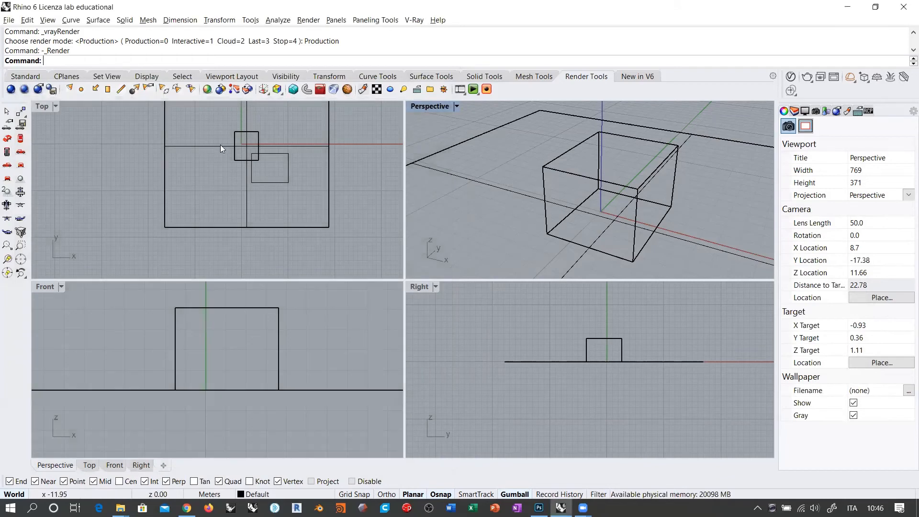
# Open the recent file 200529_GDM_VRR_scene_start and show any hidden objects in it.
pyautogui.click(124, 140)
pyautogui.click(24, 78)
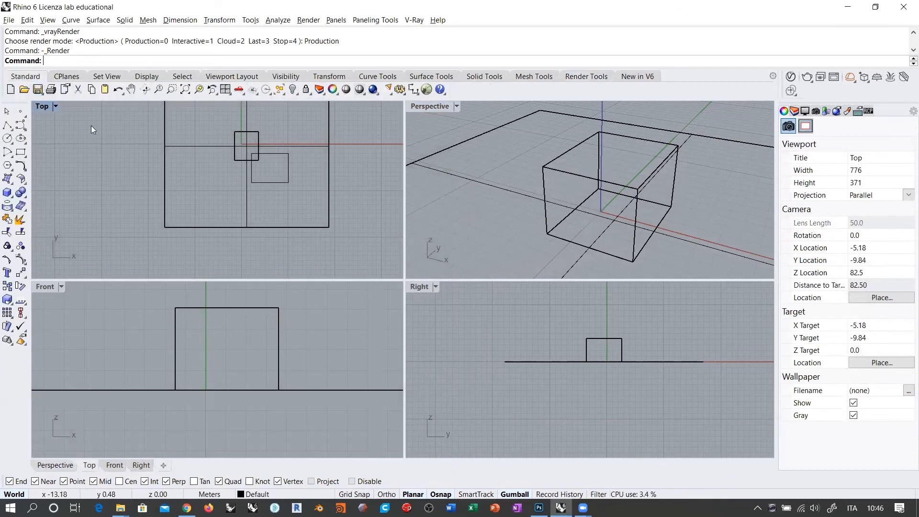
pyautogui.click(10, 20)
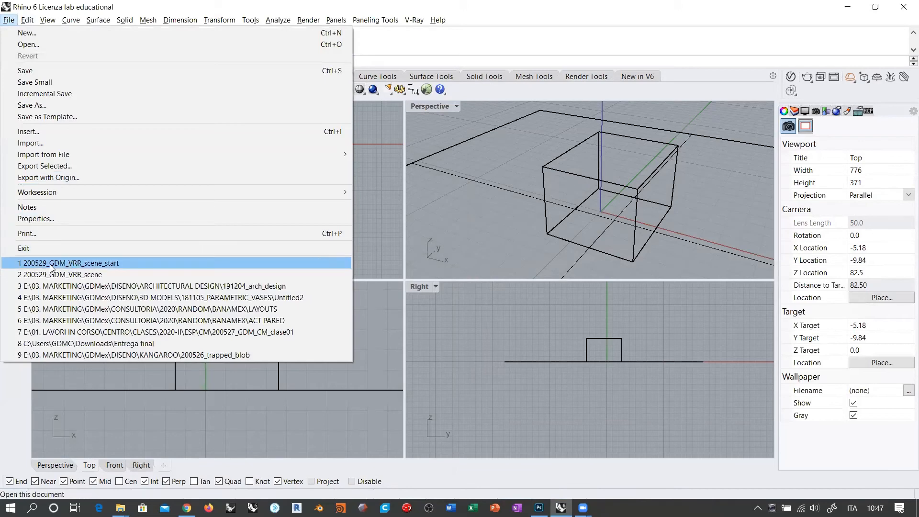
pyautogui.click(91, 264)
pyautogui.click(464, 300)
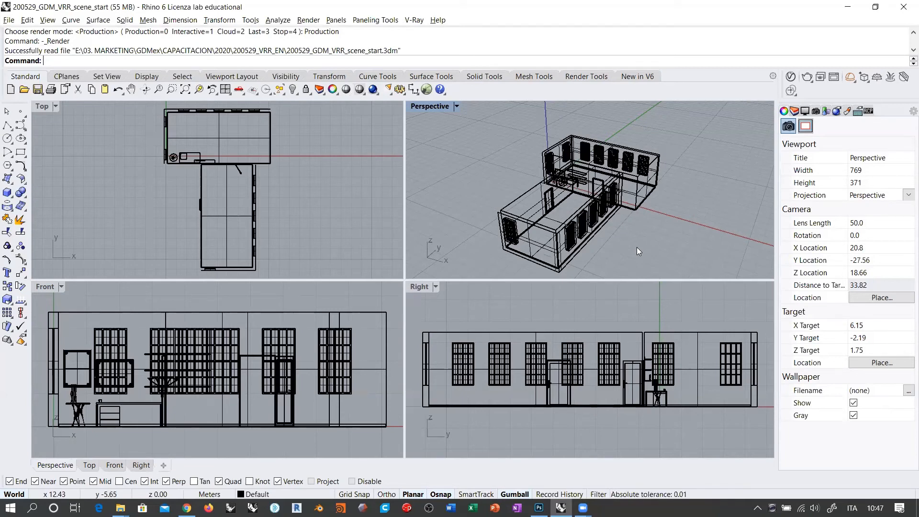
pyautogui.click(316, 89)
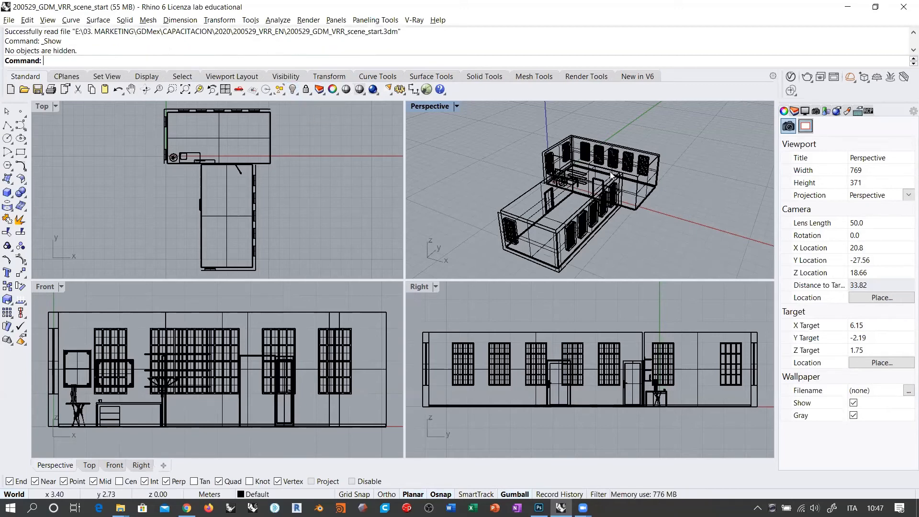
# Examine the two-room interior model from several angles in the Perspective view.
pyautogui.moveTo(611, 175); pyautogui.dragTo(534, 218, button='right')
pyautogui.scroll(12, 593, 205)
pyautogui.scroll(-8, 569, 192)
pyautogui.moveTo(569, 191); pyautogui.dragTo(522, 221, button='right')
pyautogui.keyDown('shift'); pyautogui.moveTo(584, 221); pyautogui.dragTo(436, 211, button='right'); pyautogui.keyUp('shift')
pyautogui.scroll(-2, 507, 203)
pyautogui.keyDown('shift'); pyautogui.moveTo(572, 198); pyautogui.dragTo(567, 200, button='right'); pyautogui.keyUp('shift')
pyautogui.moveTo(585, 199); pyautogui.dragTo(614, 209, button='right')
pyautogui.moveTo(651, 145)
pyautogui.mouseDown(button='right')
pyautogui.moveTo(646, 174)
pyautogui.moveTo(632, 176)
pyautogui.moveTo(650, 136)
pyautogui.mouseUp(button='right')
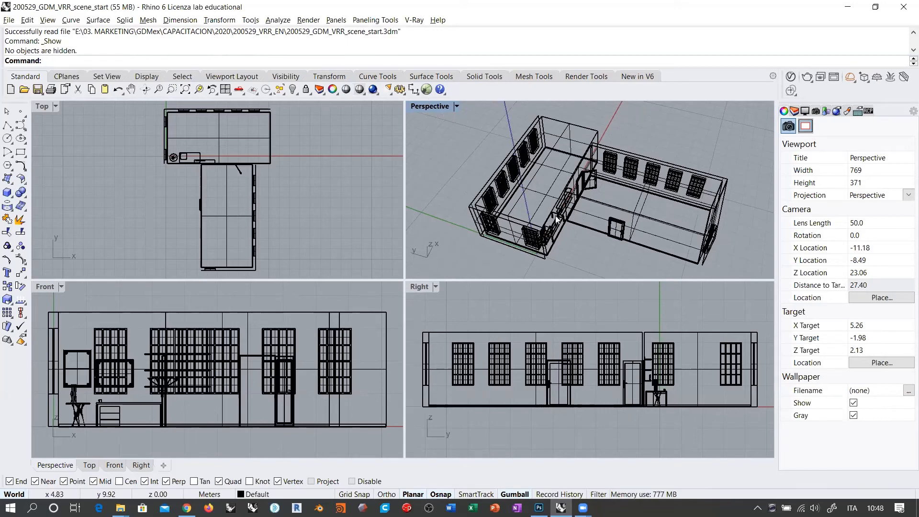
pyautogui.moveTo(599, 166); pyautogui.dragTo(571, 109, button='right')
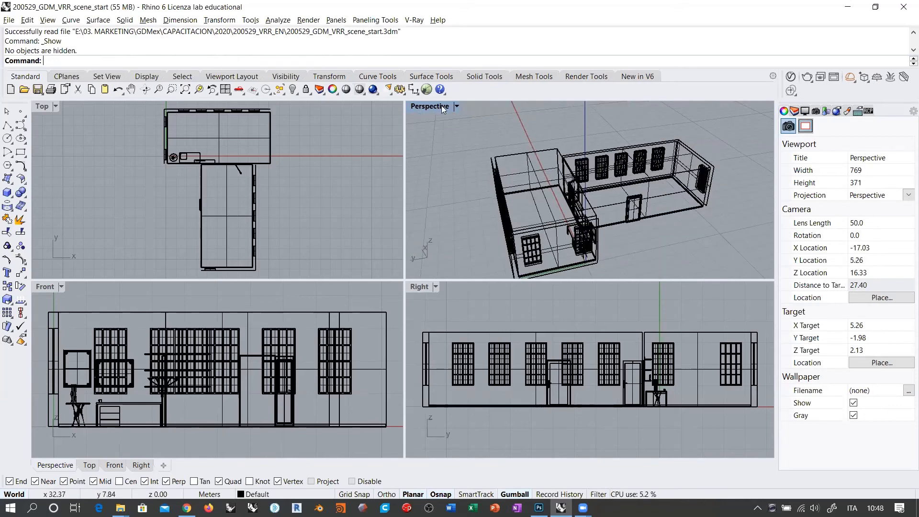
# Review the Perspective view's camera properties, including lens length and rotation, with no objects selected.
pyautogui.moveTo(706, 123); pyautogui.dragTo(478, 179)
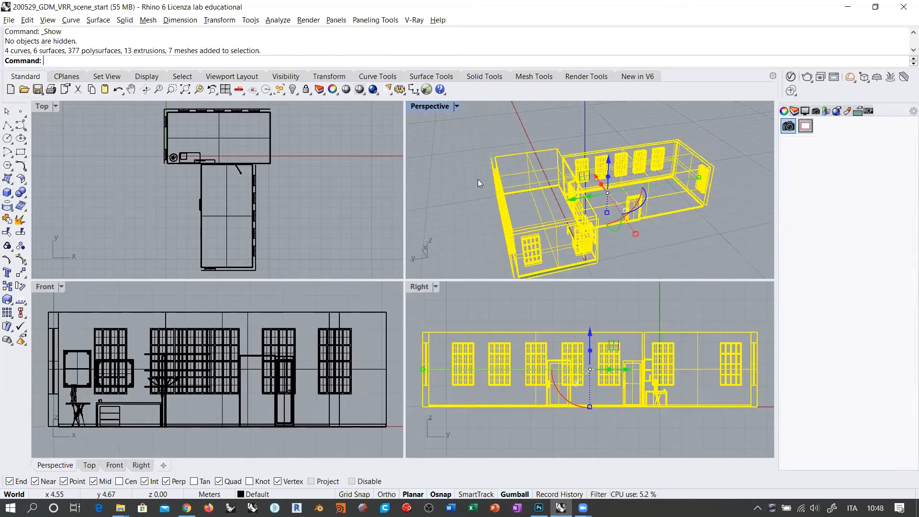
pyautogui.click(462, 131)
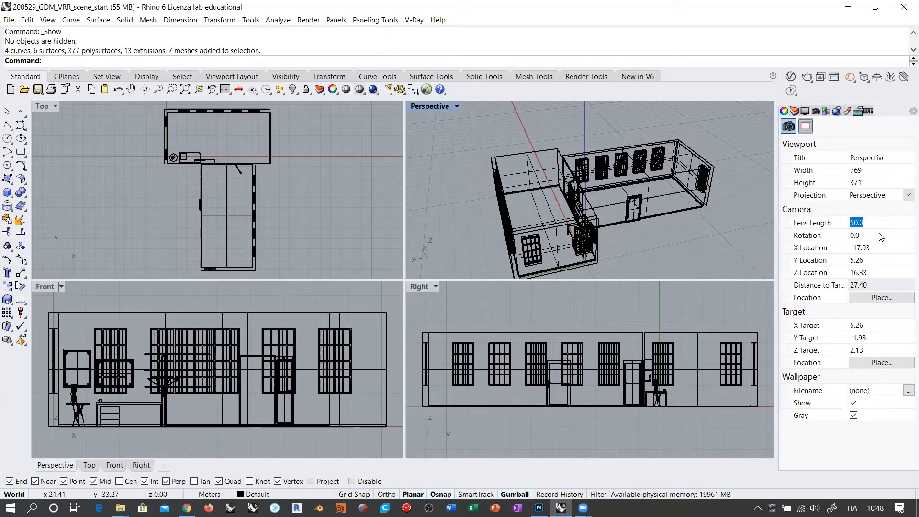
pyautogui.press('Tab')
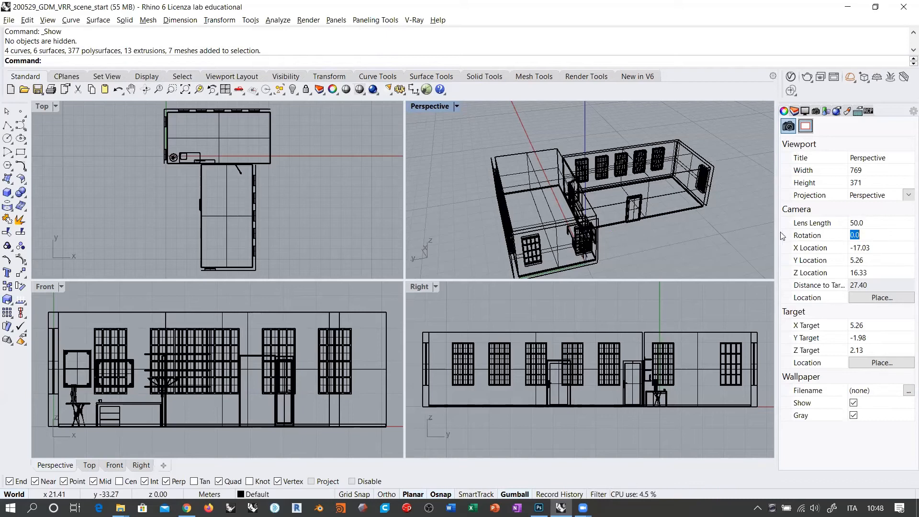
pyautogui.click(746, 231)
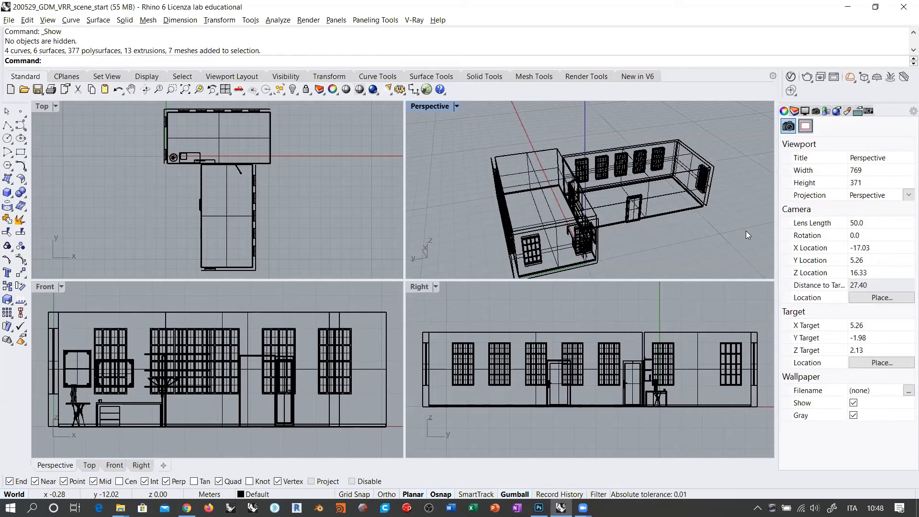
pyautogui.moveTo(746, 231); pyautogui.dragTo(634, 233, button='right')
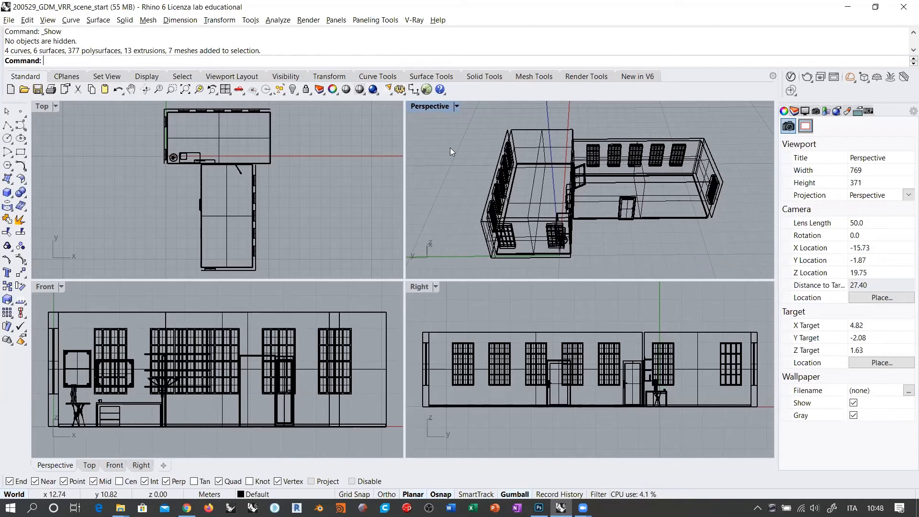
# Show the Perspective view's camera object and fit its full cone into the Top, Front and Right views.
pyautogui.press('F6')
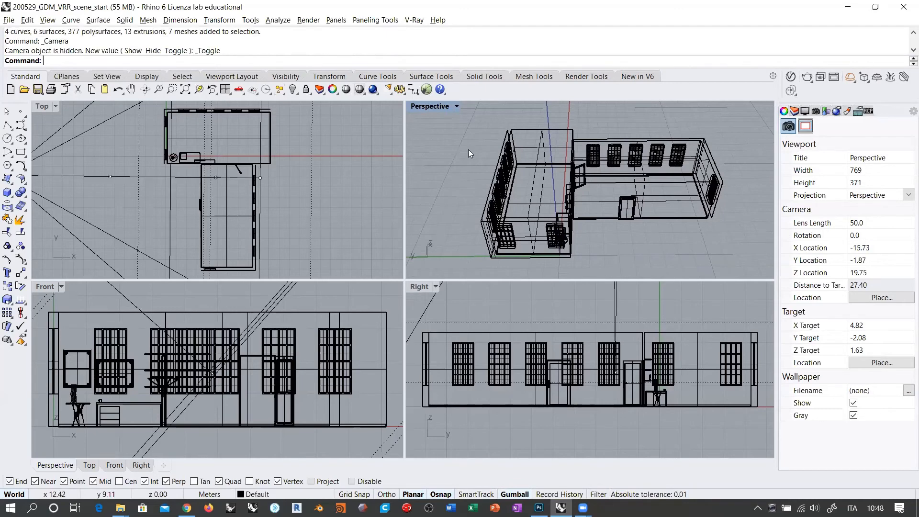
pyautogui.scroll(-3, 283, 182)
pyautogui.scroll(-4, 264, 362)
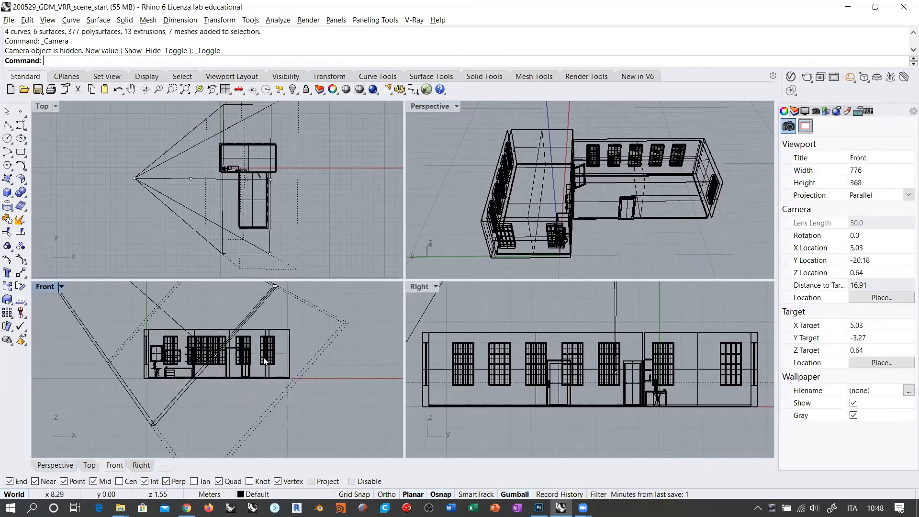
pyautogui.scroll(-4, 264, 362)
pyautogui.scroll(-4, 585, 363)
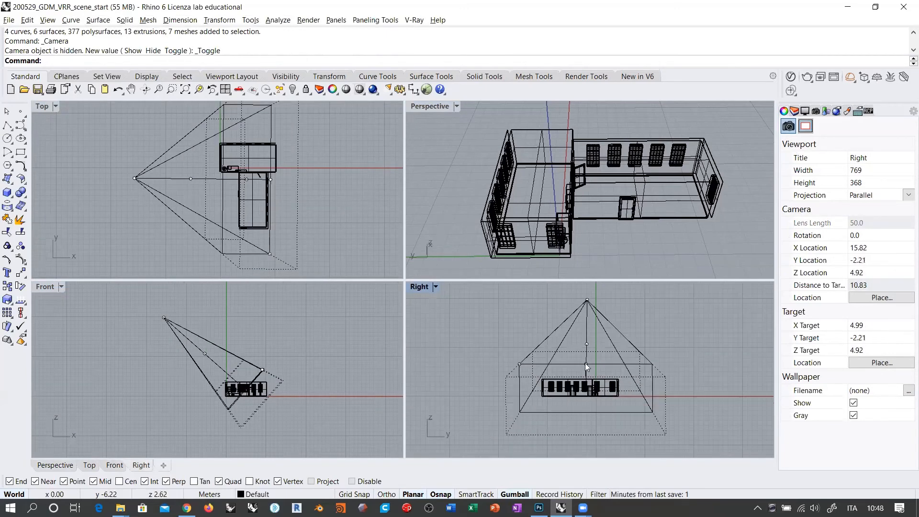
pyautogui.moveTo(616, 352)
pyautogui.mouseDown(button='right')
pyautogui.moveTo(581, 342)
pyautogui.moveTo(601, 352)
pyautogui.mouseUp(button='right')
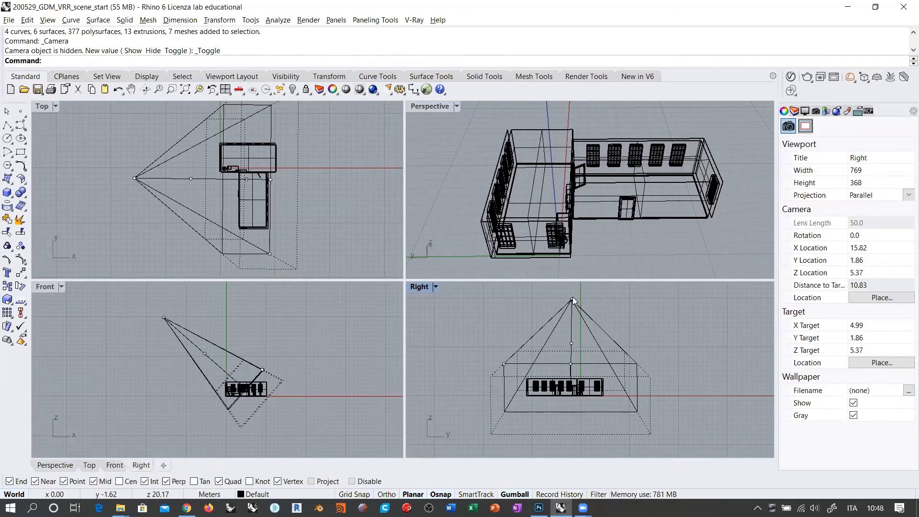
# Inspect the camera object's control points one by one: location, target, axis point, frame corner and frame mid-edge.
pyautogui.click(572, 299)
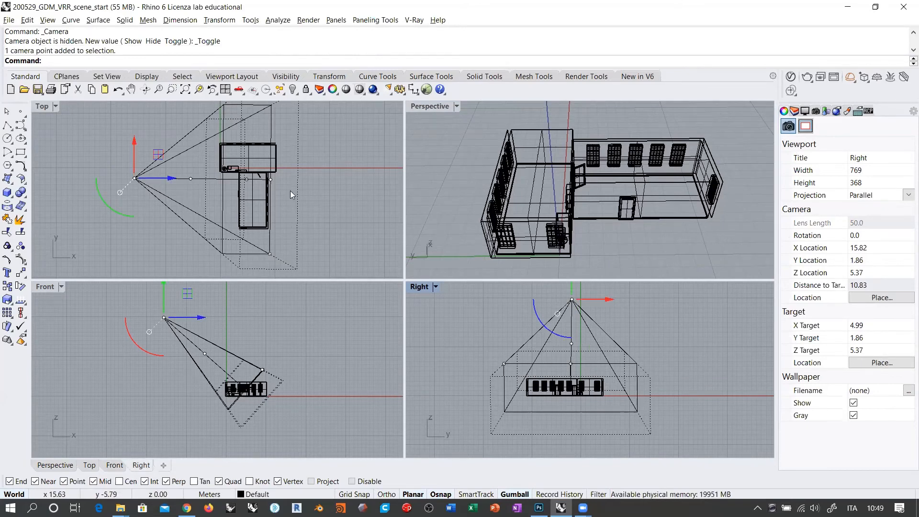
pyautogui.scroll(2, 290, 190)
pyautogui.moveTo(229, 182); pyautogui.dragTo(242, 209, button='right')
pyautogui.scroll(-2, 269, 227)
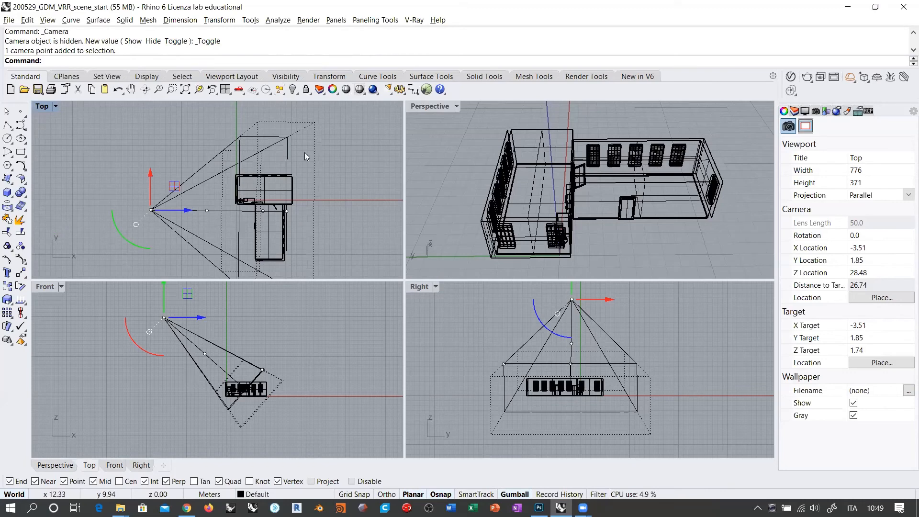
pyautogui.click(305, 152)
pyautogui.moveTo(255, 216); pyautogui.dragTo(253, 193, button='right')
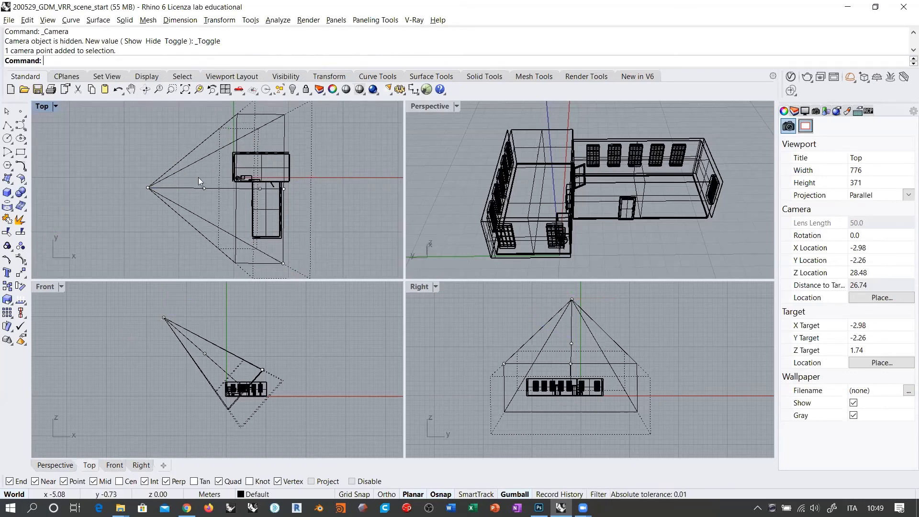
pyautogui.click(260, 189)
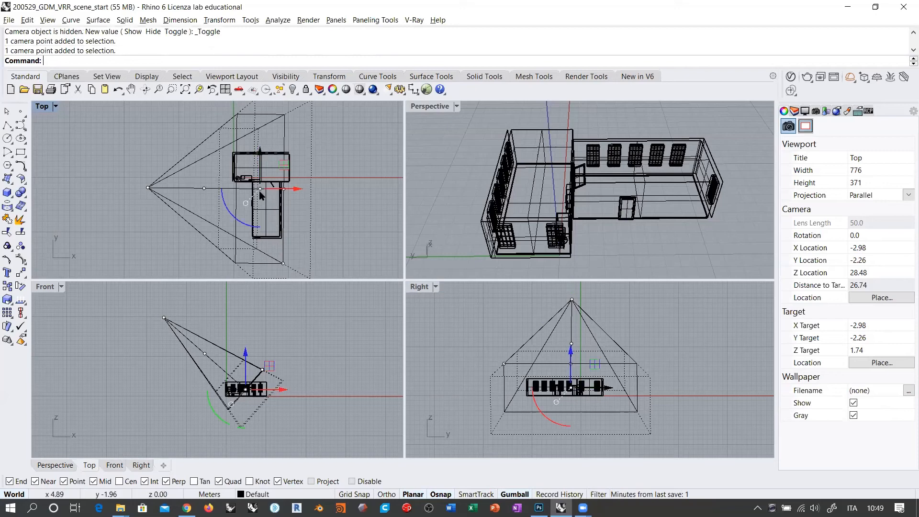
pyautogui.click(204, 189)
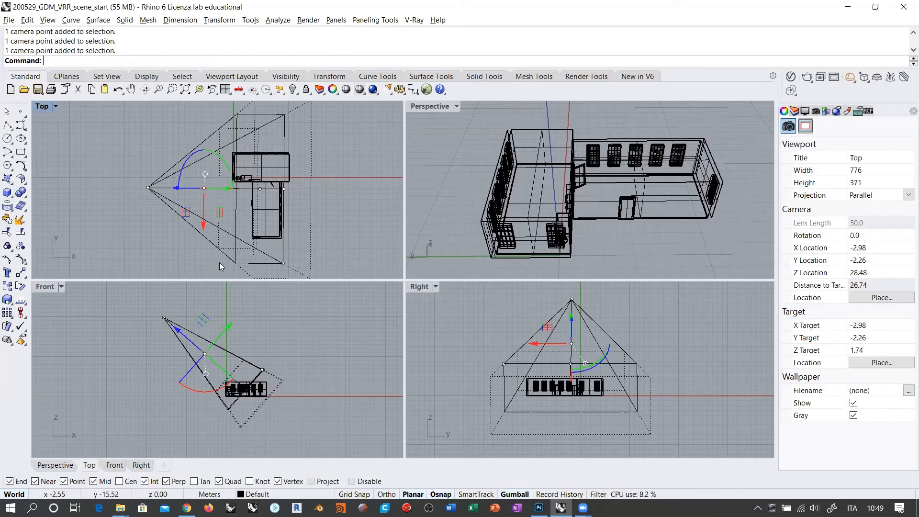
pyautogui.click(284, 263)
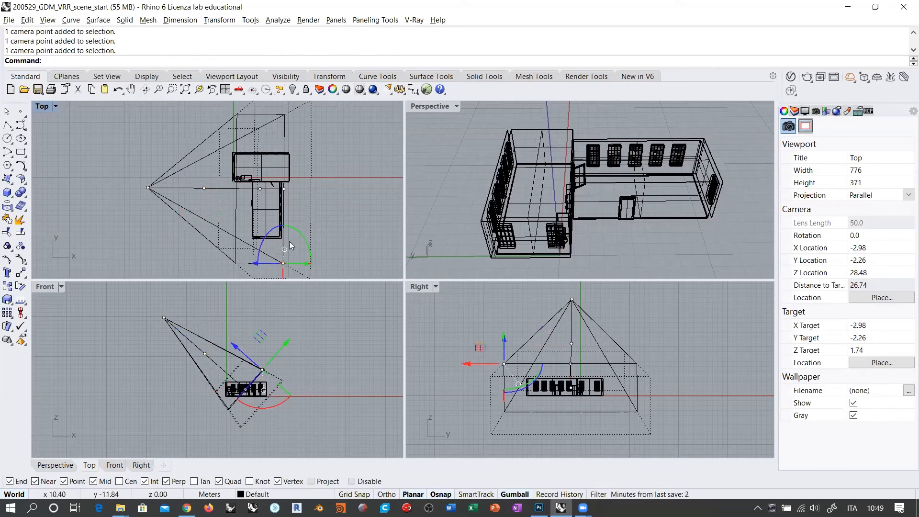
pyautogui.click(284, 189)
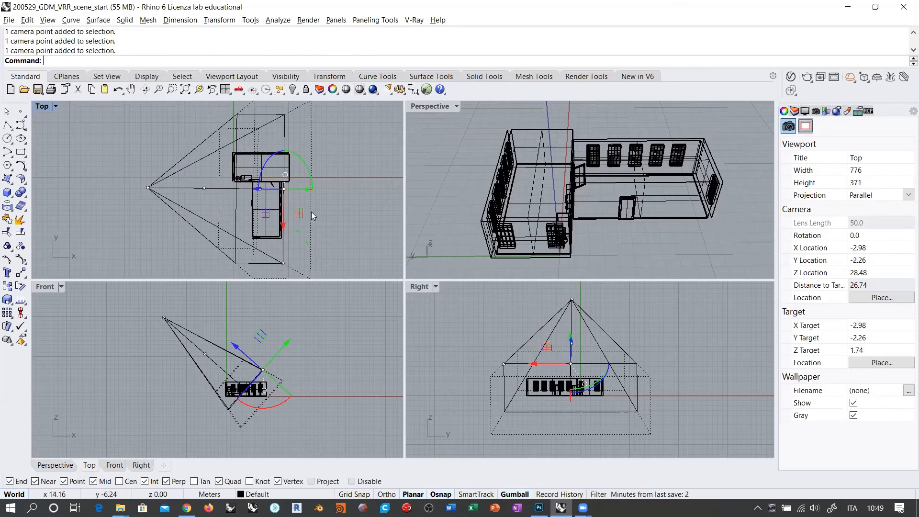
# Move the camera frame's corner point outward to widen the view to a lens length of about 41 mm.
pyautogui.click(284, 262)
pyautogui.moveTo(287, 277); pyautogui.dragTo(288, 251, button='right')
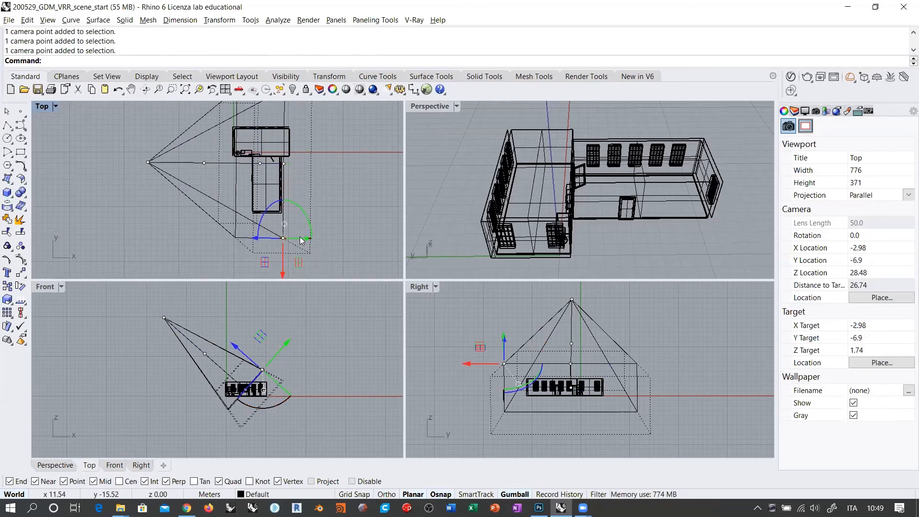
pyautogui.moveTo(300, 238)
pyautogui.mouseDown()
pyautogui.moveTo(318, 234)
pyautogui.moveTo(300, 241)
pyautogui.mouseUp()
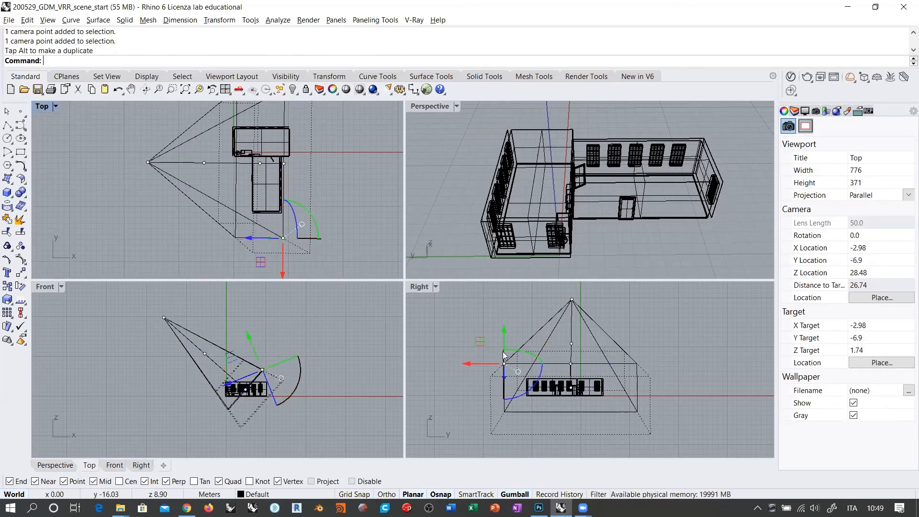
pyautogui.moveTo(477, 364); pyautogui.dragTo(460, 369)
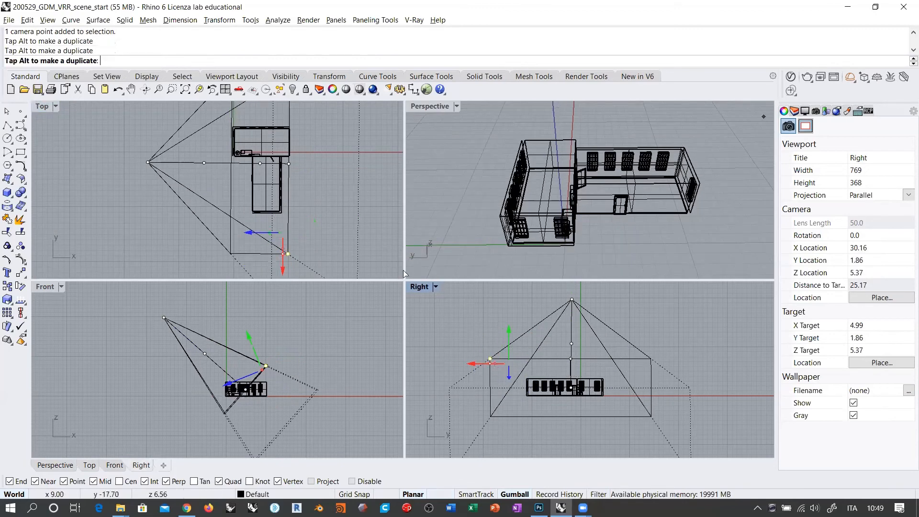
# Try moving the camera frame's mid-edge point outward, undo that move and clear the selection.
pyautogui.click(289, 164)
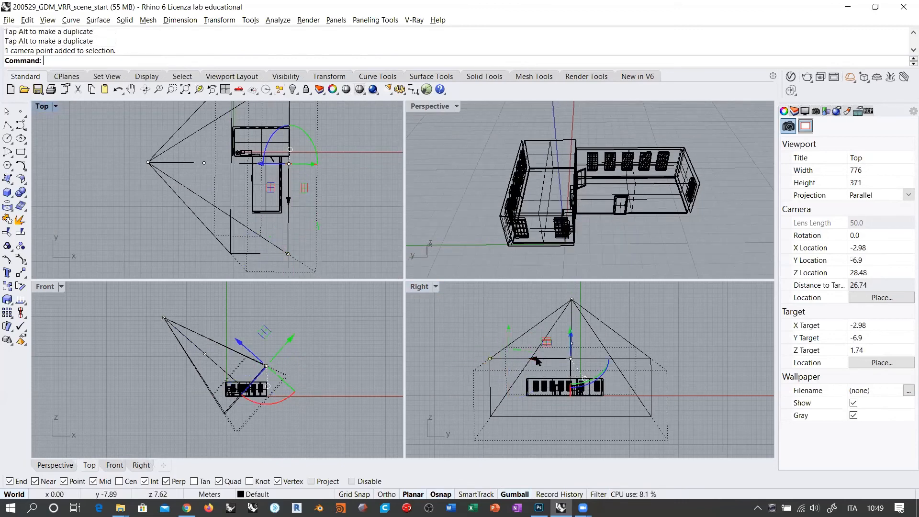
pyautogui.moveTo(537, 358)
pyautogui.mouseDown()
pyautogui.moveTo(514, 358)
pyautogui.moveTo(531, 359)
pyautogui.mouseUp()
pyautogui.hotkey('ctrl', 'z')
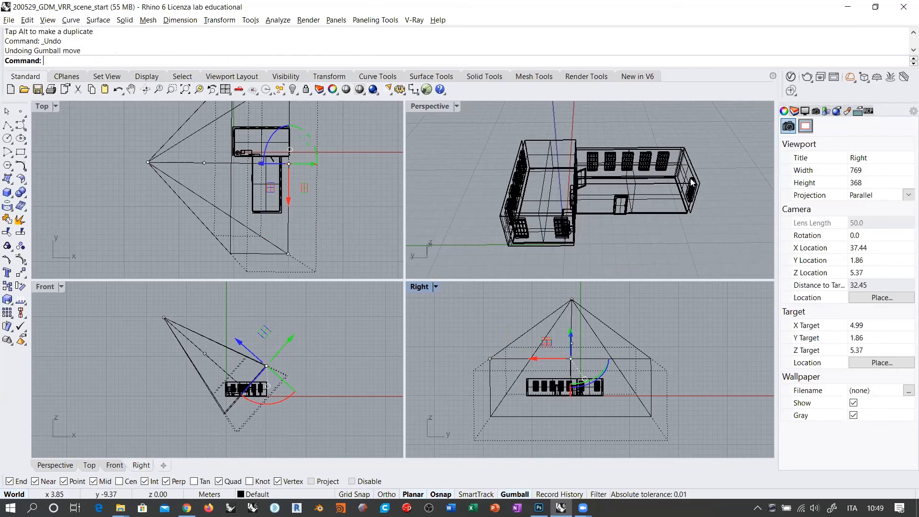
pyautogui.click(693, 182)
pyautogui.click(567, 248)
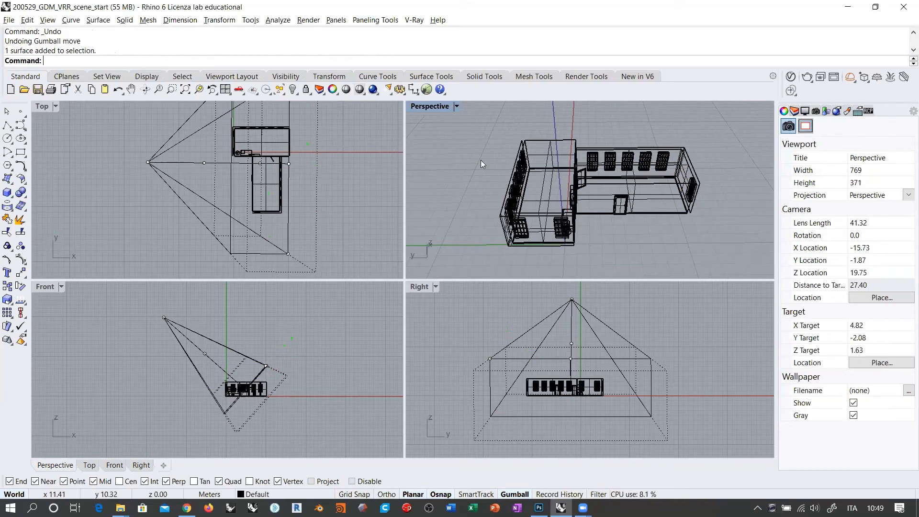
# Orbit the Perspective view around the furnished room to check how the camera object follows in the other views.
pyautogui.moveTo(537, 227); pyautogui.dragTo(649, 208, button='right')
pyautogui.scroll(4, 578, 201)
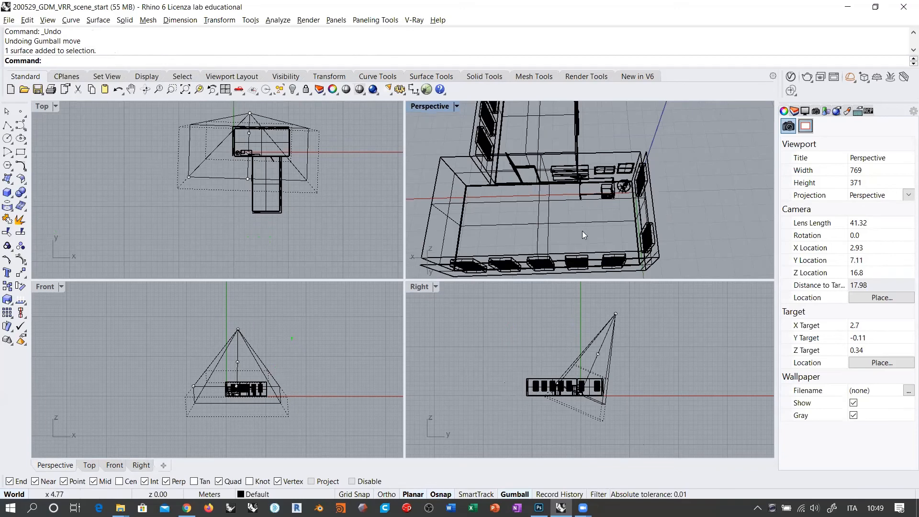
pyautogui.moveTo(617, 219); pyautogui.dragTo(637, 211, button='right')
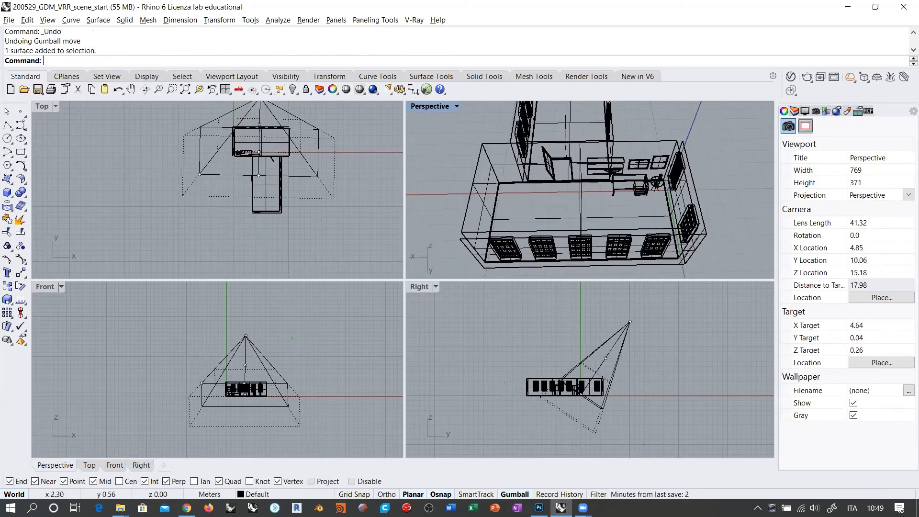
# Disable object snaps and move the camera location point in plan to just inside the furnished room's upper-left corner.
pyautogui.moveTo(248, 146); pyautogui.dragTo(243, 174, button='right')
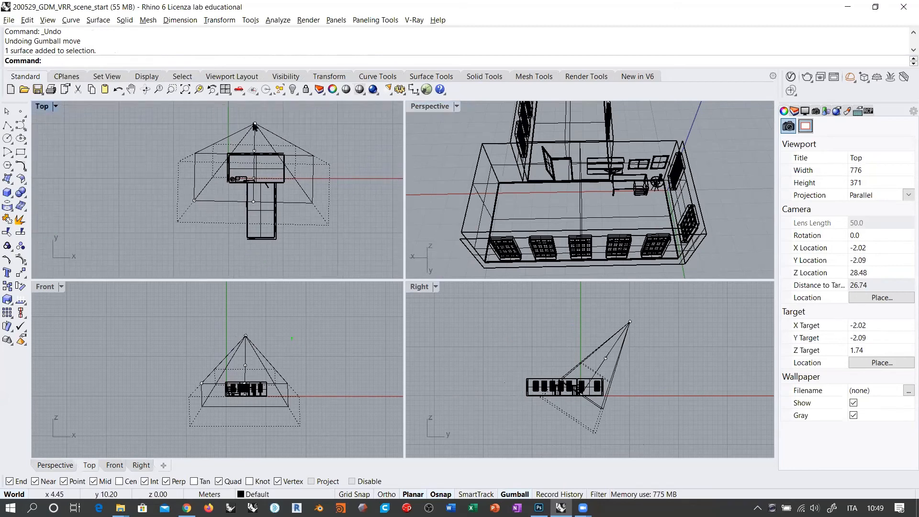
pyautogui.click(254, 124)
pyautogui.scroll(4, 268, 159)
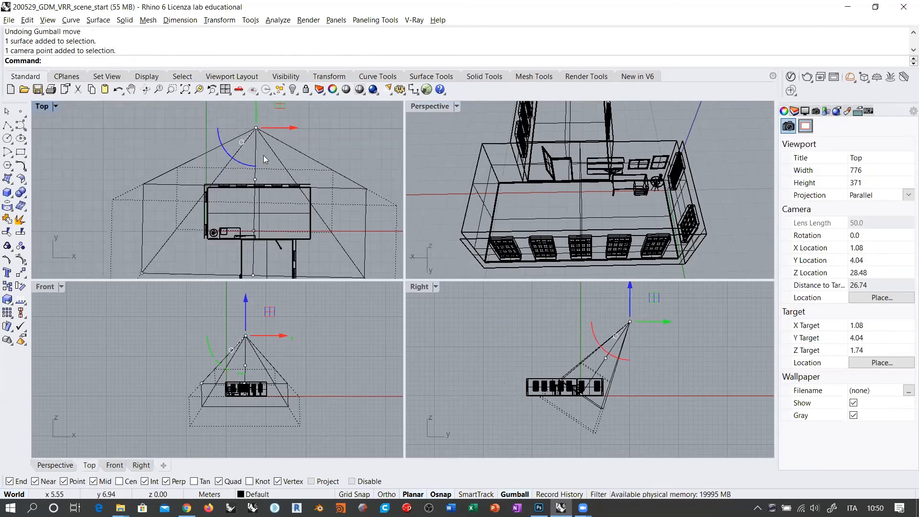
pyautogui.click(355, 481)
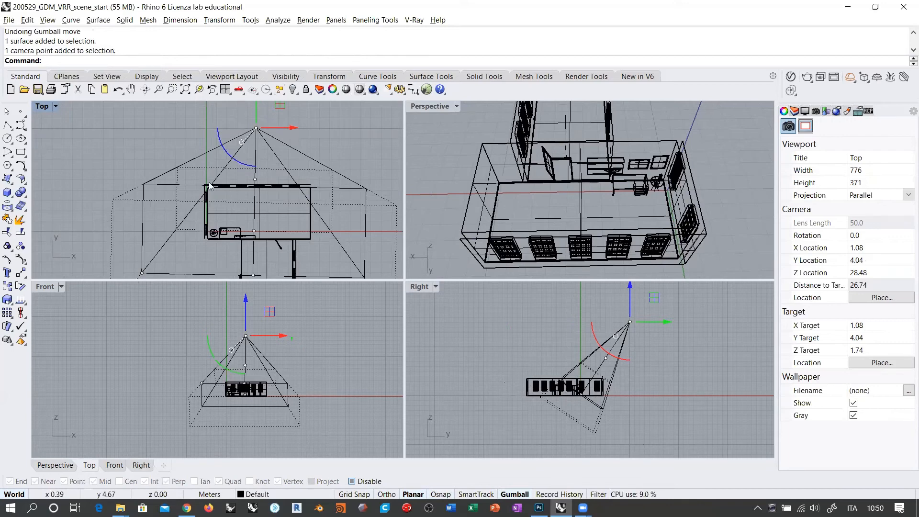
pyautogui.moveTo(209, 186); pyautogui.dragTo(218, 191, button='right')
pyautogui.moveTo(289, 106); pyautogui.dragTo(258, 171)
pyautogui.scroll(6, 230, 215)
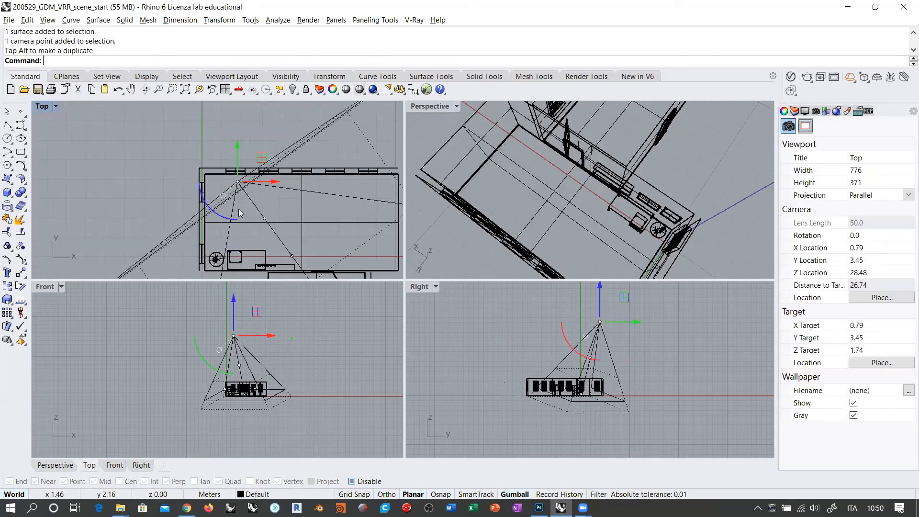
pyautogui.moveTo(239, 213); pyautogui.dragTo(232, 170, button='right')
pyautogui.moveTo(231, 138); pyautogui.dragTo(231, 138)
pyautogui.moveTo(328, 236); pyautogui.dragTo(299, 208, button='right')
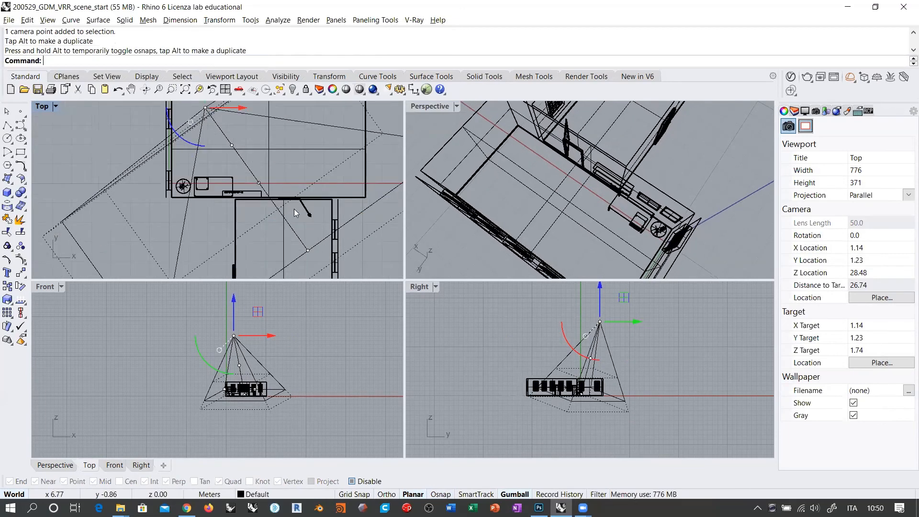
# Move the camera target point in plan onto the desk, directly opposite the camera location.
pyautogui.scroll(-7, 291, 214)
pyautogui.scroll(4, 278, 206)
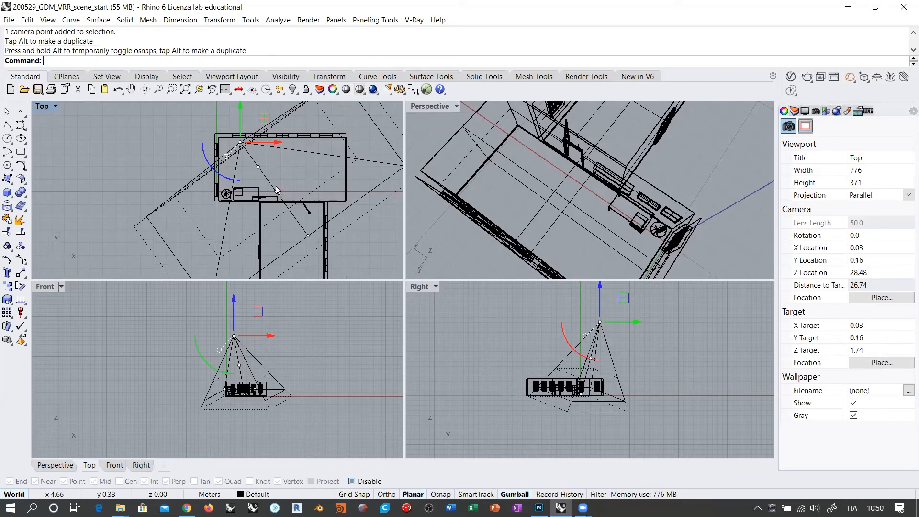
pyautogui.click(277, 191)
pyautogui.moveTo(293, 192); pyautogui.dragTo(266, 199)
pyautogui.scroll(4, 237, 187)
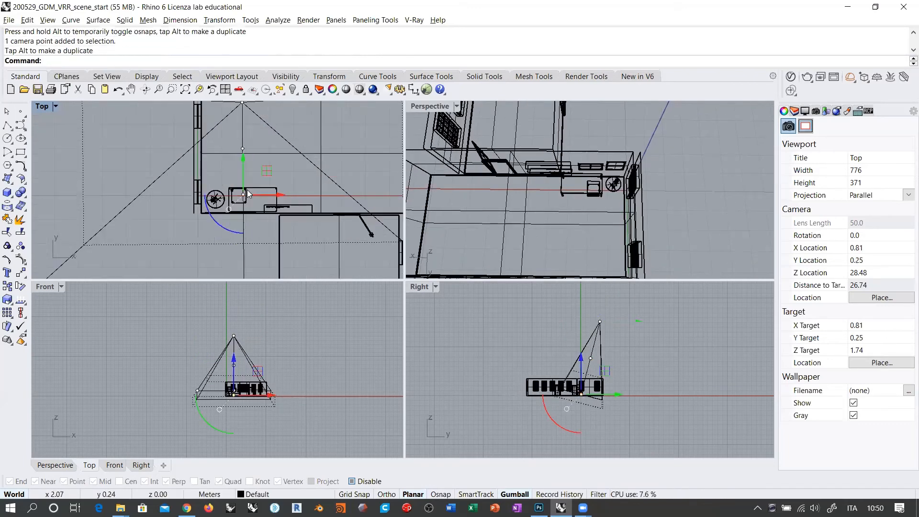
# Align the camera location and target points to the same X coordinate with Set Points, placing them at about X 2.88 in plan.
pyautogui.moveTo(251, 158); pyautogui.dragTo(265, 194, button='right')
pyautogui.scroll(-2, 264, 185)
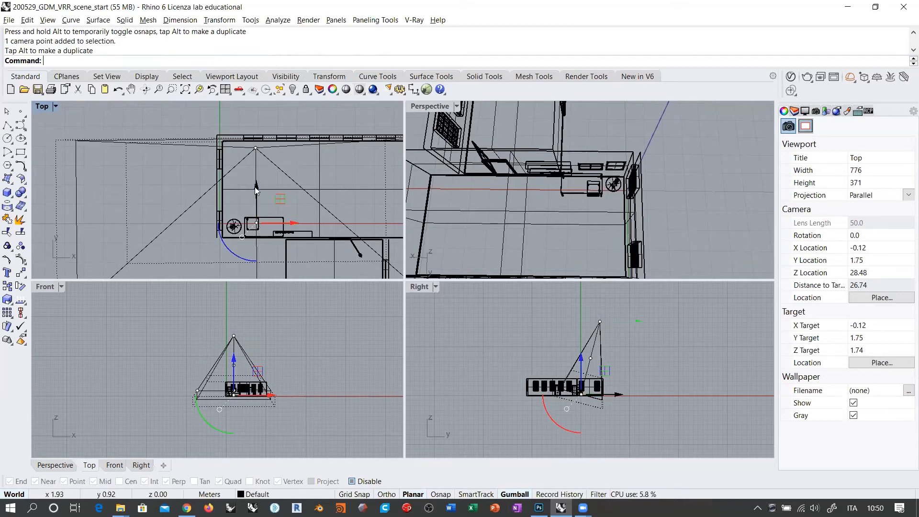
pyautogui.keyDown('shift'); pyautogui.click(255, 150); pyautogui.keyUp('shift')
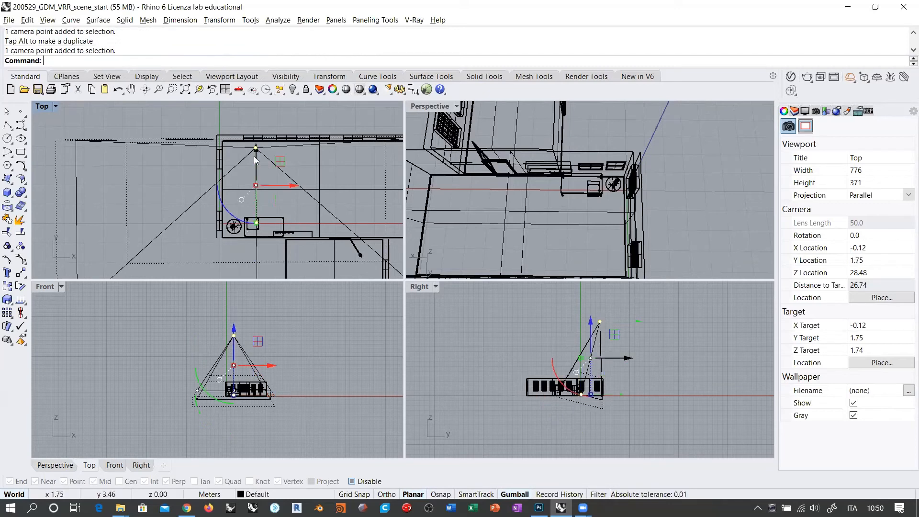
pyautogui.click(23, 269)
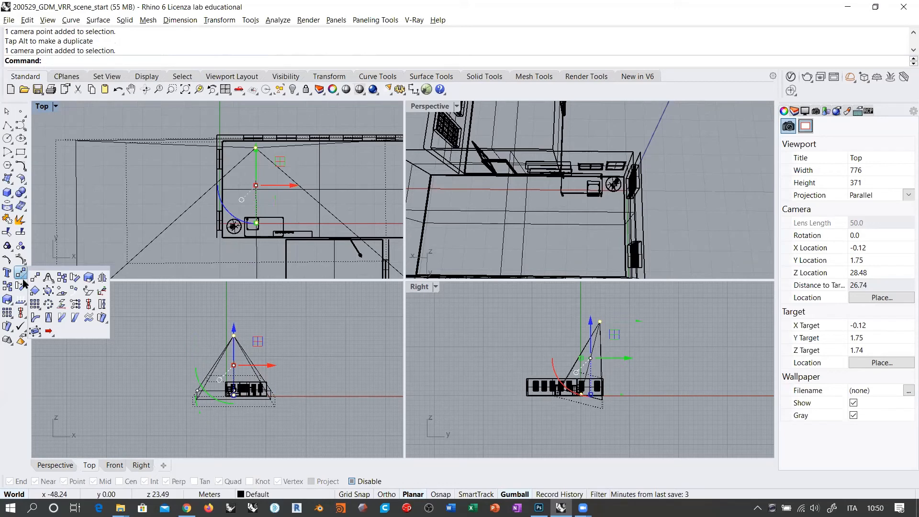
pyautogui.click(76, 304)
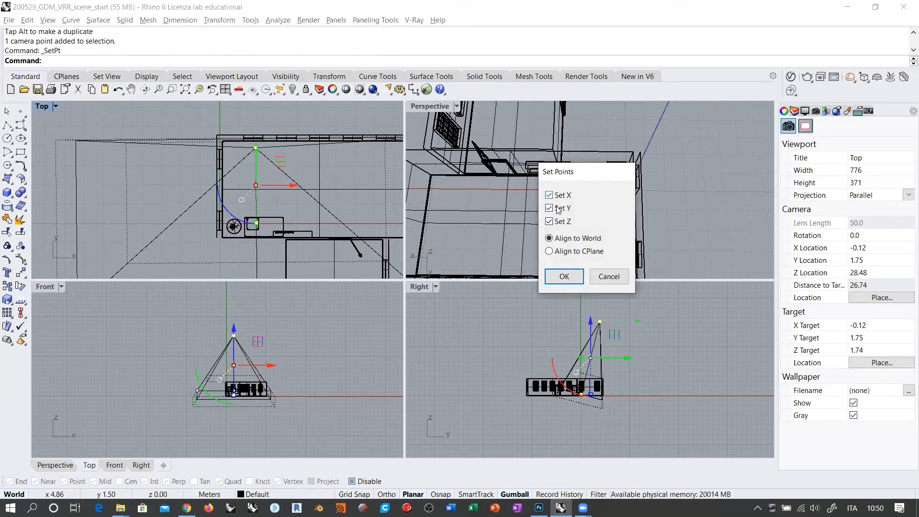
pyautogui.click(564, 276)
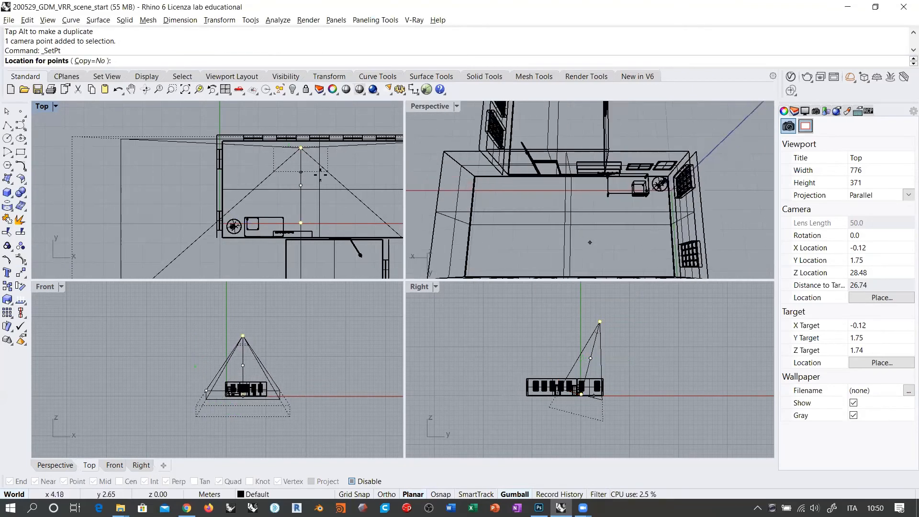
pyautogui.scroll(-3, 182, 175)
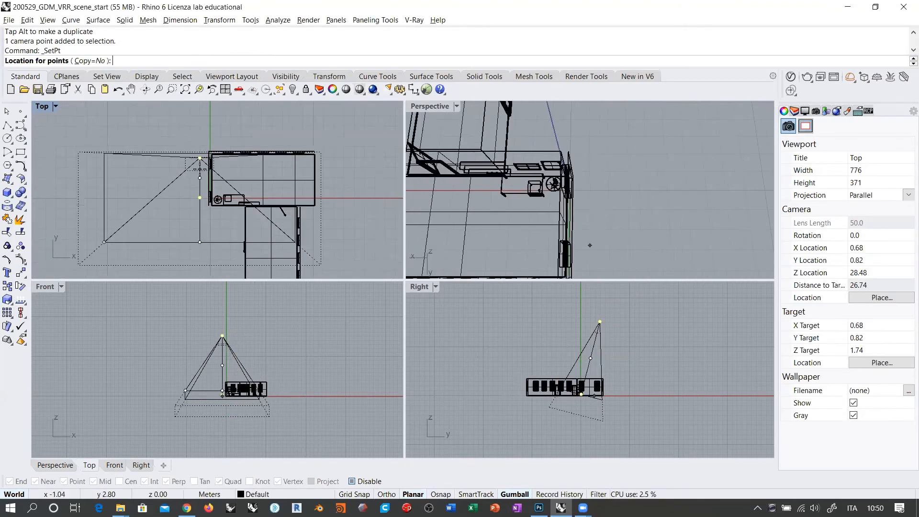
pyautogui.scroll(3, 199, 173)
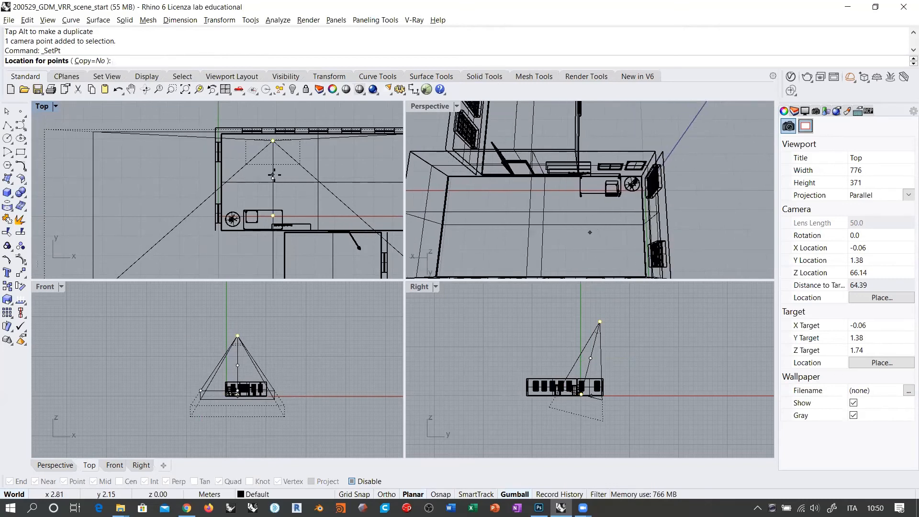
pyautogui.click(274, 176)
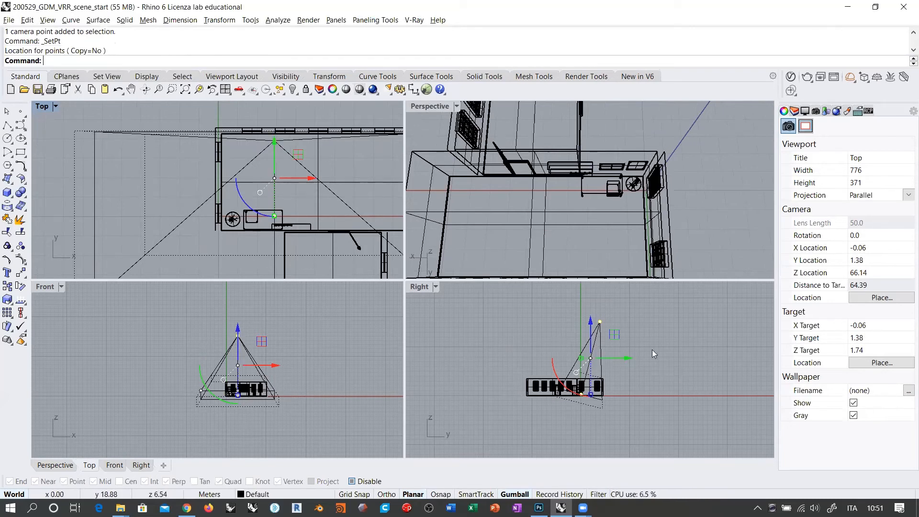
# Lower the camera location point in the Right view until it sits inside the room, at a height of about 2.04 m.
pyautogui.moveTo(592, 306); pyautogui.dragTo(628, 345)
pyautogui.moveTo(638, 342); pyautogui.dragTo(624, 341, button='right')
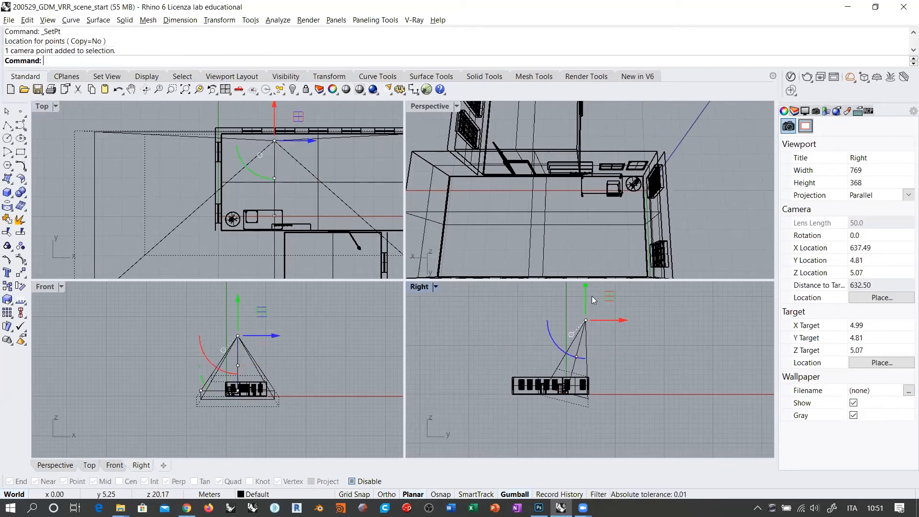
pyautogui.moveTo(587, 293); pyautogui.dragTo(587, 361)
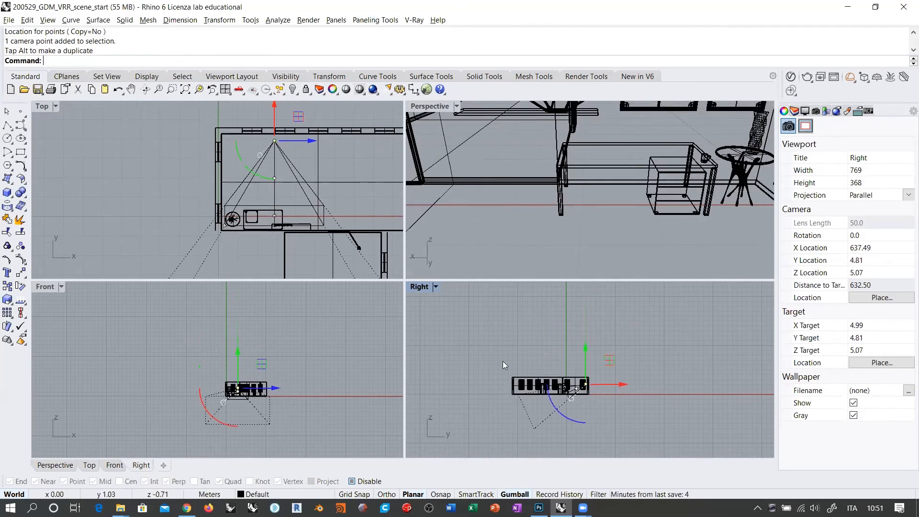
# Select the camera target point in plan and raise it in the Right view to a height of about 1.51 m.
pyautogui.scroll(5, 270, 218)
pyautogui.click(280, 211)
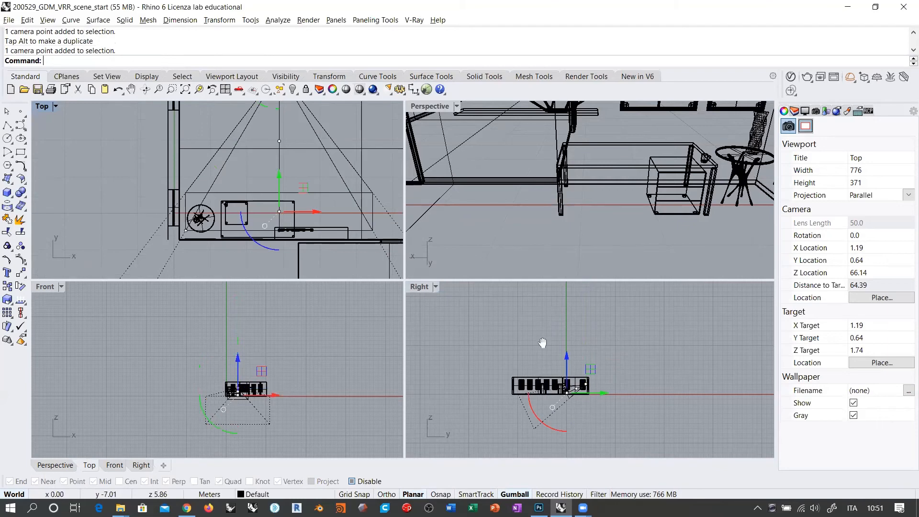
pyautogui.scroll(8, 544, 354)
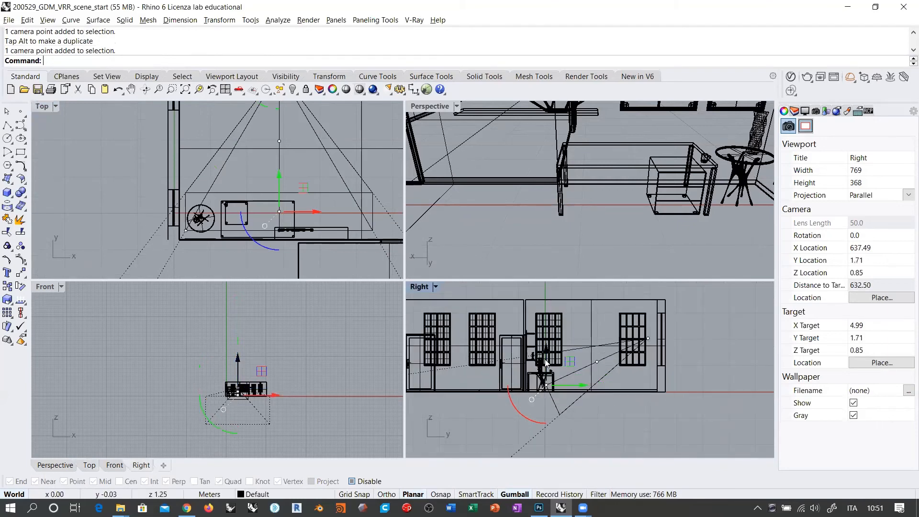
pyautogui.moveTo(546, 364); pyautogui.dragTo(548, 325)
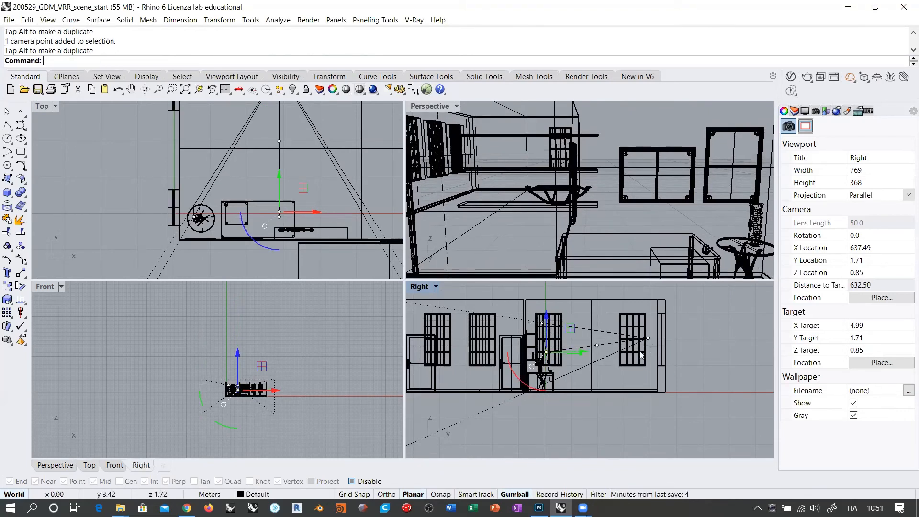
# Set the Perspective camera's Z location to 1.75.
pyautogui.click(618, 120)
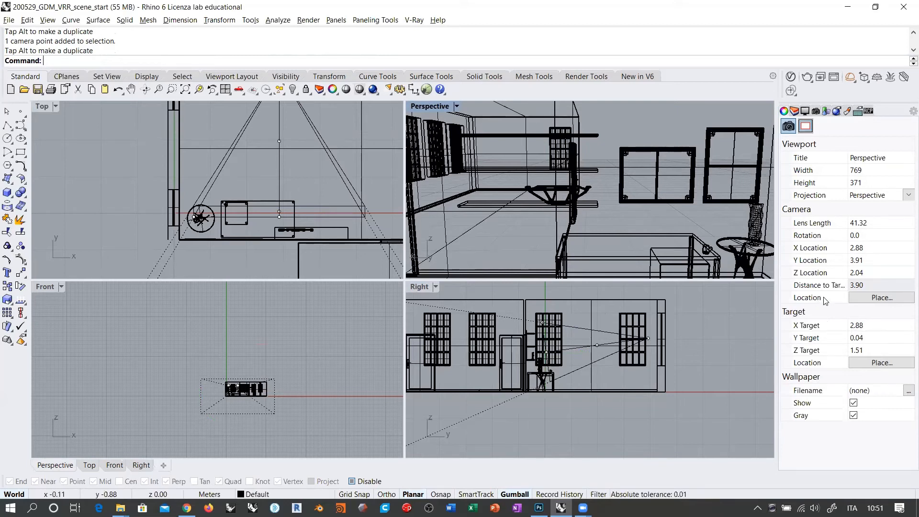
pyautogui.click(873, 252)
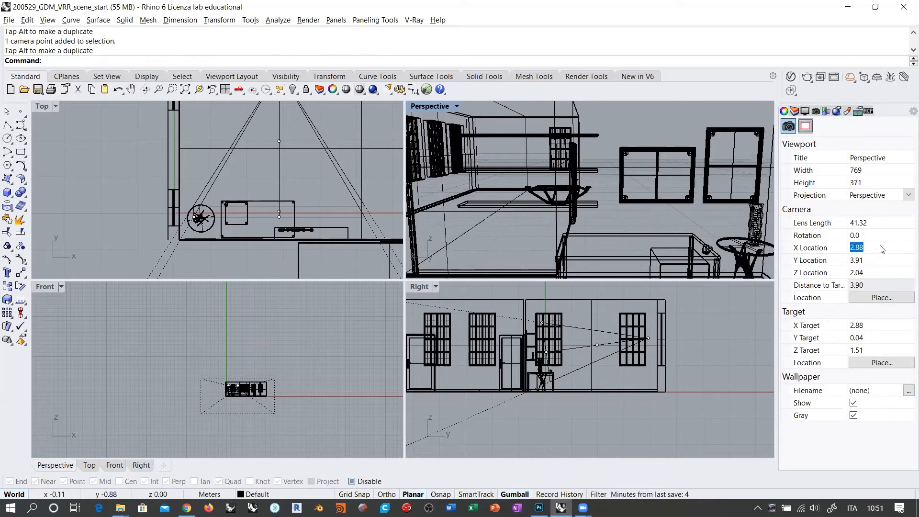
pyautogui.click(855, 273)
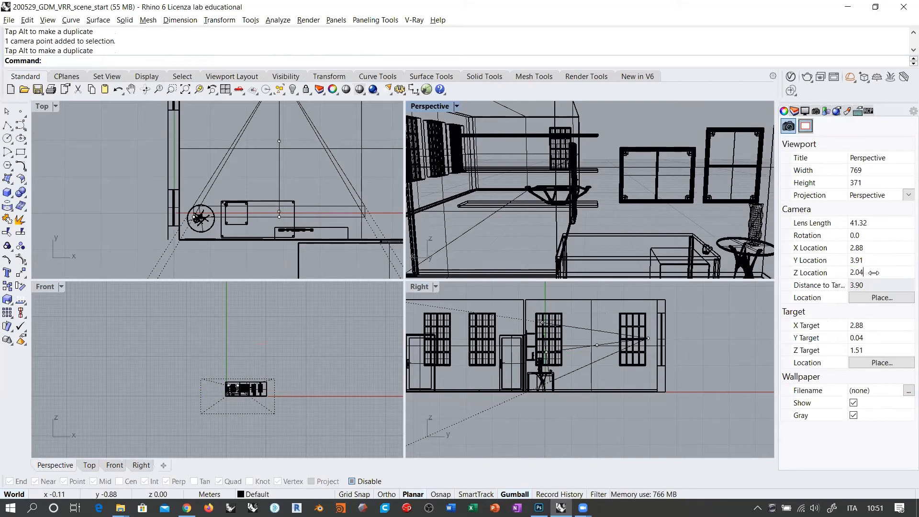
pyautogui.click(857, 272)
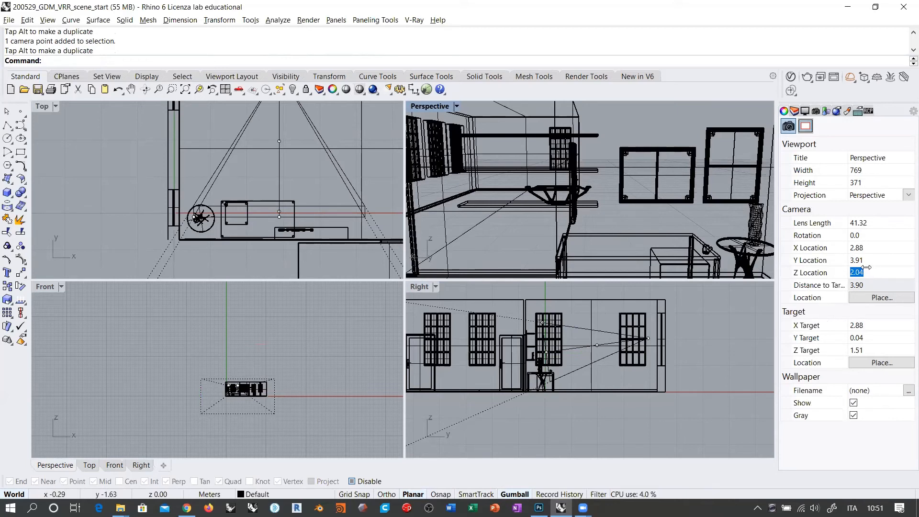
pyautogui.write('1.75')
pyautogui.press('Return')
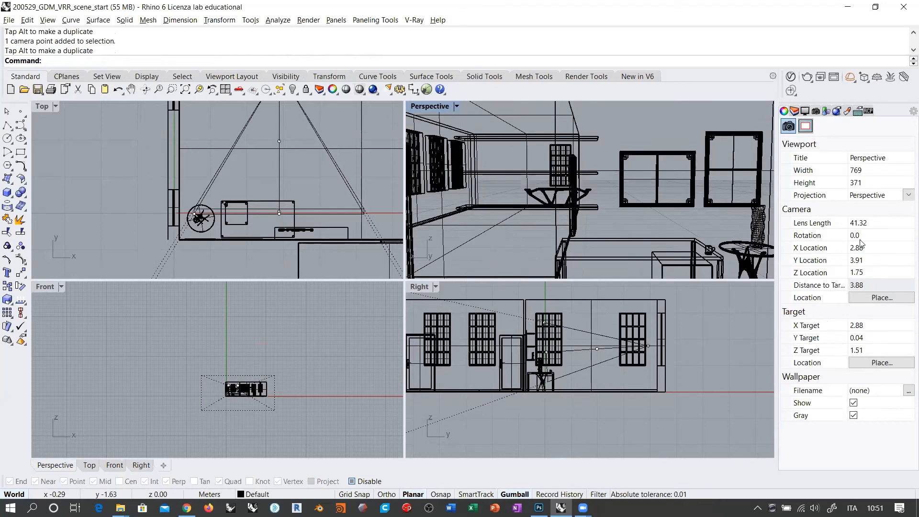
# Set the Perspective camera's Z target to 1.7.
pyautogui.click(871, 351)
pyautogui.moveTo(871, 352); pyautogui.dragTo(801, 351)
pyautogui.write('1.7')
pyautogui.press('Return')
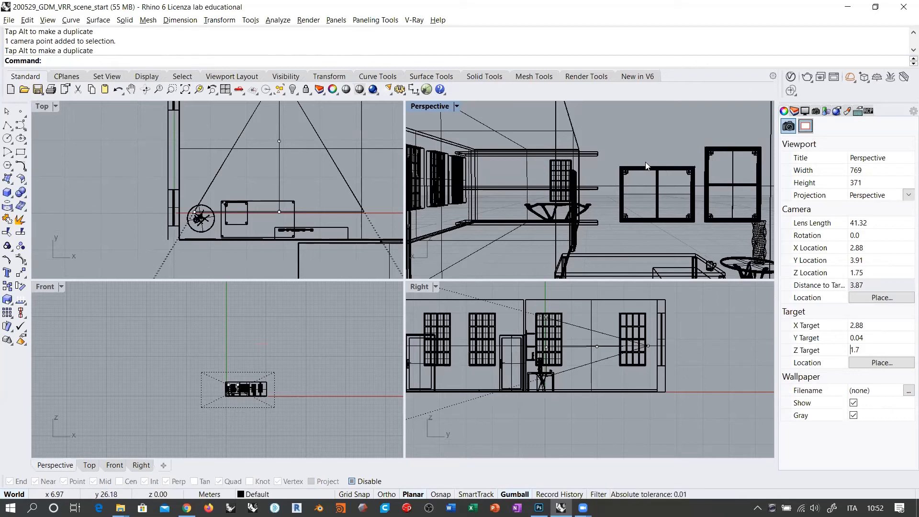
# Move the camera location point back in plan to the inner face of the windowed wall, at about Y 4.2.
pyautogui.moveTo(267, 182); pyautogui.dragTo(244, 192, button='right')
pyautogui.scroll(-4, 244, 191)
pyautogui.scroll(2, 272, 152)
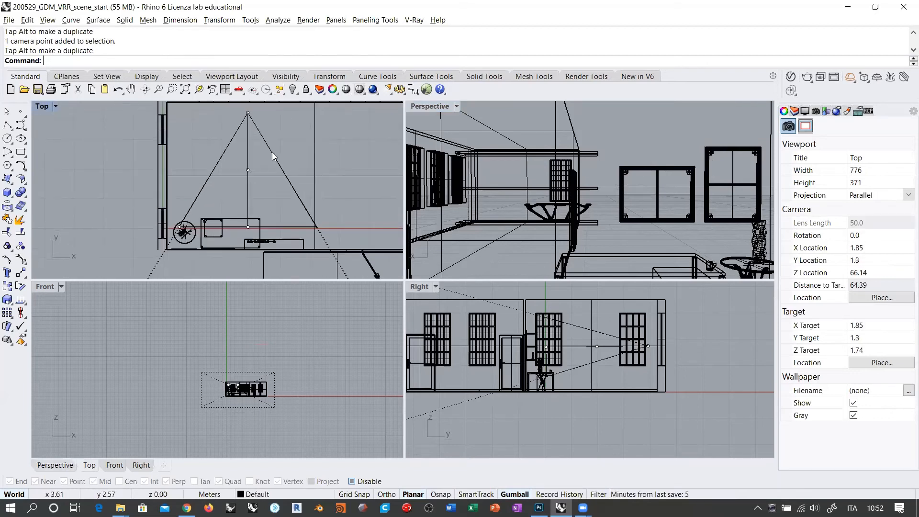
pyautogui.moveTo(282, 151); pyautogui.dragTo(259, 166, button='right')
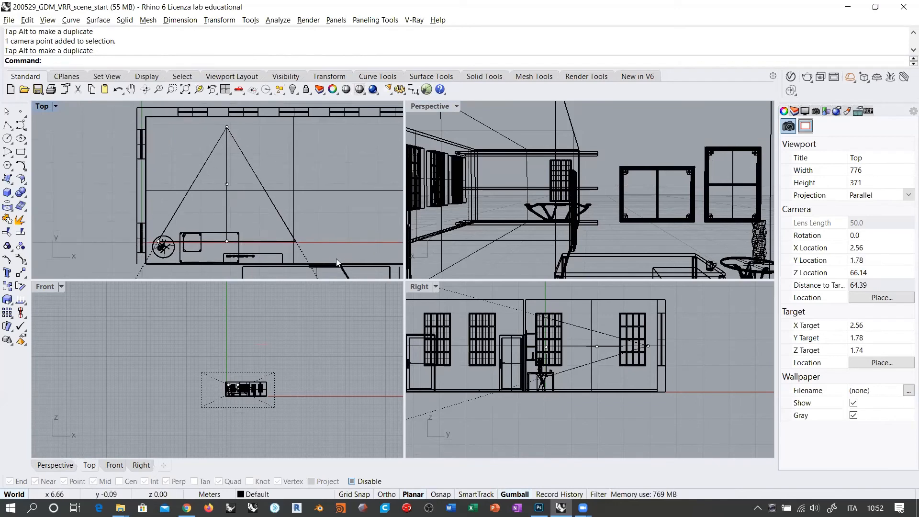
pyautogui.click(227, 127)
pyautogui.moveTo(241, 135); pyautogui.dragTo(252, 178, button='right')
pyautogui.scroll(6, 239, 159)
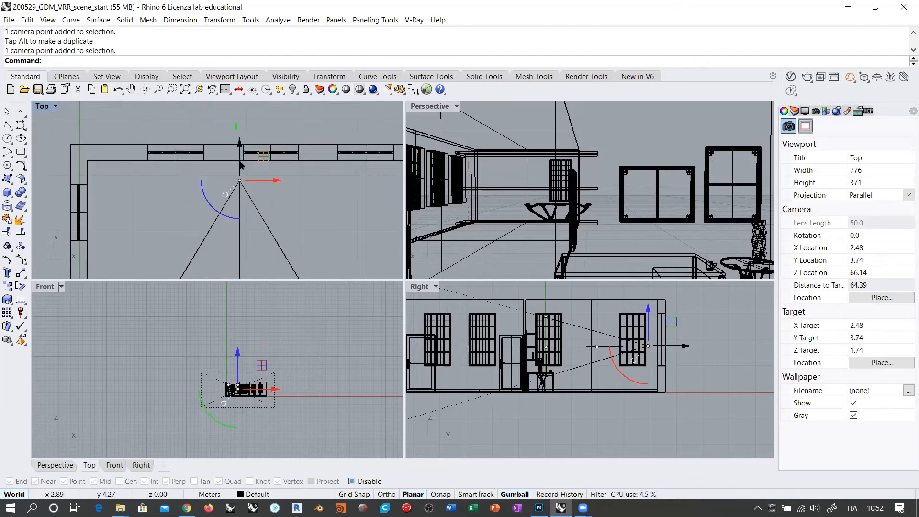
pyautogui.moveTo(240, 165); pyautogui.dragTo(241, 148)
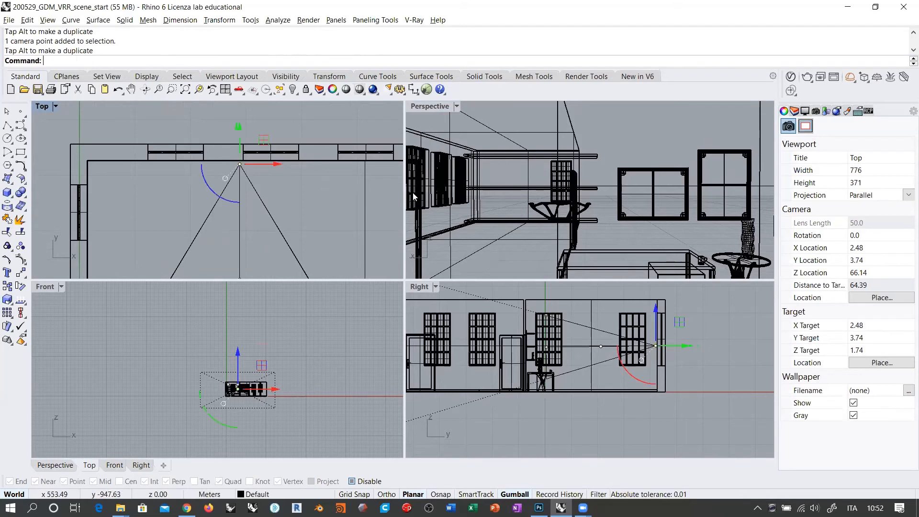
pyautogui.moveTo(264, 224); pyautogui.dragTo(252, 197, button='right')
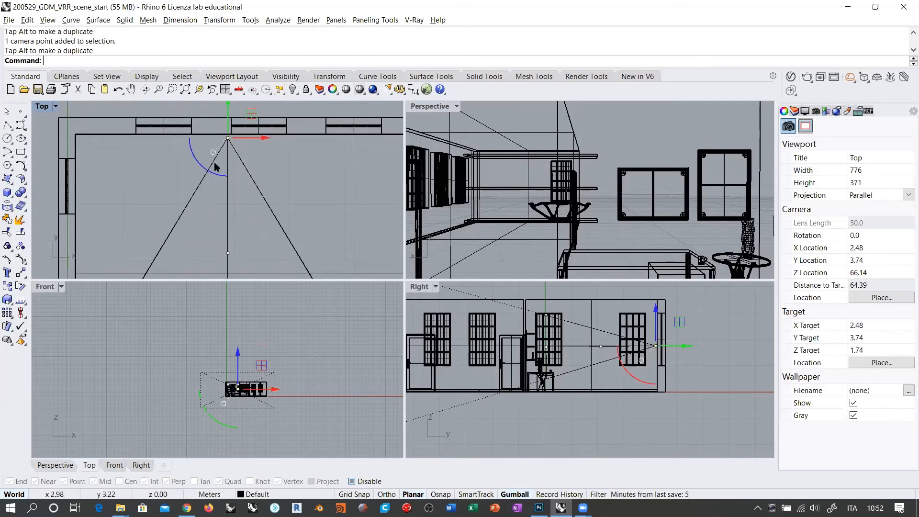
pyautogui.scroll(-10, 214, 163)
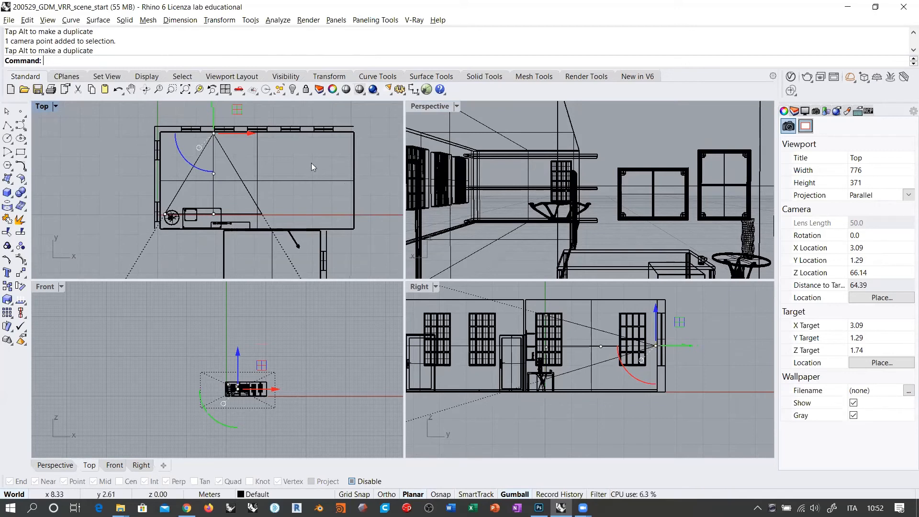
# Set the Perspective camera's lens length to 35.
pyautogui.click(630, 106)
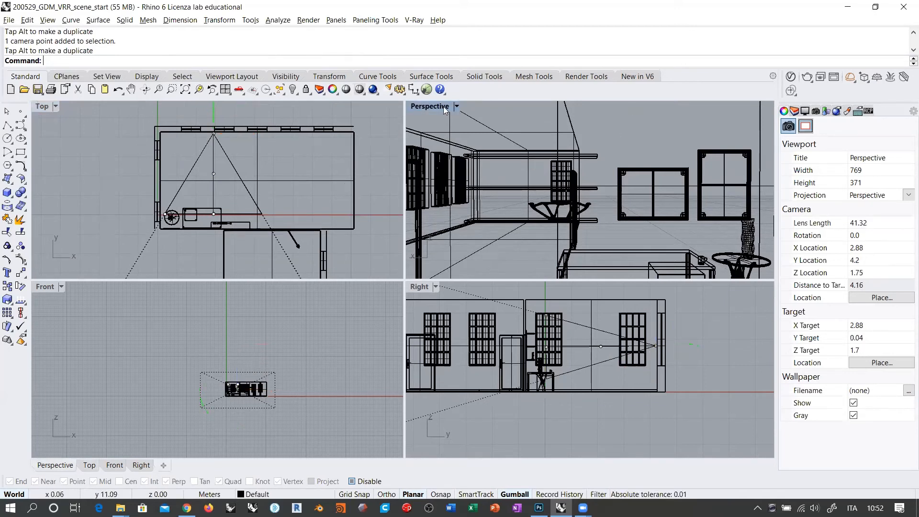
pyautogui.click(877, 225)
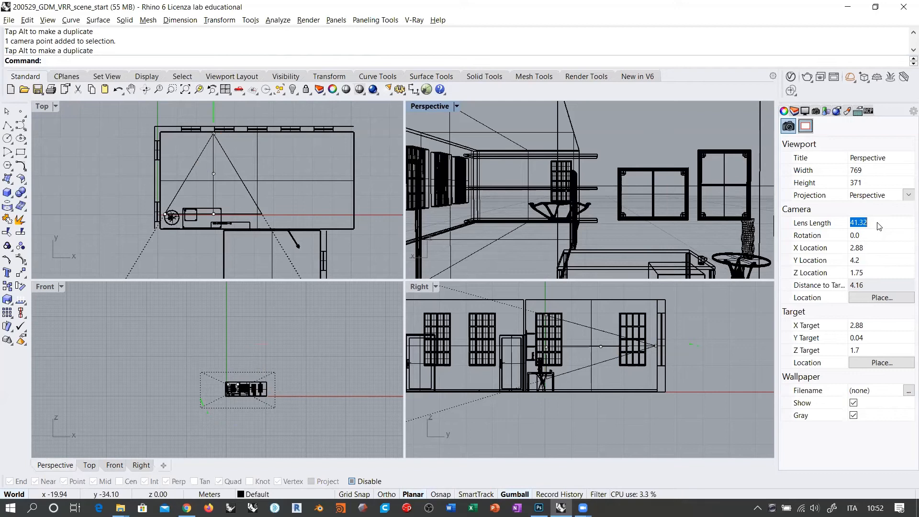
pyautogui.write('35')
pyautogui.press('Return')
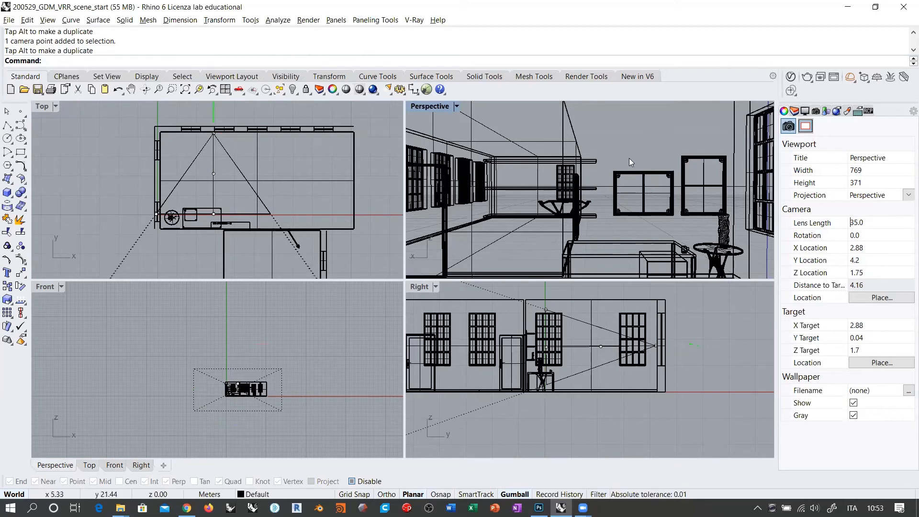
# Lower the whole camera by its midpoint in the Right view to a height of about 1.2 m, and set its Z target to 1.21.
pyautogui.click(601, 348)
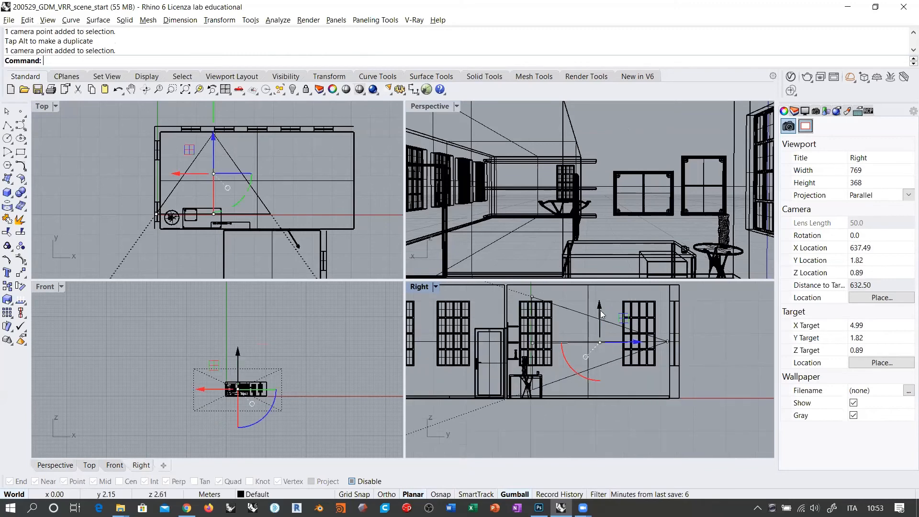
pyautogui.moveTo(601, 314); pyautogui.dragTo(602, 332)
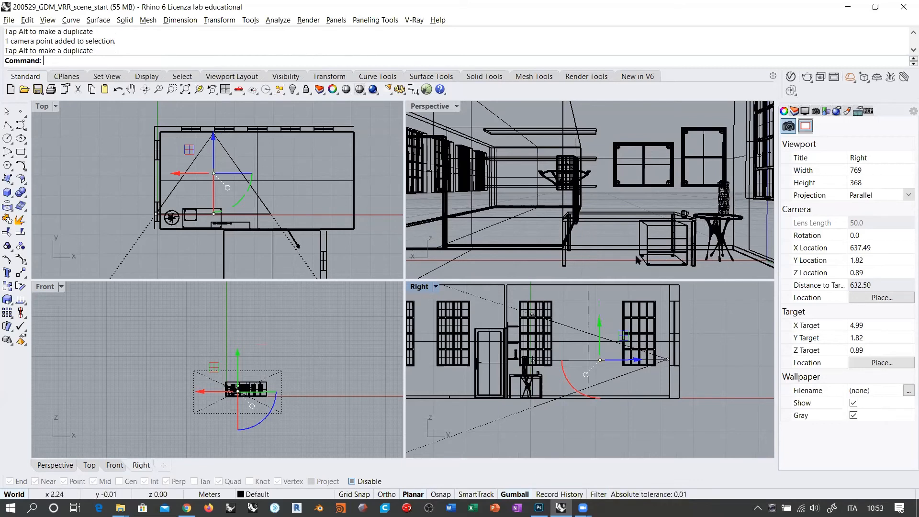
pyautogui.click(624, 125)
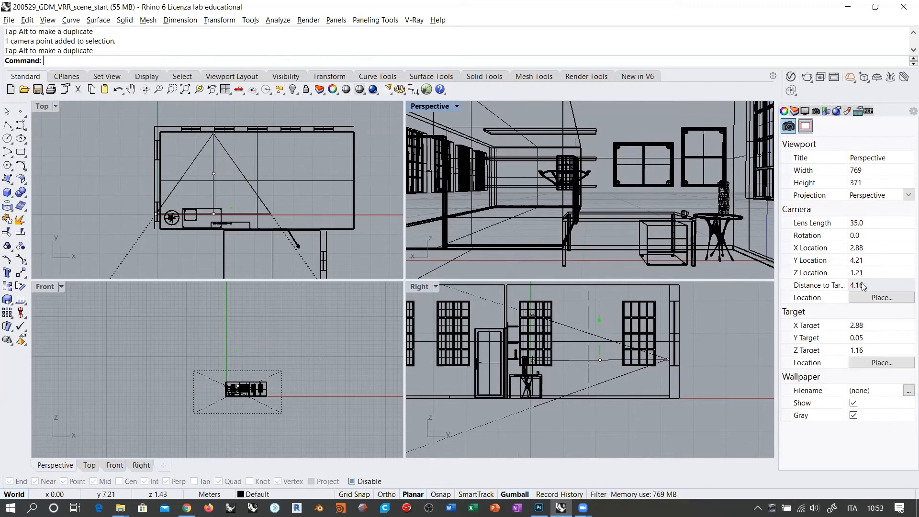
pyautogui.click(873, 354)
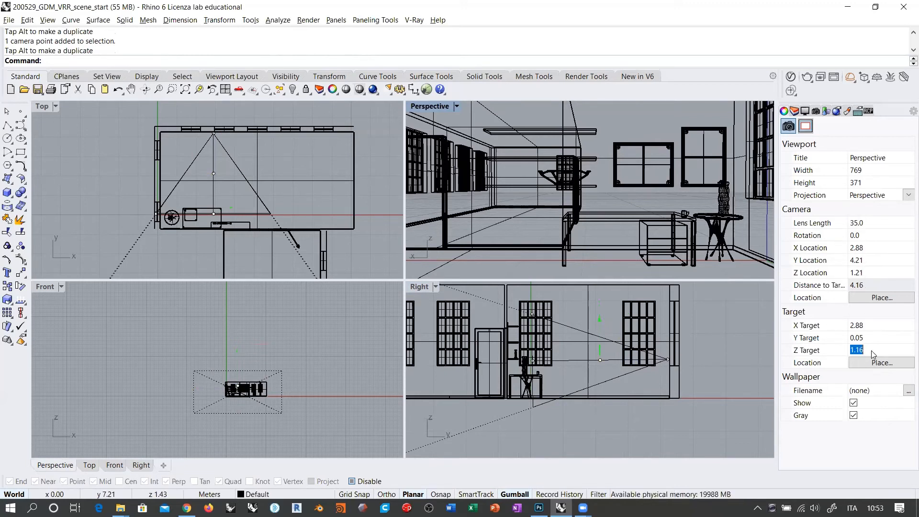
pyautogui.write('1.24')
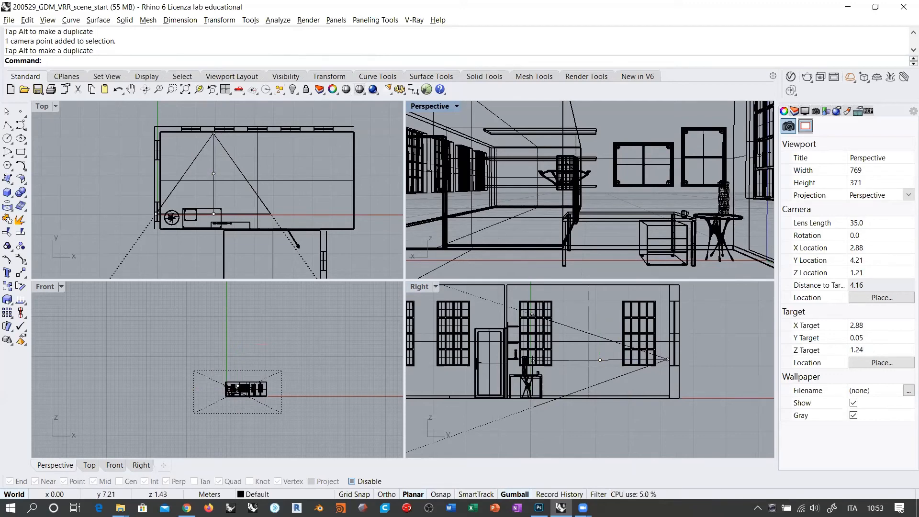
pyautogui.write('1')
pyautogui.press('Return')
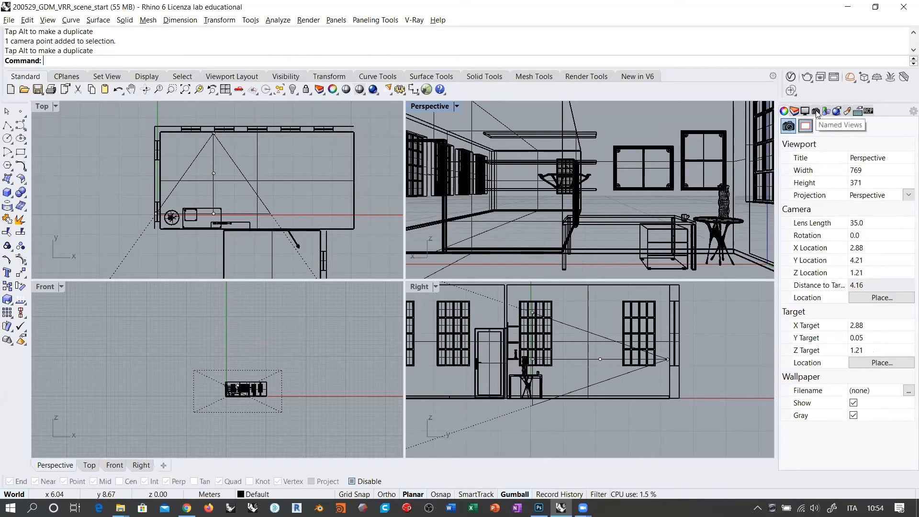
# Save the current Perspective viewport as a named view called Interior 01.
pyautogui.click(912, 111)
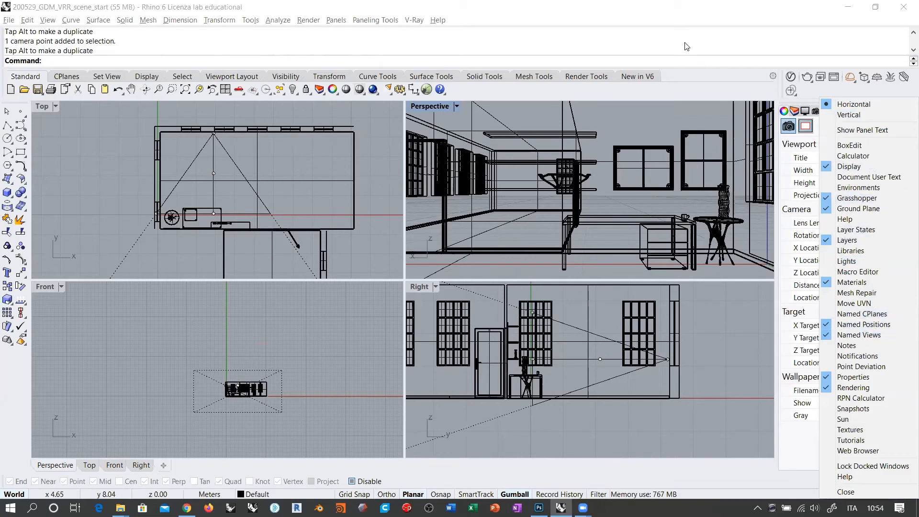
pyautogui.click(674, 9)
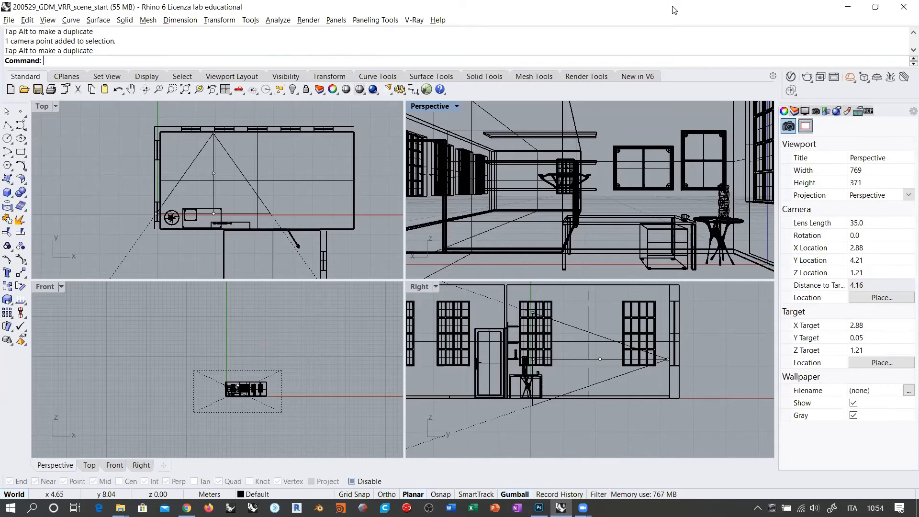
pyautogui.click(48, 20)
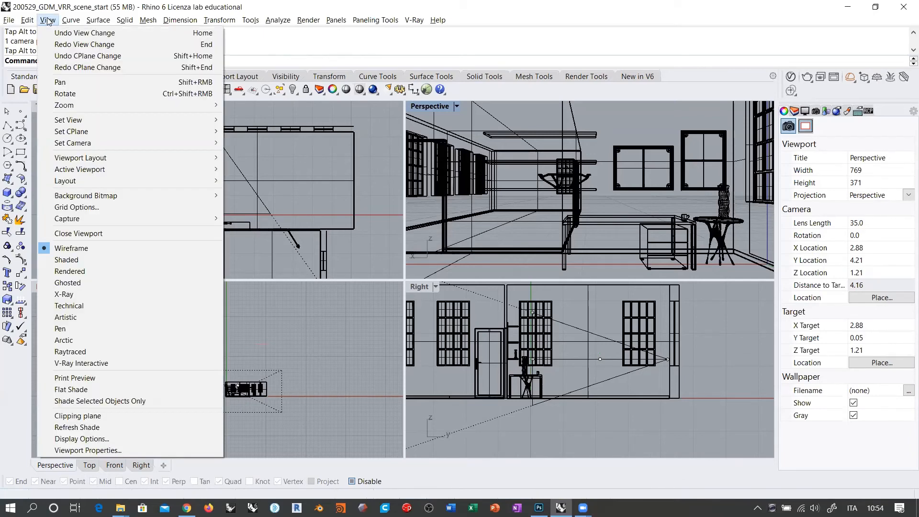
pyautogui.moveTo(68, 119)
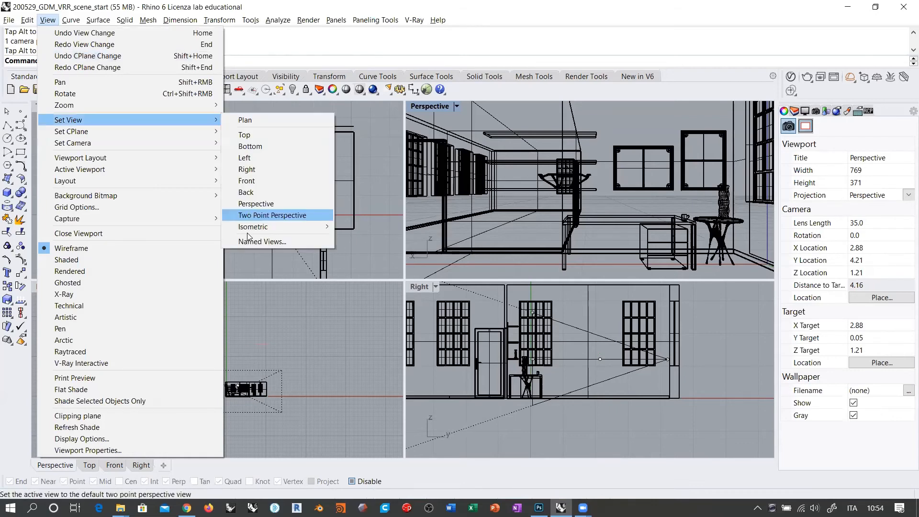
pyautogui.click(275, 242)
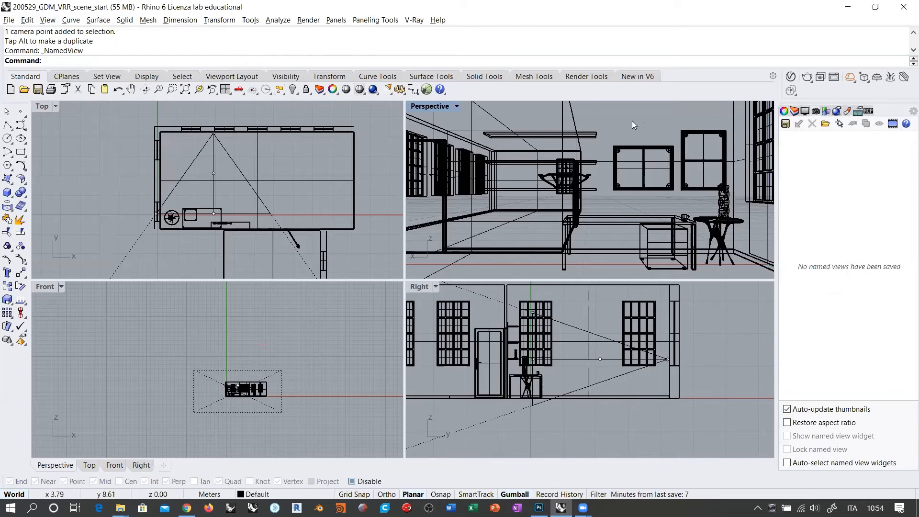
pyautogui.click(785, 124)
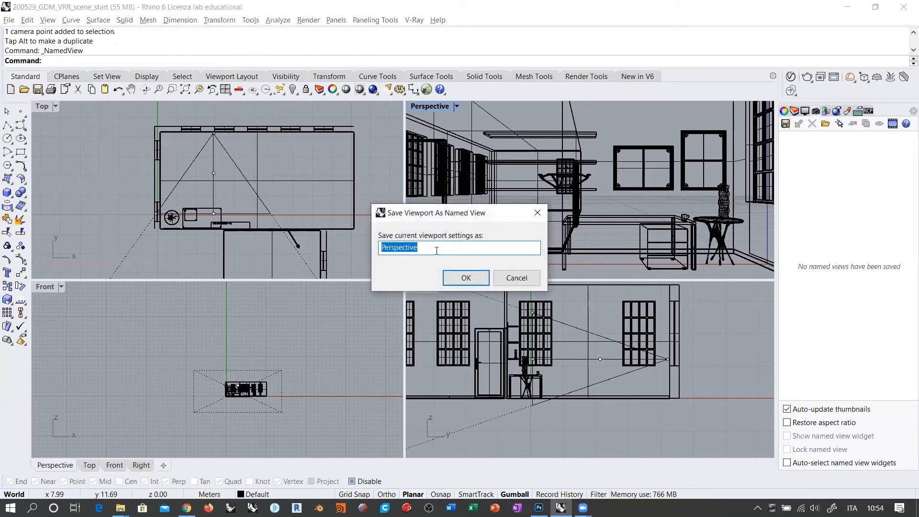
pyautogui.moveTo(450, 215); pyautogui.dragTo(535, 183)
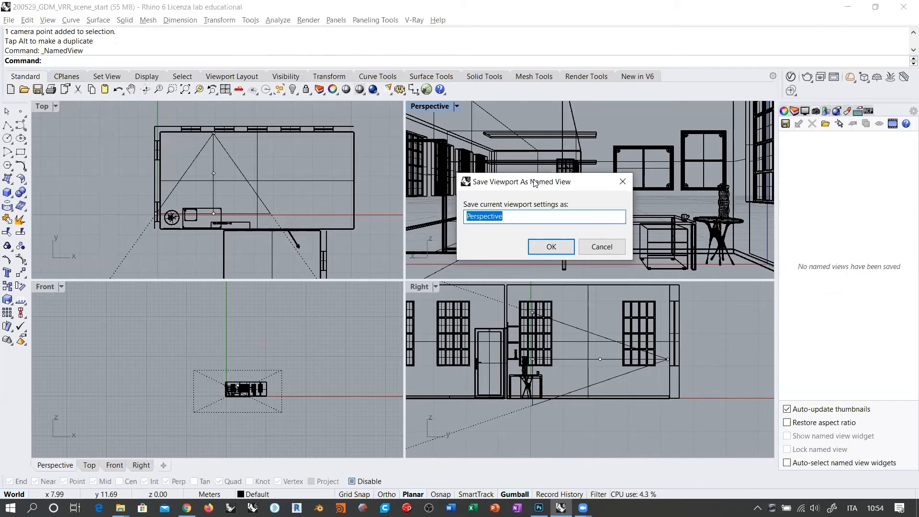
pyautogui.write('Interior 01')
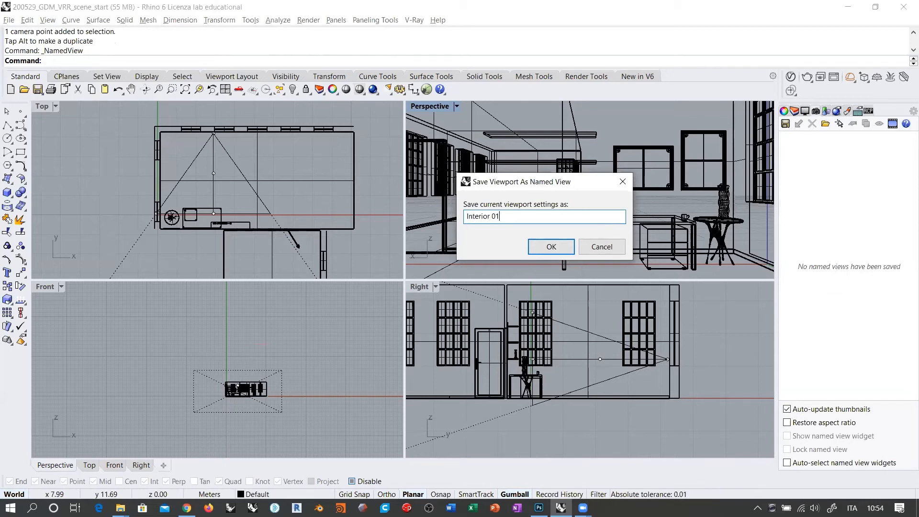
pyautogui.press('Return')
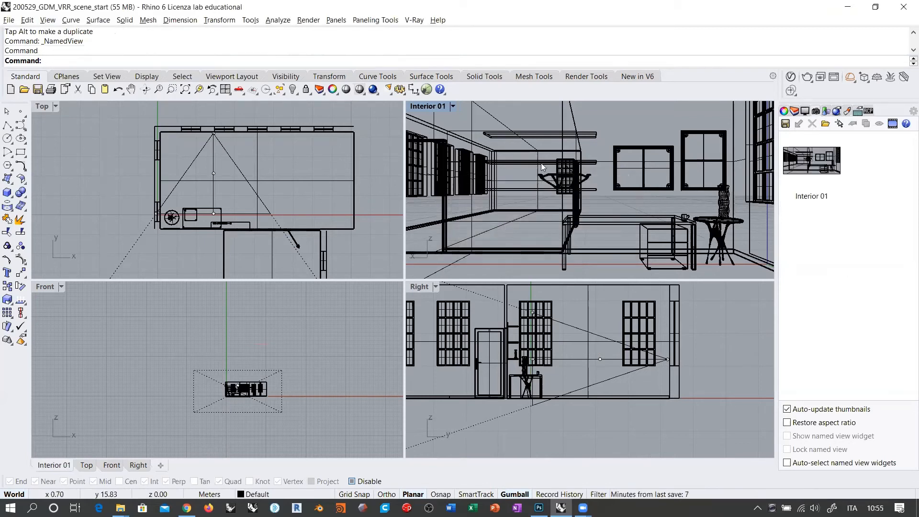
# Orbit the interior view away from its framing and restore it from the saved Interior 01 named view.
pyautogui.click(819, 173)
pyautogui.click(830, 212)
pyautogui.moveTo(539, 213); pyautogui.dragTo(638, 207, button='right')
pyautogui.doubleClick(816, 171)
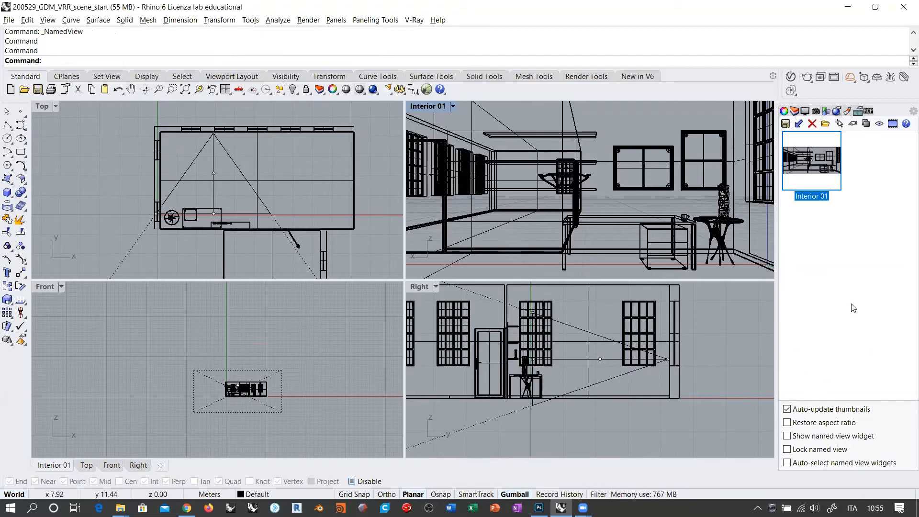
# Show the named view widget for Interior 01 and lock that named view.
pyautogui.click(802, 437)
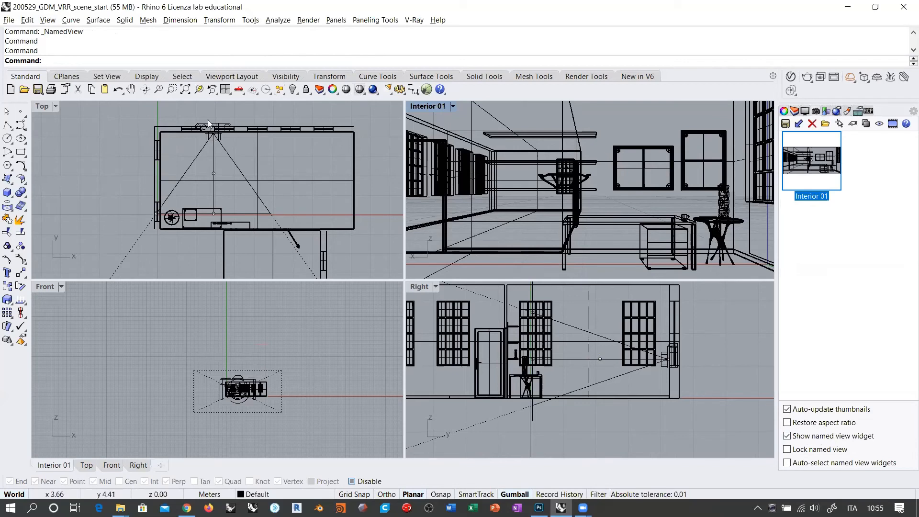
pyautogui.click(810, 451)
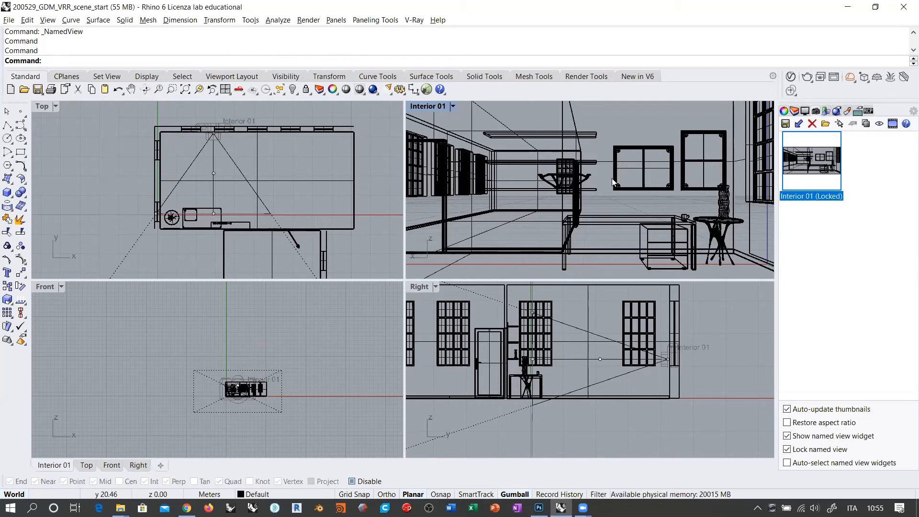
pyautogui.click(815, 450)
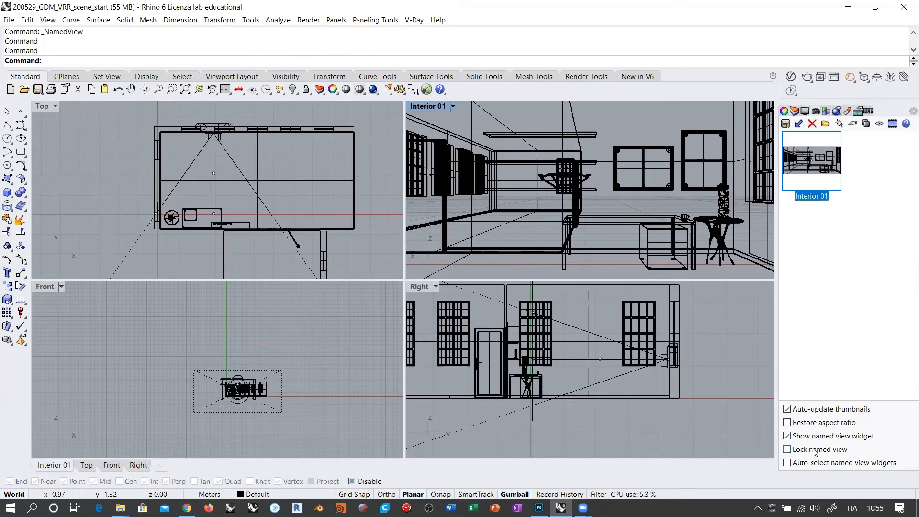
pyautogui.click(206, 136)
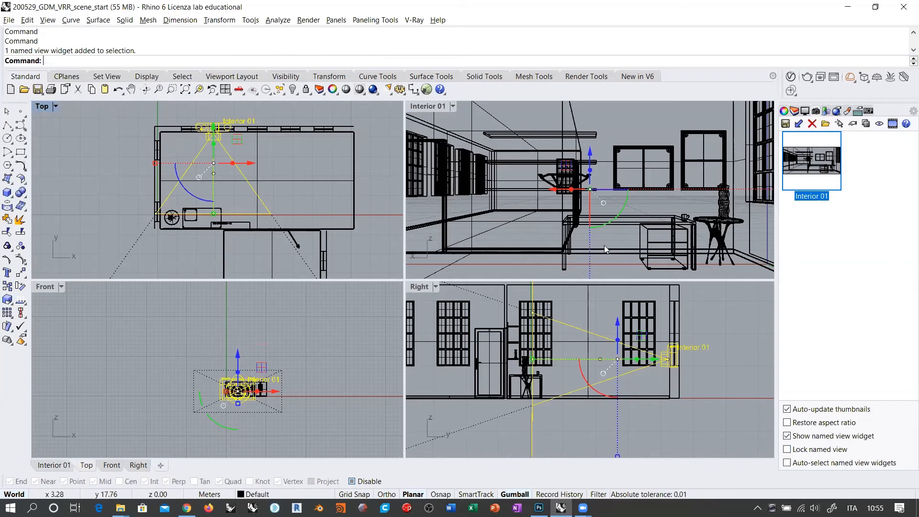
pyautogui.click(637, 118)
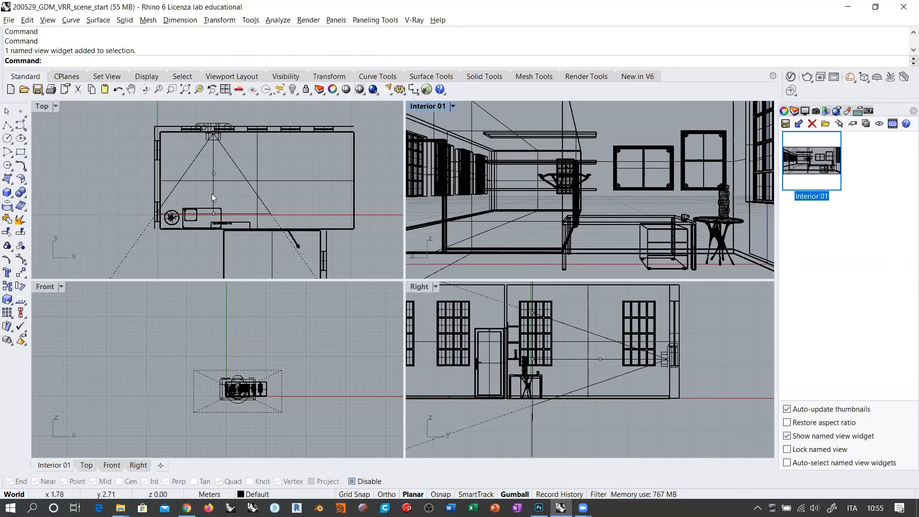
pyautogui.moveTo(369, 140); pyautogui.dragTo(338, 143, button='right')
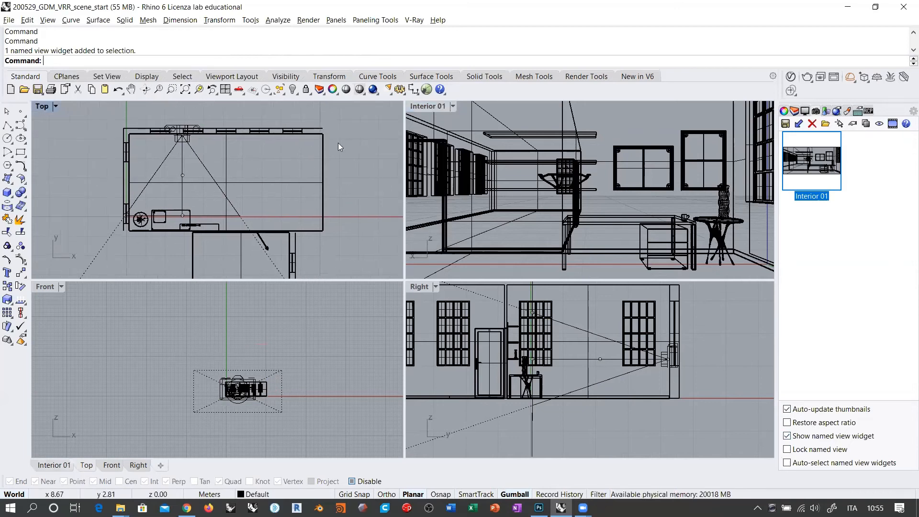
pyautogui.click(803, 449)
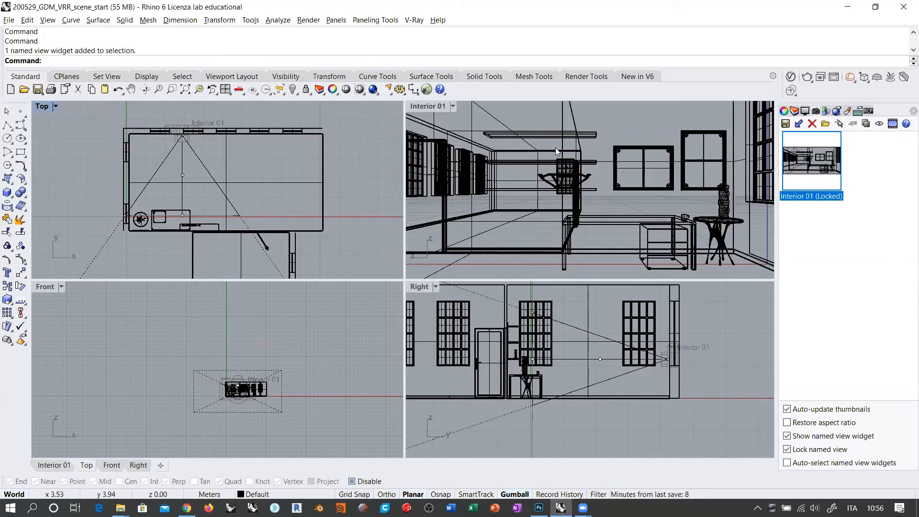
# Hide the camera object of the Interior 01 viewport.
pyautogui.click(629, 124)
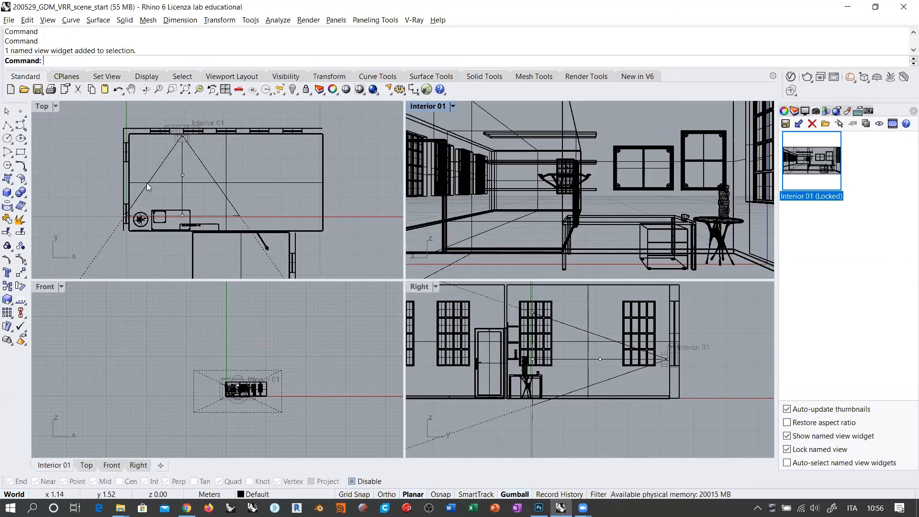
pyautogui.click(182, 175)
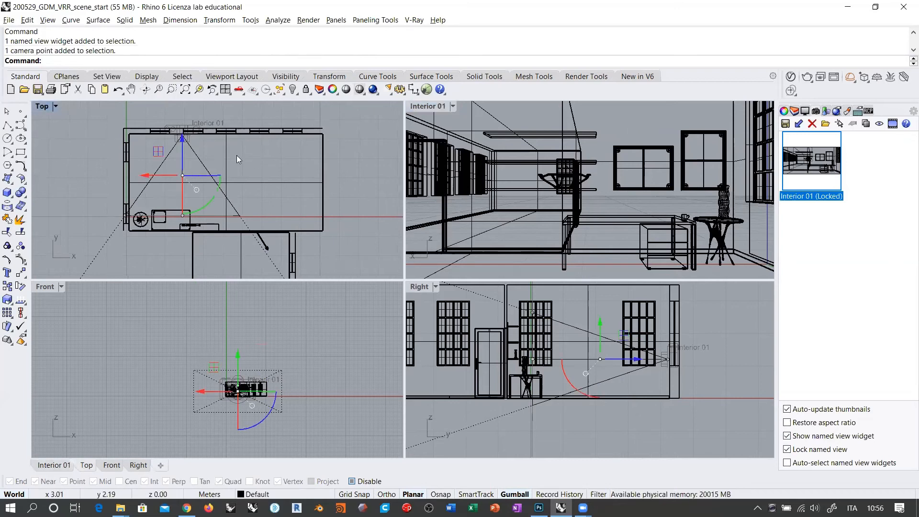
pyautogui.click(663, 116)
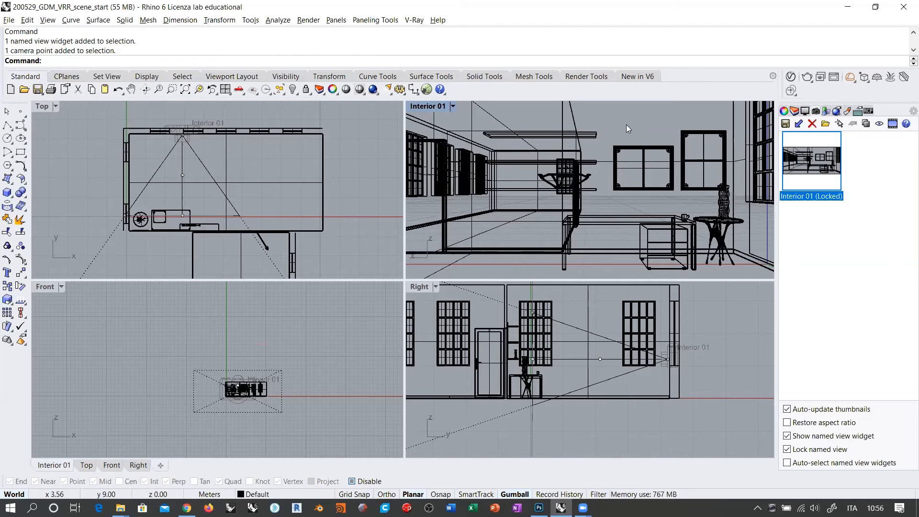
pyautogui.press('F6')
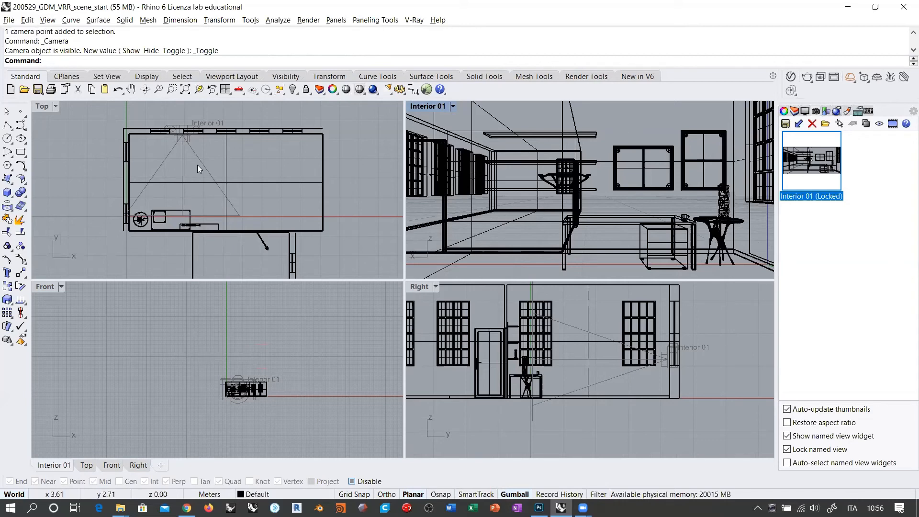
# Try to select the locked Interior 01 widget in plan with a selection window, and save the scene file.
pyautogui.moveTo(198, 165); pyautogui.dragTo(192, 169, button='right')
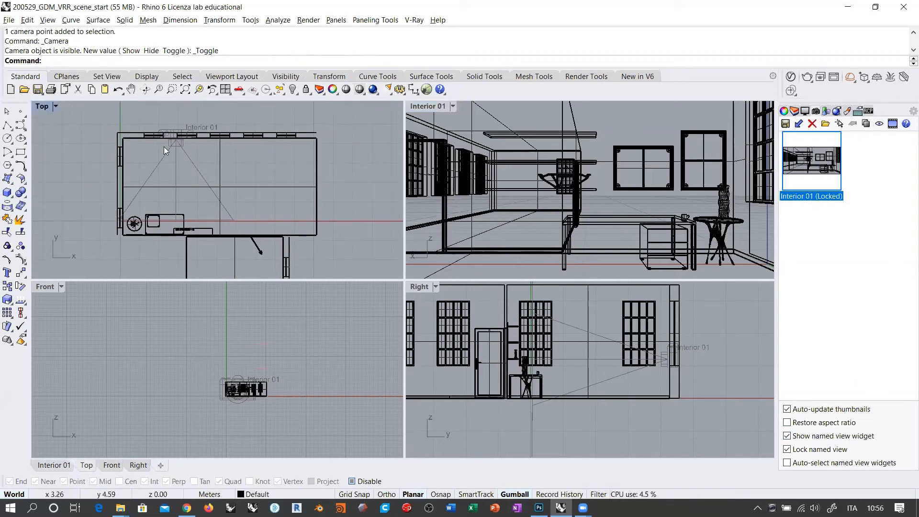
pyautogui.moveTo(189, 157); pyautogui.dragTo(169, 210)
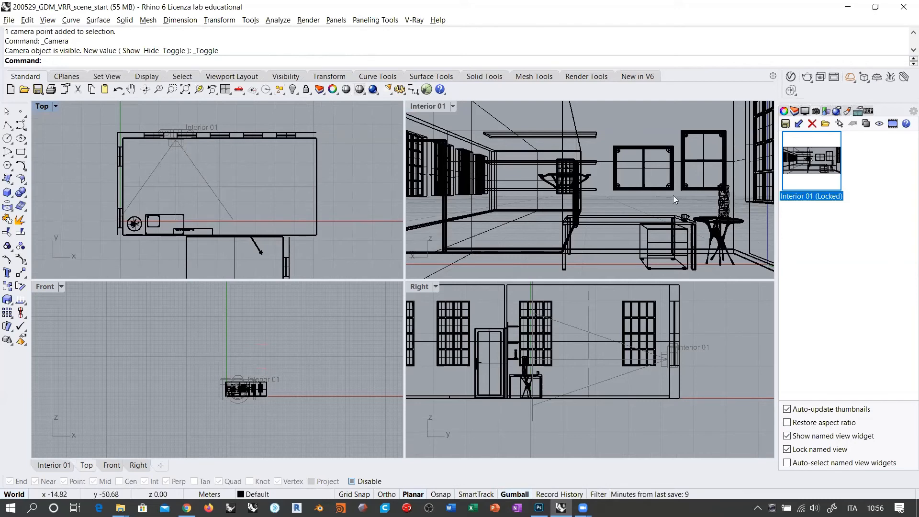
pyautogui.click(593, 140)
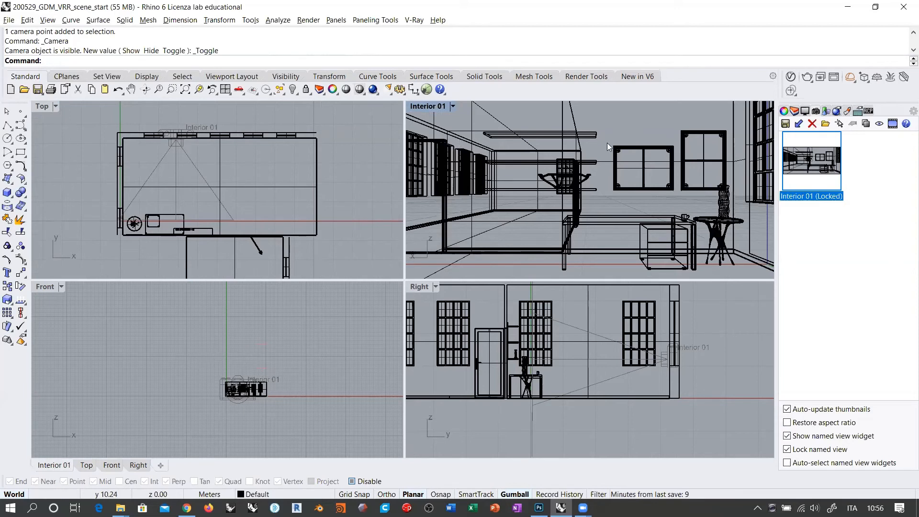
pyautogui.click(38, 90)
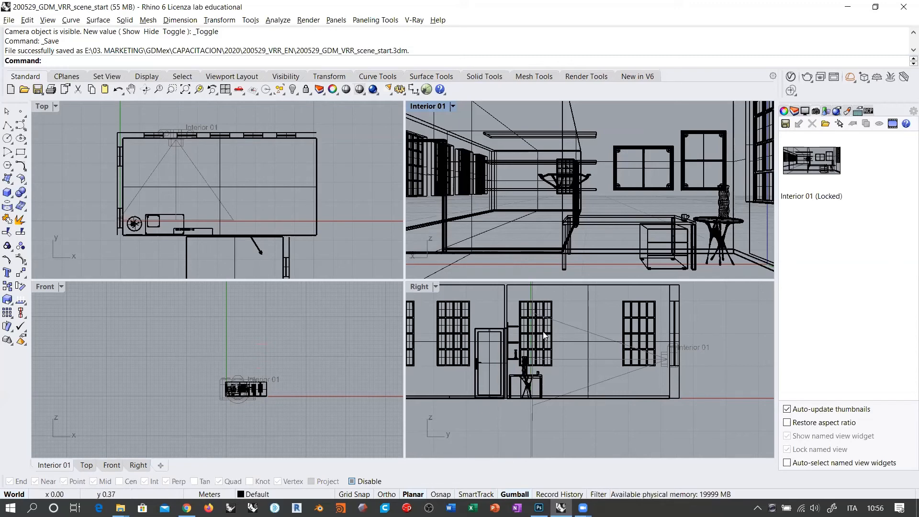
# Select the grouped window panes in the Right view and examine their positions in elevation and plan, then clear the selection.
pyautogui.scroll(5, 543, 331)
pyautogui.click(557, 314)
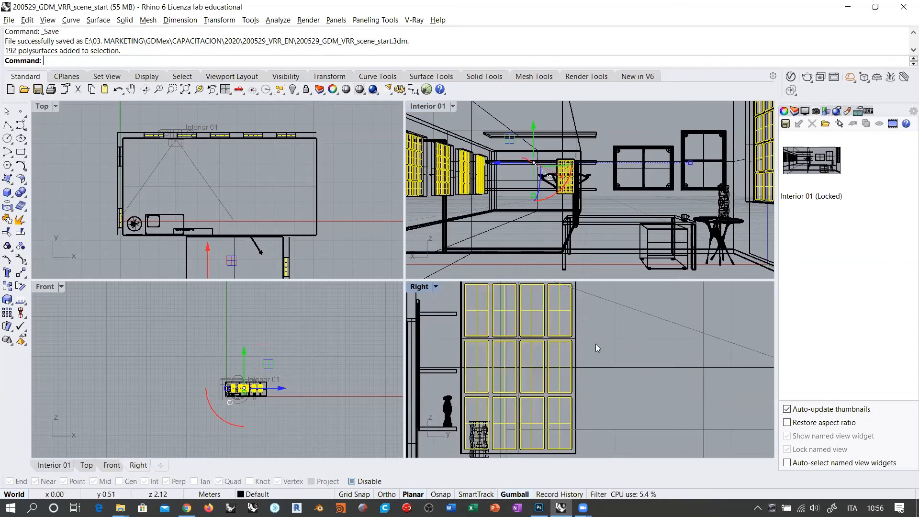
pyautogui.scroll(-5, 596, 344)
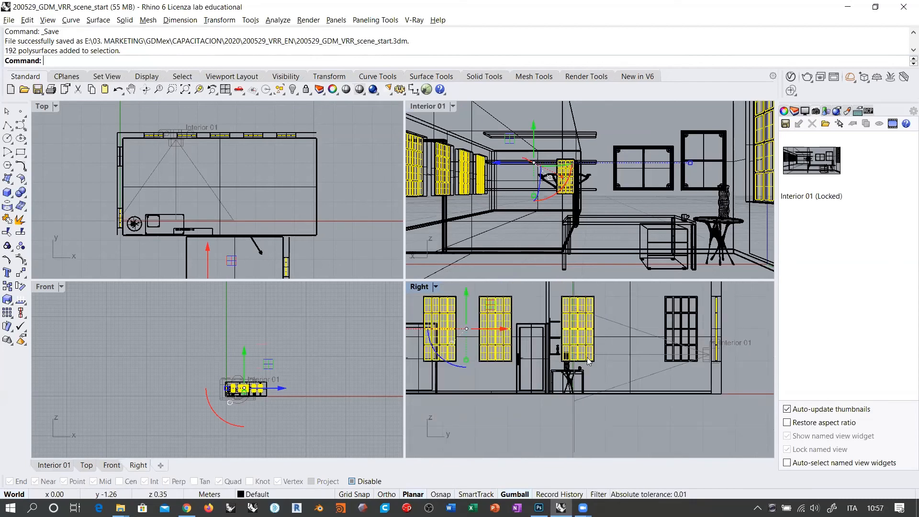
pyautogui.scroll(5, 708, 312)
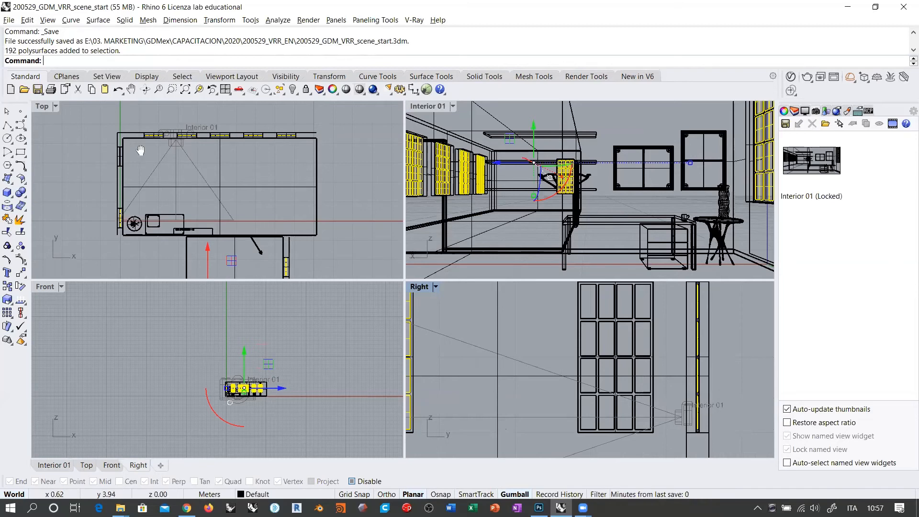
pyautogui.scroll(5, 150, 158)
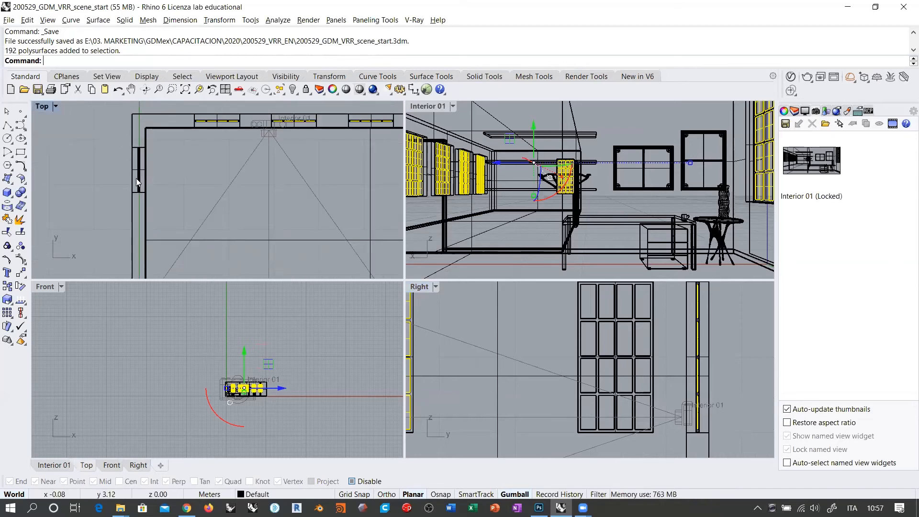
pyautogui.scroll(-7, 136, 178)
pyautogui.moveTo(242, 200); pyautogui.dragTo(222, 188, button='right')
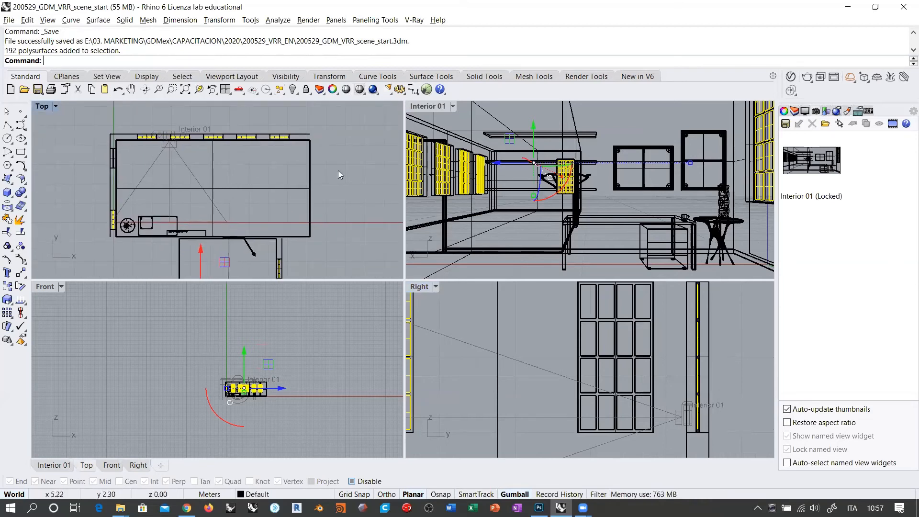
pyautogui.click(636, 125)
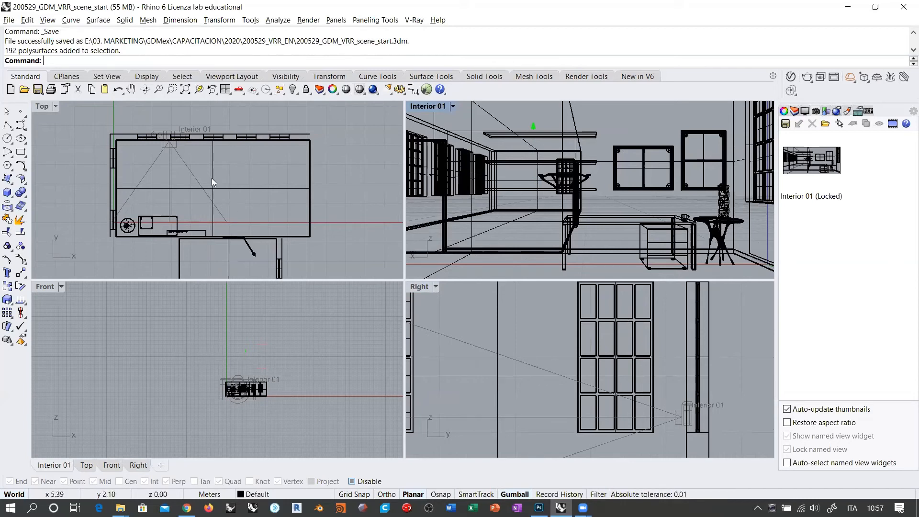
# Examine the pane geometry in plan at the window beside the round table, selecting the panes and clearing the selection.
pyautogui.scroll(5, 139, 239)
pyautogui.scroll(5, 134, 226)
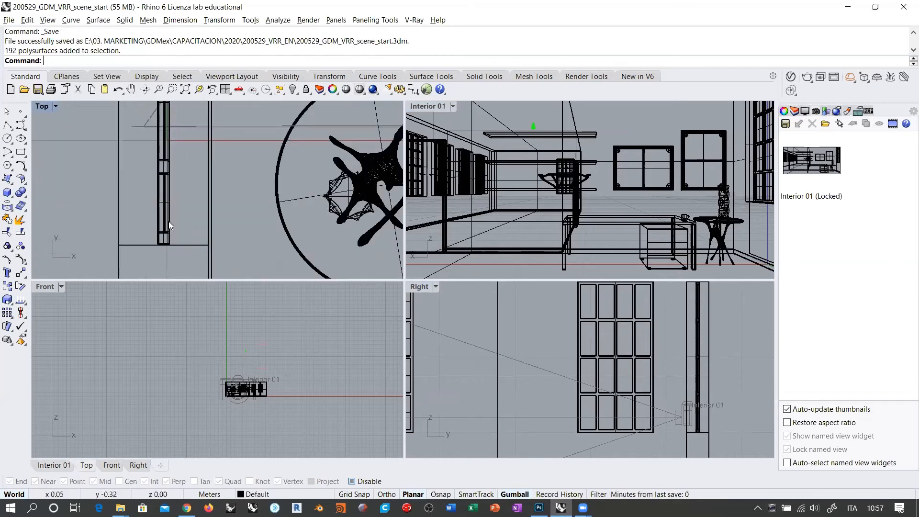
pyautogui.click(160, 223)
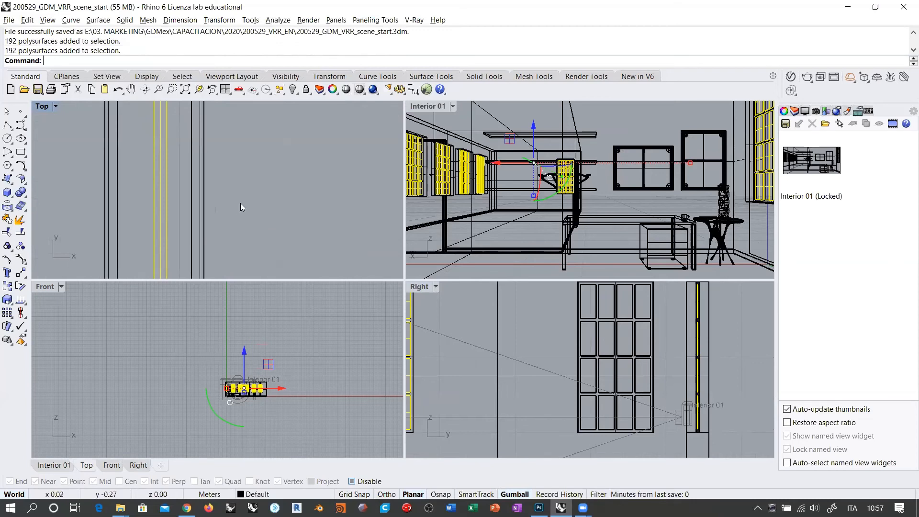
pyautogui.press('Escape')
pyautogui.scroll(-5, 193, 214)
pyautogui.moveTo(314, 168); pyautogui.dragTo(227, 212, button='right')
pyautogui.scroll(-7, 147, 206)
pyautogui.scroll(-2, 182, 215)
pyautogui.scroll(3, 242, 163)
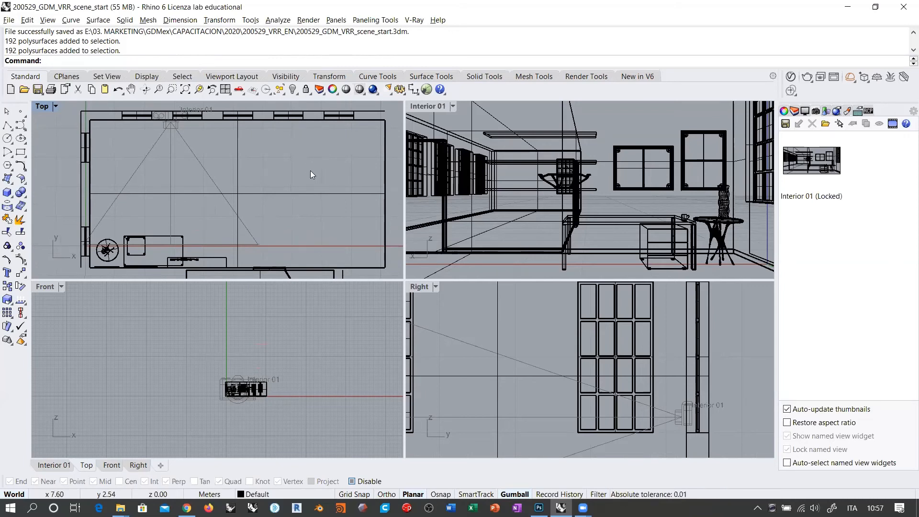
pyautogui.click(648, 129)
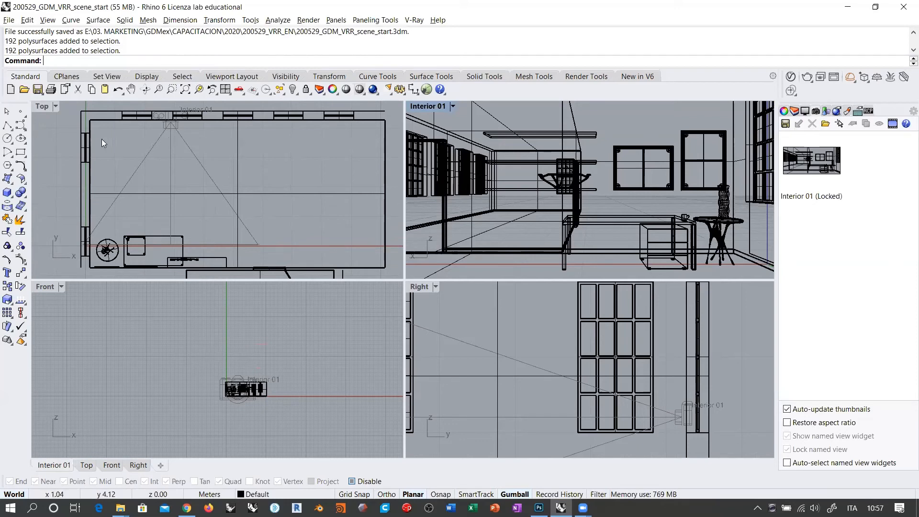
# Examine the short-wall window in plan, selecting its grouped panes and clearing the selection.
pyautogui.scroll(8, 85, 148)
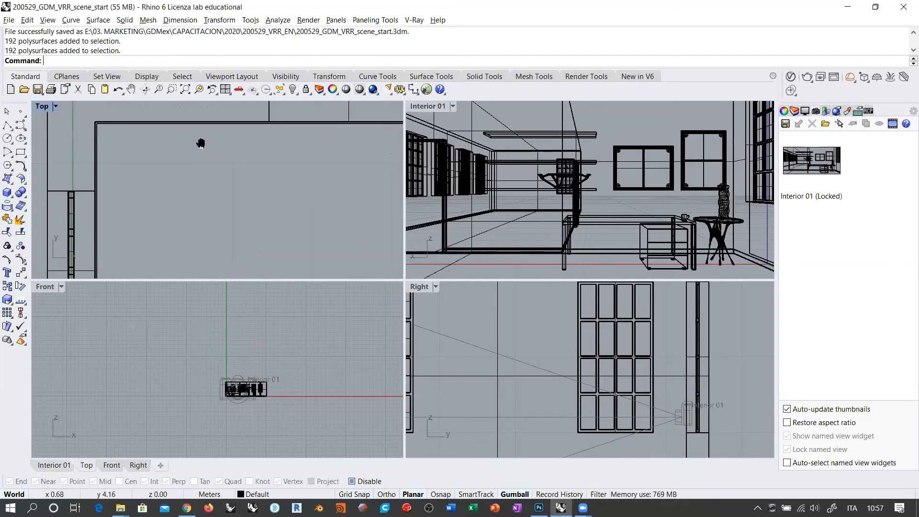
pyautogui.moveTo(137, 220); pyautogui.dragTo(209, 167, button='right')
pyautogui.scroll(8, 209, 170)
pyautogui.scroll(-15, 176, 177)
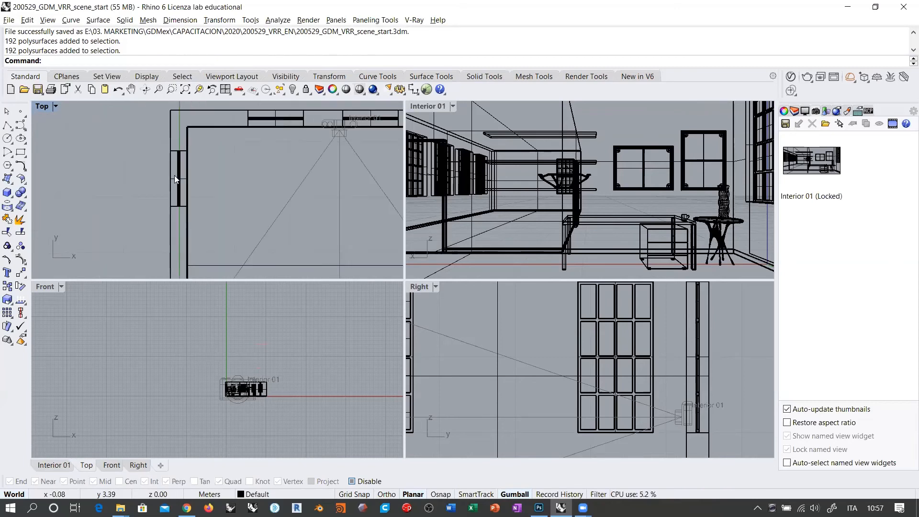
pyautogui.click(172, 176)
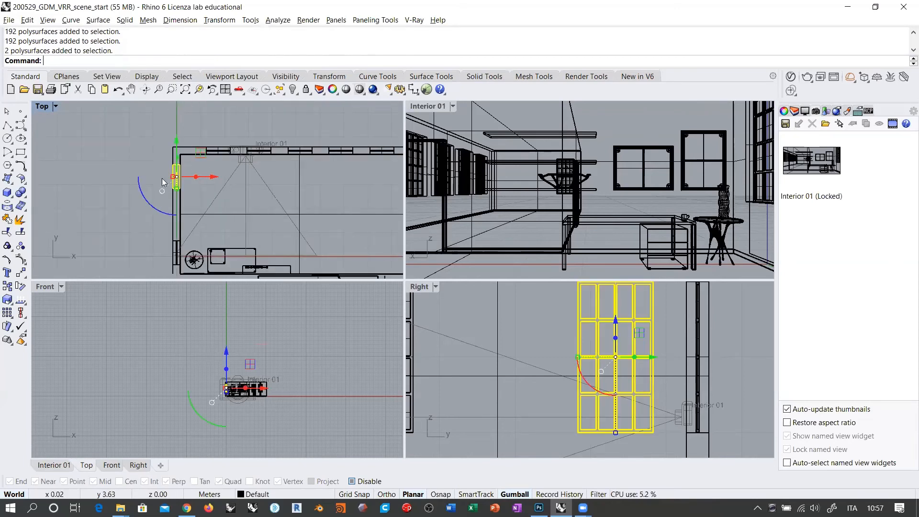
pyautogui.click(256, 200)
pyautogui.moveTo(258, 199); pyautogui.dragTo(194, 188, button='right')
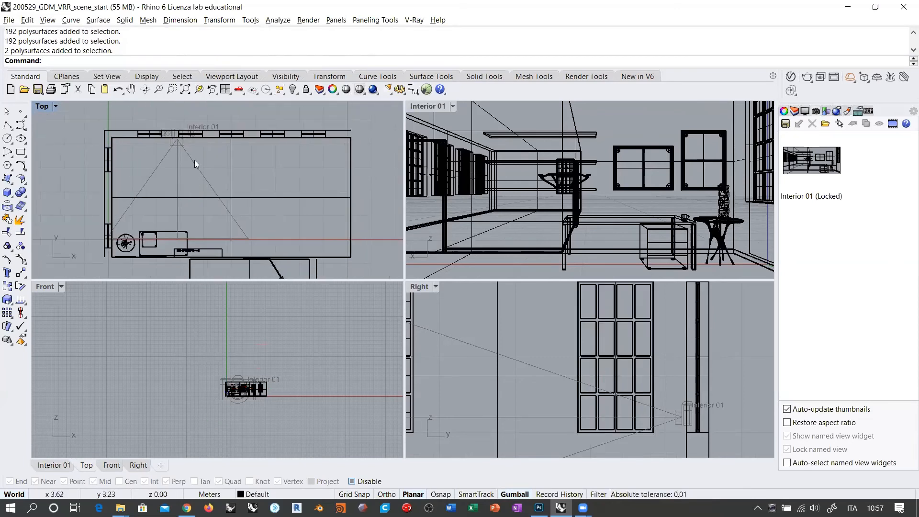
# Open the V-Ray render settings for the Interior 01 viewport and turn off progressive rendering.
pyautogui.click(626, 121)
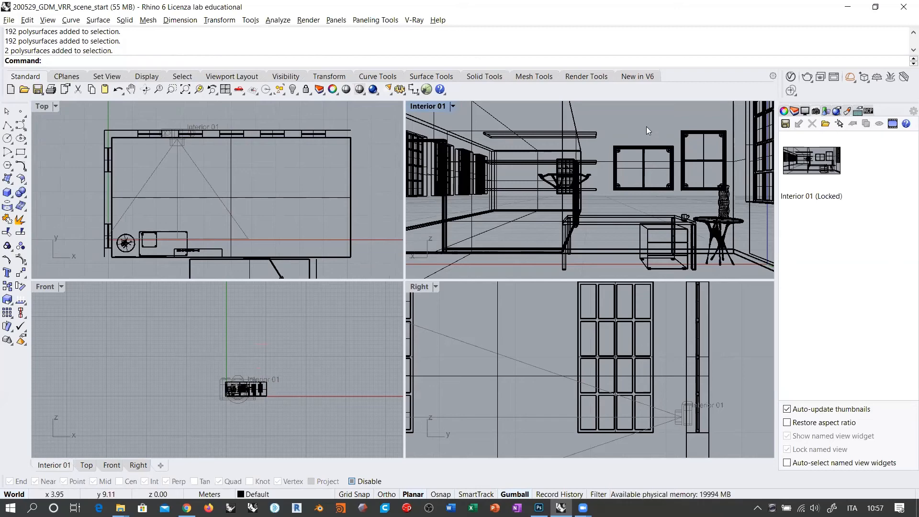
pyautogui.click(790, 78)
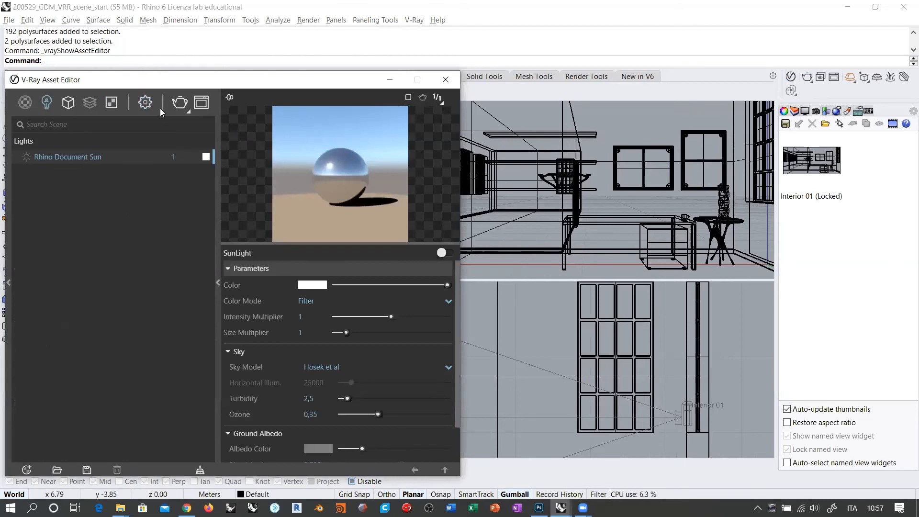
pyautogui.click(145, 102)
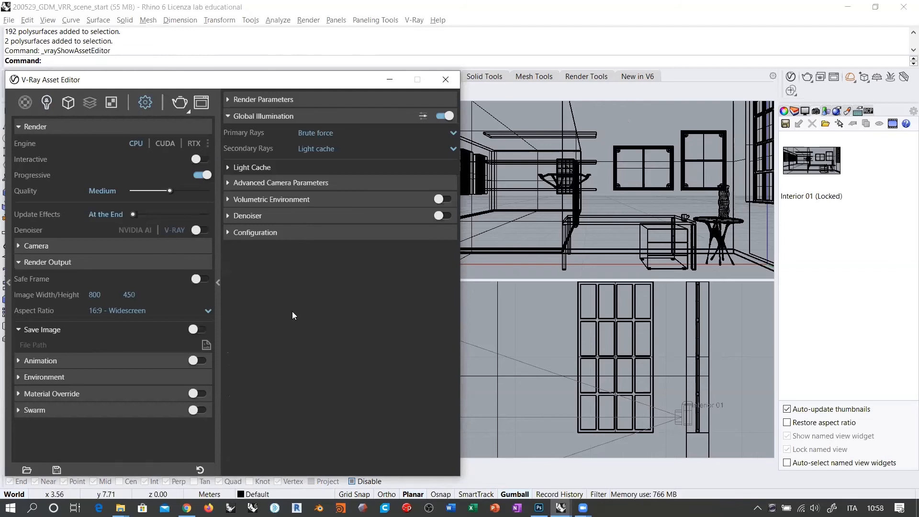
pyautogui.click(609, 124)
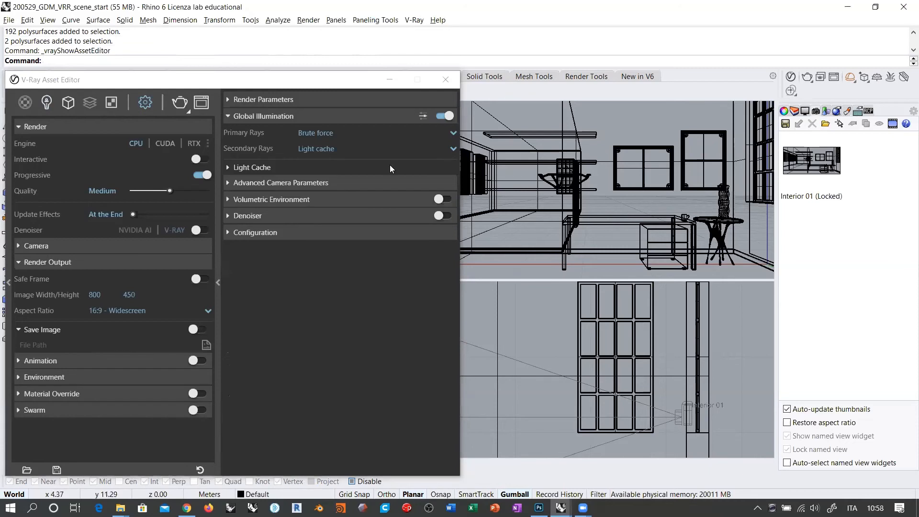
pyautogui.click(203, 175)
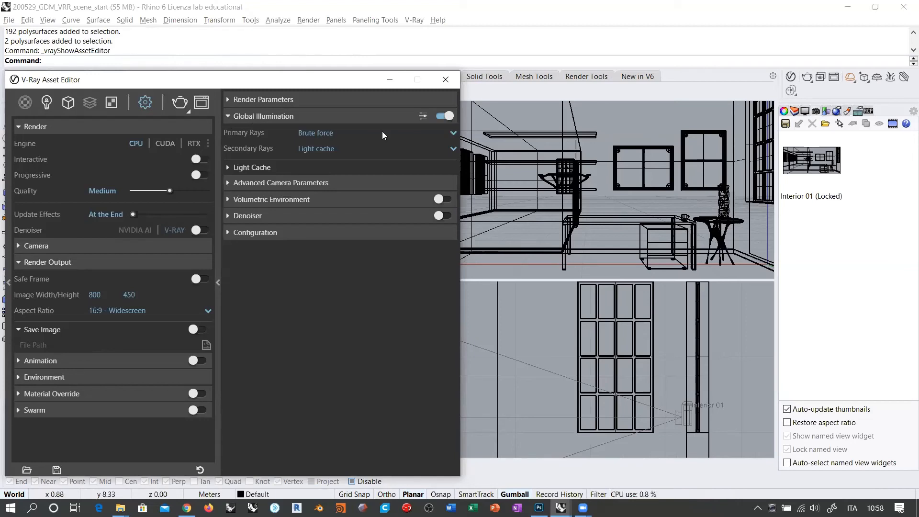
# Set the global illumination primary rays to Irradiance map and keep Light cache for the secondary rays.
pyautogui.click(321, 134)
pyautogui.click(320, 146)
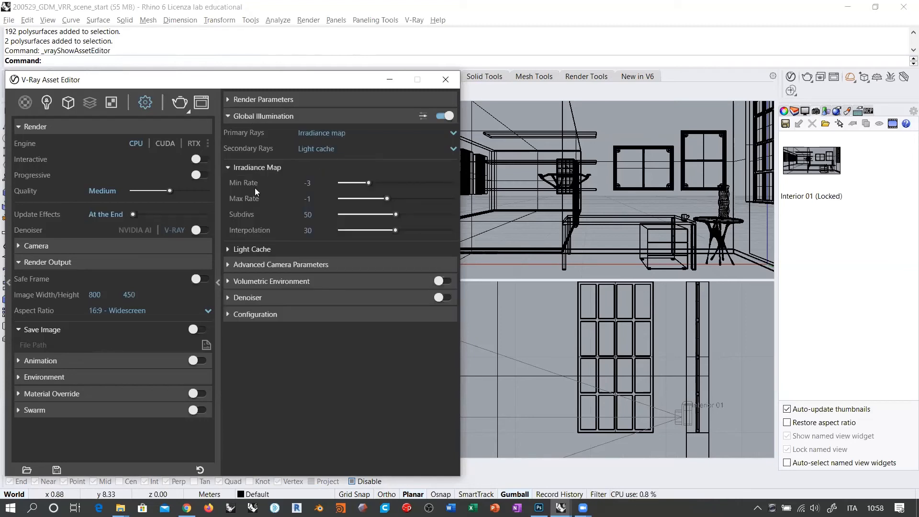
pyautogui.click(331, 149)
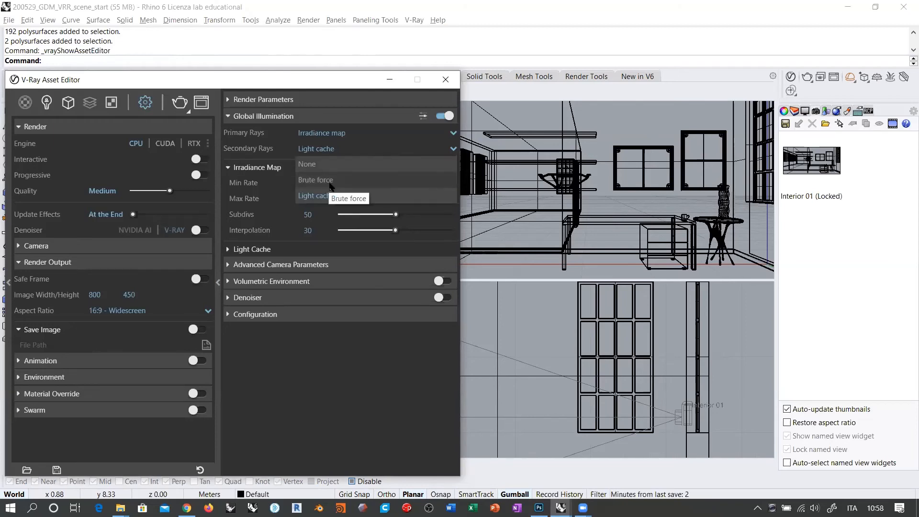
pyautogui.click(325, 149)
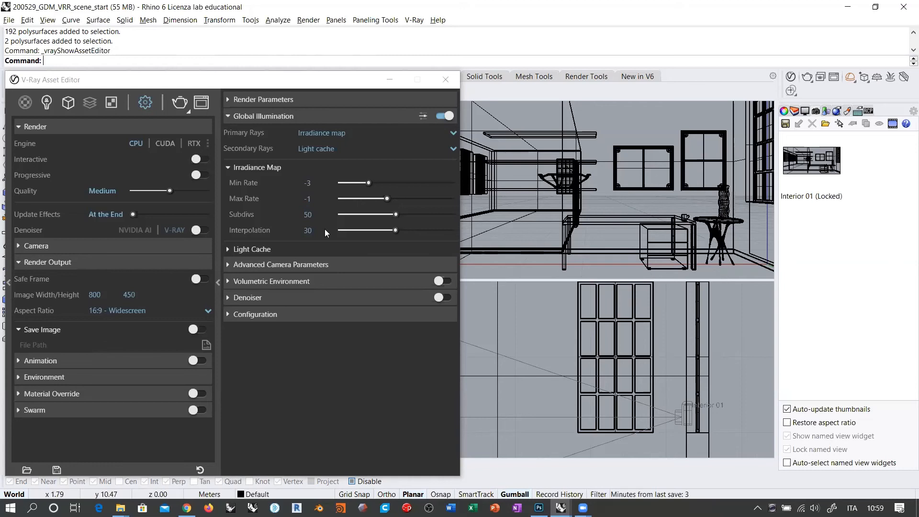
# Try the Match Viewport aspect ratio for the render output, and return it to 16:9 - Widescreen.
pyautogui.click(148, 307)
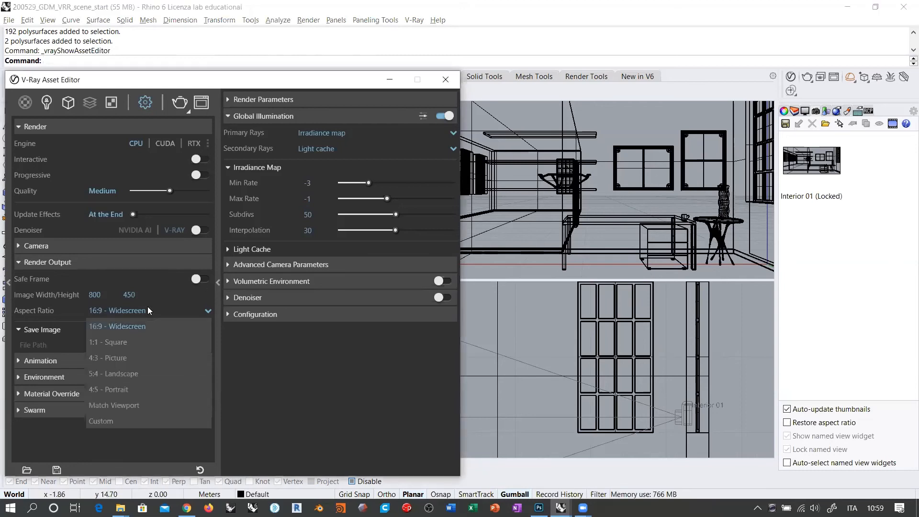
pyautogui.click(125, 405)
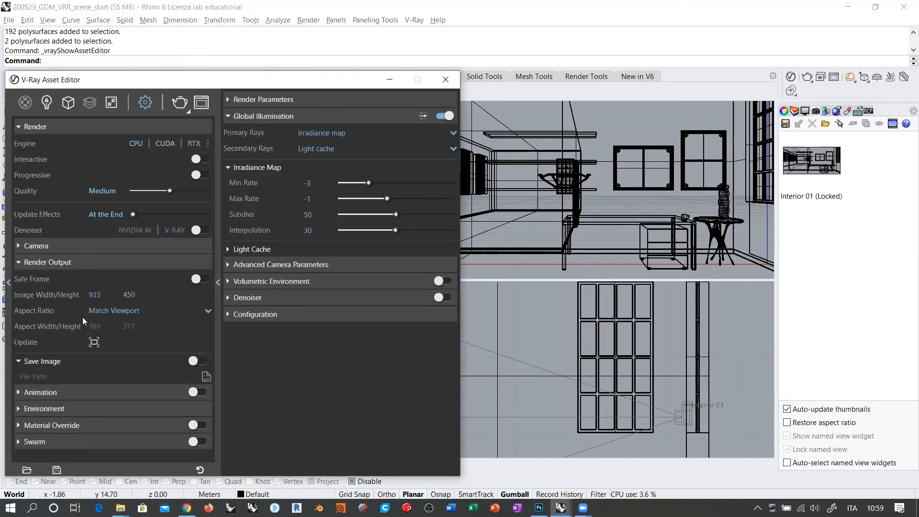
pyautogui.moveTo(284, 86); pyautogui.dragTo(176, 91)
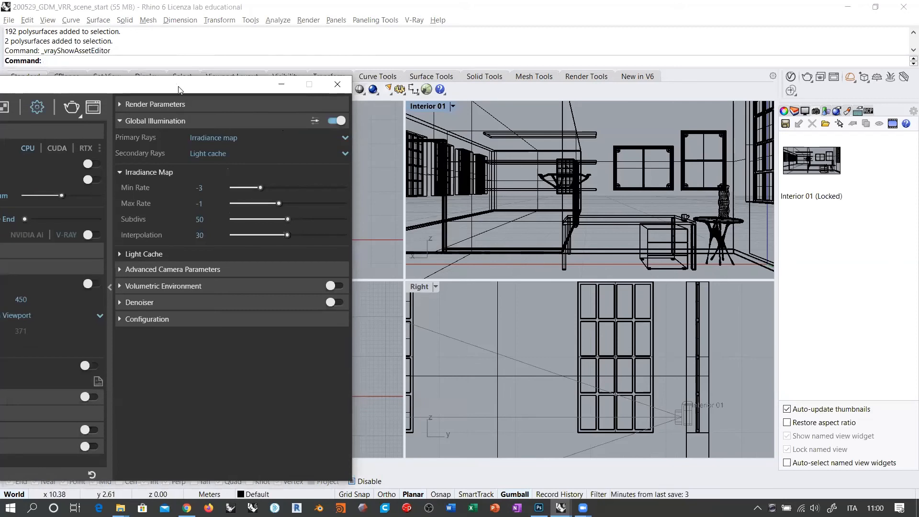
pyautogui.moveTo(178, 90); pyautogui.dragTo(226, 69)
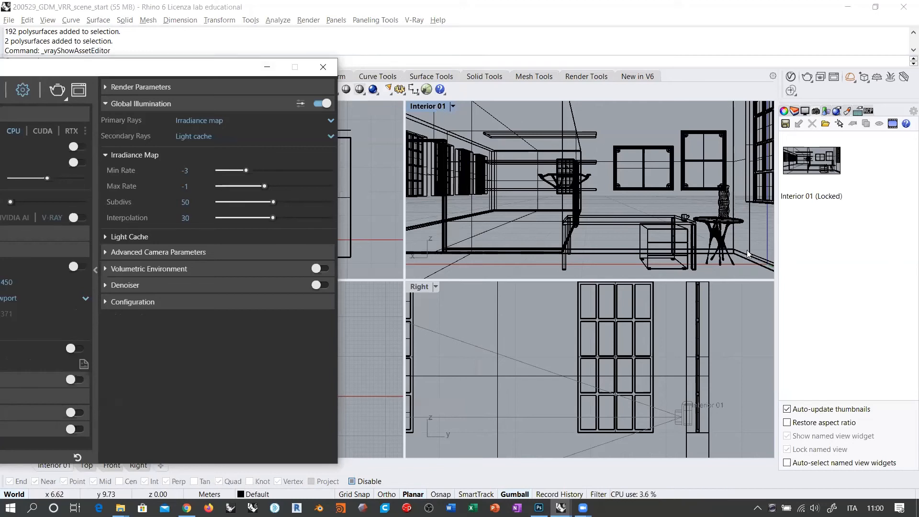
pyautogui.moveTo(196, 66); pyautogui.dragTo(345, 62)
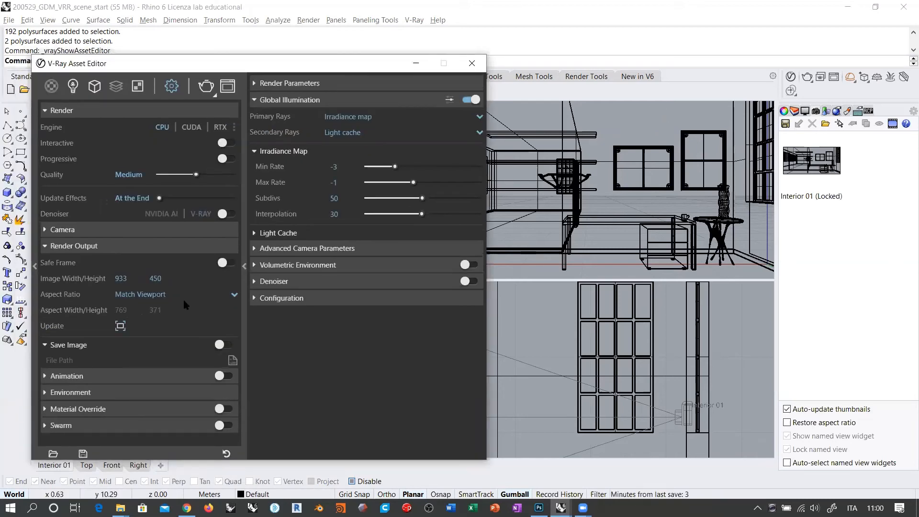
pyautogui.click(163, 293)
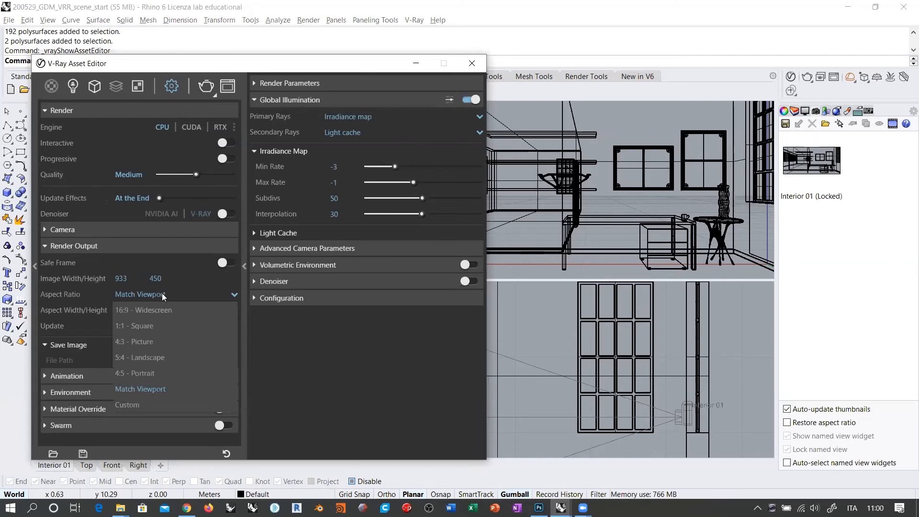
pyautogui.click(123, 313)
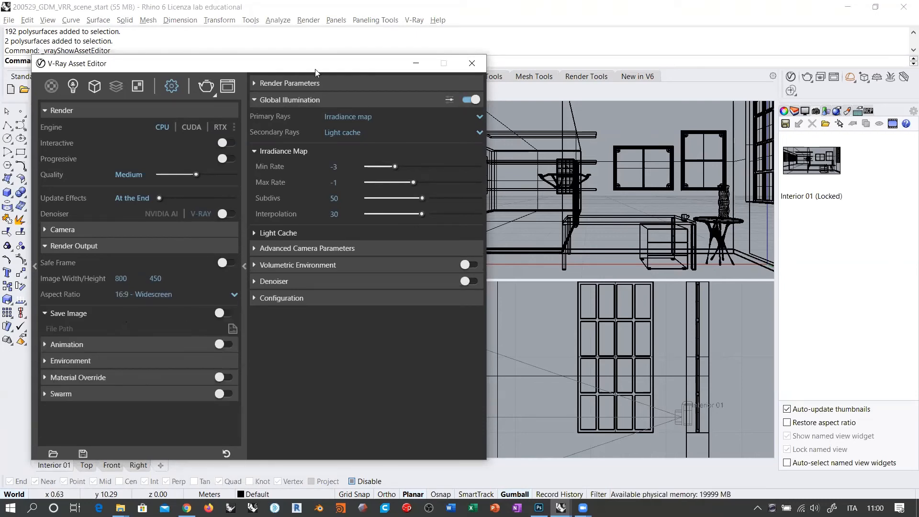
# Turn on the safe frame display for the Interior 01 viewport in its view properties.
pyautogui.moveTo(315, 67); pyautogui.dragTo(287, 99)
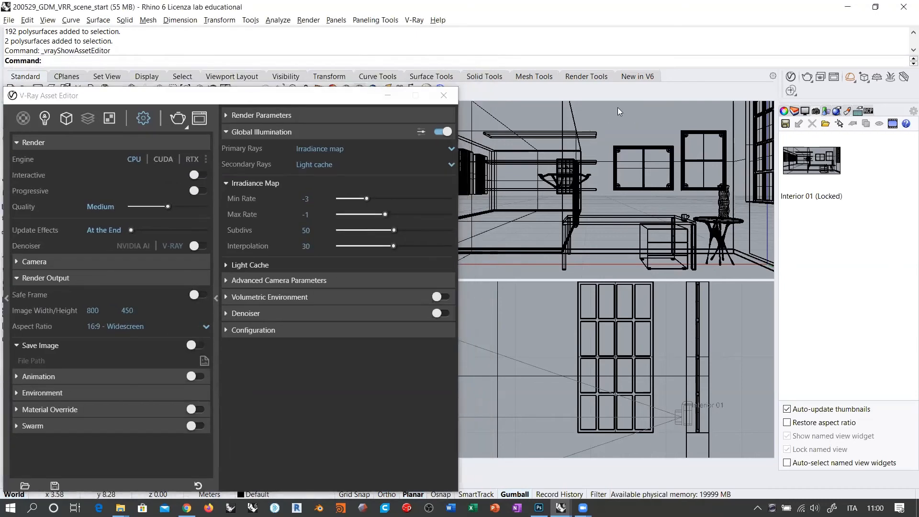
pyautogui.moveTo(351, 97); pyautogui.dragTo(273, 105)
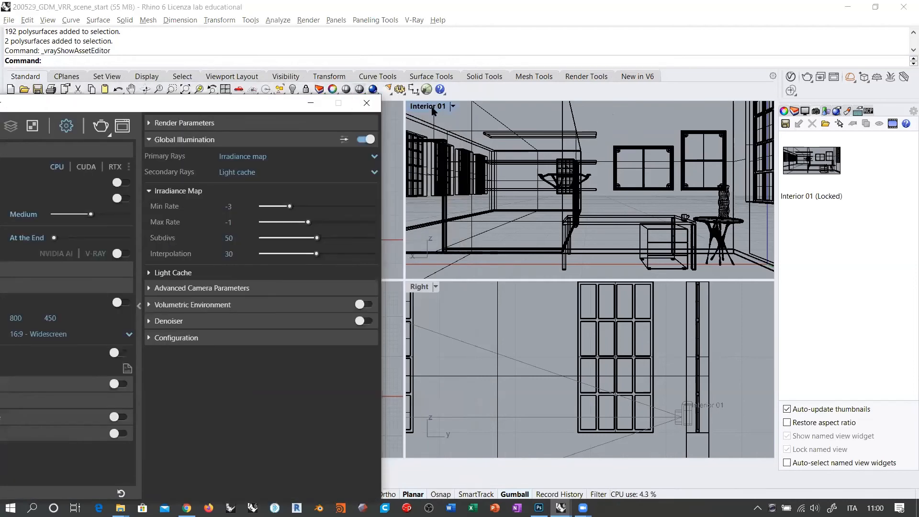
pyautogui.click(437, 111)
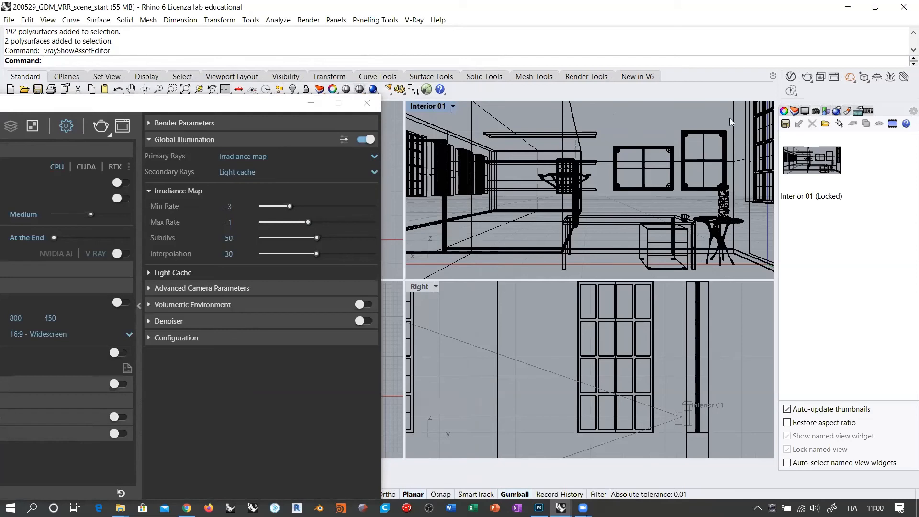
pyautogui.click(783, 111)
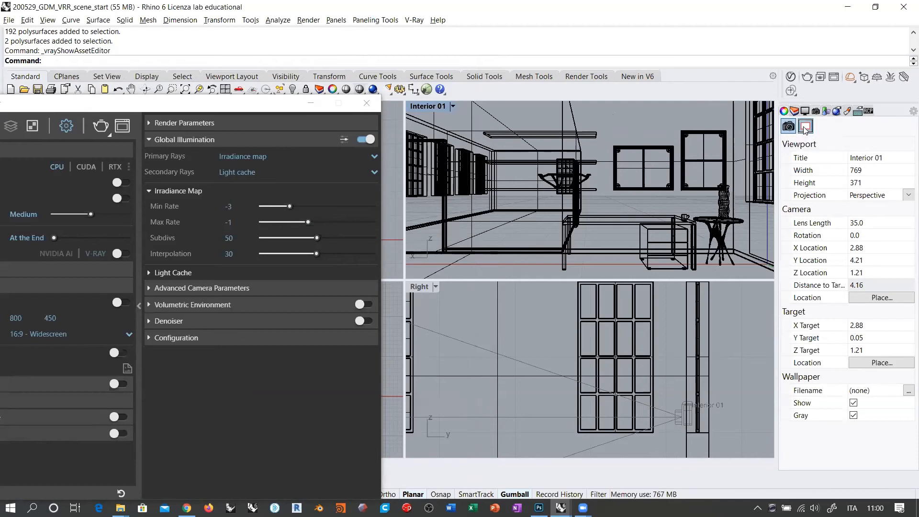
pyautogui.click(806, 128)
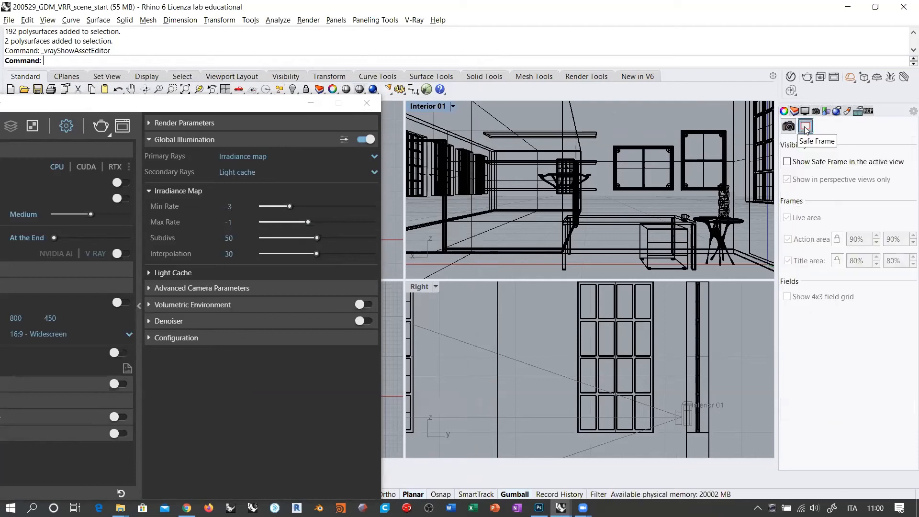
pyautogui.click(788, 162)
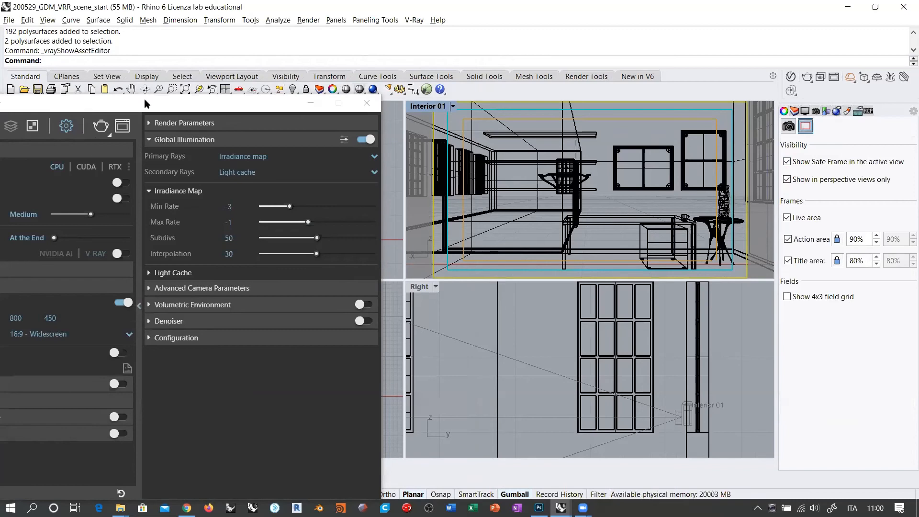
# Check the Safe Frame switch in the render output settings, and examine the framing and the camera's position in plan.
pyautogui.moveTo(145, 98); pyautogui.dragTo(224, 68)
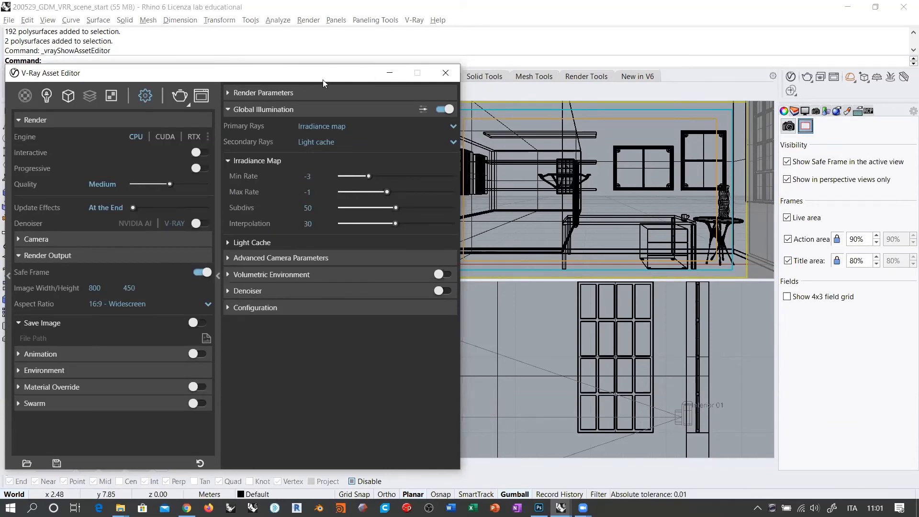
pyautogui.moveTo(323, 80); pyautogui.dragTo(205, 84)
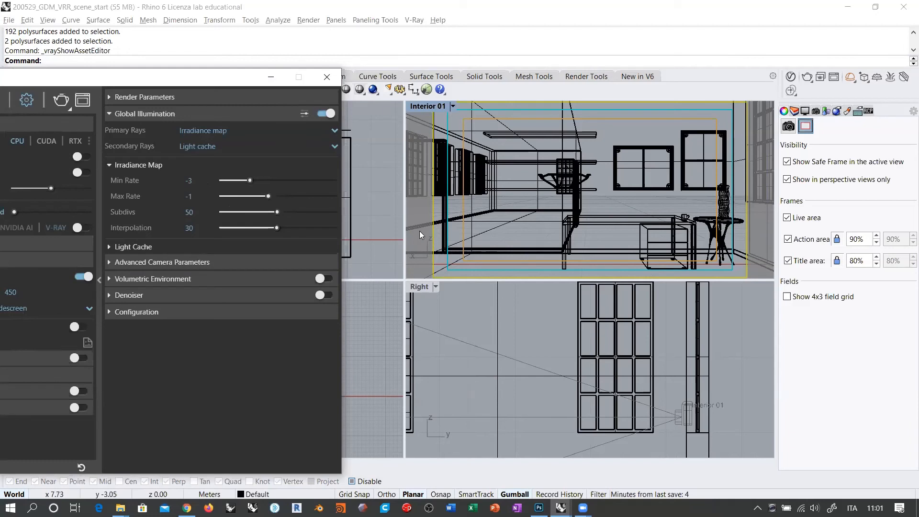
pyautogui.click(637, 131)
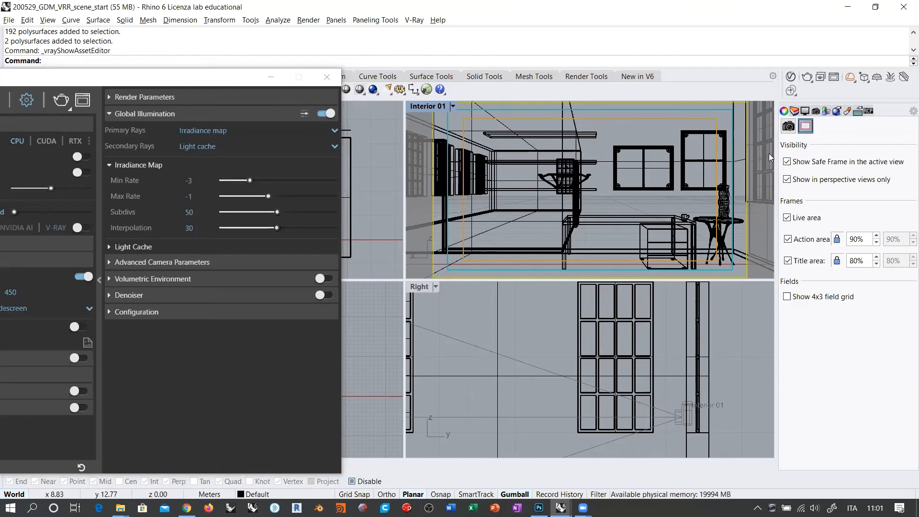
pyautogui.click(200, 89)
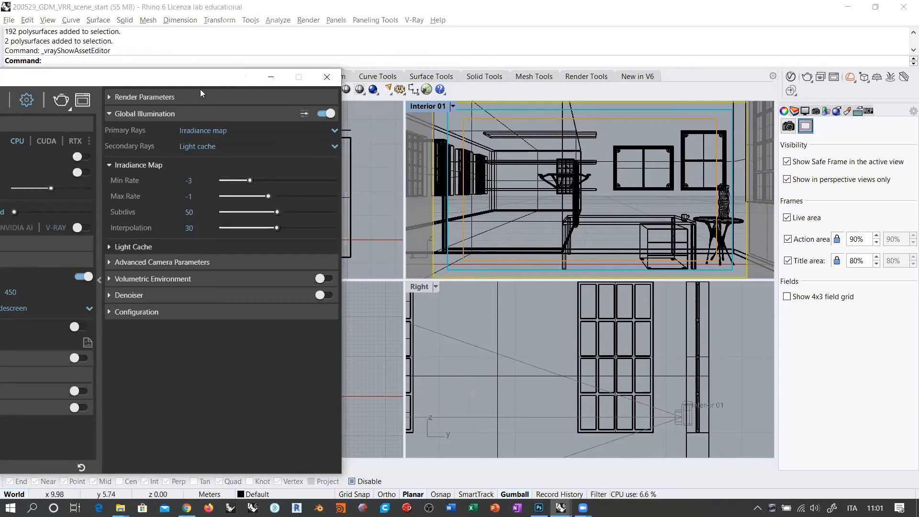
pyautogui.moveTo(221, 82); pyautogui.dragTo(114, 290)
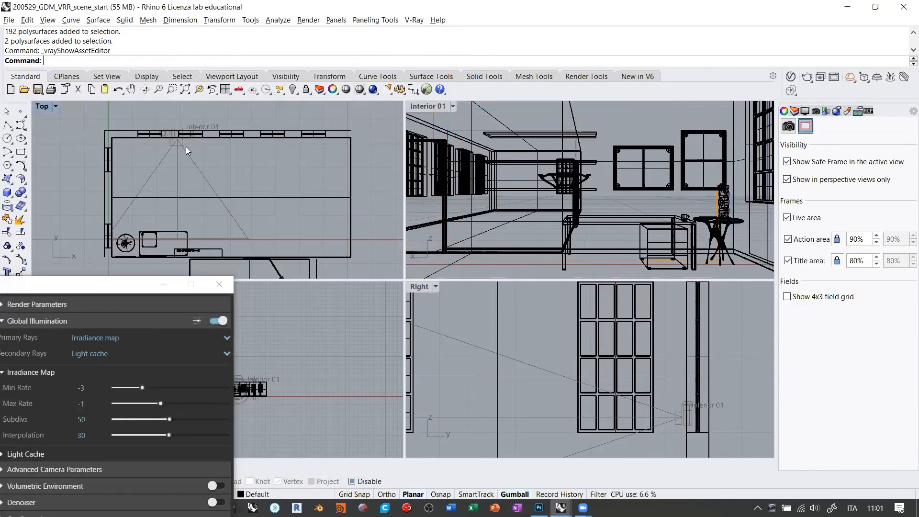
pyautogui.moveTo(186, 147); pyautogui.dragTo(220, 141, button='right')
pyautogui.scroll(8, 220, 140)
pyautogui.scroll(-6, 202, 142)
pyautogui.moveTo(205, 172); pyautogui.dragTo(175, 148, button='right')
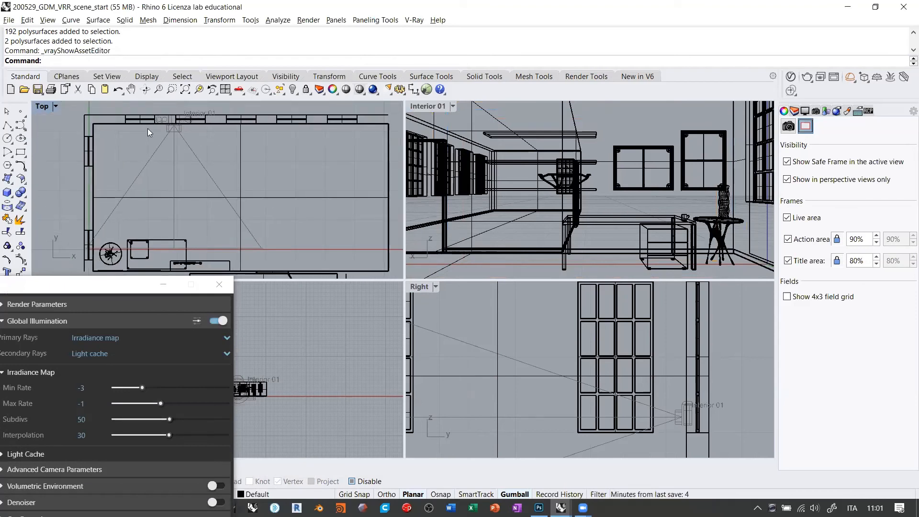
# Set the lens length of the Interior 01 viewport camera to 28.
pyautogui.click(628, 127)
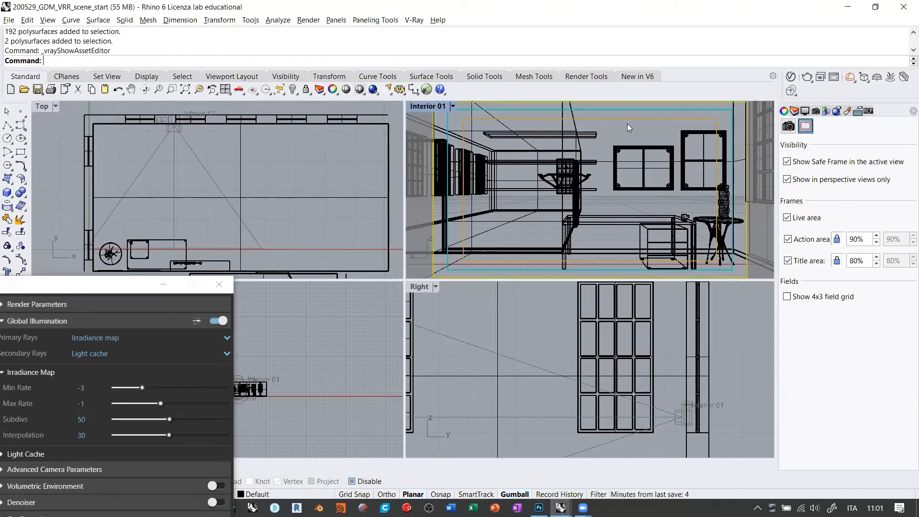
pyautogui.click(788, 126)
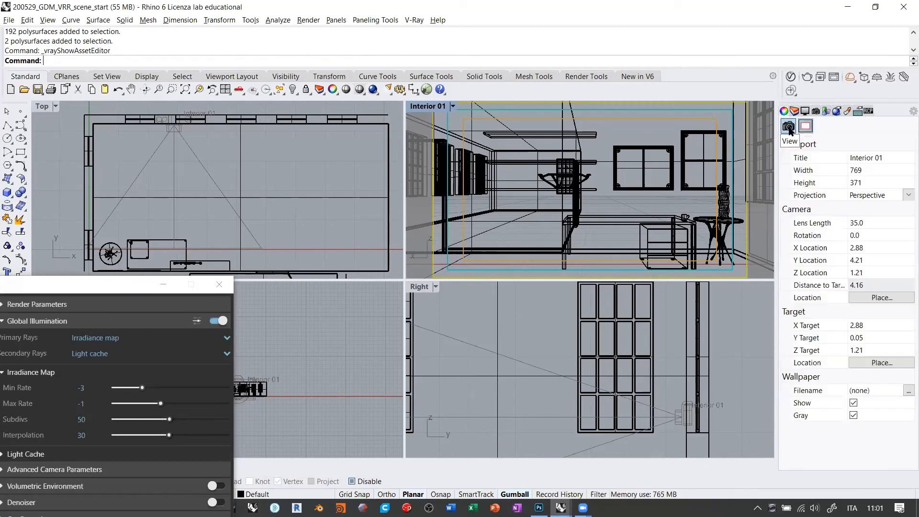
pyautogui.click(872, 226)
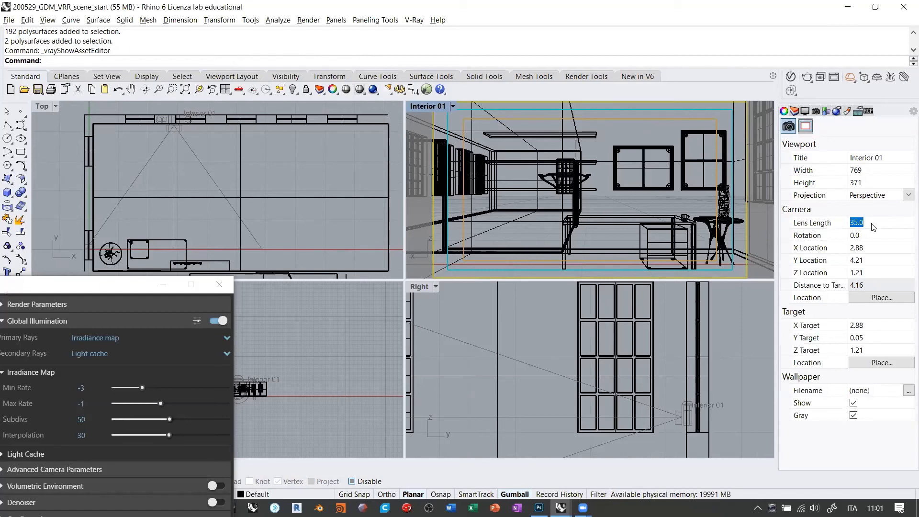
pyautogui.write('28')
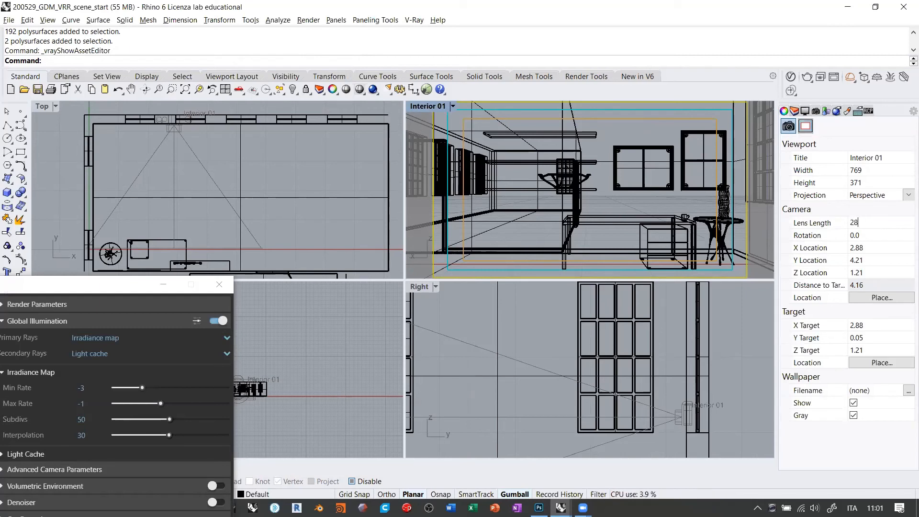
pyautogui.press('Return')
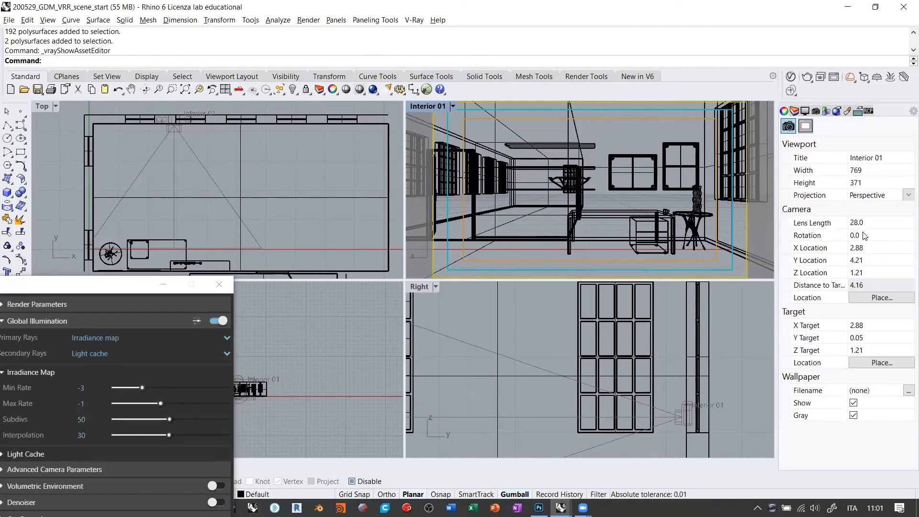
pyautogui.click(828, 224)
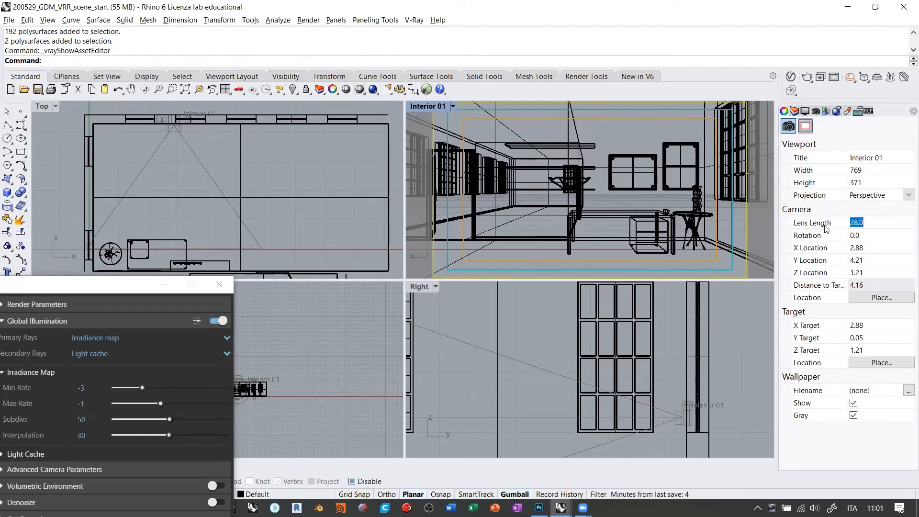
pyautogui.click(873, 224)
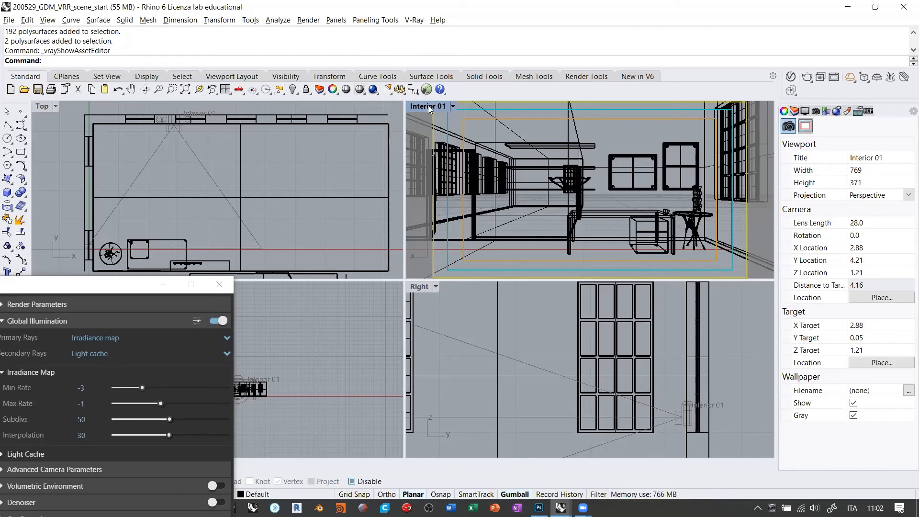
# Unlock the saved Interior 01 named view so that it can be edited.
pyautogui.click(309, 177)
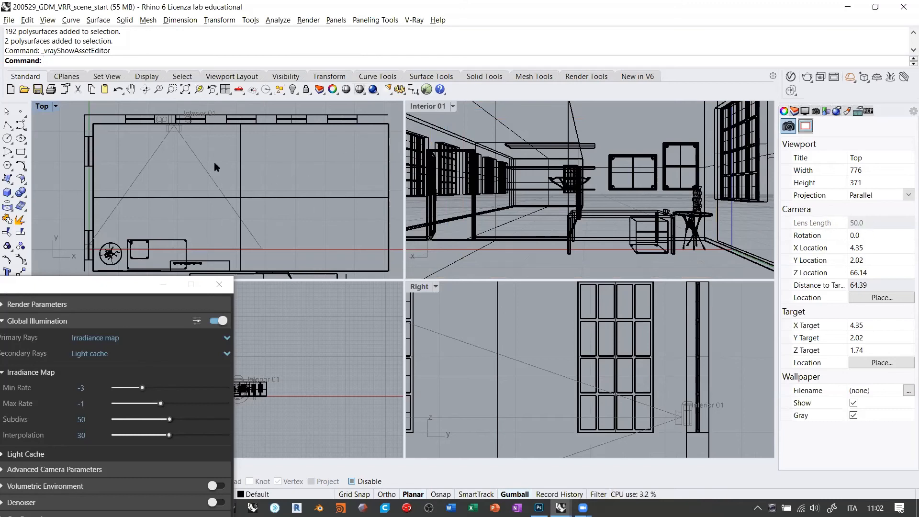
pyautogui.click(618, 116)
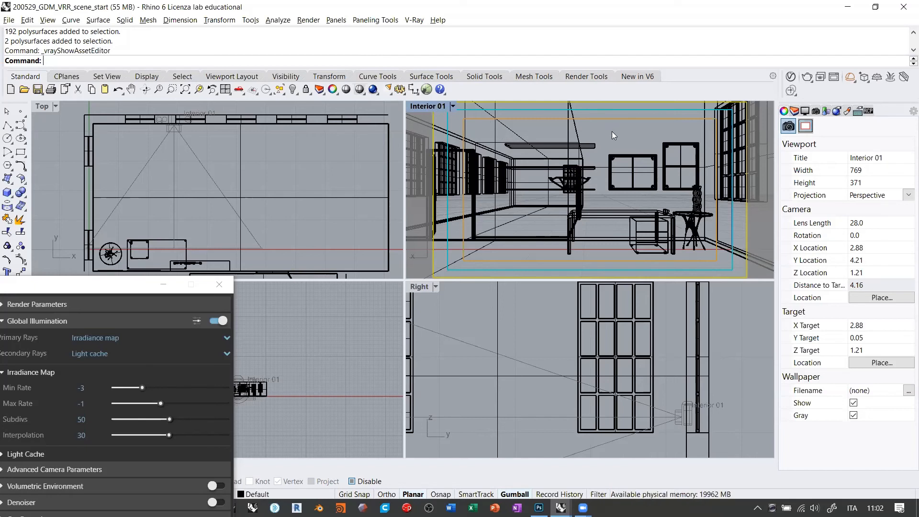
pyautogui.click(816, 111)
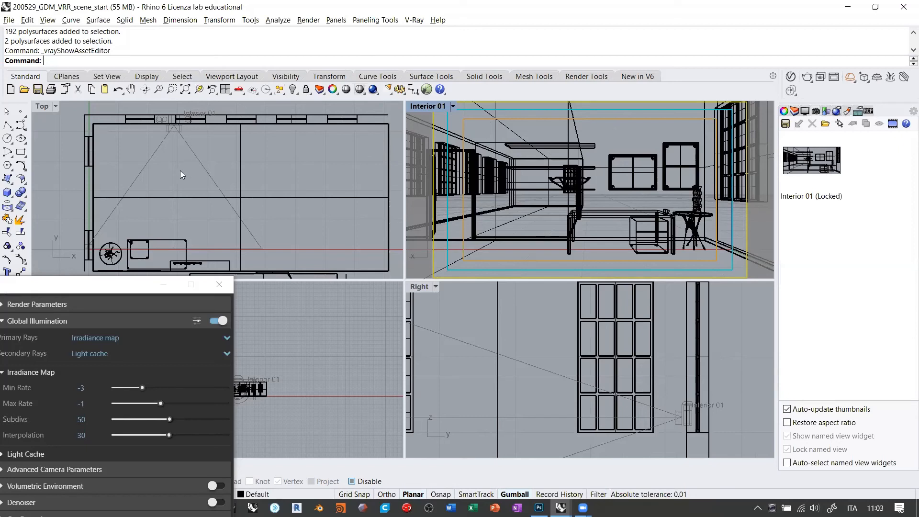
pyautogui.click(806, 164)
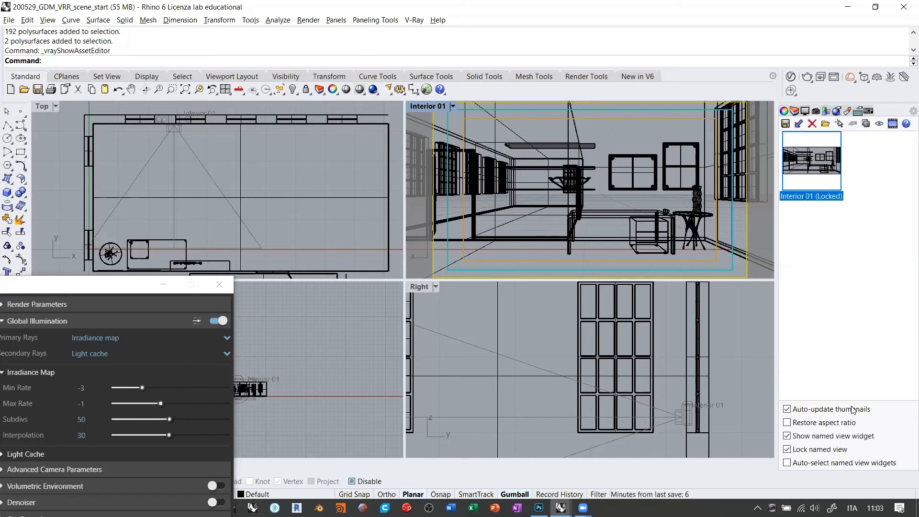
pyautogui.click(819, 453)
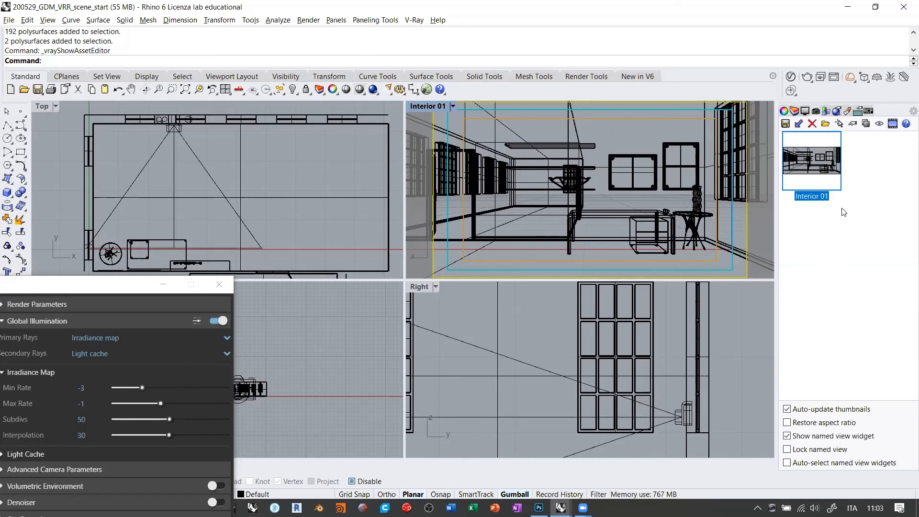
pyautogui.click(848, 233)
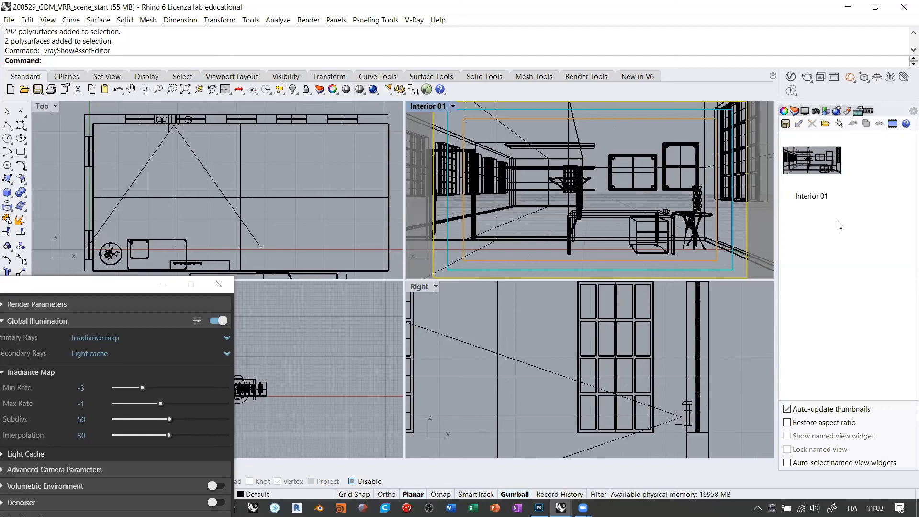
# Save the current viewport as named view Interior 01, replacing the existing one.
pyautogui.click(830, 165)
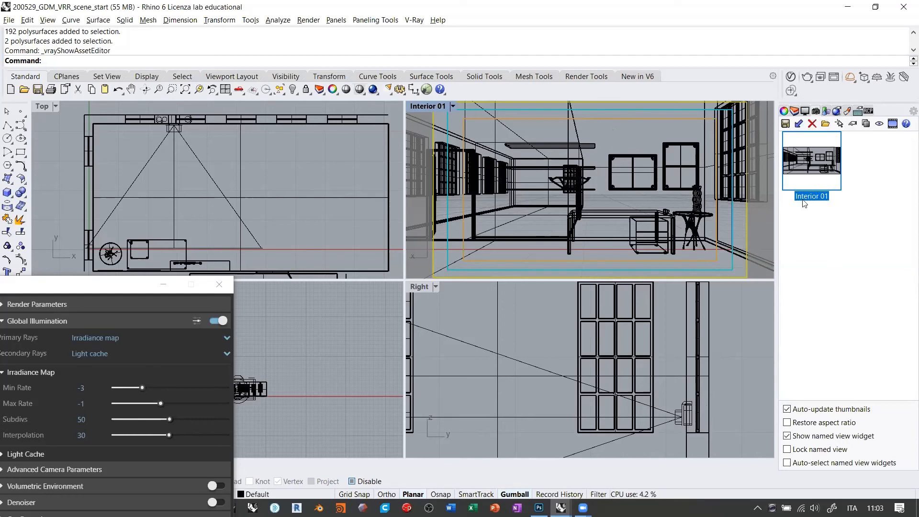
pyautogui.click(785, 124)
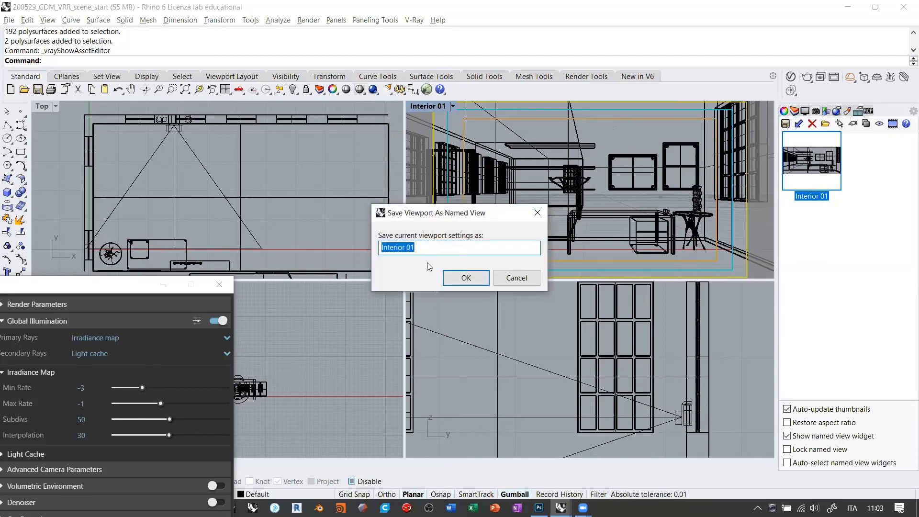
pyautogui.click(466, 278)
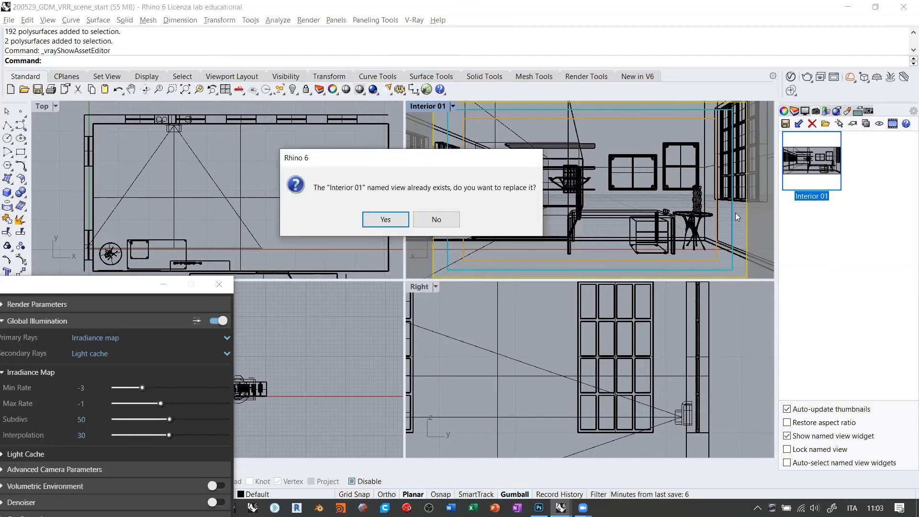
pyautogui.click(383, 219)
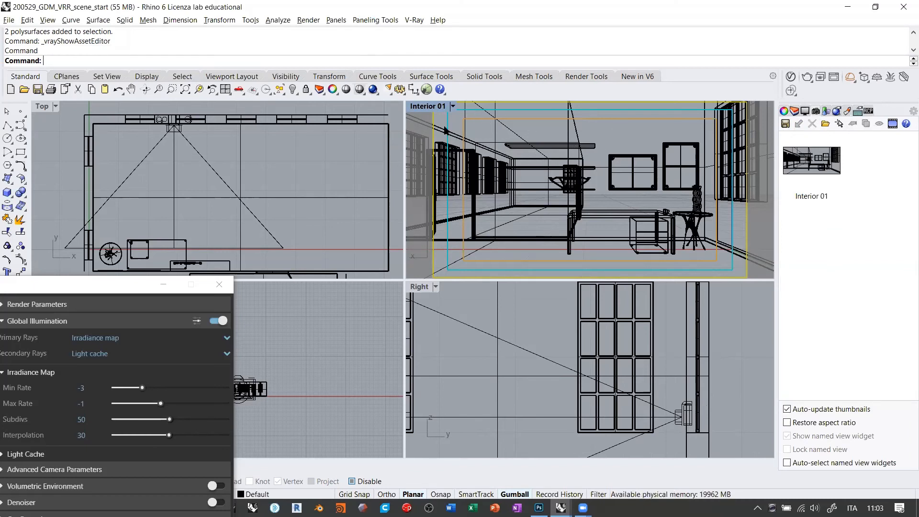
# Lock the Interior 01 named view again and save the scene file.
pyautogui.click(809, 164)
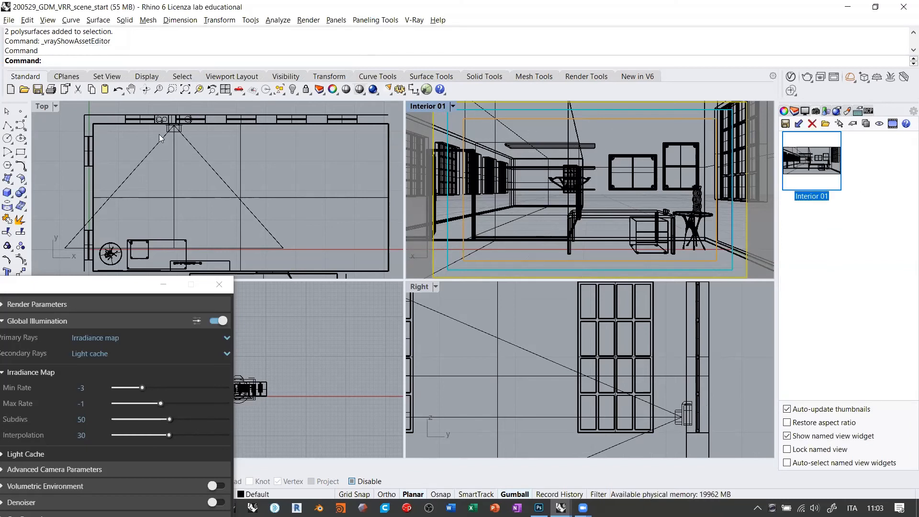
pyautogui.click(799, 450)
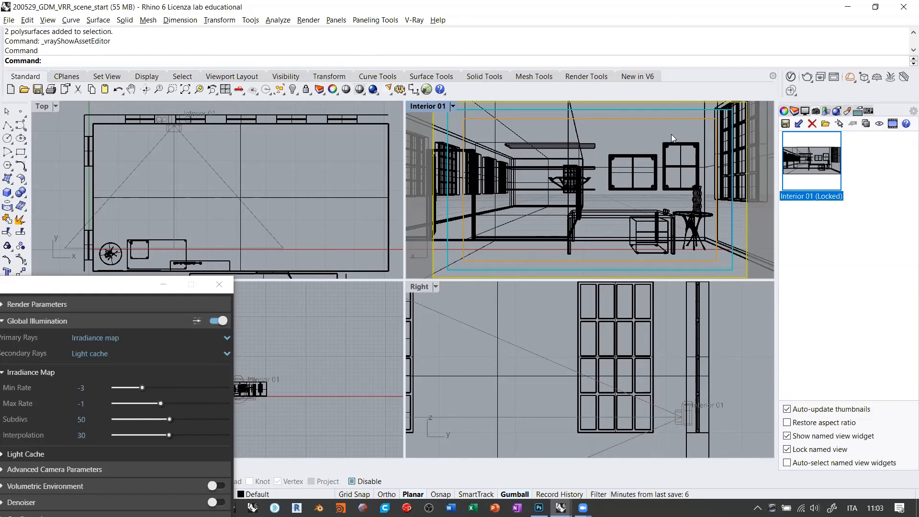
pyautogui.click(37, 89)
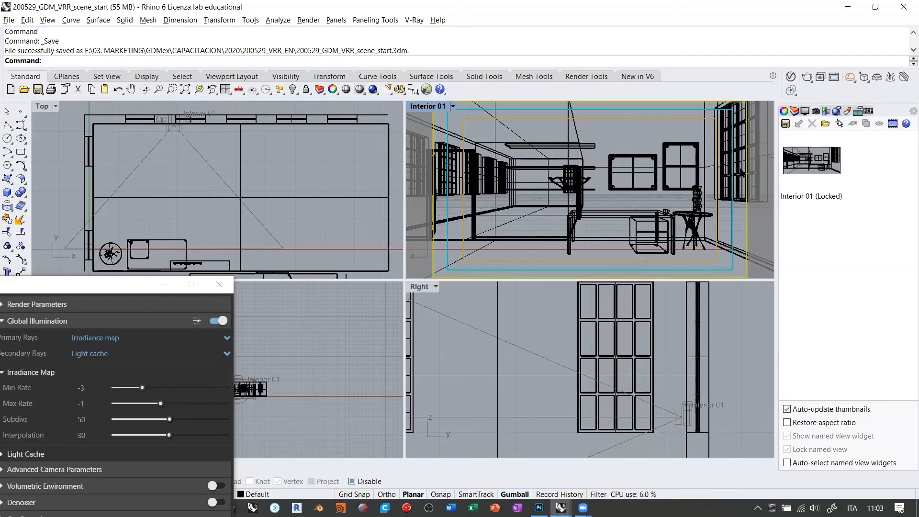
# Bring the whole V-Ray Asset Editor into view beside the Interior 01 viewport and collapse the Irradiance Map settings.
pyautogui.click(125, 290)
pyautogui.moveTo(125, 293); pyautogui.dragTo(353, 67)
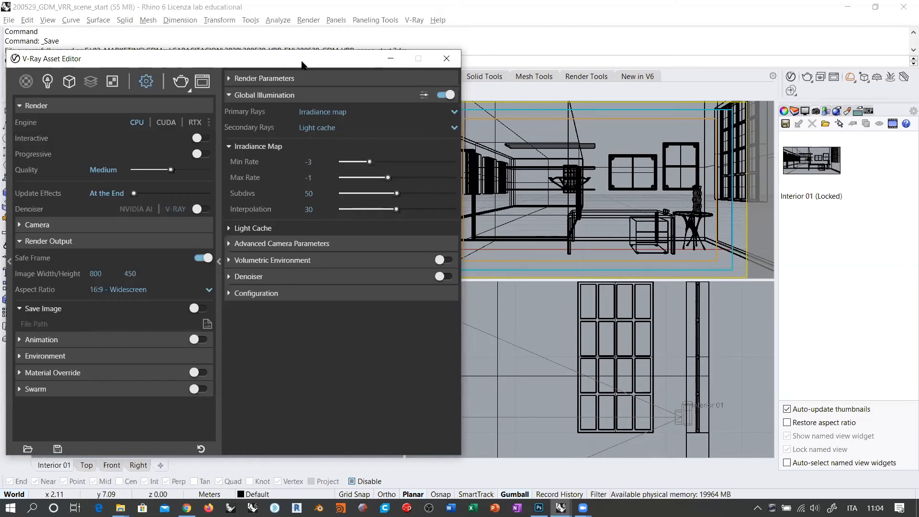
pyautogui.moveTo(301, 62); pyautogui.dragTo(307, 85)
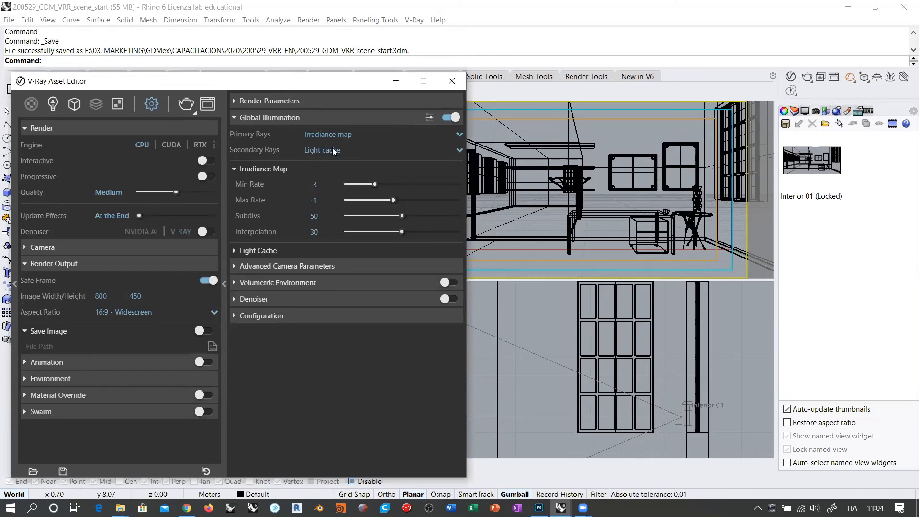
pyautogui.click(259, 169)
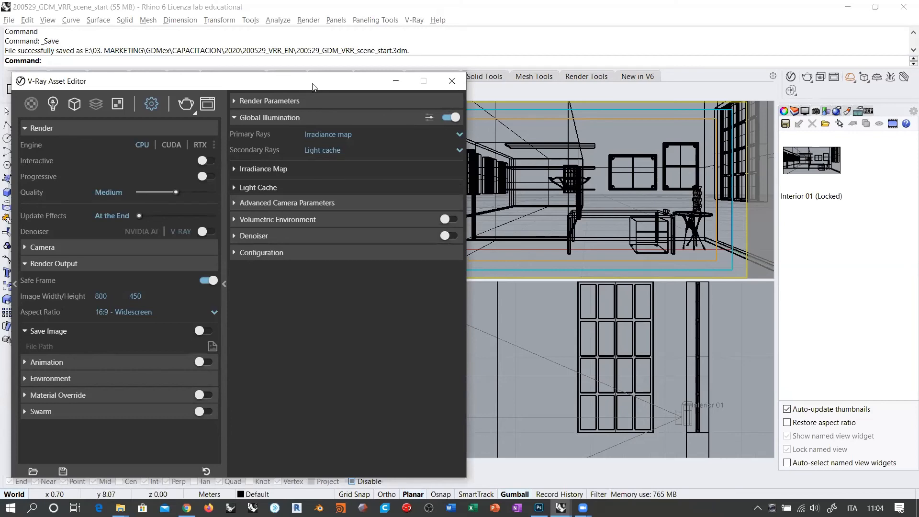
pyautogui.moveTo(306, 82); pyautogui.dragTo(301, 72)
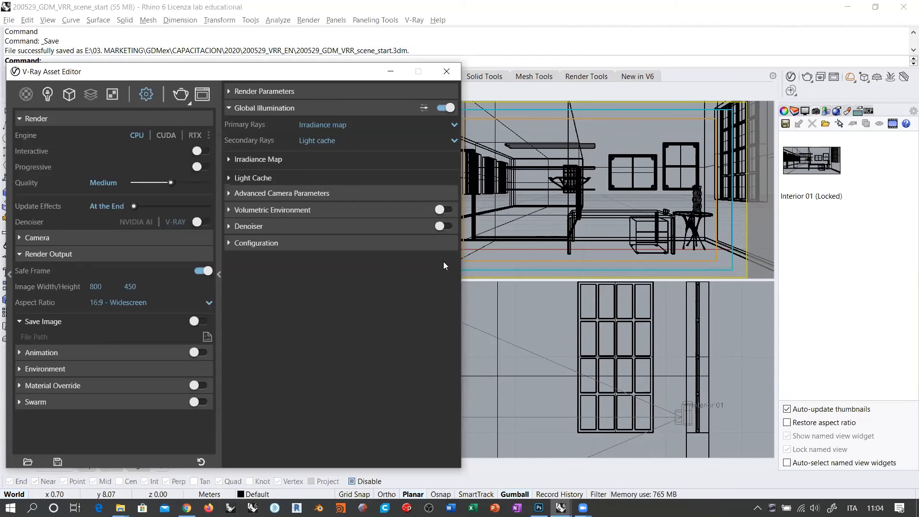
pyautogui.click(616, 131)
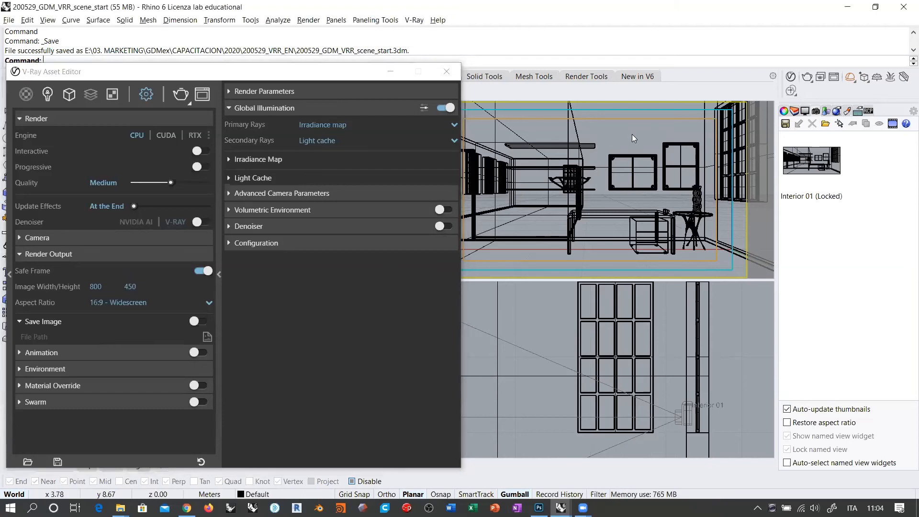
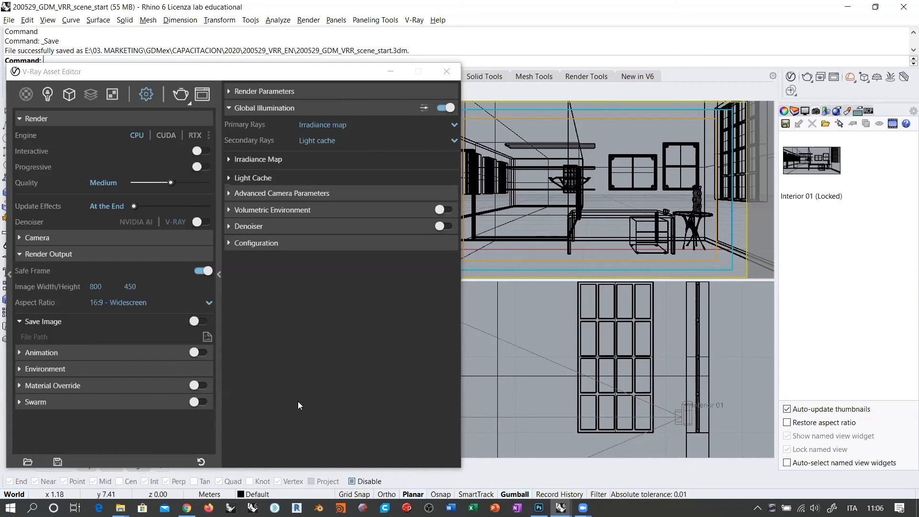
# Enable Material Override in the render settings and show its override color in the 0 to 255 range.
pyautogui.click(197, 385)
pyautogui.click(19, 386)
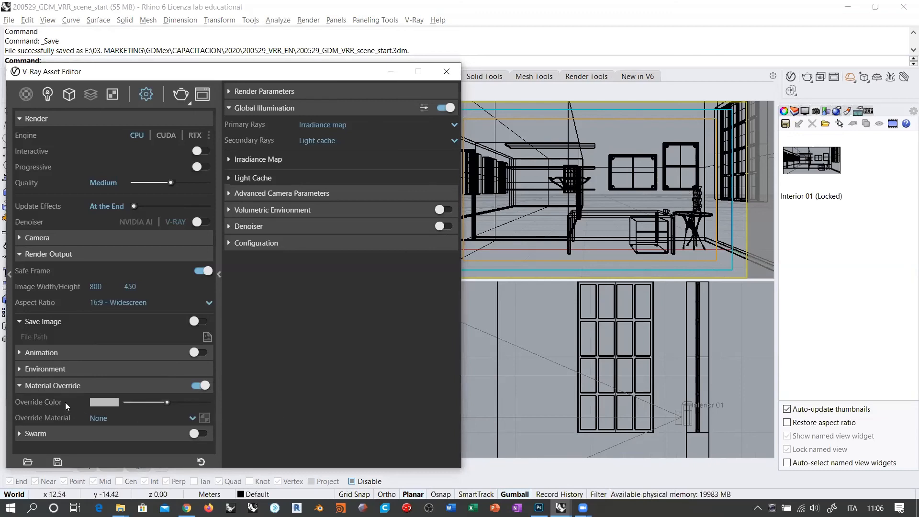
pyautogui.click(104, 402)
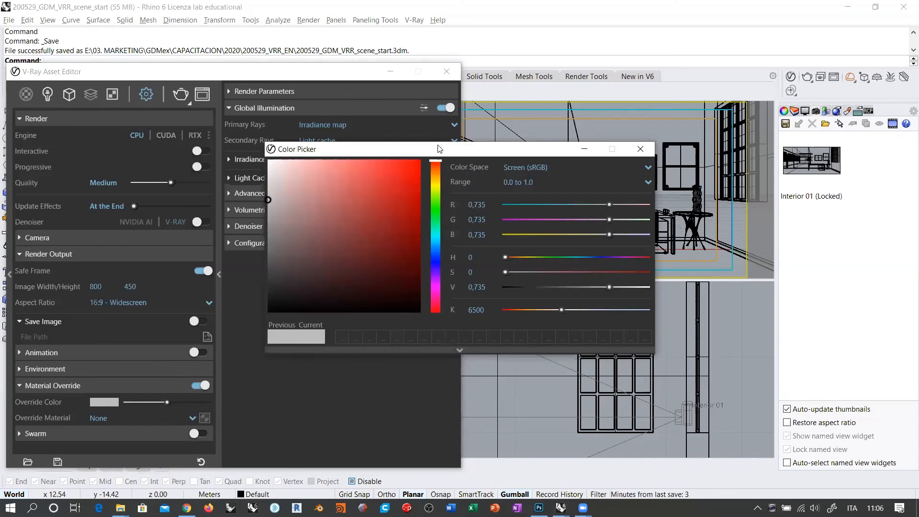
pyautogui.moveTo(438, 149); pyautogui.dragTo(419, 158)
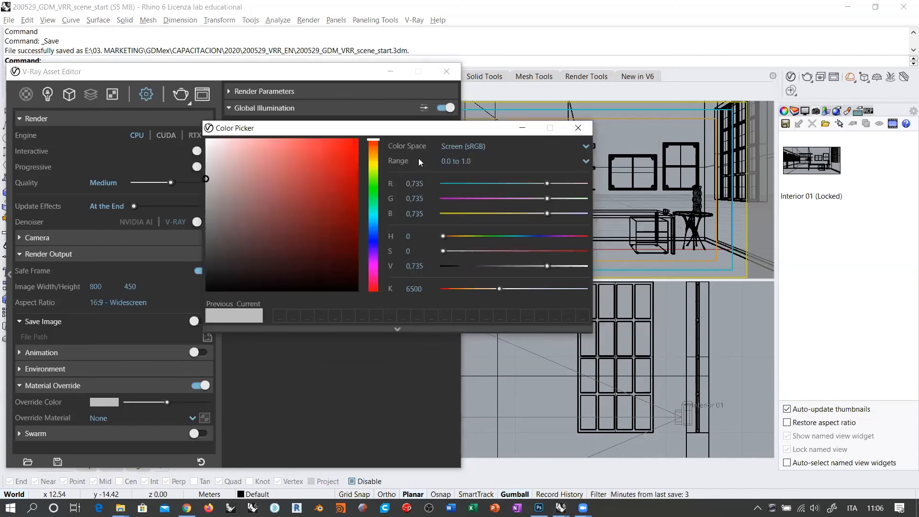
pyautogui.click(466, 162)
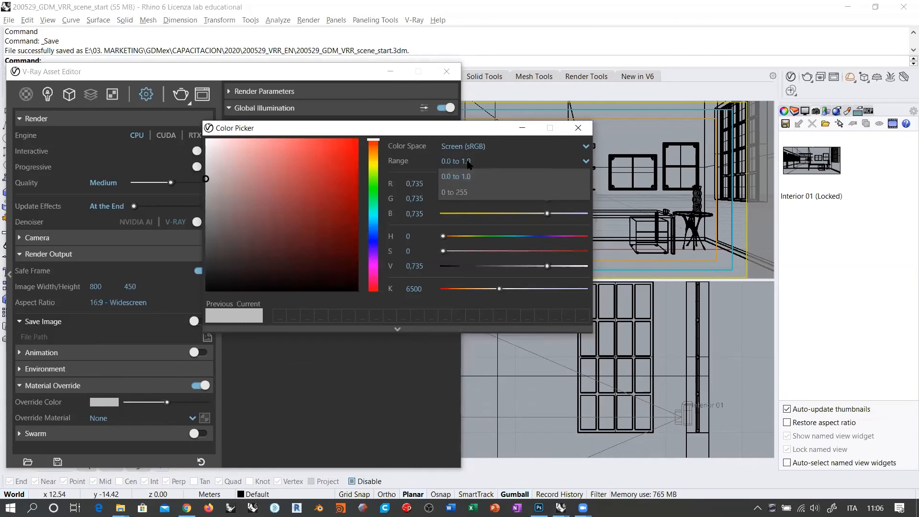
pyautogui.click(456, 191)
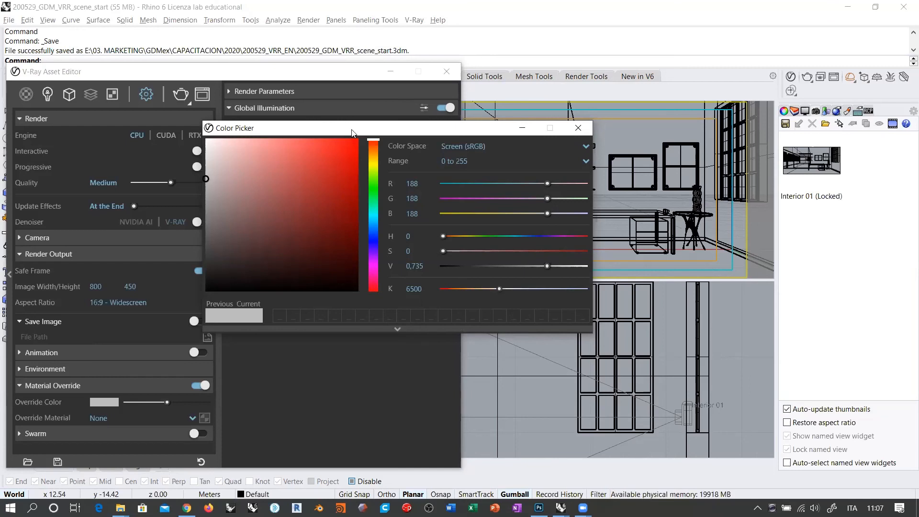
# Try a darker grey of RGB 113 for the override color, return it to RGB 188 and close the color picker.
pyautogui.moveTo(352, 132); pyautogui.dragTo(206, 64)
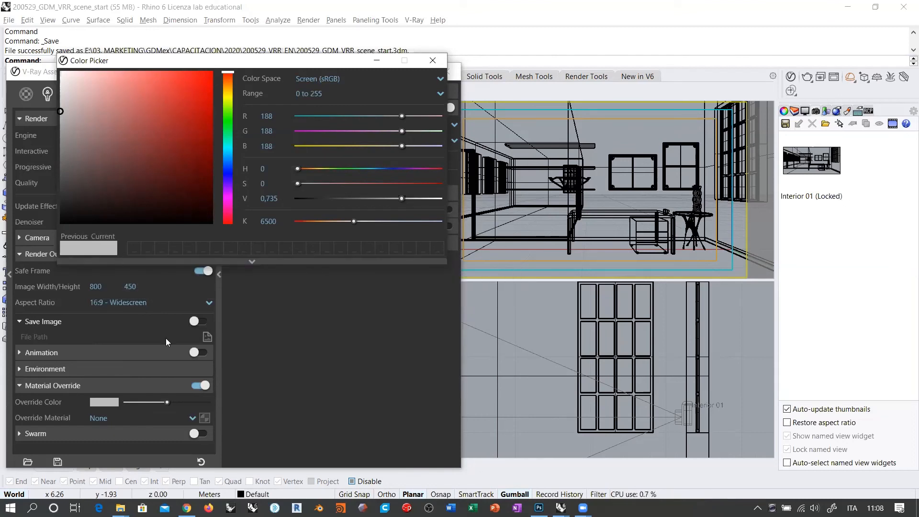
pyautogui.click(396, 200)
pyautogui.moveTo(388, 200); pyautogui.dragTo(360, 202)
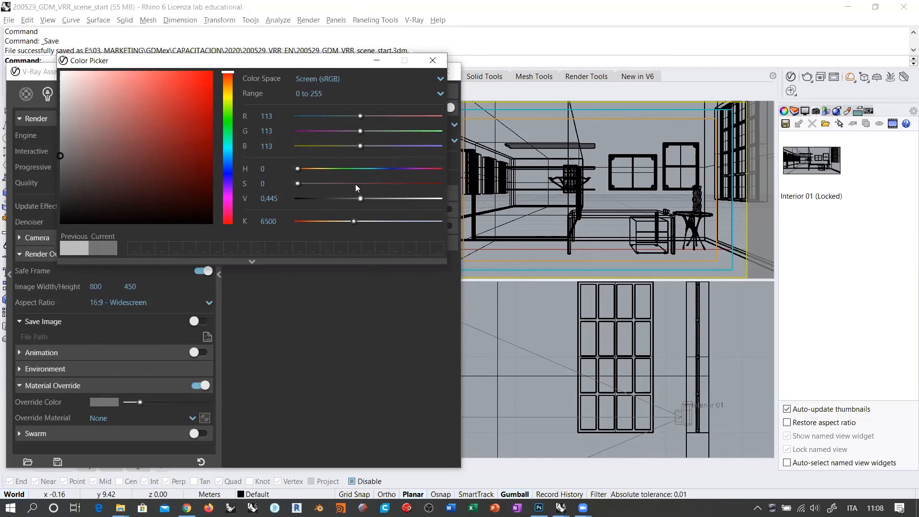
pyautogui.moveTo(361, 198); pyautogui.dragTo(402, 200)
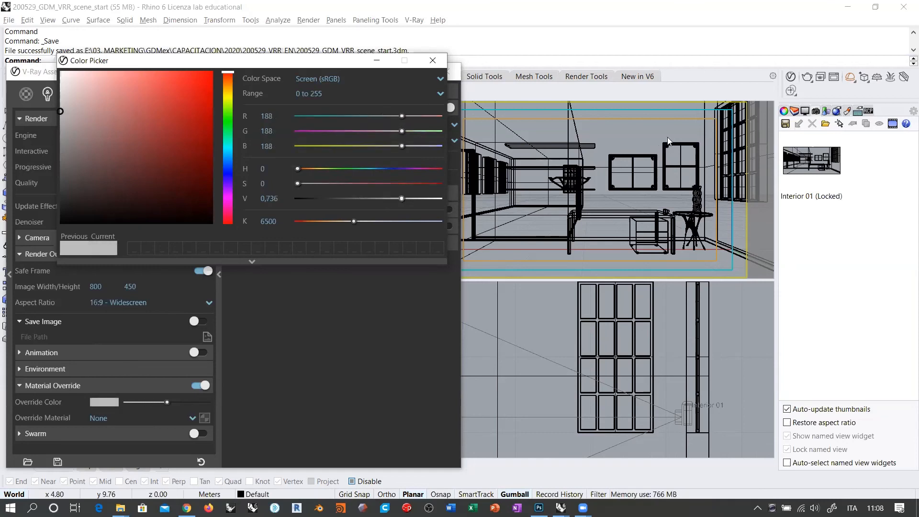
pyautogui.click(432, 61)
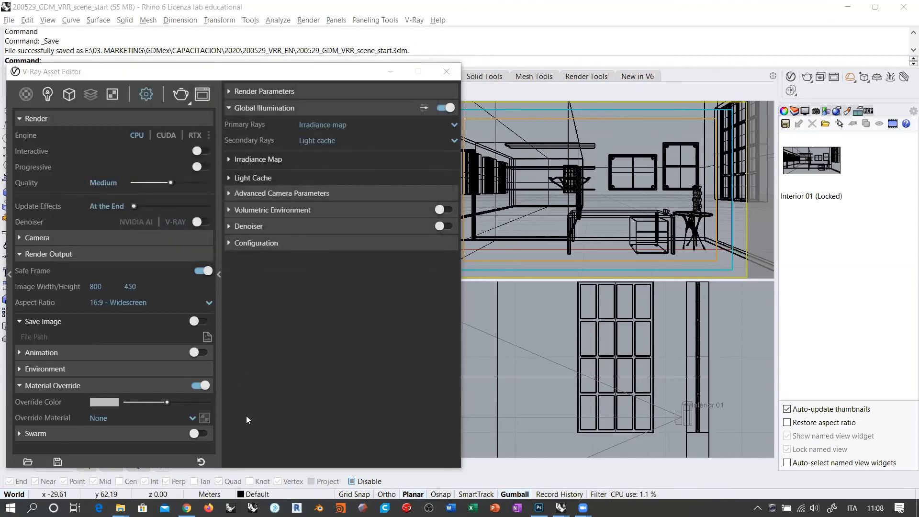
# Expand the Environment render settings, move the V-Ray Asset Editor lower to uncover the toolbar and save the scene file.
pyautogui.click(611, 137)
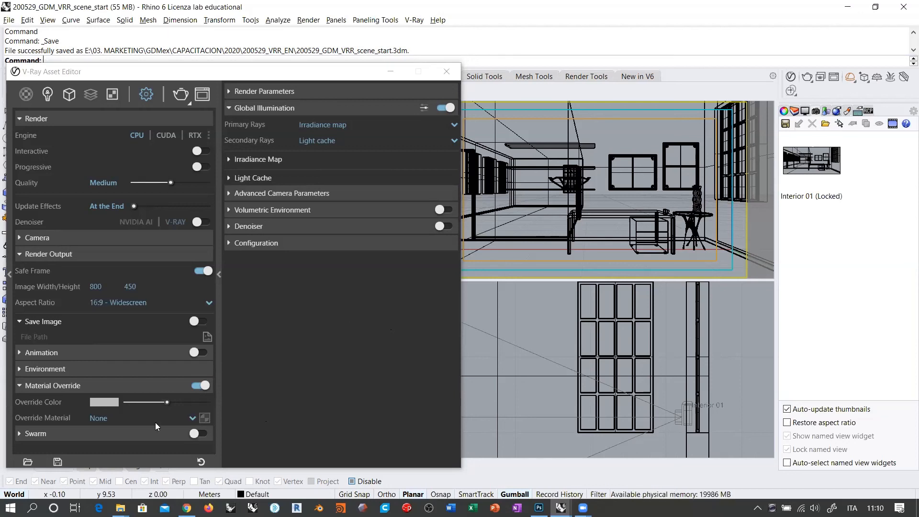
pyautogui.moveTo(71, 416)
pyautogui.click(43, 368)
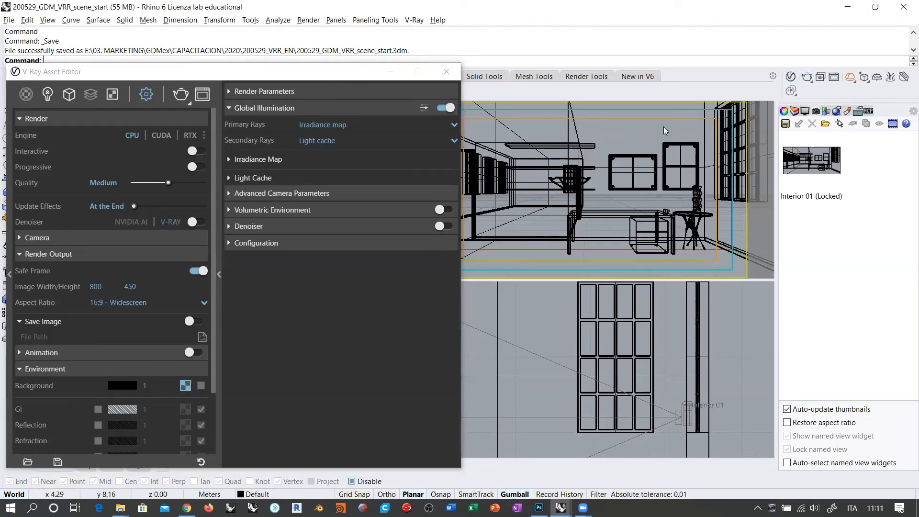
pyautogui.click(48, 84)
pyautogui.moveTo(74, 72); pyautogui.dragTo(74, 128)
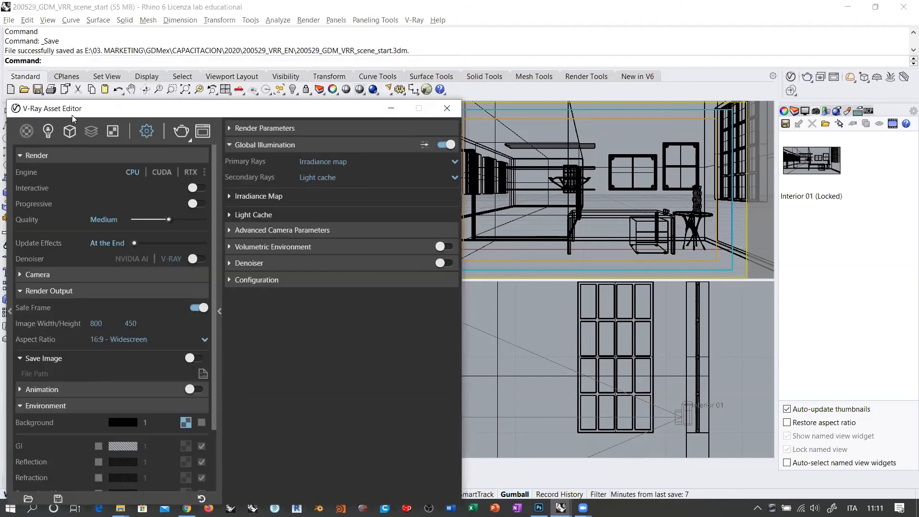
pyautogui.click(37, 89)
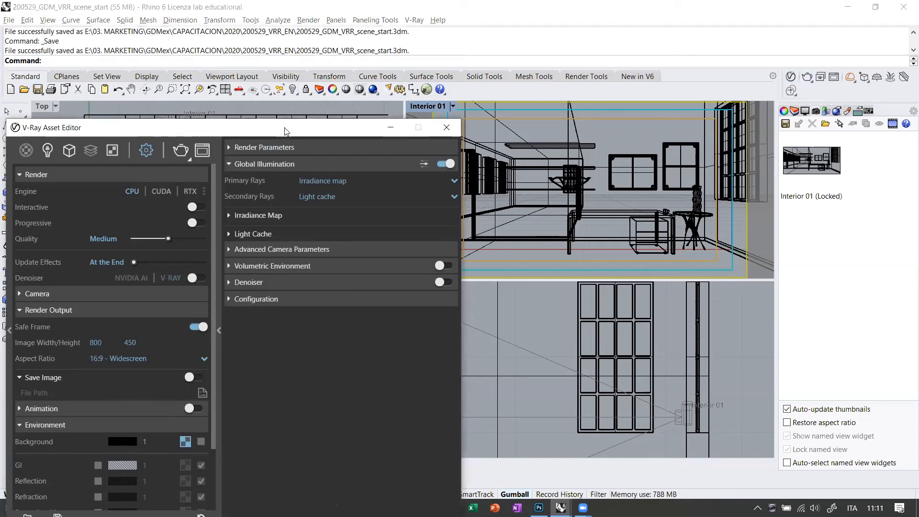
# Start a production test render of the unlit Interior 01 view and close the frame buffer and the Asset Editor.
pyautogui.click(807, 76)
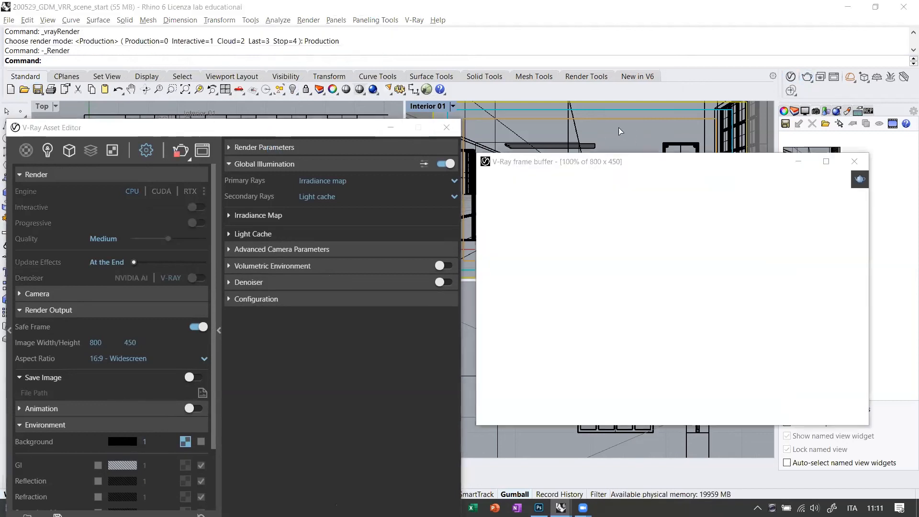
pyautogui.moveTo(623, 156); pyautogui.dragTo(573, 131)
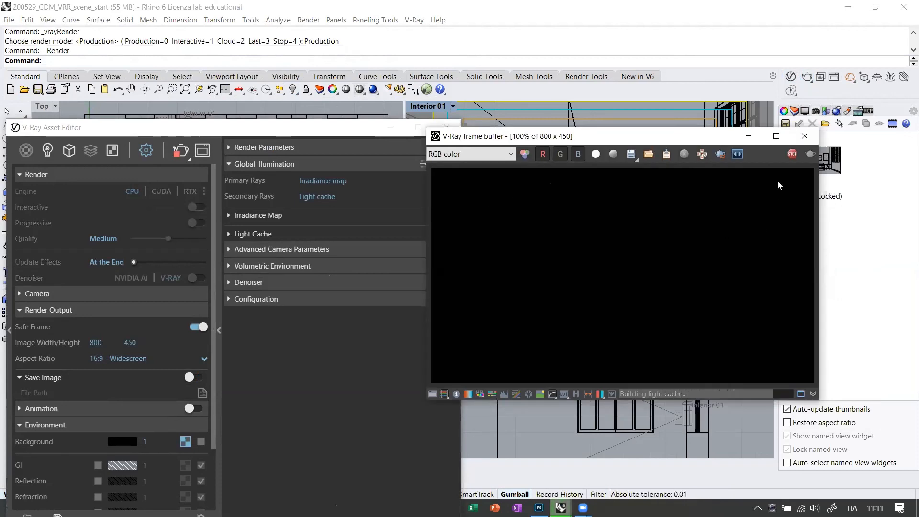
pyautogui.click(805, 136)
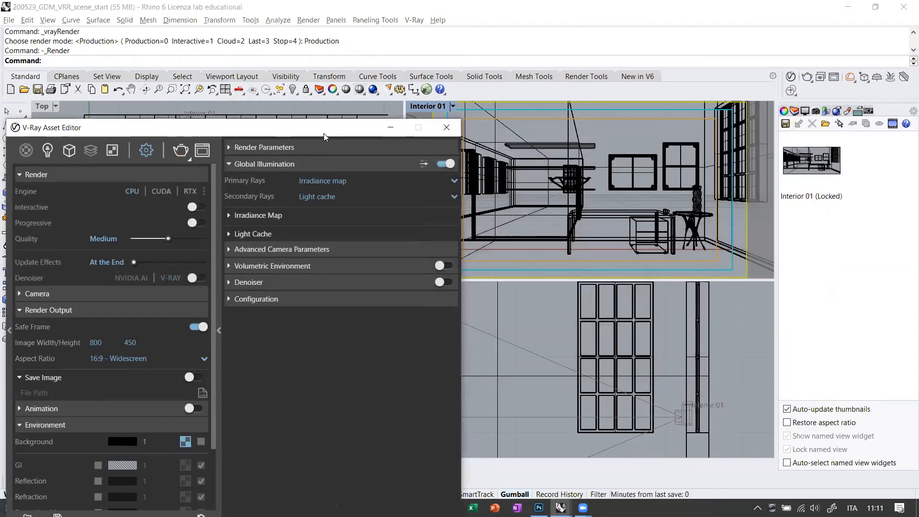
pyautogui.moveTo(348, 128); pyautogui.dragTo(354, 93)
pyautogui.click(576, 154)
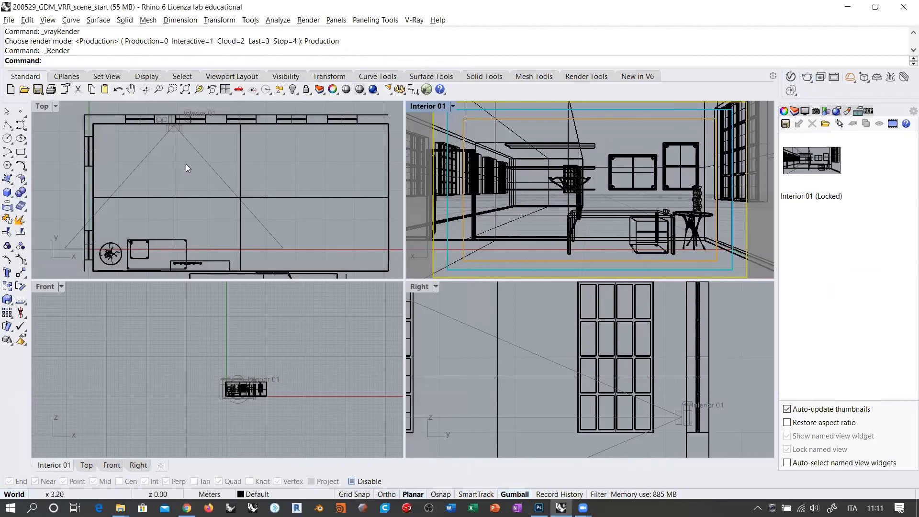
# Identify the side-wall window nearest the Interior 01 camera in the Top and Right views by selecting its frame.
pyautogui.click(124, 168)
pyautogui.scroll(5, 90, 155)
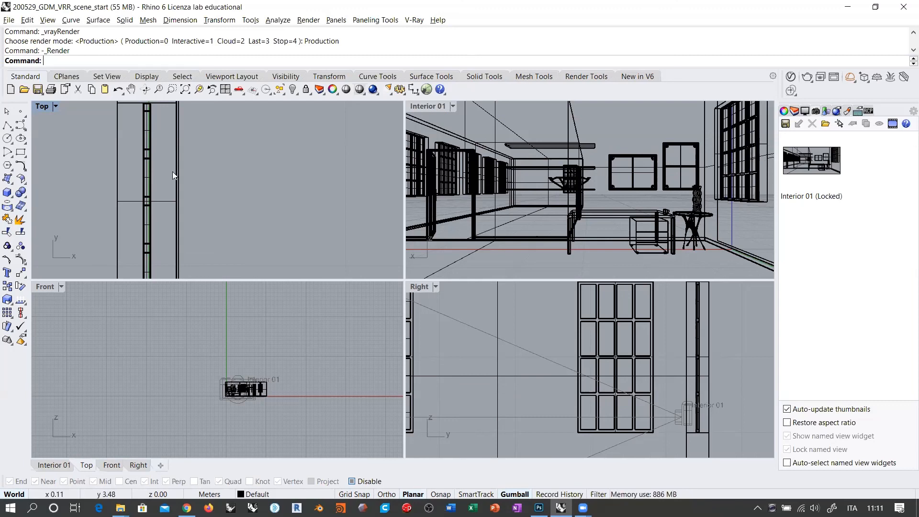
pyautogui.scroll(-2, 139, 164)
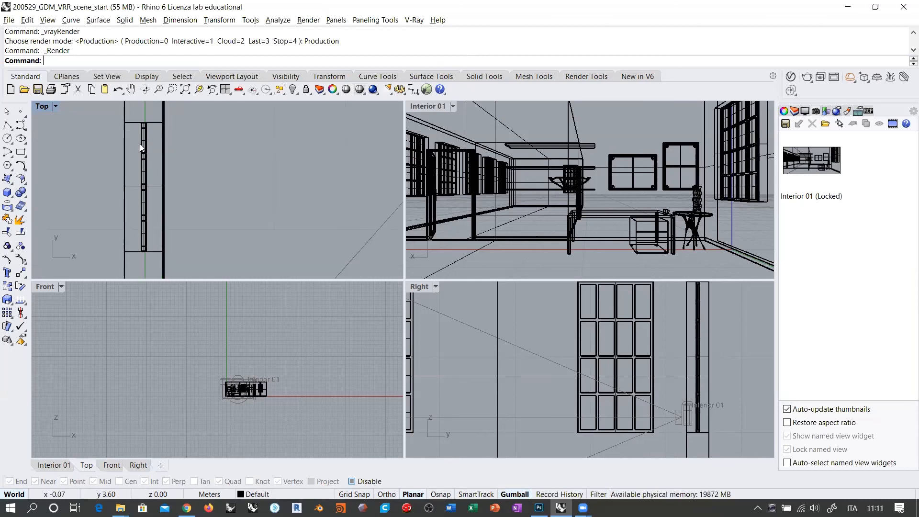
pyautogui.moveTo(136, 109); pyautogui.dragTo(151, 264)
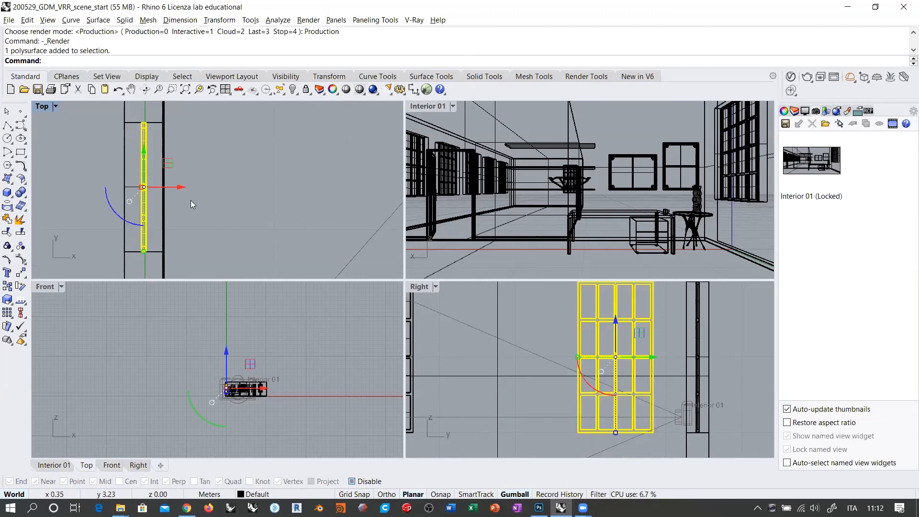
pyautogui.click(190, 200)
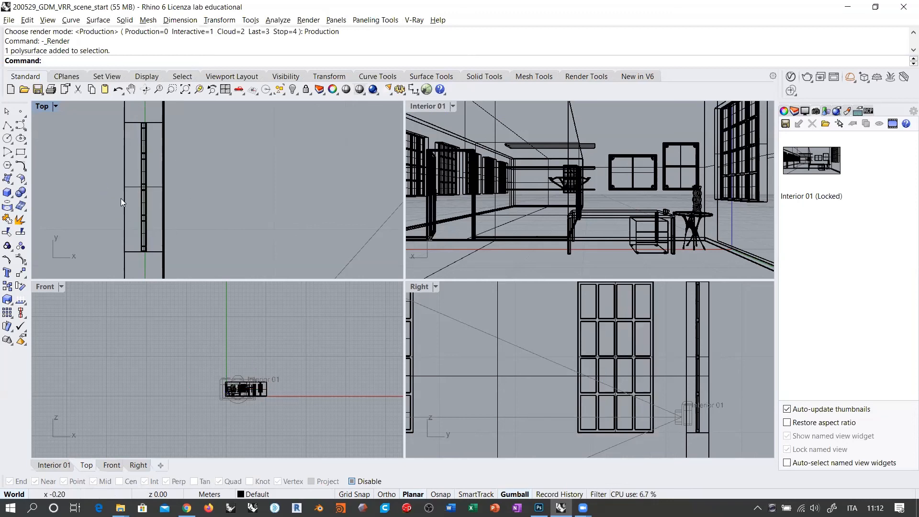
pyautogui.moveTo(555, 349); pyautogui.dragTo(648, 358, button='right')
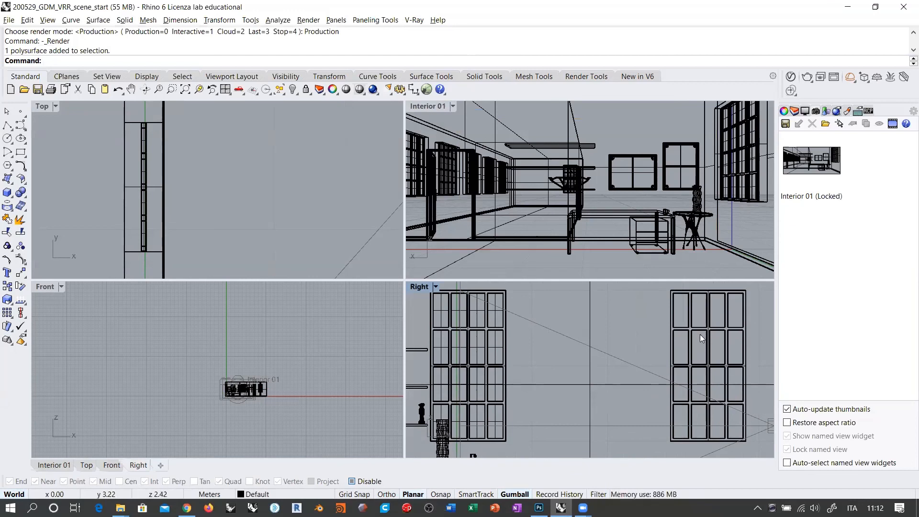
pyautogui.moveTo(593, 335); pyautogui.dragTo(585, 370, button='right')
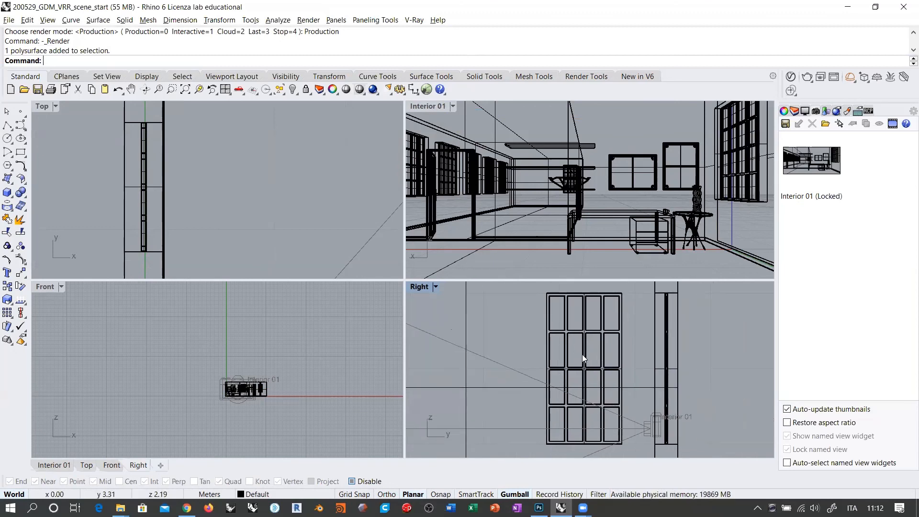
# Draw a V-Ray rectangle light about 1.17 × 2.16 m around the side-wall window in the Right view.
pyautogui.click(853, 79)
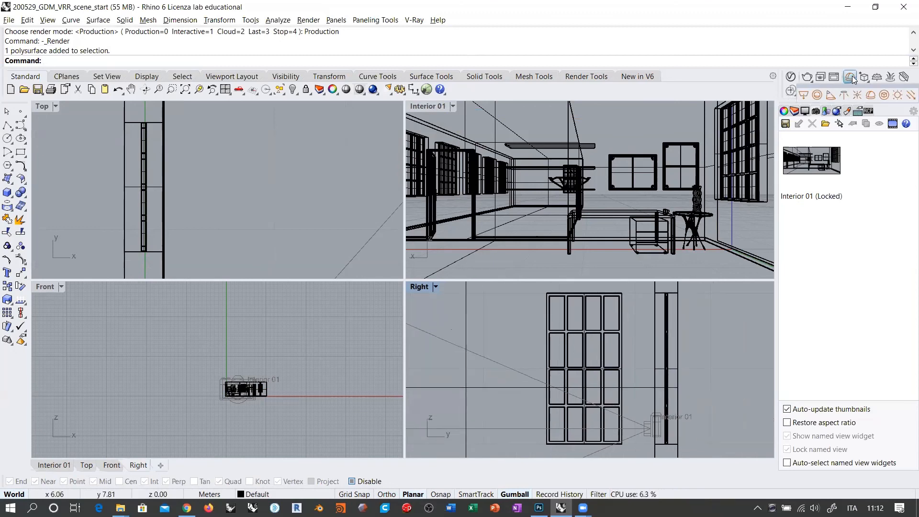
pyautogui.click(804, 96)
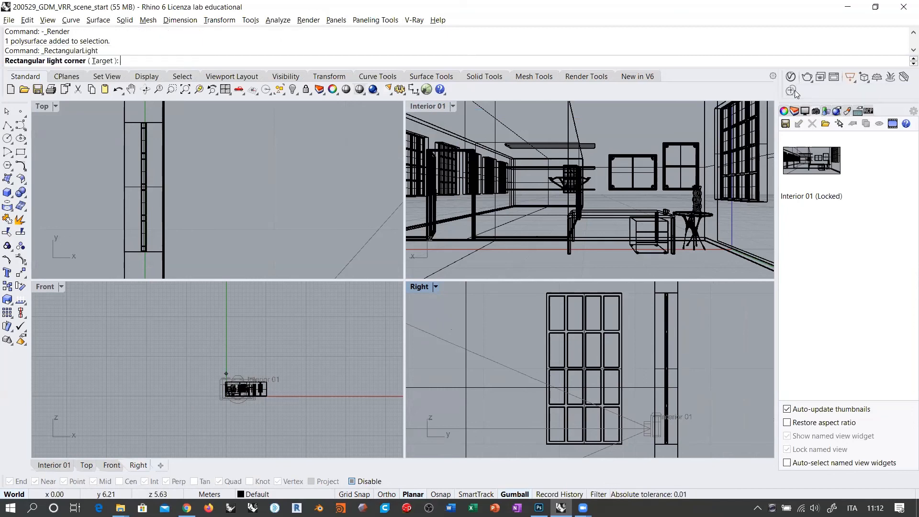
pyautogui.click(540, 449)
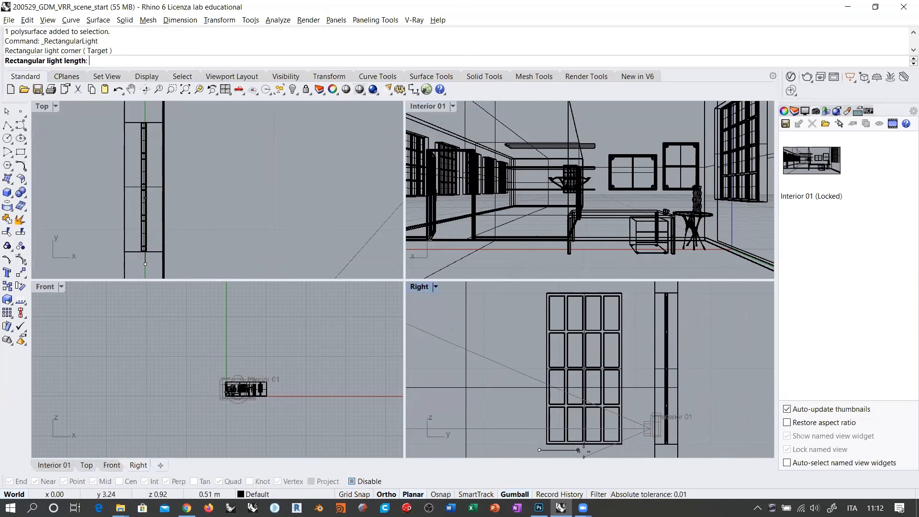
pyautogui.click(627, 450)
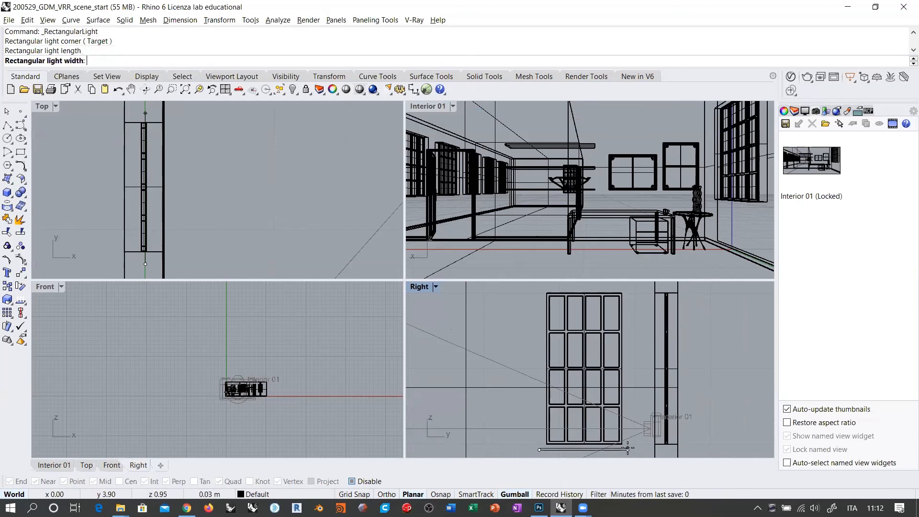
pyautogui.click(629, 287)
# Move the new rectangle light outside the room, in front of the side-wall window, in the Top view.
pyautogui.moveTo(183, 188); pyautogui.dragTo(254, 174, button='right')
pyautogui.moveTo(243, 174); pyautogui.dragTo(154, 169)
pyautogui.scroll(-5, 155, 169)
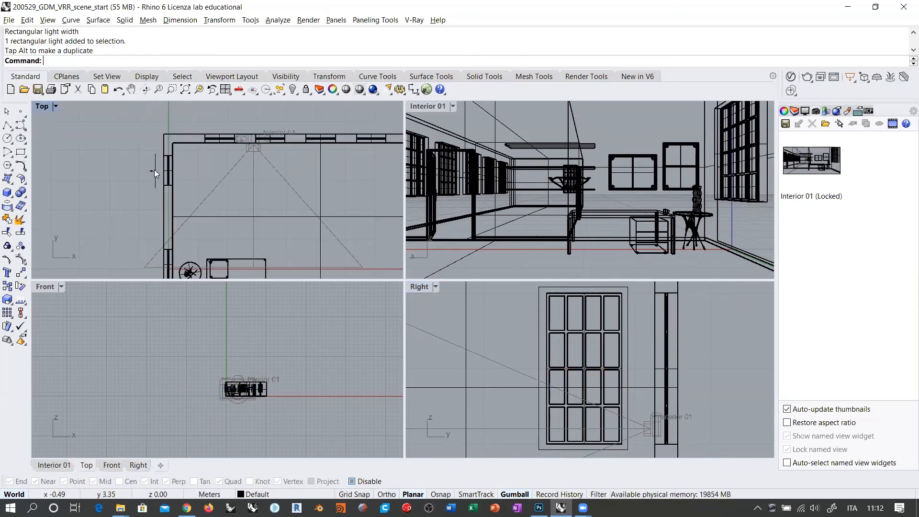
pyautogui.scroll(-2, 126, 168)
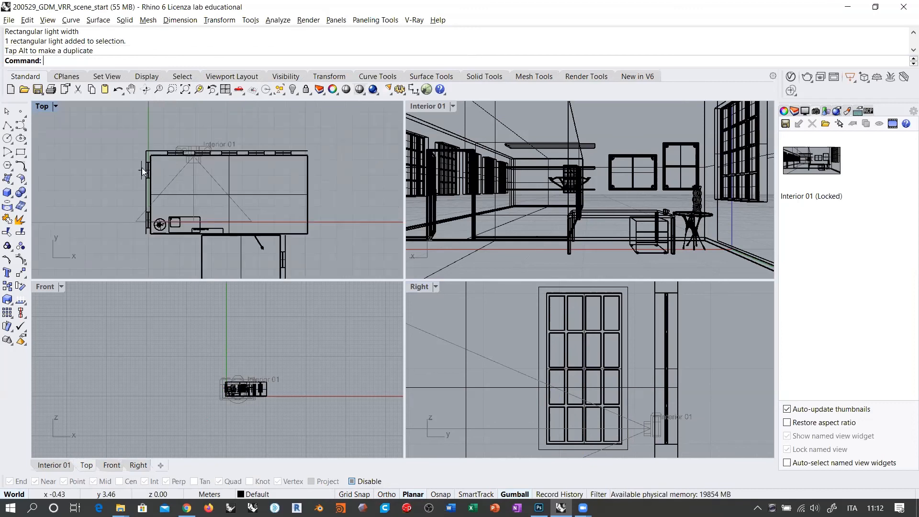
pyautogui.scroll(6, 143, 167)
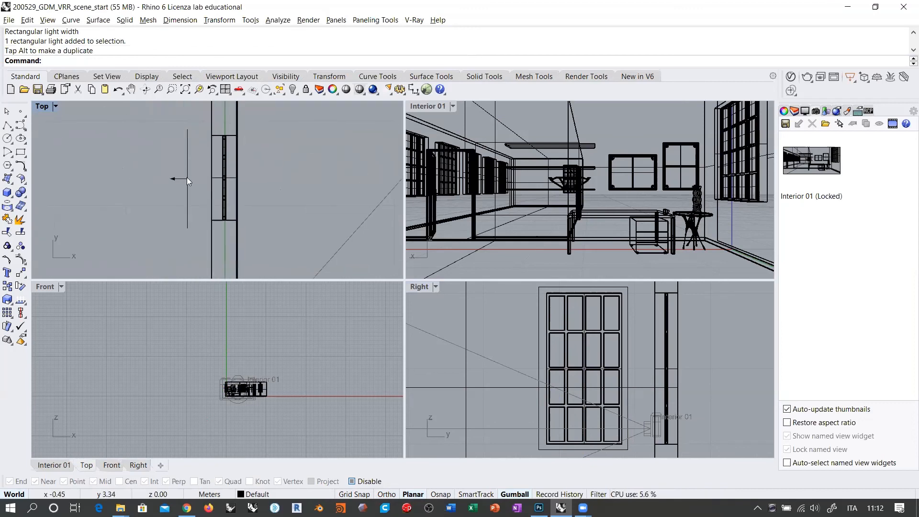
# Rotate the rectangle light 180° in the Top view to point it through the window into the room.
pyautogui.click(187, 177)
pyautogui.write('90')
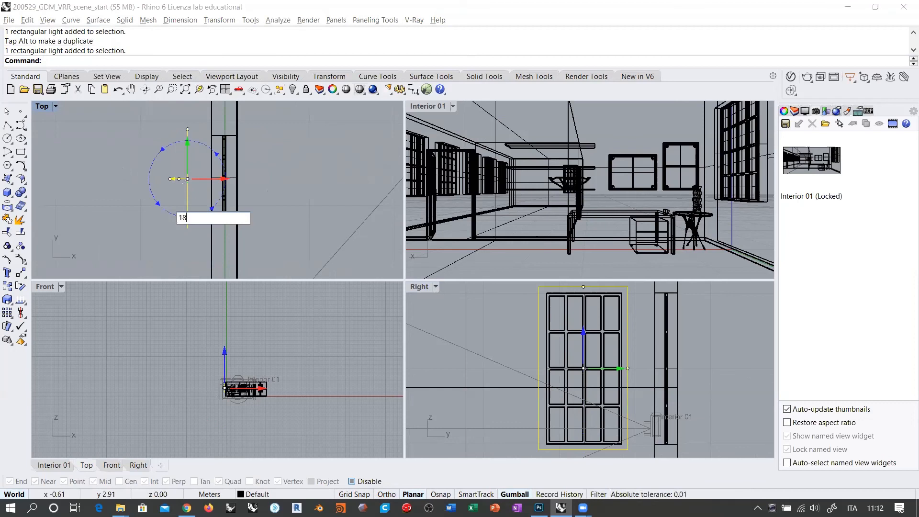
pyautogui.press('Return')
pyautogui.click(158, 182)
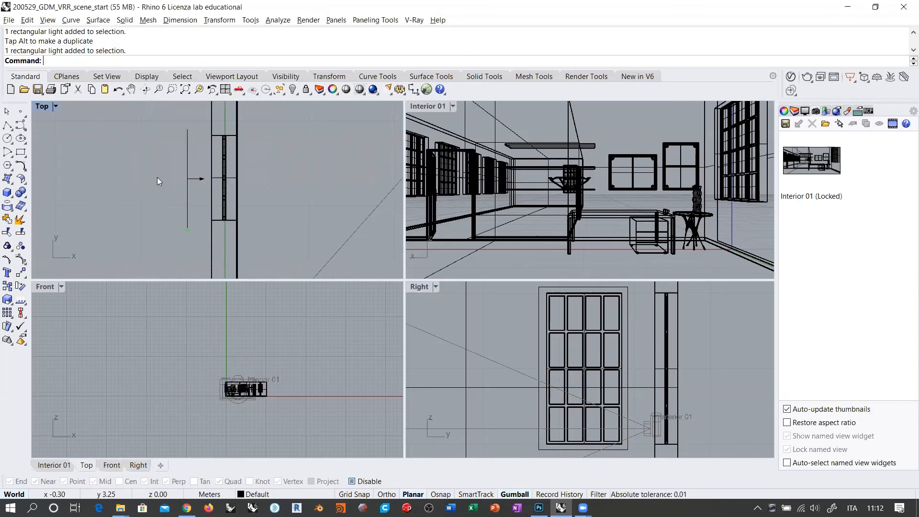
pyautogui.moveTo(197, 178); pyautogui.dragTo(157, 174, button='right')
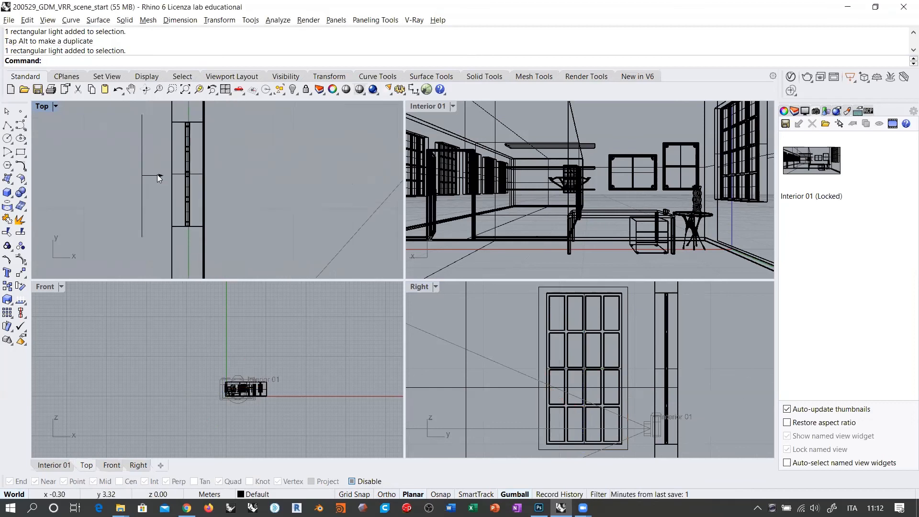
# Move the rectangle light toward the room, placing it just outside the outer face of the window wall.
pyautogui.click(157, 174)
pyautogui.moveTo(178, 176); pyautogui.dragTo(207, 177)
pyautogui.click(245, 174)
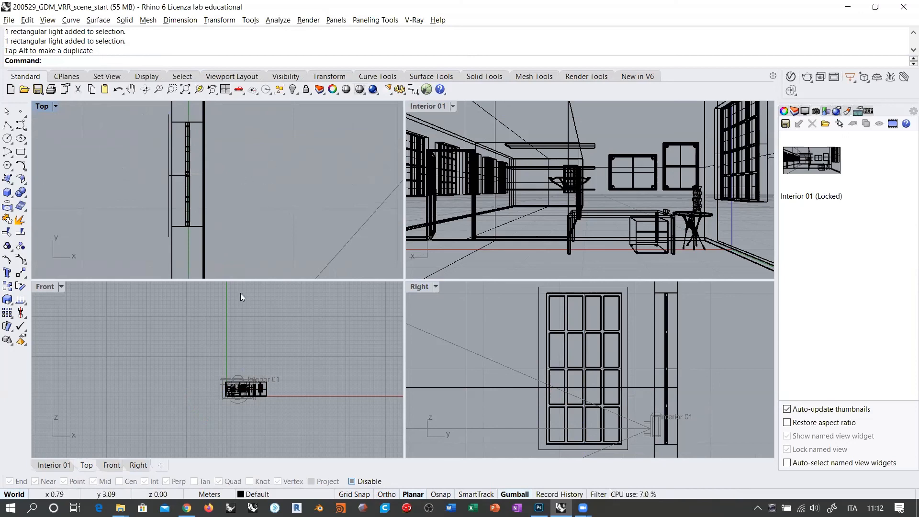
pyautogui.moveTo(236, 415); pyautogui.dragTo(237, 405, button='right')
pyautogui.click(168, 216)
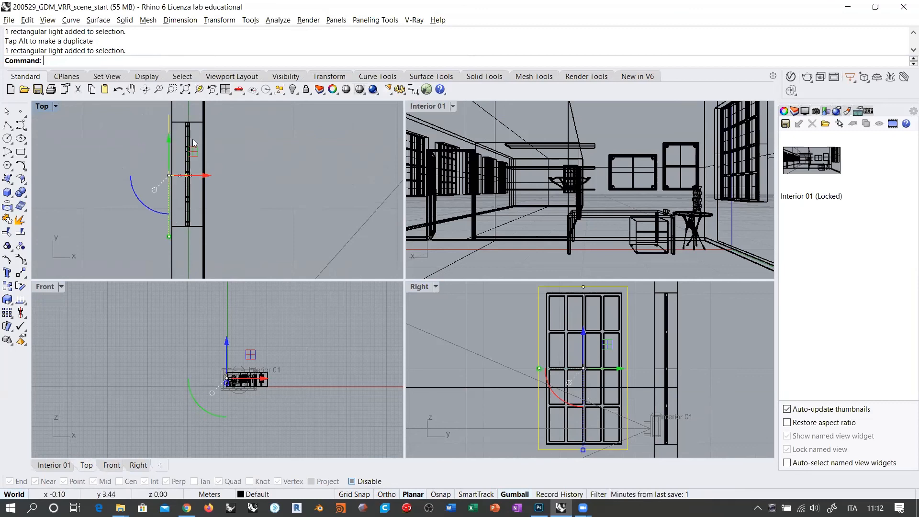
# Make Interior 01 the active view, save the scene file and start a production render.
pyautogui.click(526, 115)
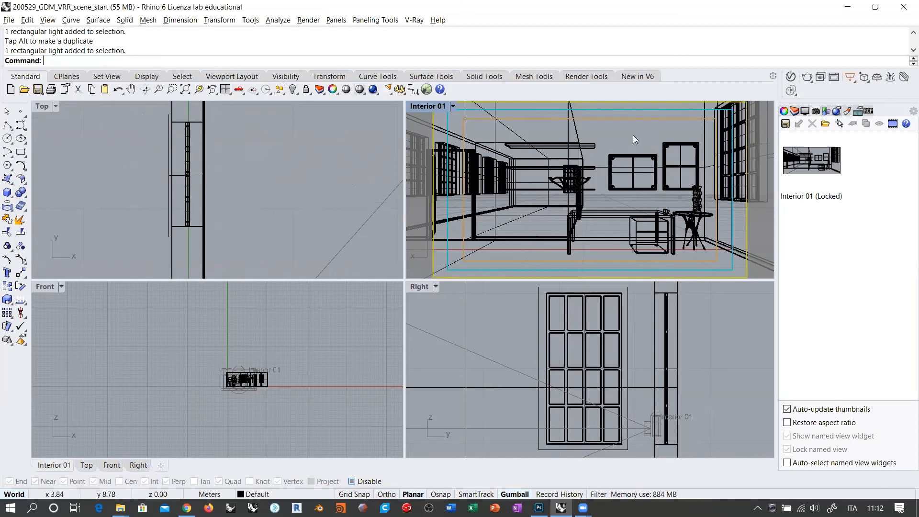
pyautogui.click(37, 89)
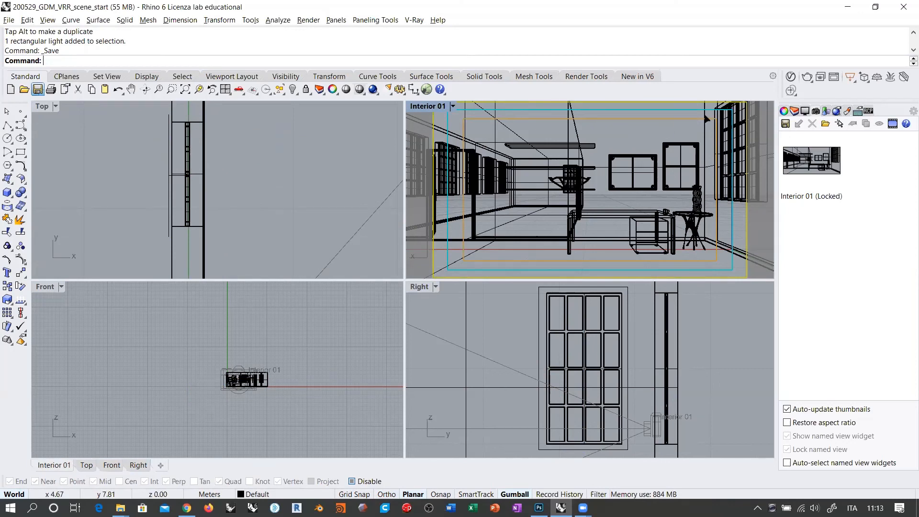
pyautogui.click(807, 78)
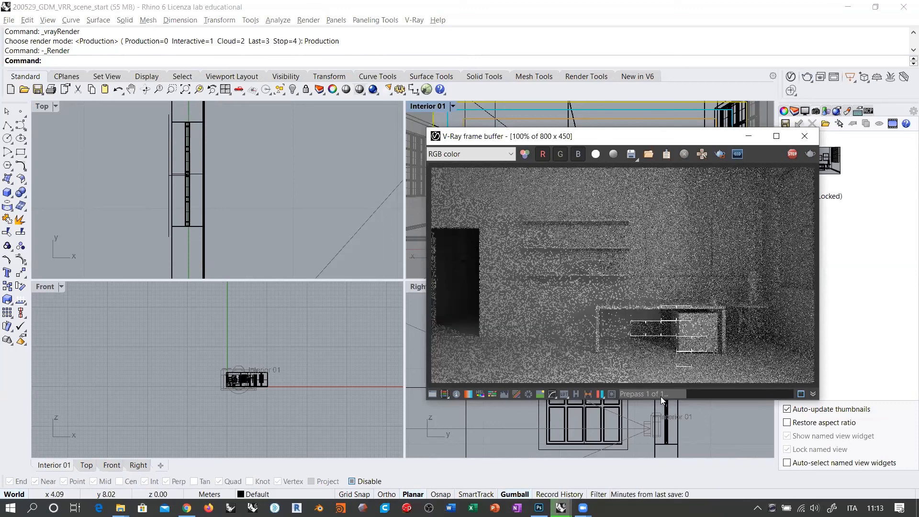
# Check the rectangle light's parameters in the V-Ray Asset Editor and return to the render settings while the image renders.
pyautogui.click(790, 78)
pyautogui.click(47, 77)
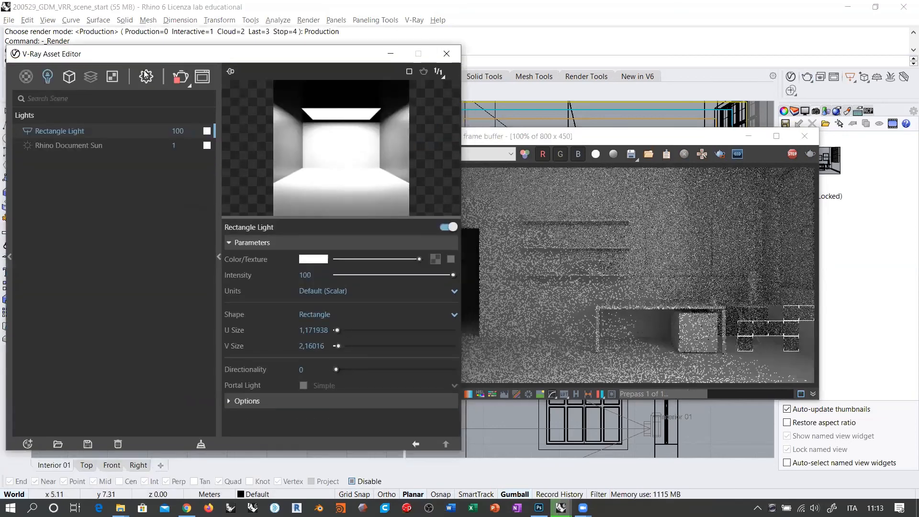
pyautogui.click(146, 75)
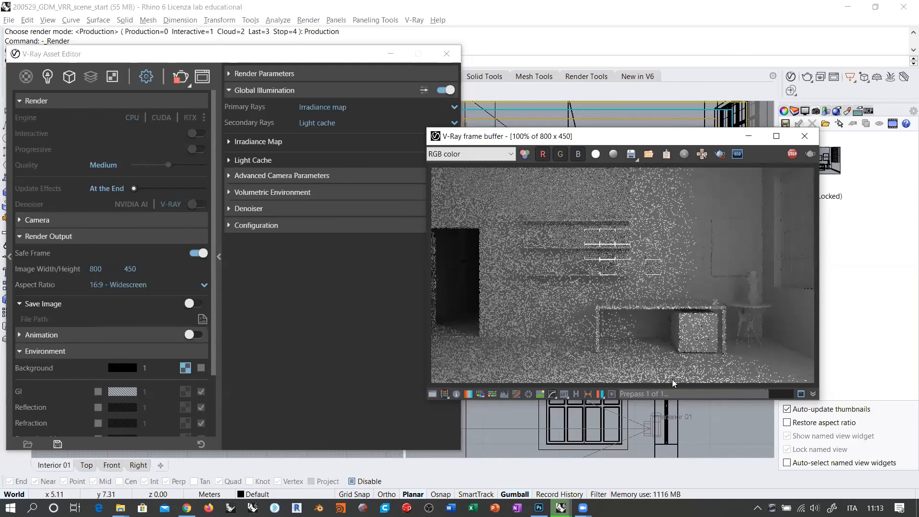
pyautogui.click(372, 173)
pyautogui.click(618, 197)
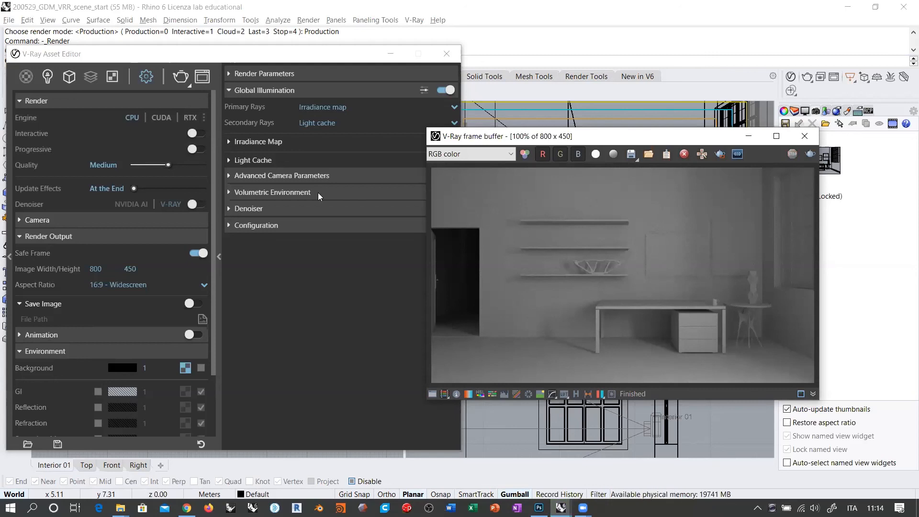
# Expand the Irradiance Map settings and move the frame buffer beside the Asset Editor to view both together.
pyautogui.click(258, 142)
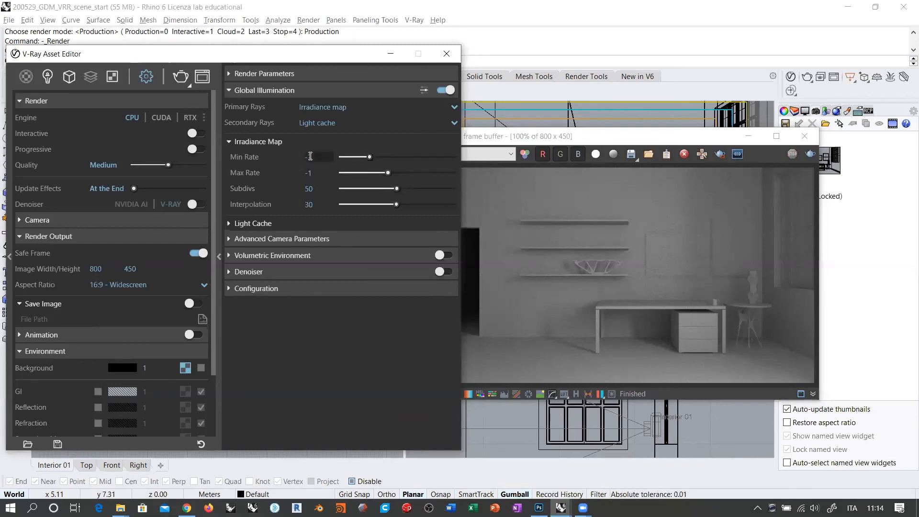
pyautogui.click(632, 254)
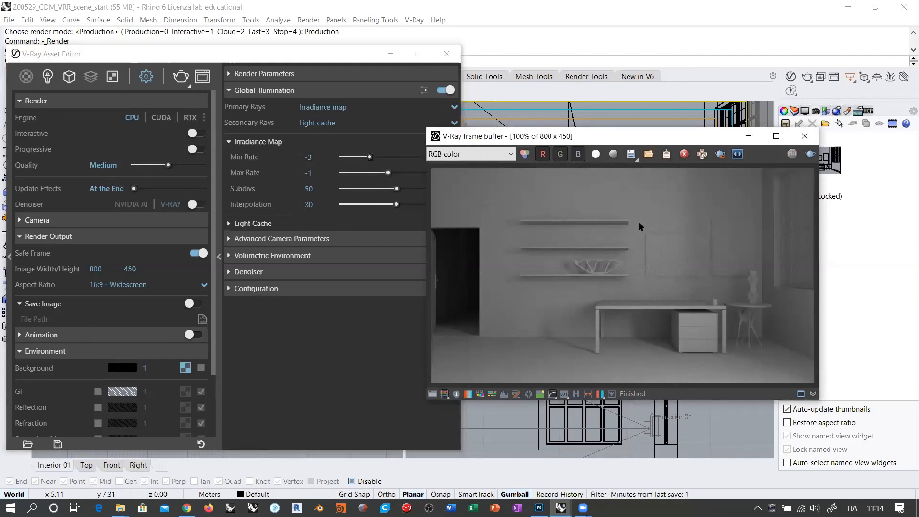
pyautogui.moveTo(649, 141); pyautogui.dragTo(679, 146)
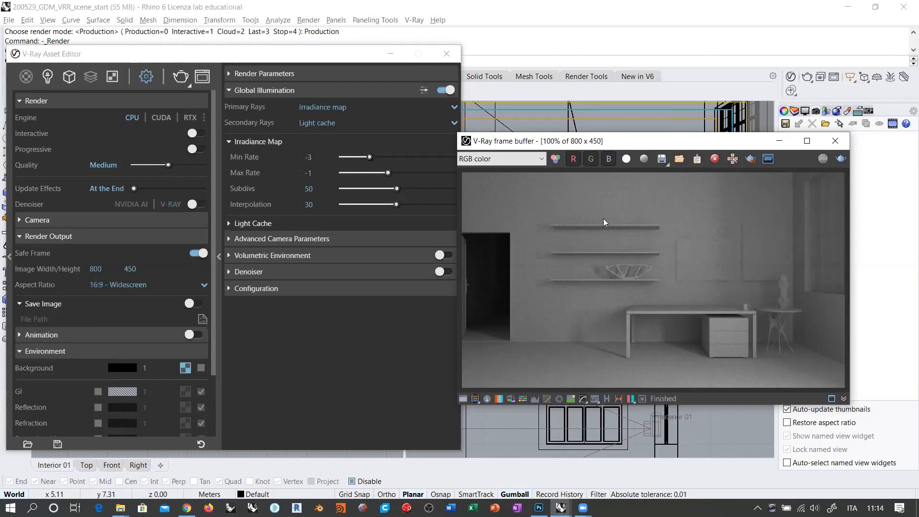
# Set the Irradiance Map Max Rate to -3 and start a new production render of the Interior 01 view.
pyautogui.doubleClick(319, 173)
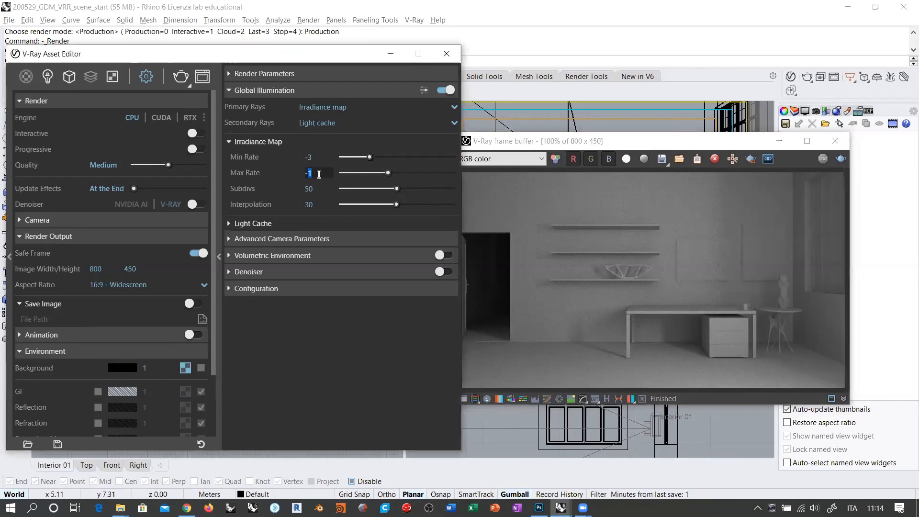
pyautogui.write('3')
pyautogui.press('Return')
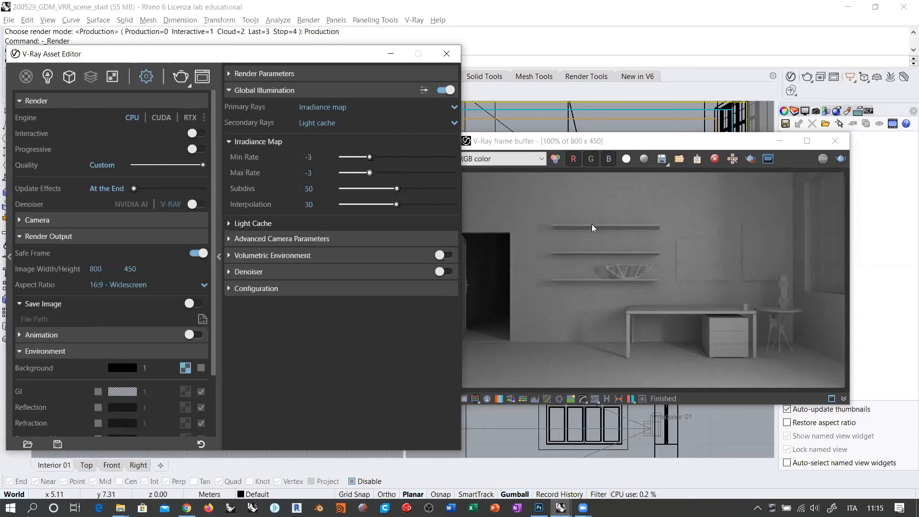
pyautogui.click(807, 78)
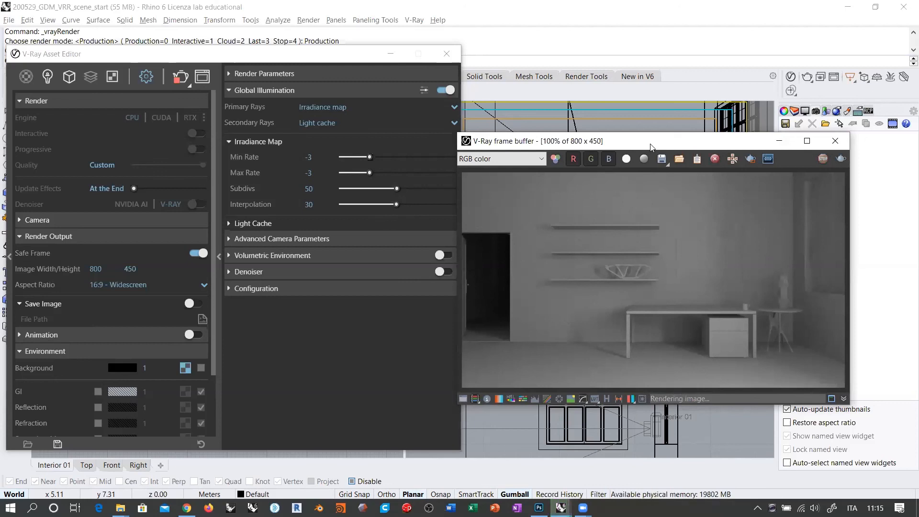
# Enlarge the frame buffer and examine the render close up around the window reveal, curtain area and adjacent wall for irradiance map artifacts.
pyautogui.moveTo(650, 147); pyautogui.dragTo(391, 113)
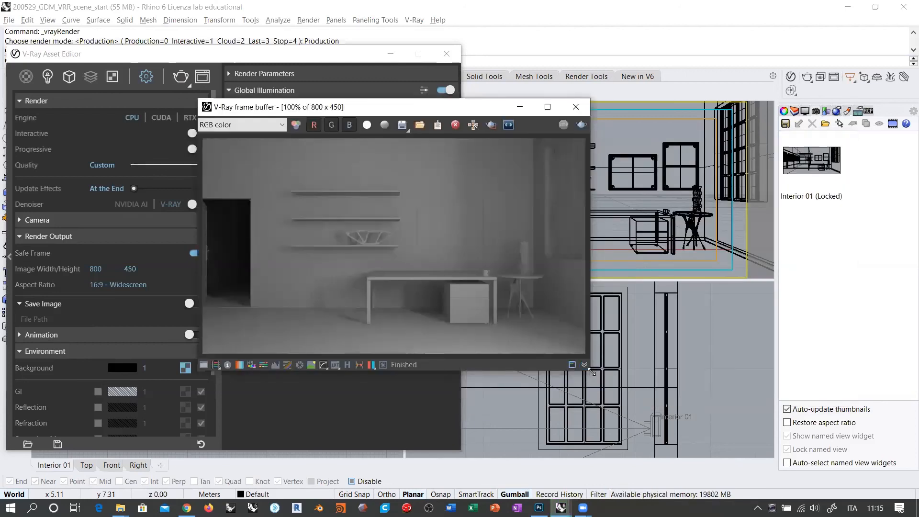
pyautogui.moveTo(592, 372); pyautogui.dragTo(754, 449)
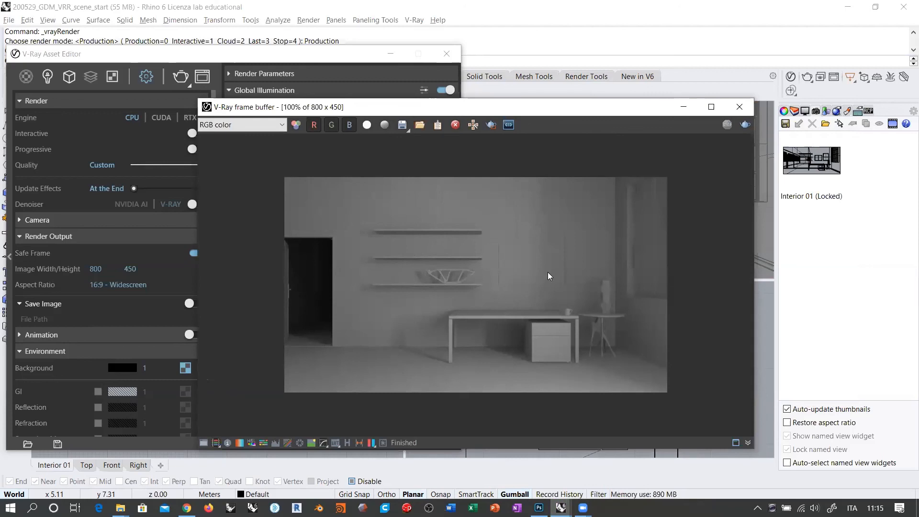
pyautogui.scroll(3, 650, 263)
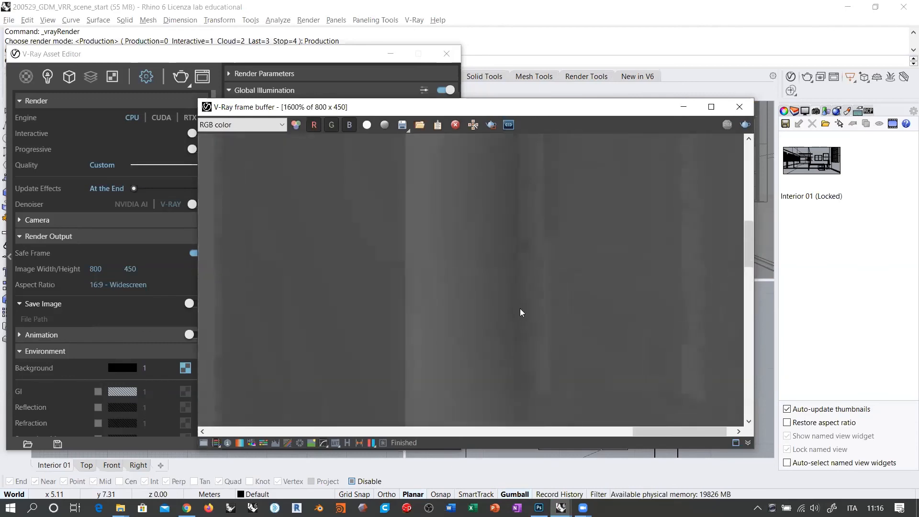
pyautogui.scroll(-1, 560, 256)
pyautogui.moveTo(561, 252); pyautogui.dragTo(620, 254, button='middle')
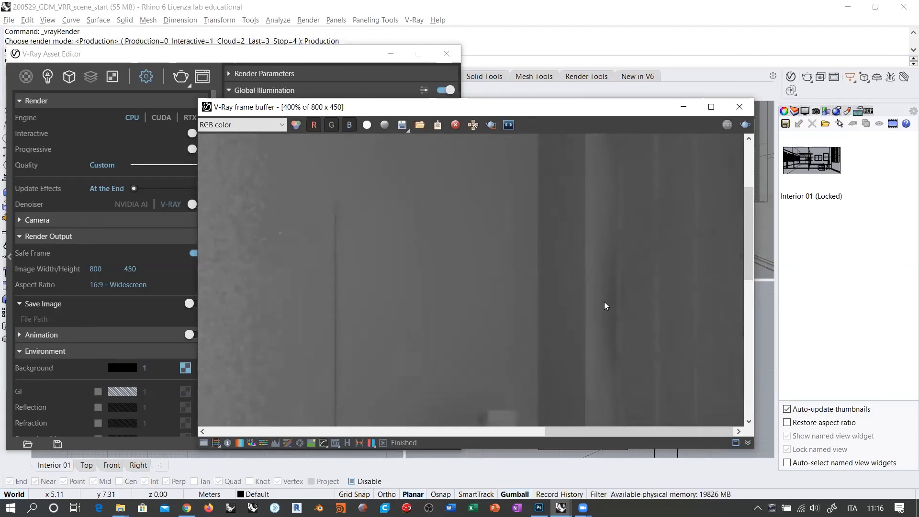
pyautogui.moveTo(600, 276); pyautogui.dragTo(598, 141, button='middle')
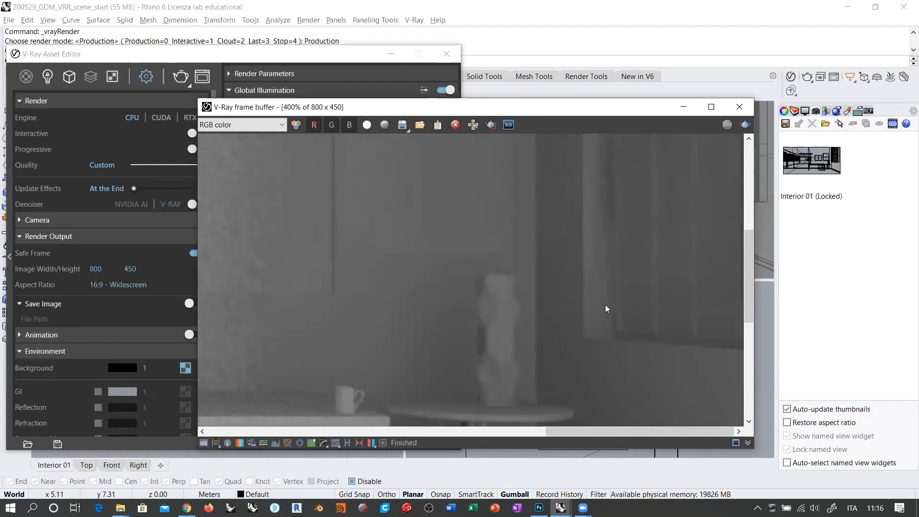
pyautogui.moveTo(617, 277); pyautogui.dragTo(625, 310, button='middle')
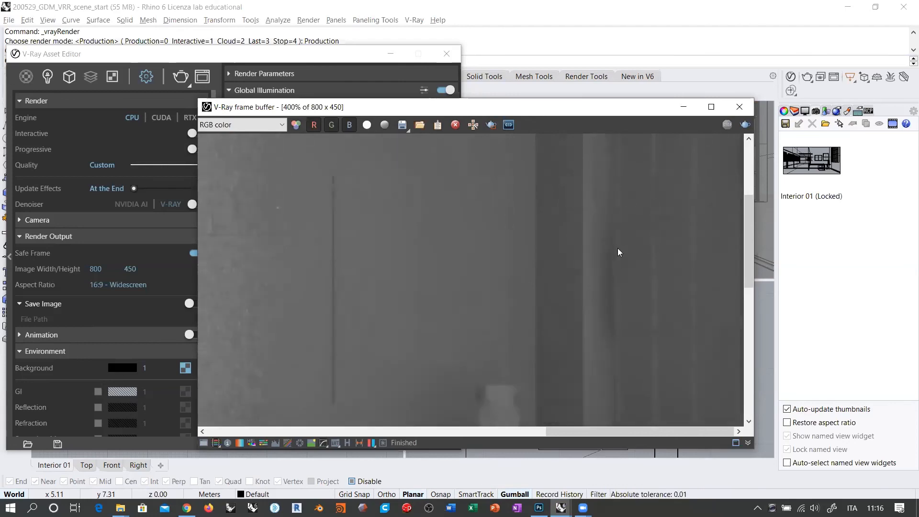
pyautogui.moveTo(607, 231); pyautogui.dragTo(616, 335, button='middle')
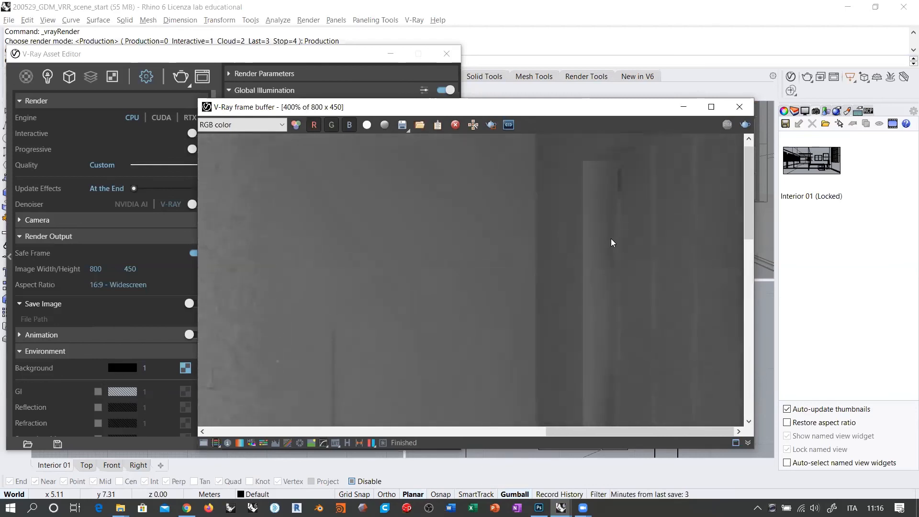
pyautogui.moveTo(611, 239); pyautogui.dragTo(613, 275, button='middle')
pyautogui.scroll(1, 625, 181)
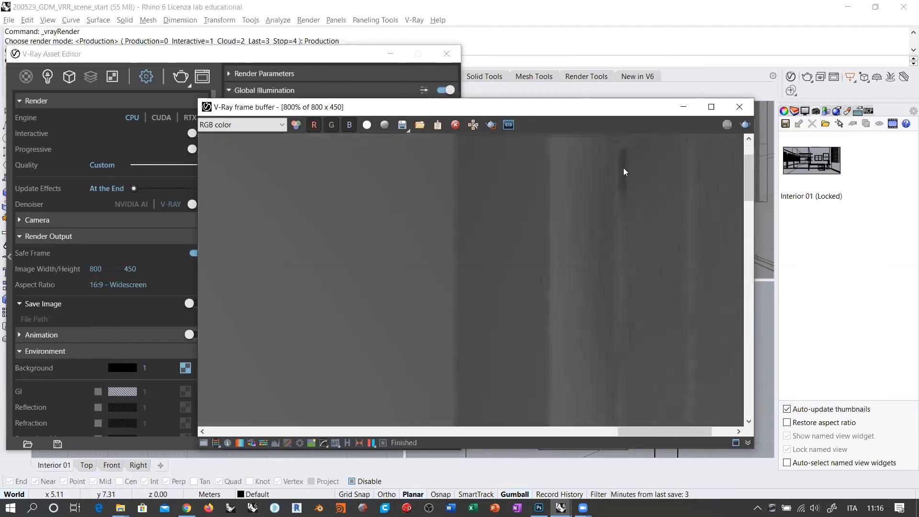
pyautogui.scroll(-2, 623, 170)
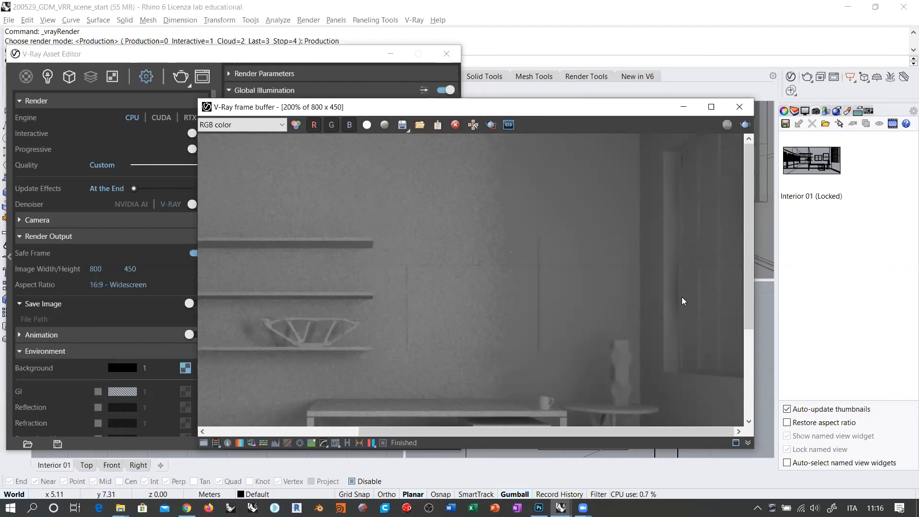
pyautogui.scroll(-2, 589, 280)
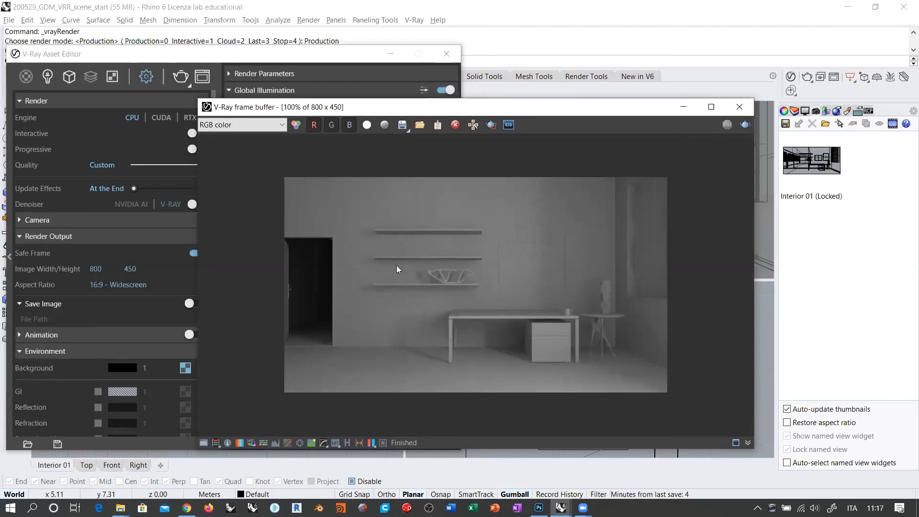
# Examine the wall and contact shadows around the shelves and desk in the render, and reposition the frame buffer showing the whole image.
pyautogui.scroll(3, 517, 262)
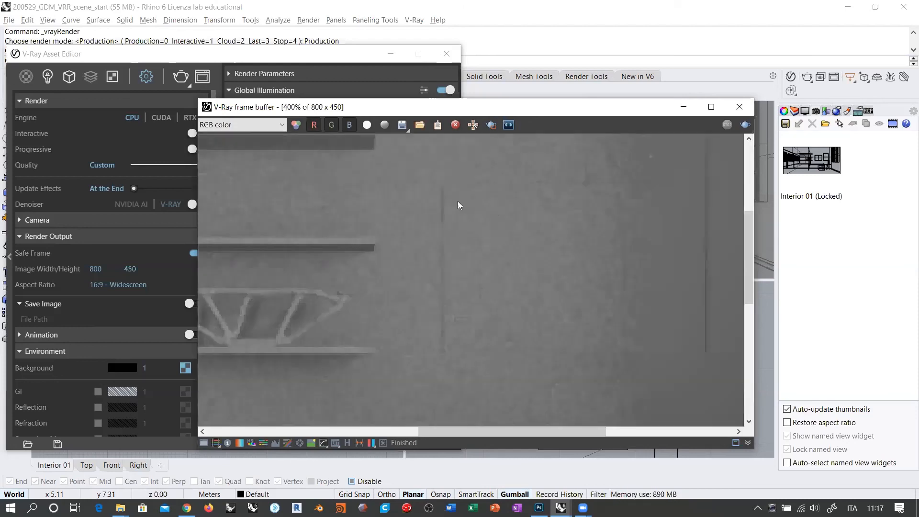
pyautogui.scroll(-3, 447, 284)
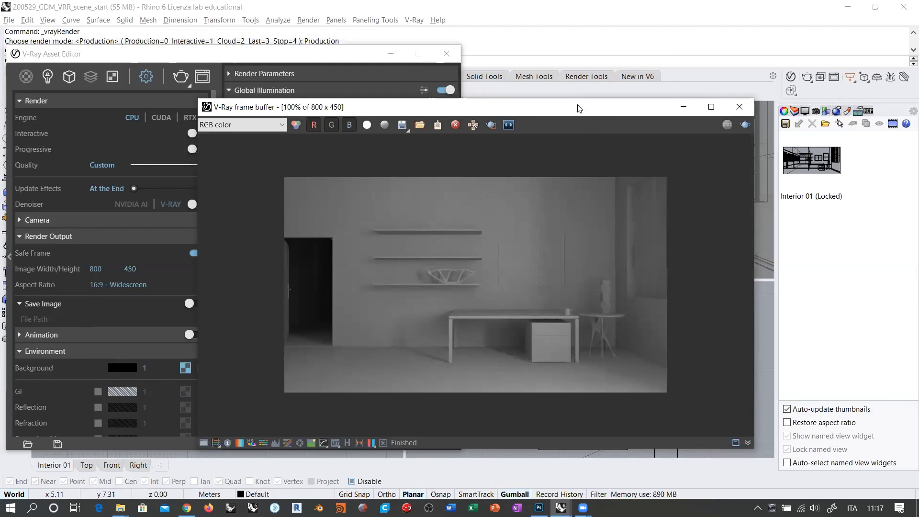
pyautogui.moveTo(579, 108); pyautogui.dragTo(577, 102)
pyautogui.scroll(1, 509, 270)
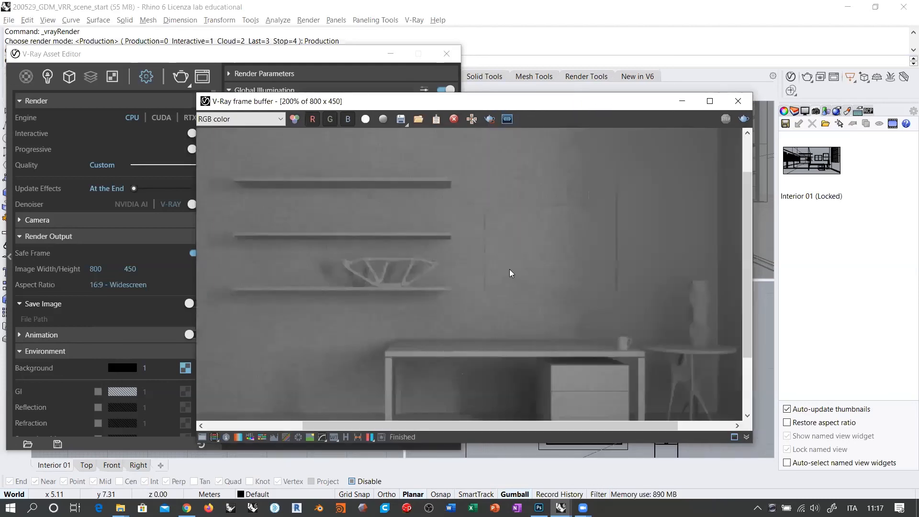
pyautogui.scroll(-1, 577, 238)
pyautogui.moveTo(629, 103); pyautogui.dragTo(650, 69)
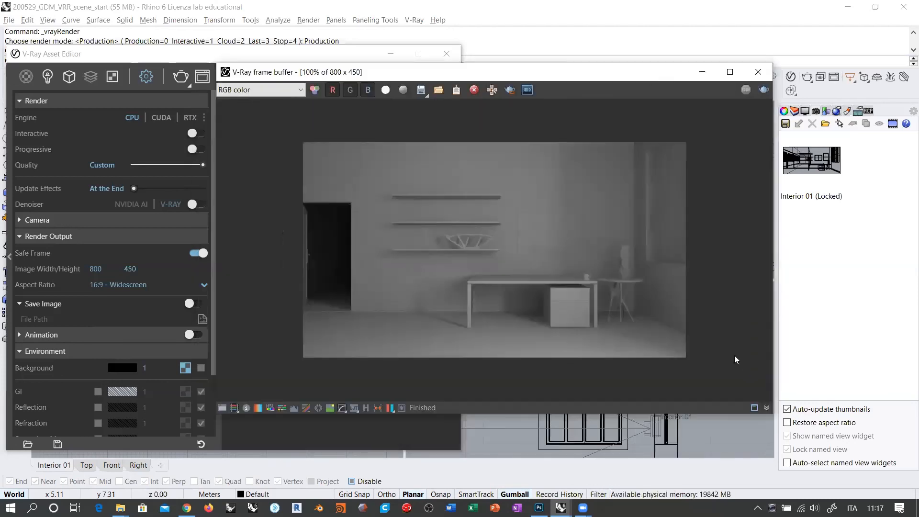